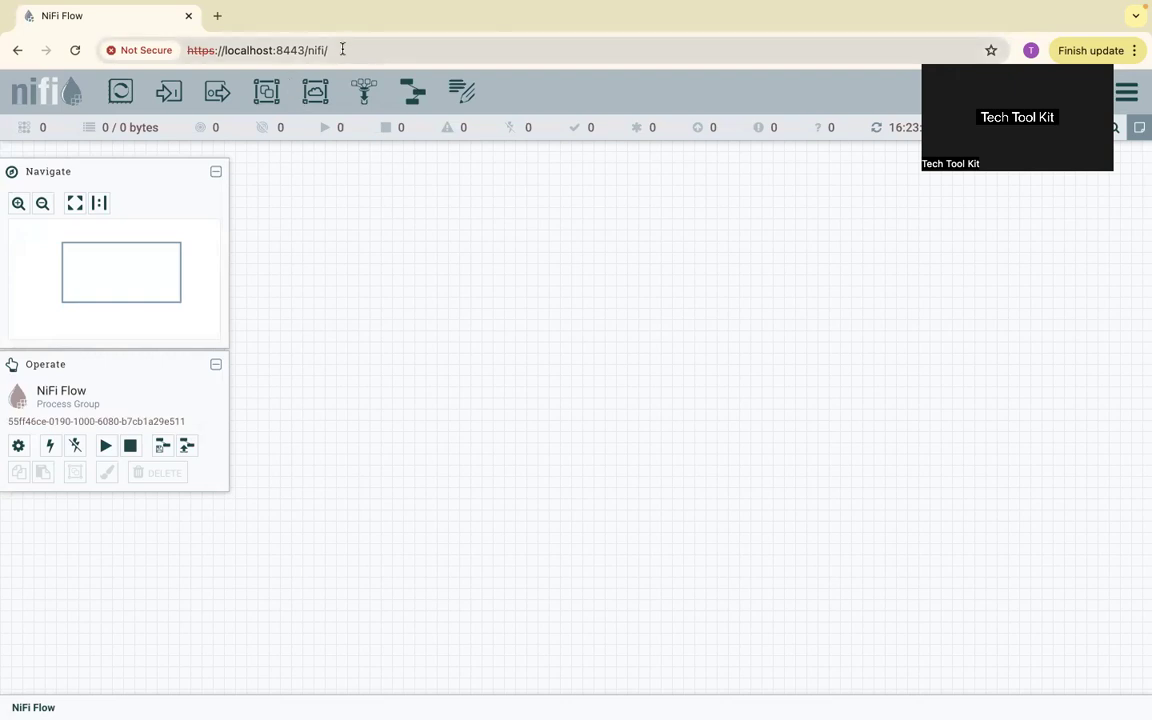
left_click(241, 50)
double_click(241, 50)
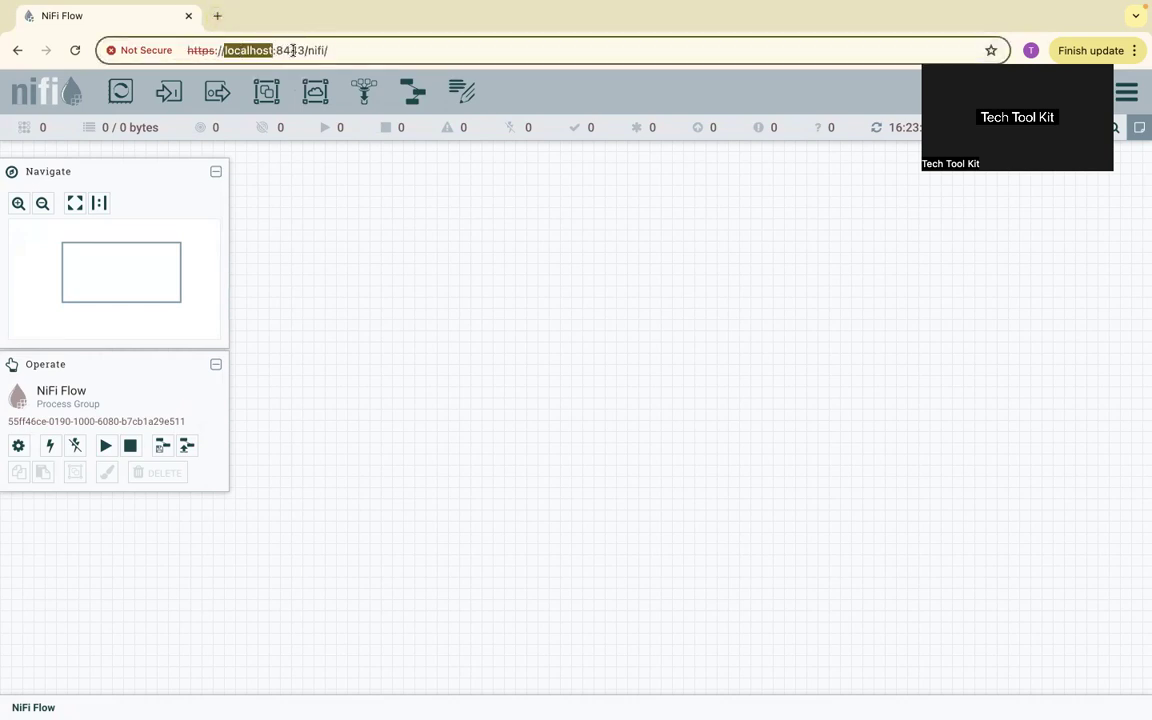
left_click(289, 50)
double_click(289, 50)
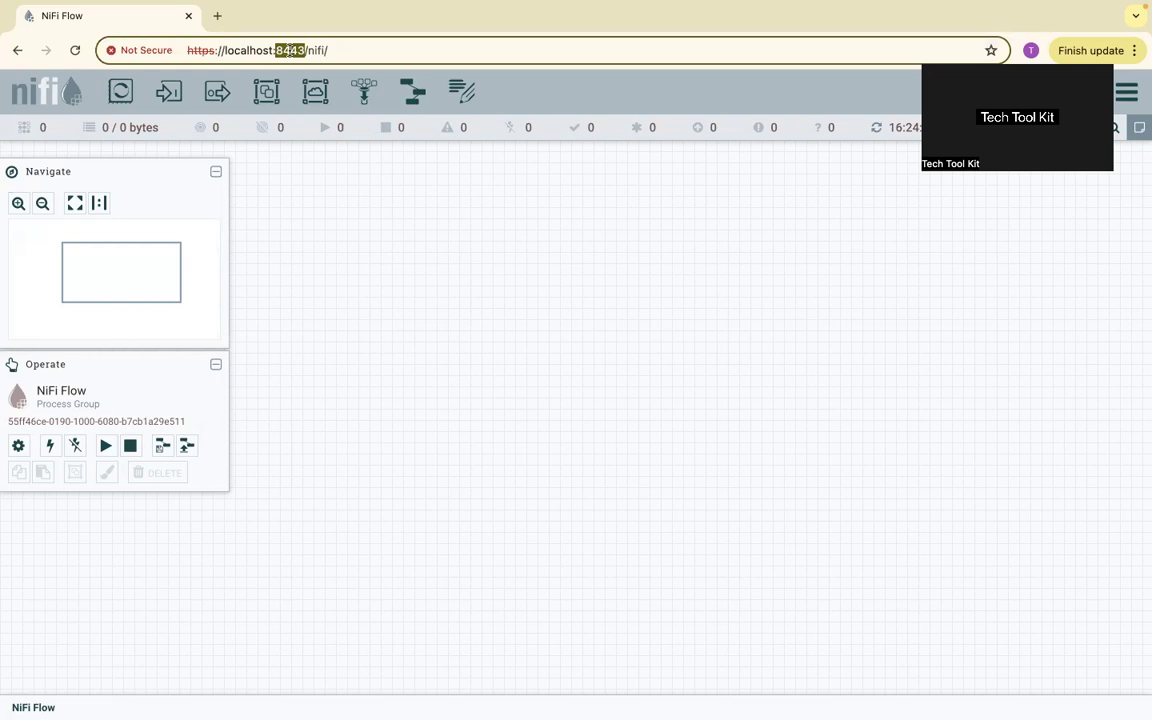
left_click(327, 162)
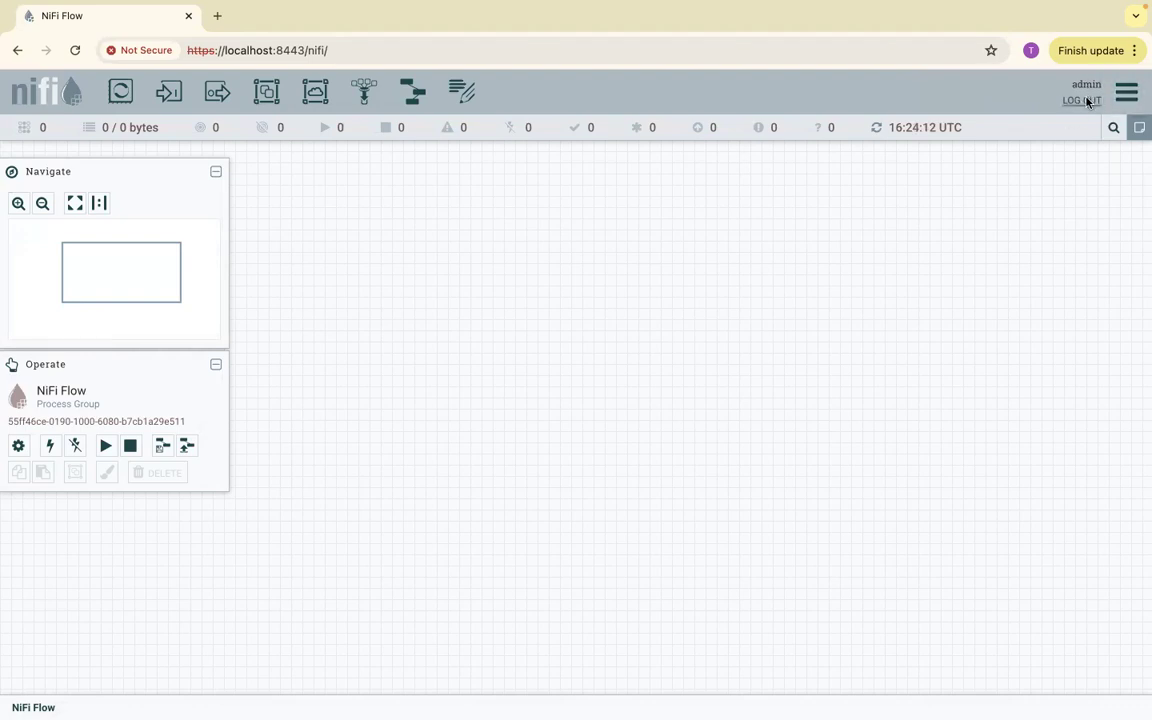
left_click(1126, 97)
left_click(1126, 98)
left_click(1126, 97)
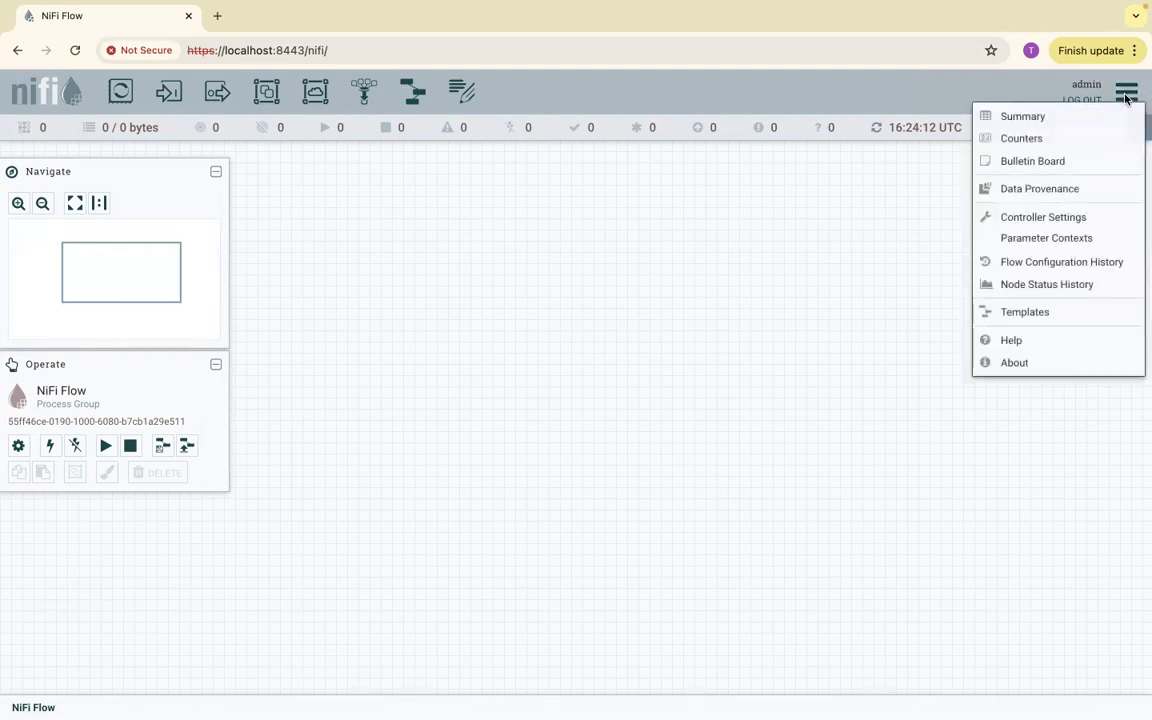
left_click(1000, 95)
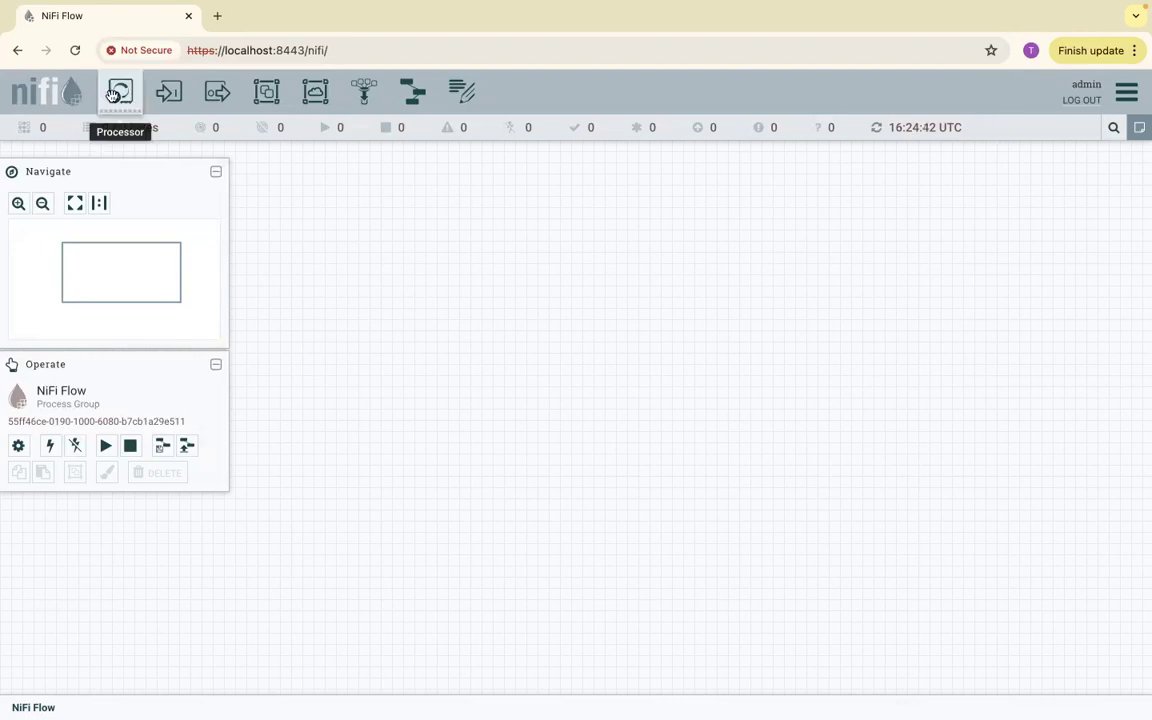
Start adding a processor to the canvas, browse the processor types matching "file", and clear the filter
left_click_drag(113, 93, 440, 229)
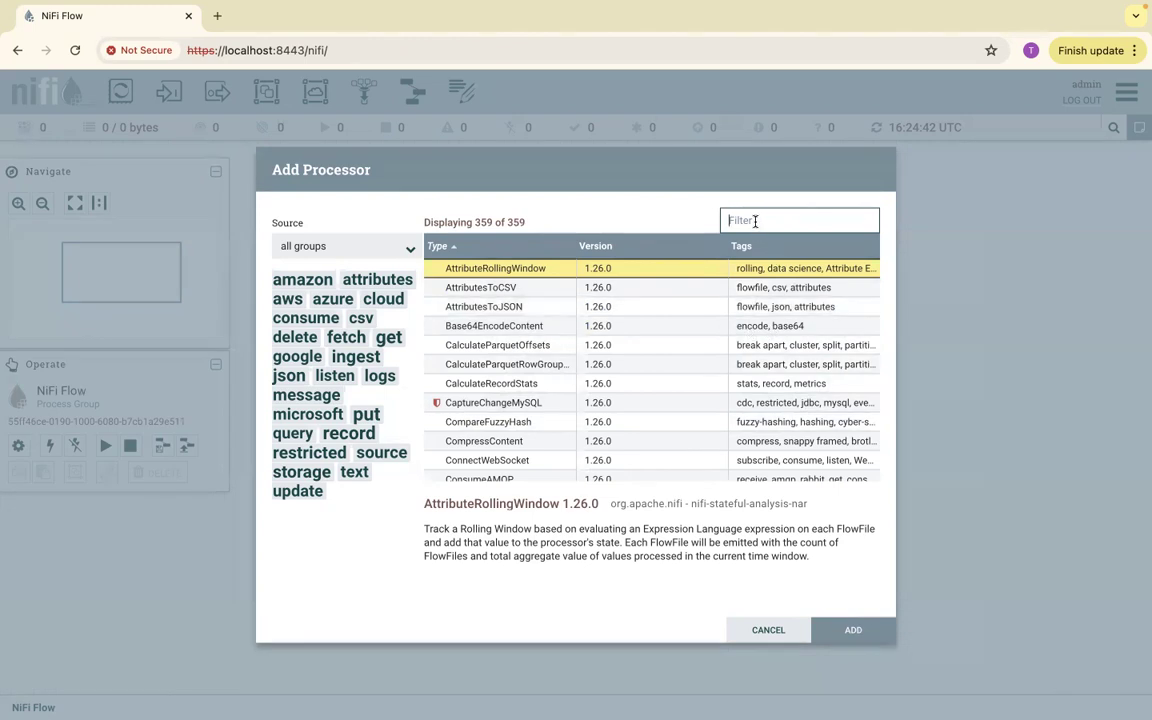
type("file")
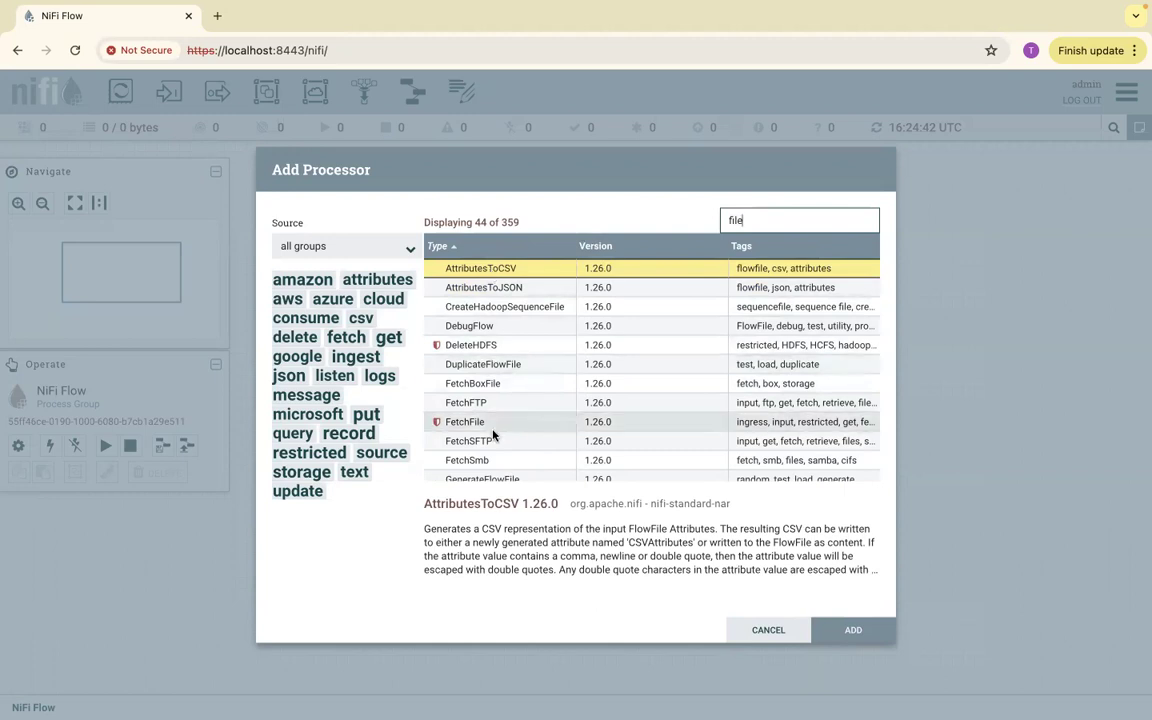
scroll(493, 434, "down", 3)
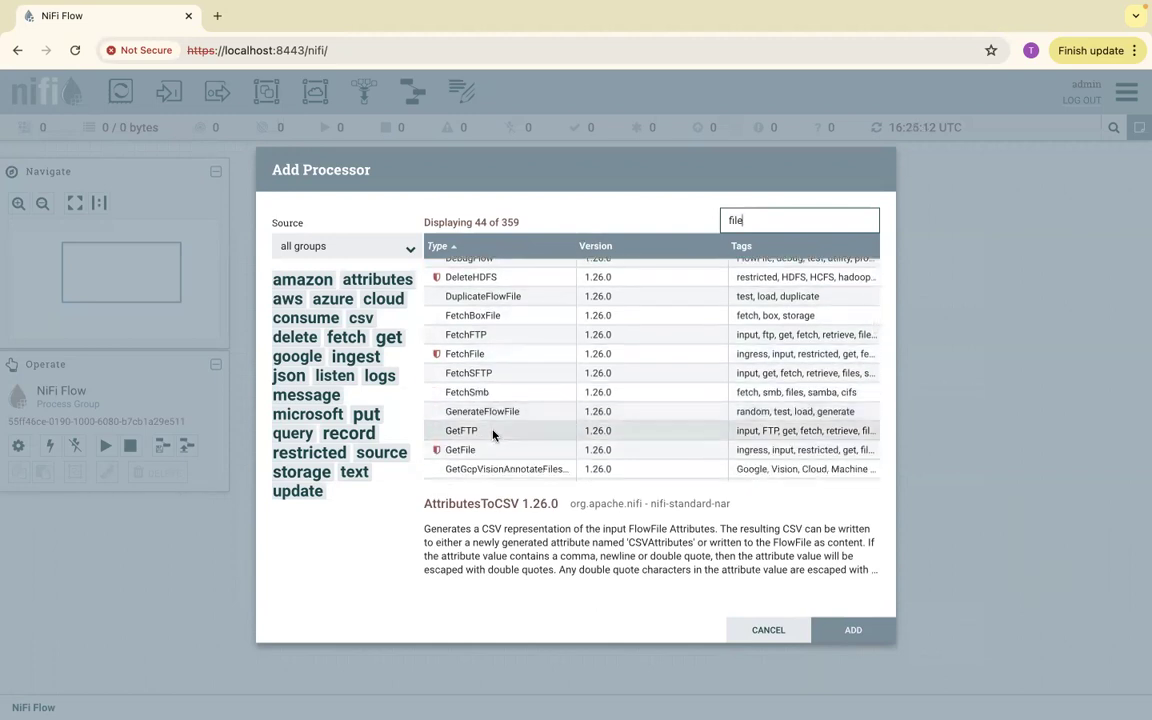
scroll(493, 434, "down", 5)
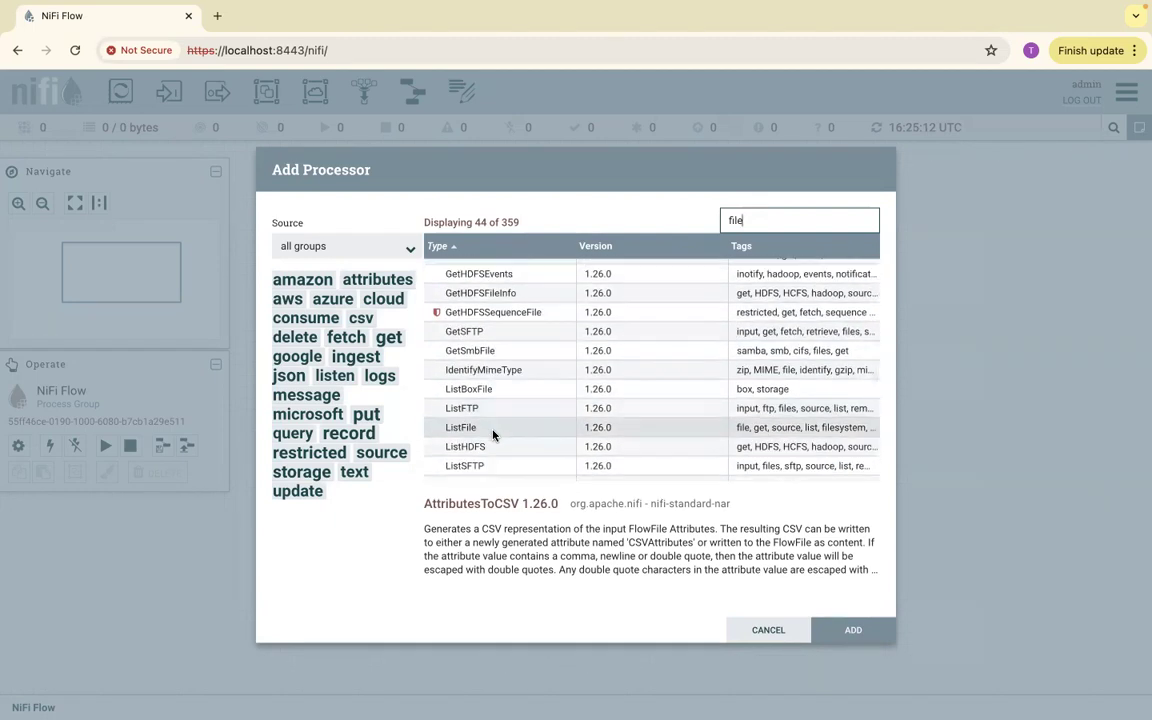
scroll(493, 434, "up", 5)
key("BackSpace")
key("BackSpace")
key("BackSpace")
key("BackSpace")
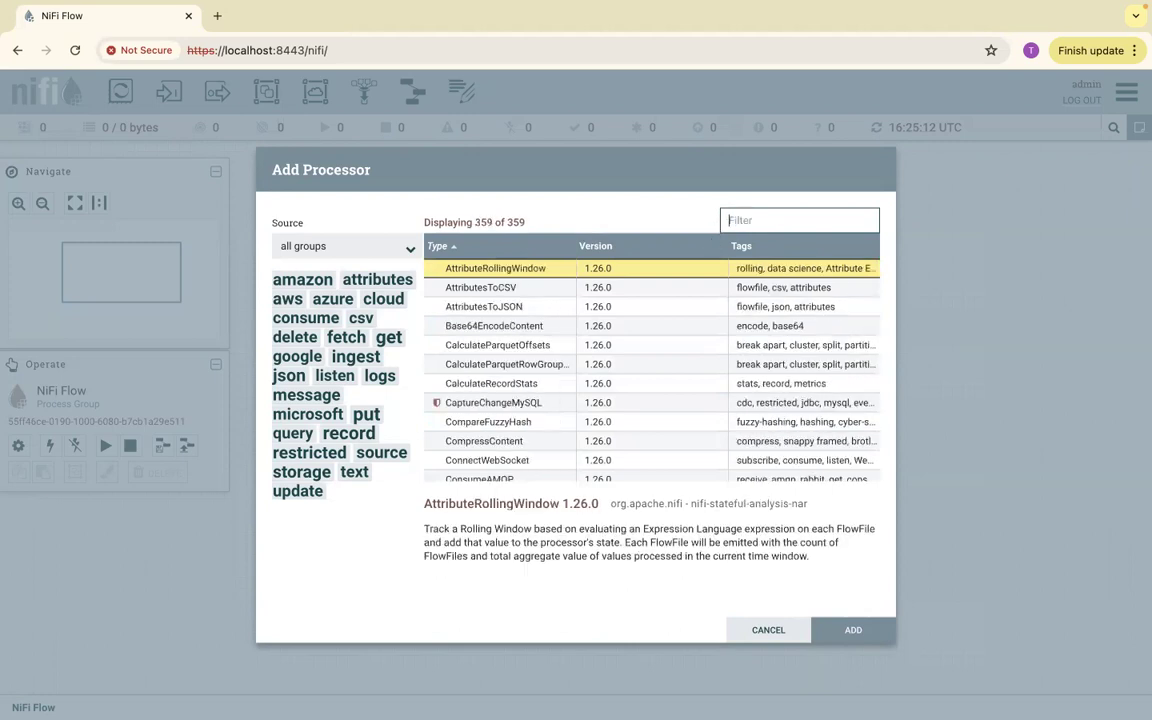
Narrow the processor types to the amazon tag, browse them, and cancel adding a processor
left_click(302, 281)
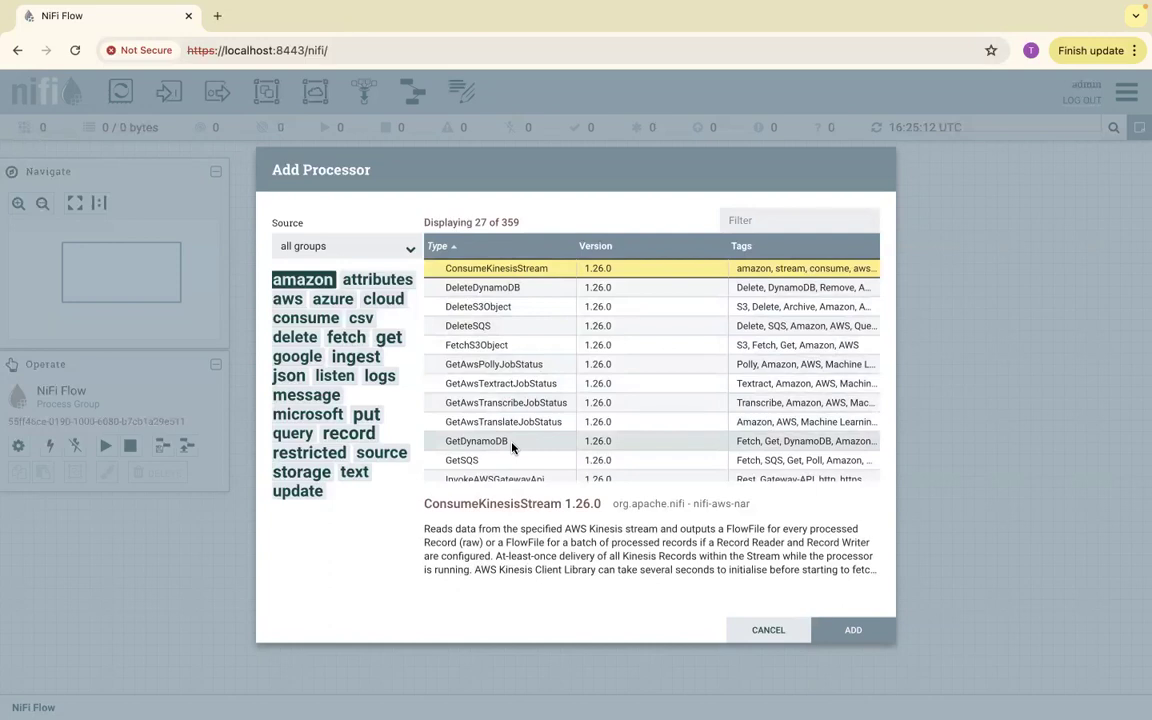
scroll(512, 447, "down", 5)
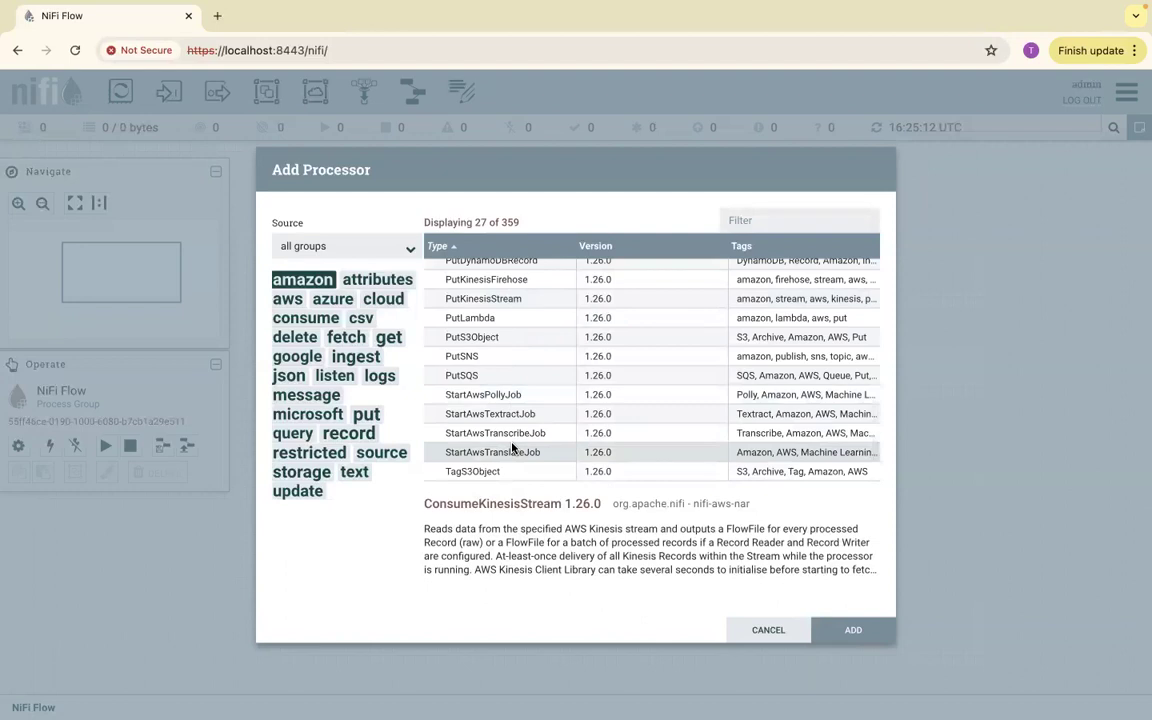
scroll(520, 430, "up", 5)
left_click(757, 630)
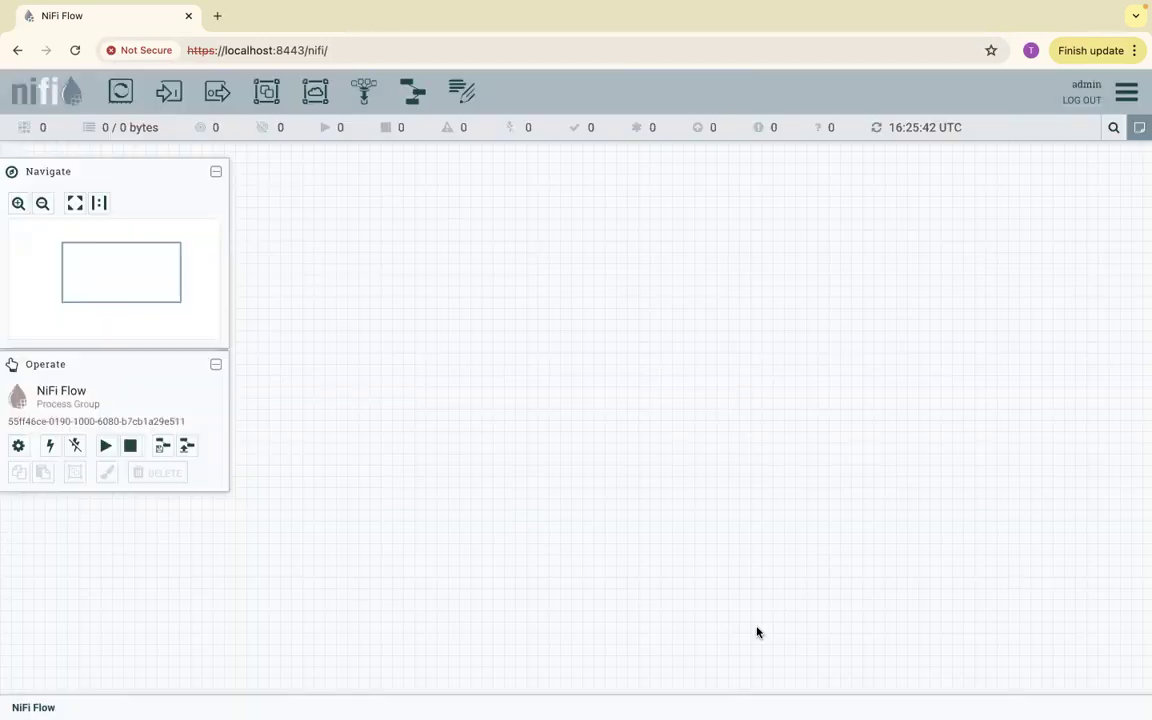
left_click_drag(120, 91, 523, 283)
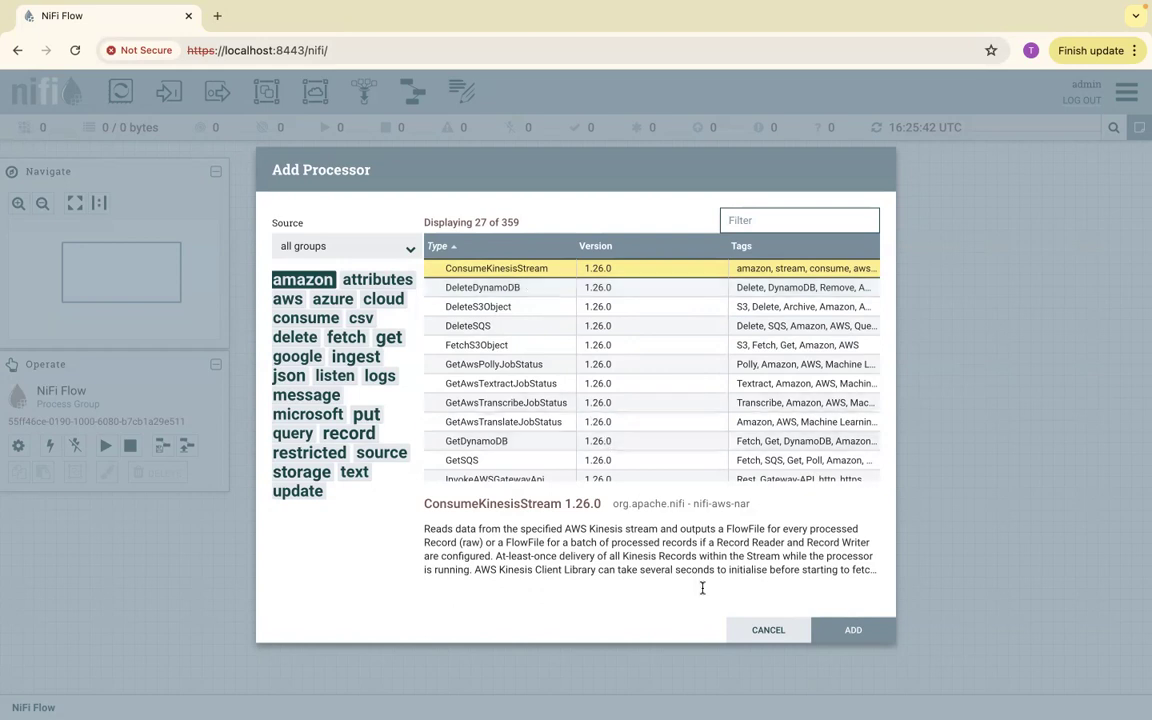
left_click(760, 631)
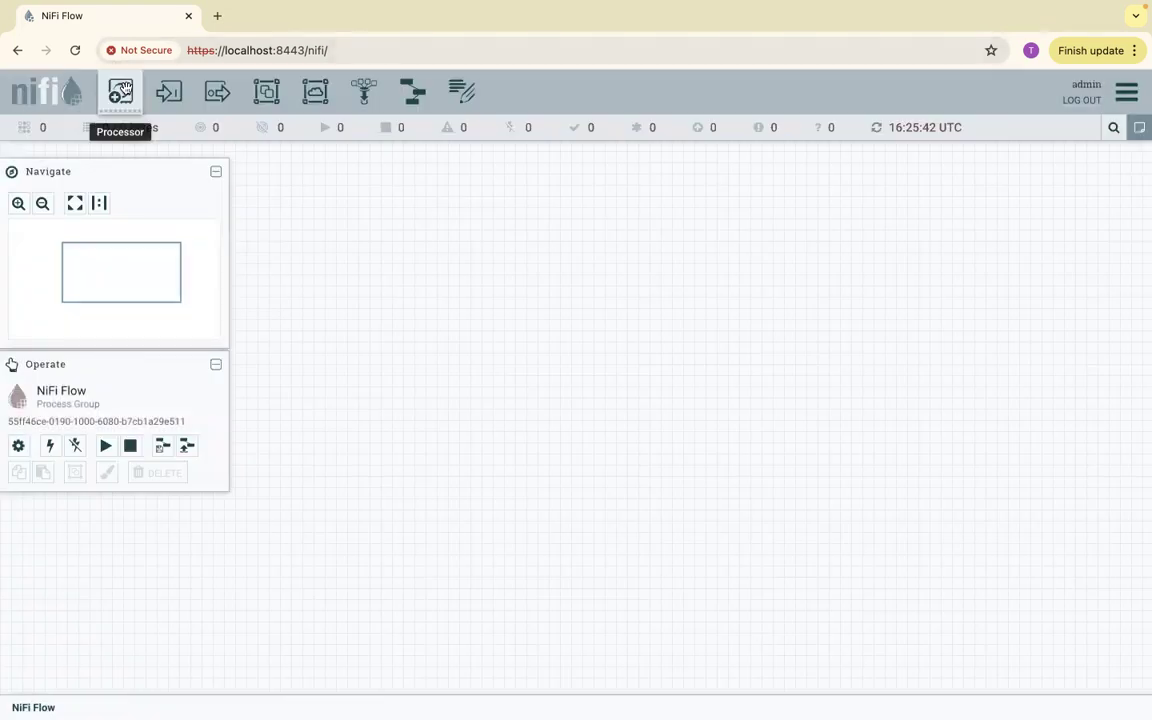
mouse_move(124, 91)
left_mouse_down()
mouse_move(496, 228)
mouse_move(121, 93)
left_mouse_up()
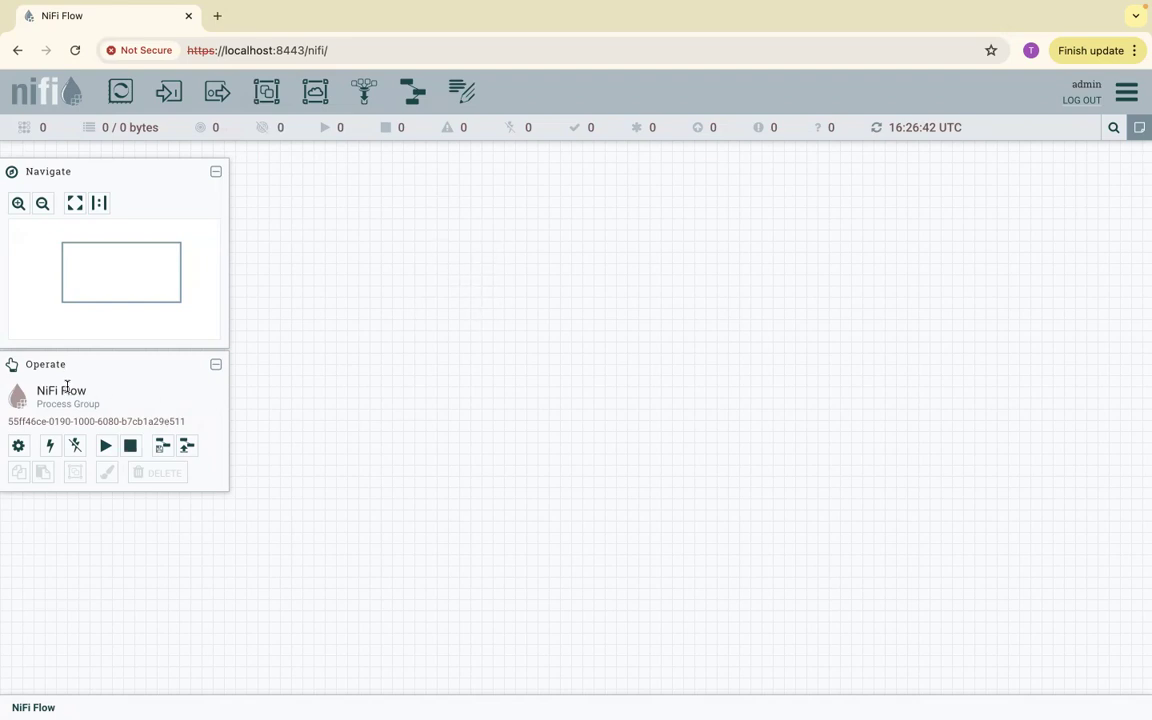
left_click_drag(45, 390, 93, 405)
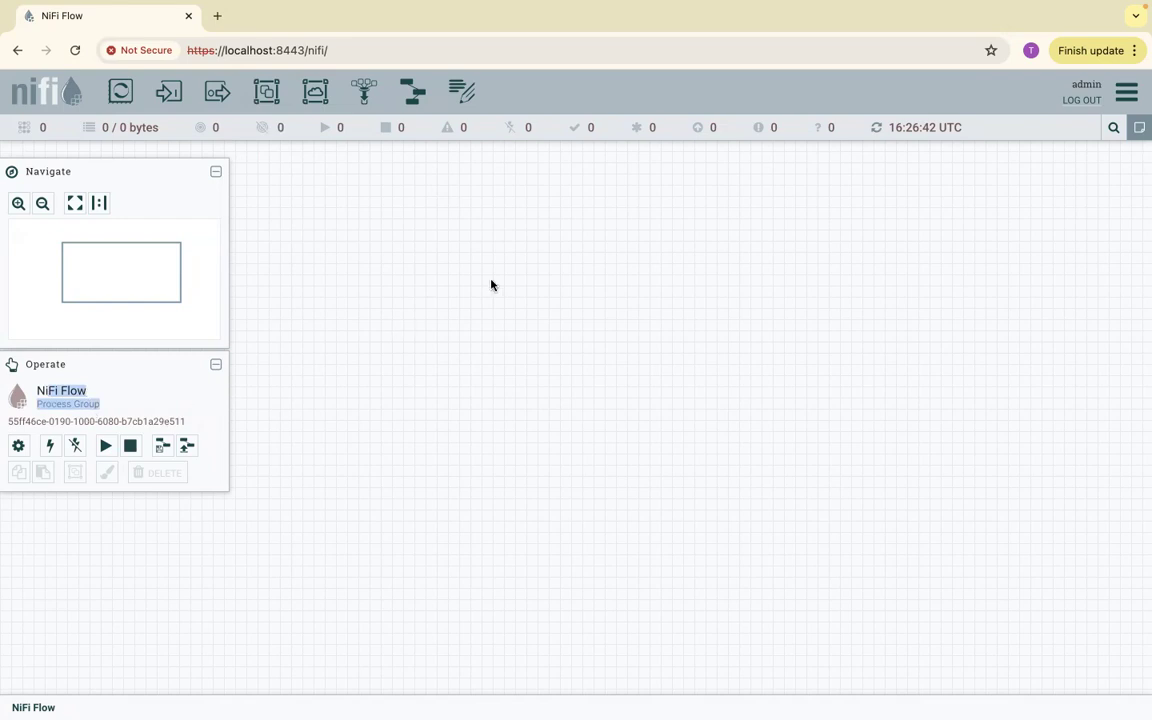
left_click_drag(120, 91, 643, 348)
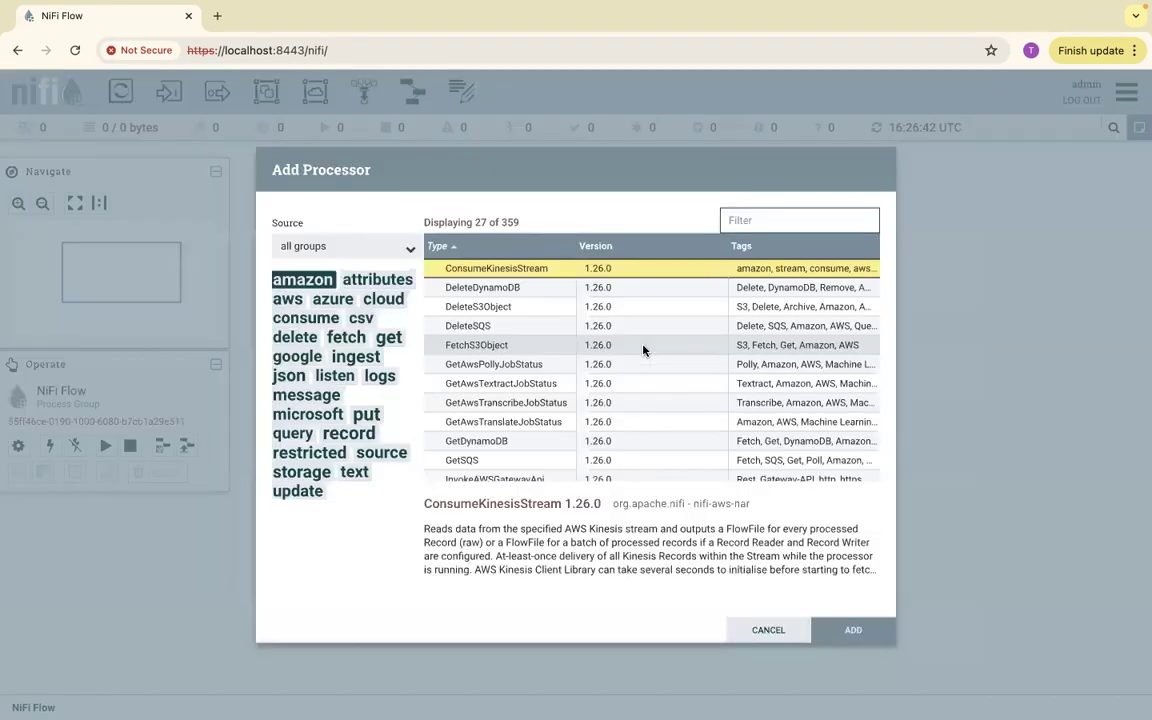
left_click(768, 630)
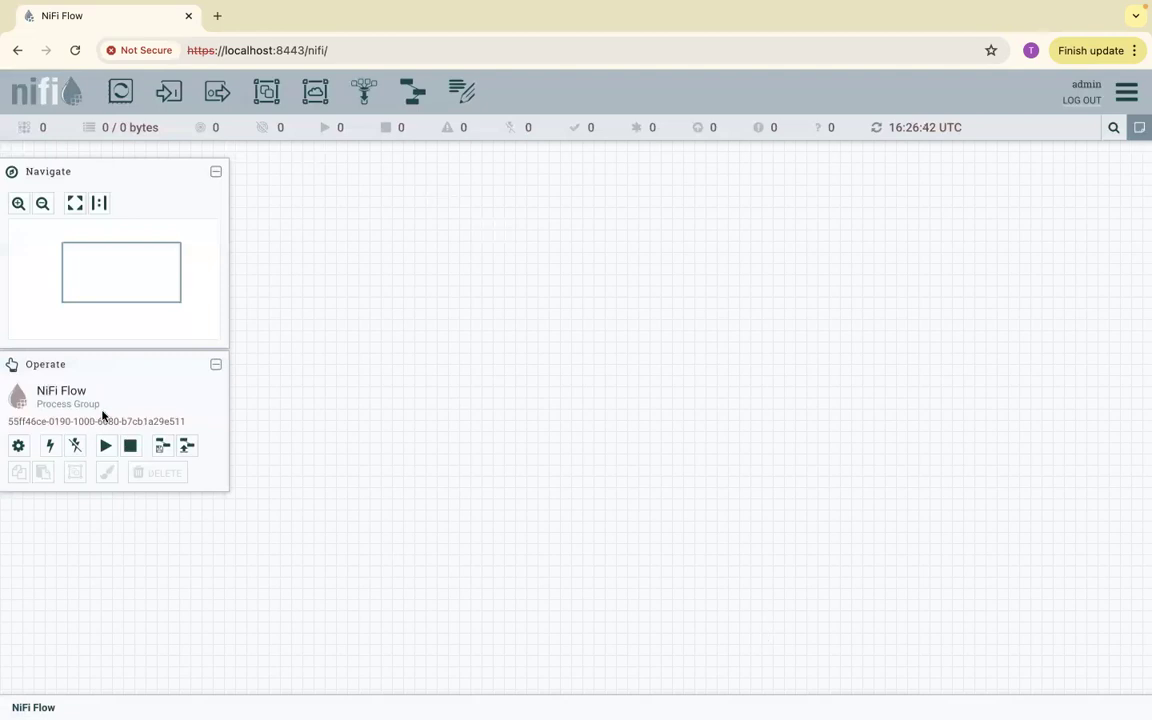
left_click_drag(37, 394, 411, 403)
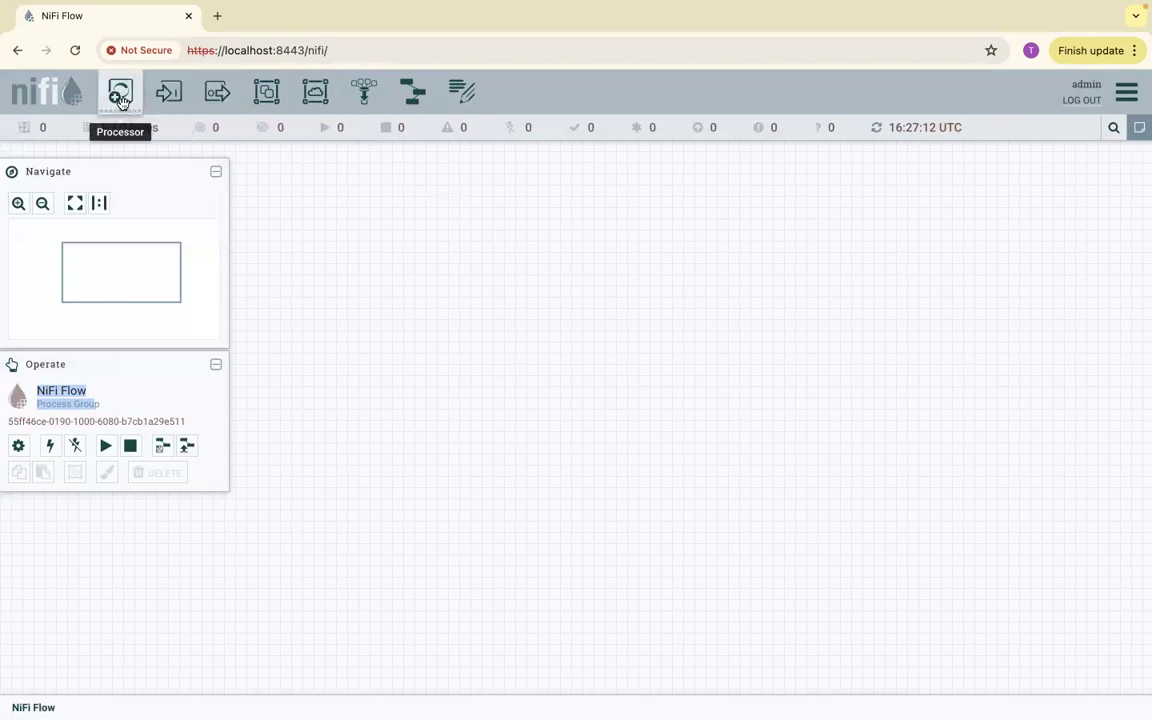
Add a ConsumeKinesisStream 1.26.0 processor to the canvas and delete it again
left_click_drag(120, 97, 398, 234)
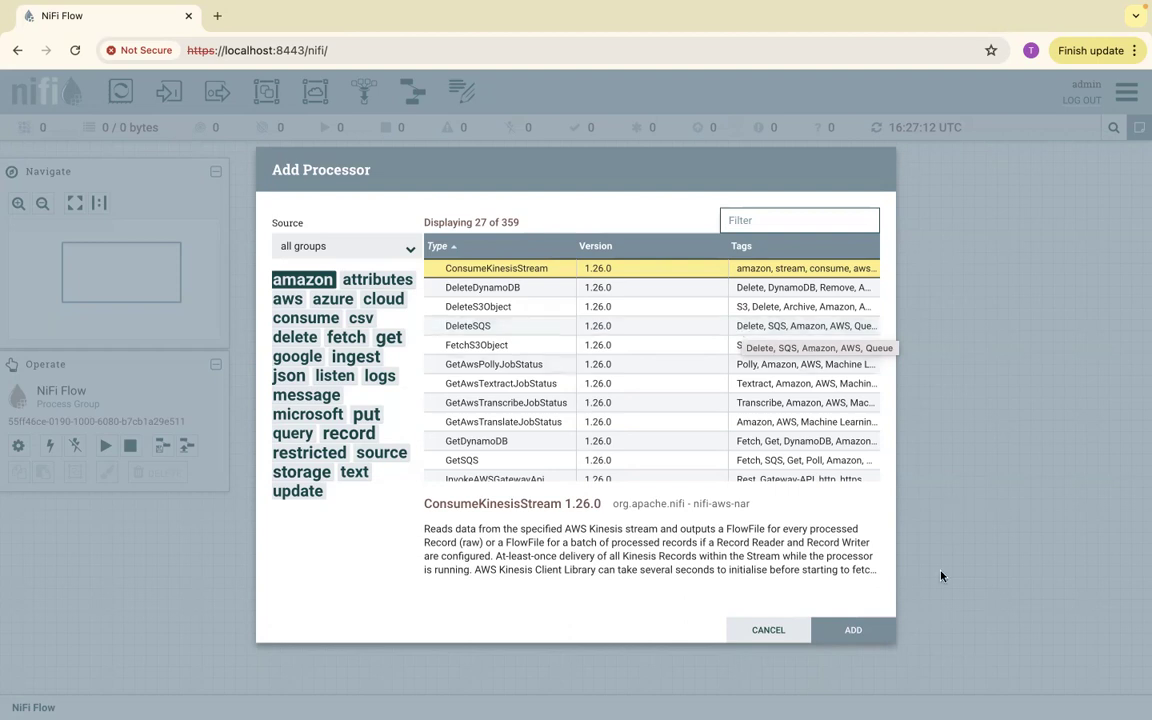
left_click(853, 629)
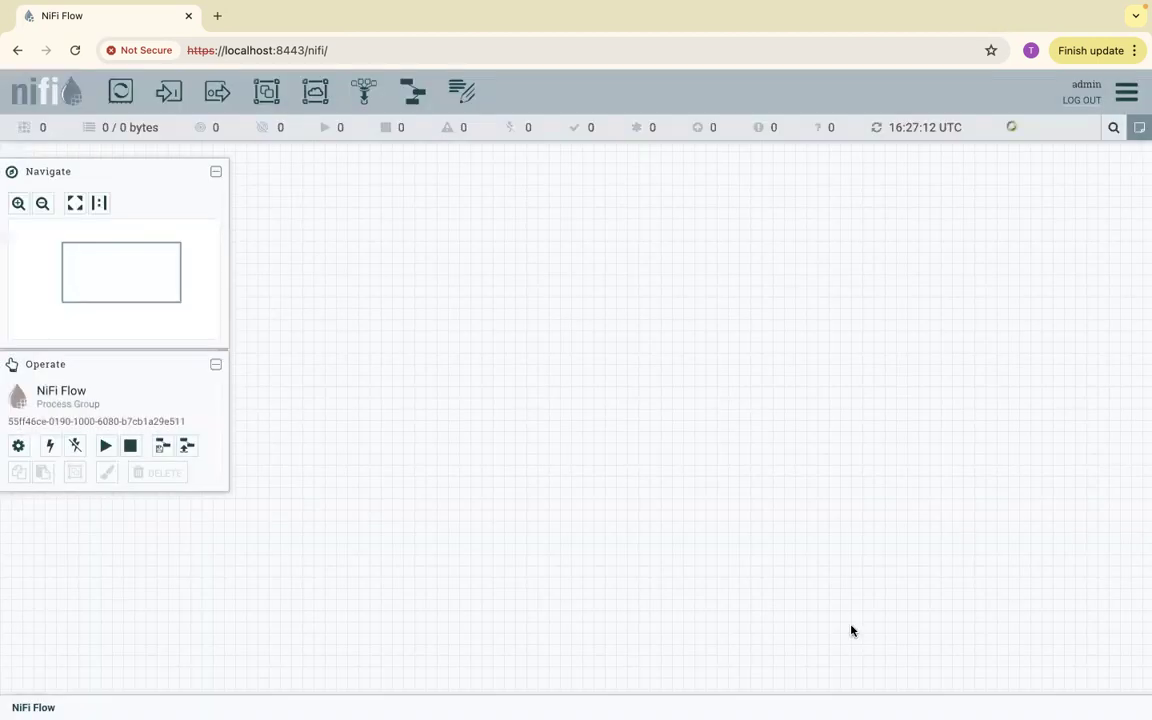
right_click(655, 275)
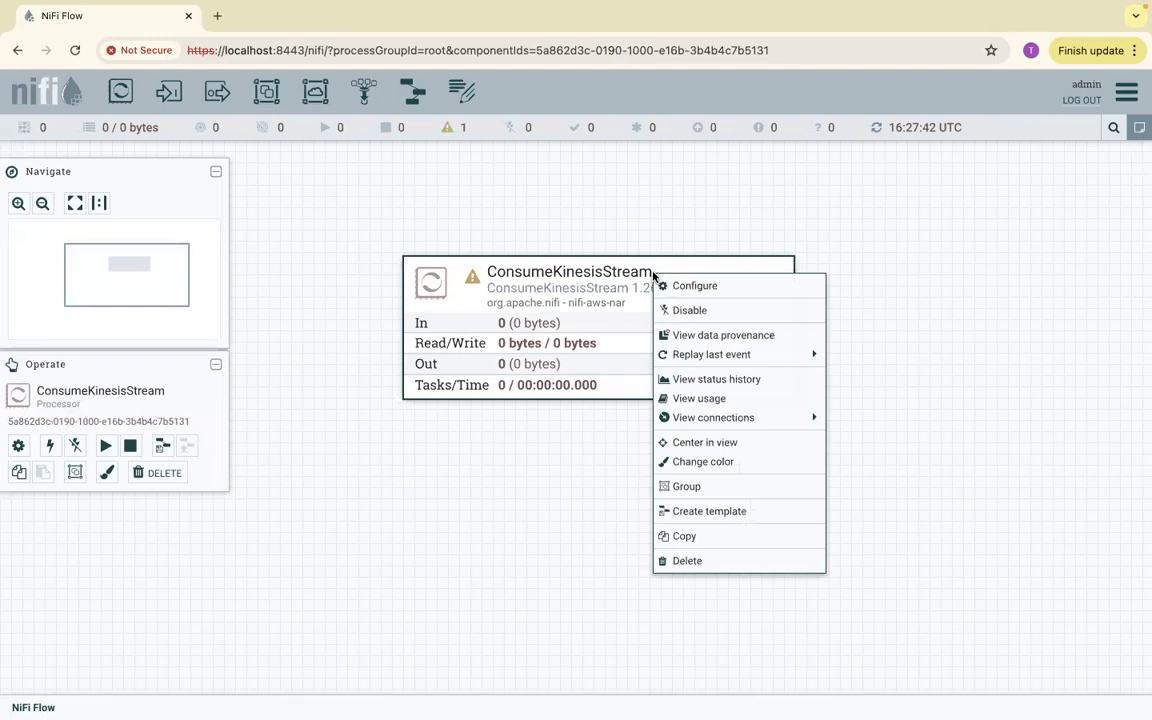
left_click(690, 561)
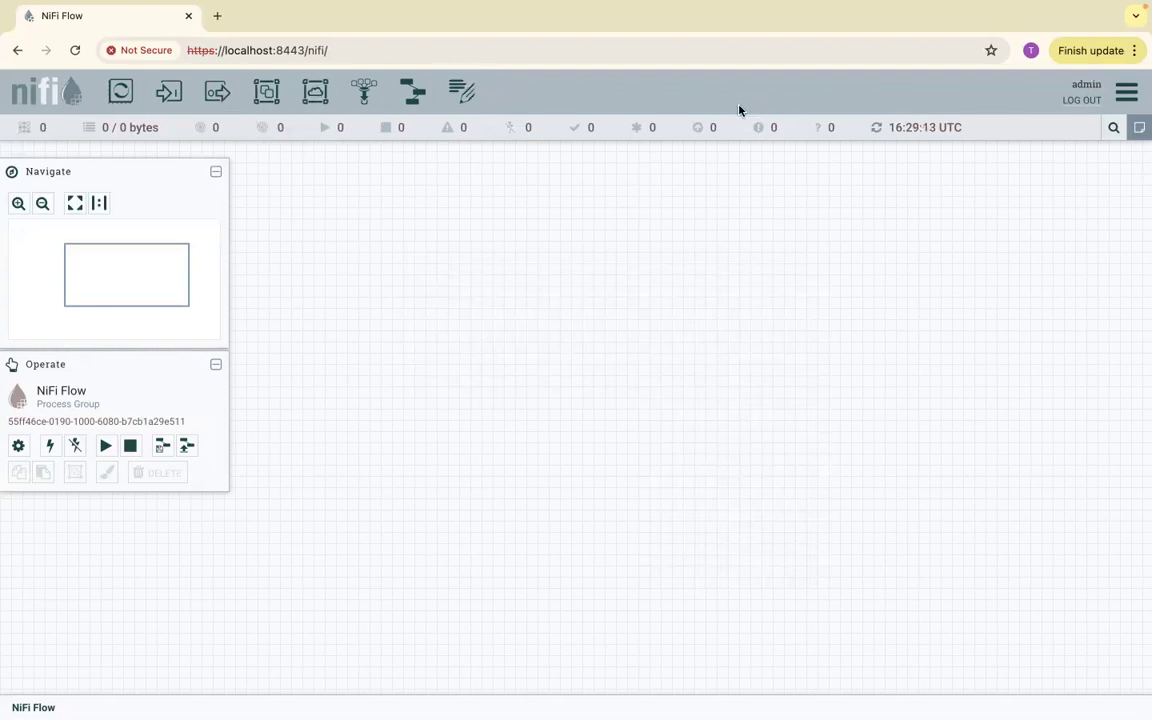
Review the NiFi Summary from processors and ports through remote process groups, connections and process groups, and close it
left_click(1126, 96)
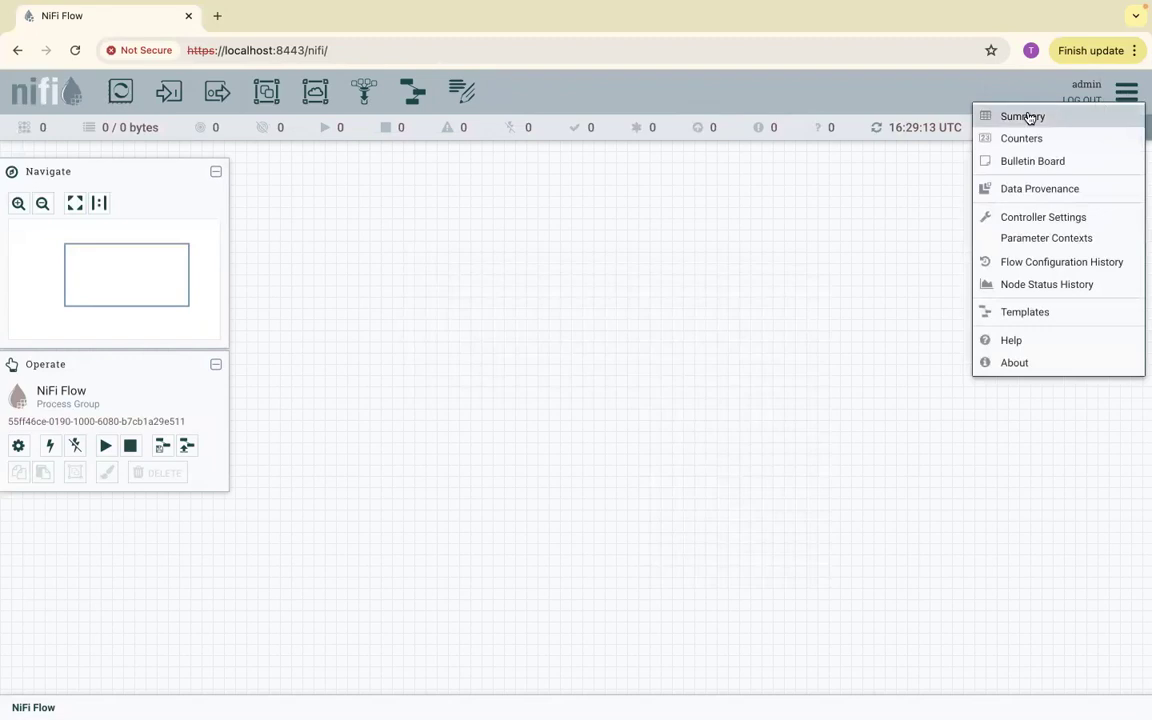
left_click(1029, 118)
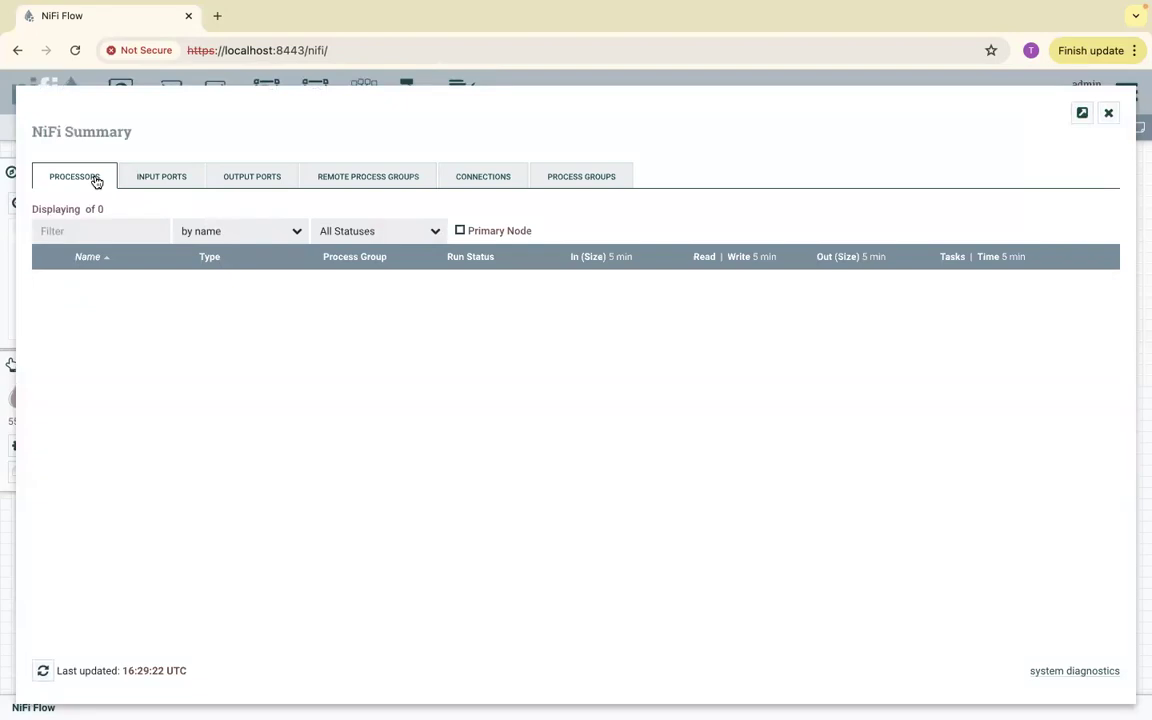
left_click(157, 180)
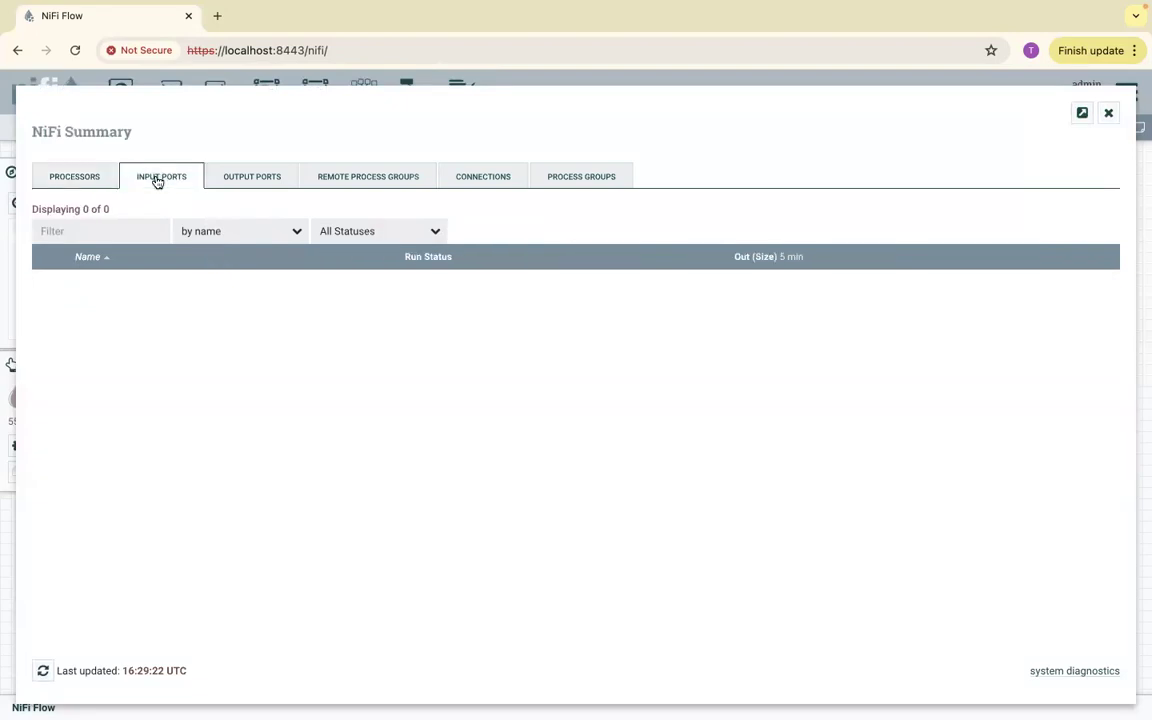
left_click(256, 180)
left_click(366, 180)
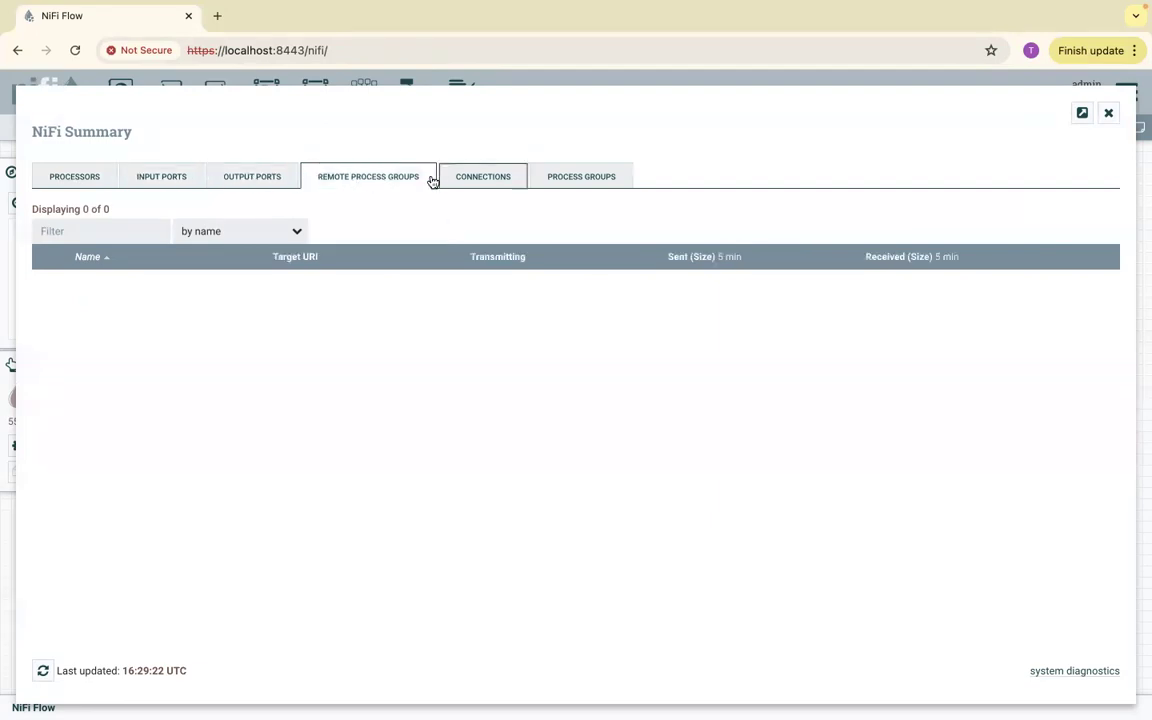
left_click(505, 180)
left_click(566, 180)
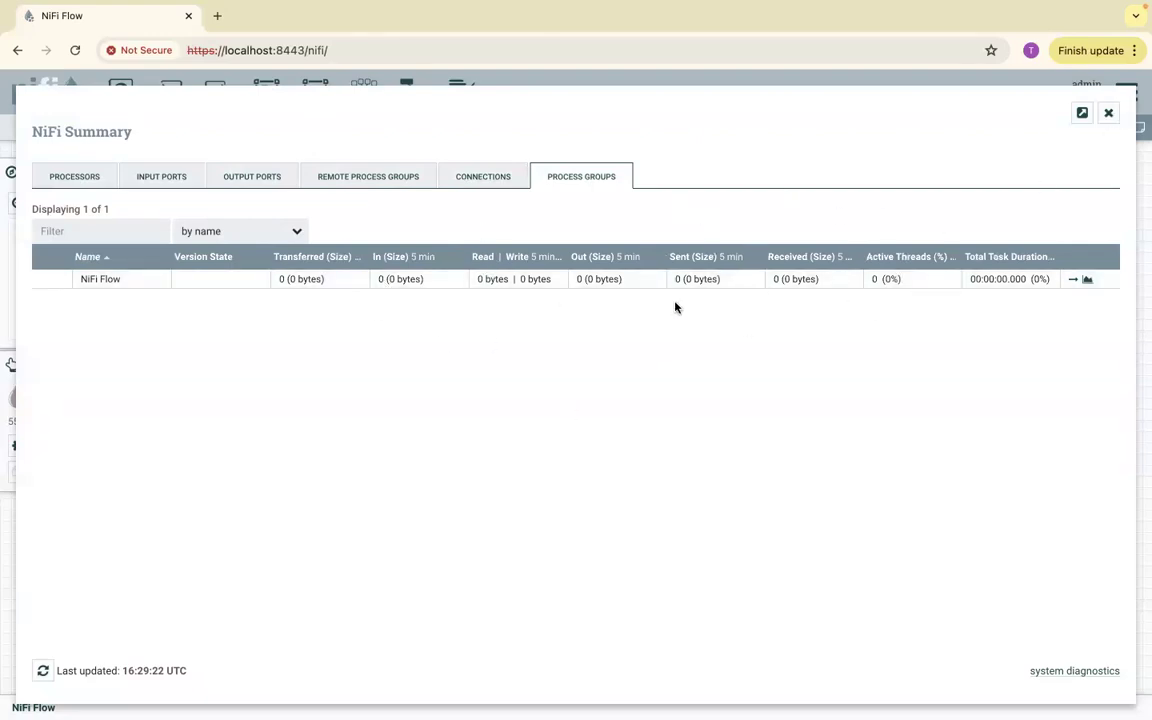
left_click(1109, 115)
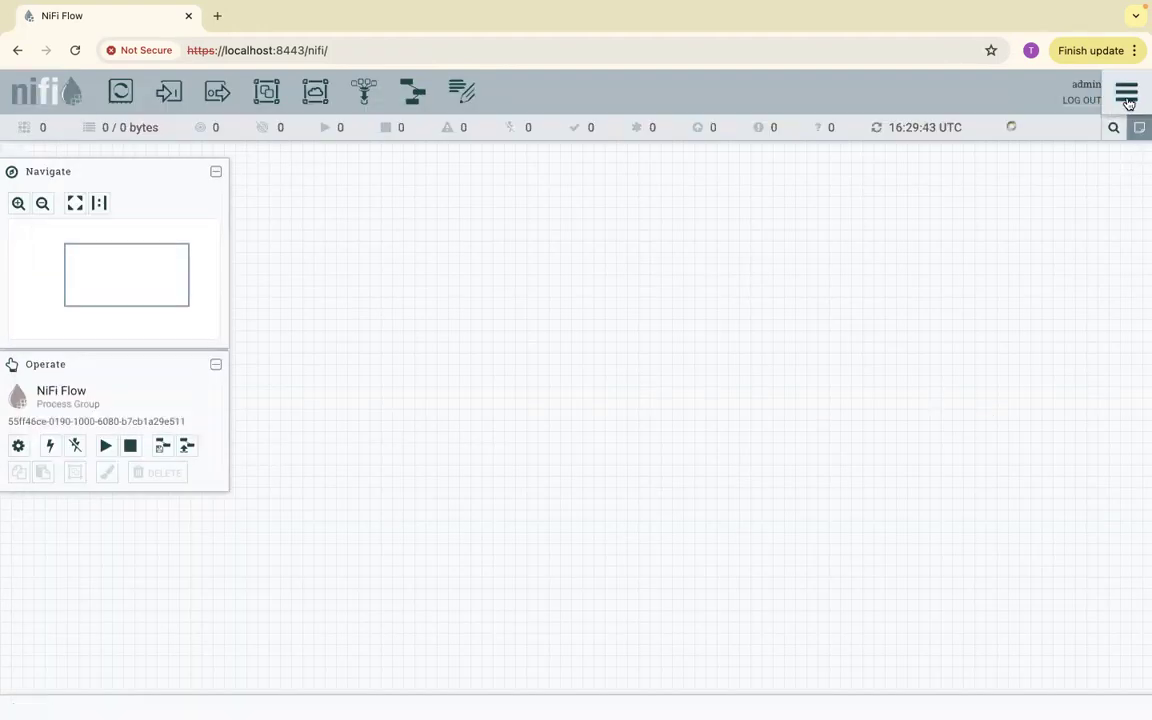
Reset the Records Processed counter of the individual GenerateRecord processor in NiFi Counters, and close the counters
left_click(1126, 92)
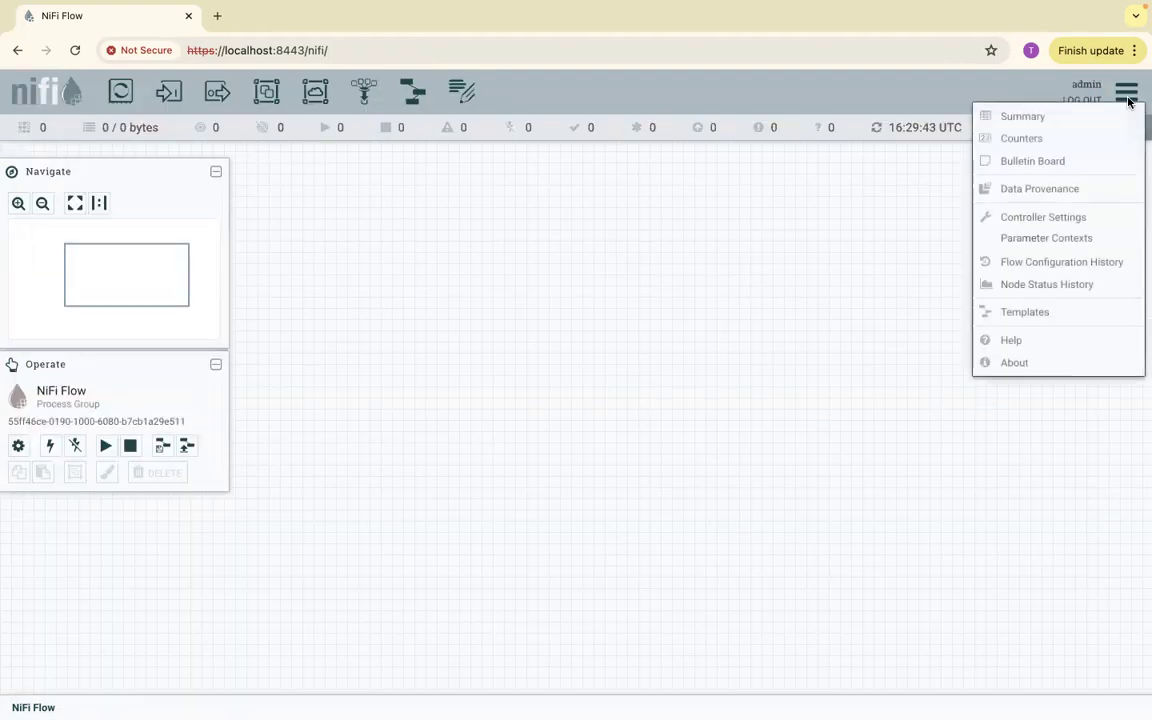
left_click(1048, 142)
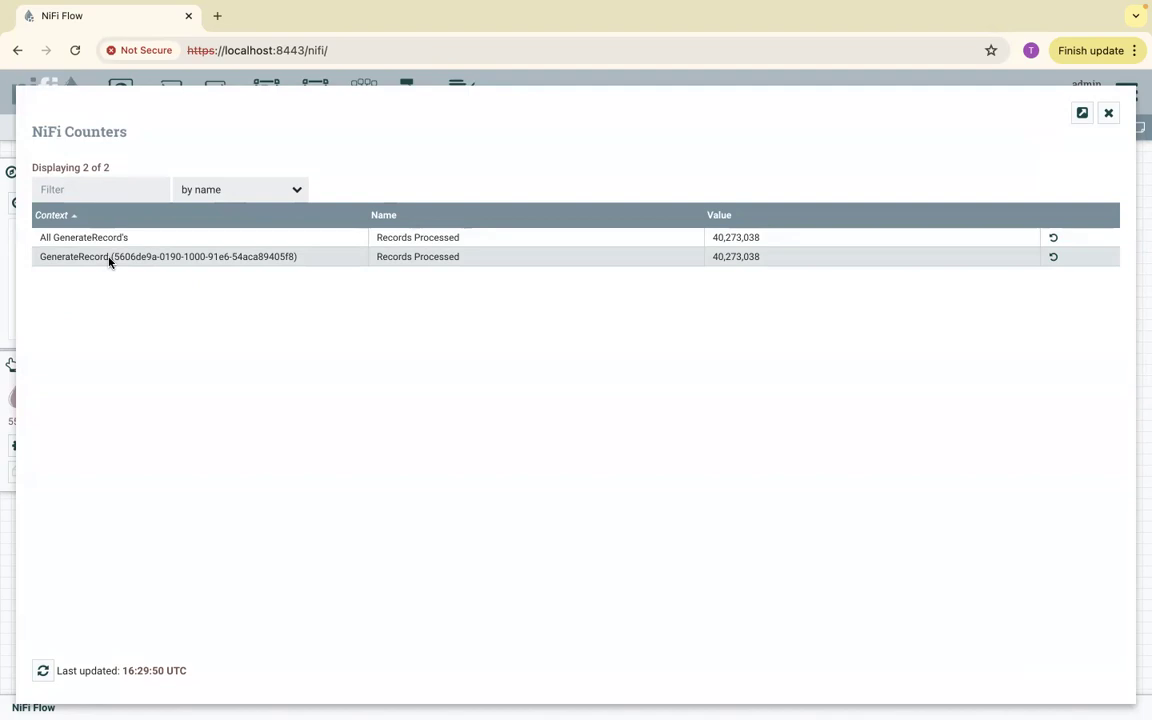
left_click_drag(114, 257, 290, 262)
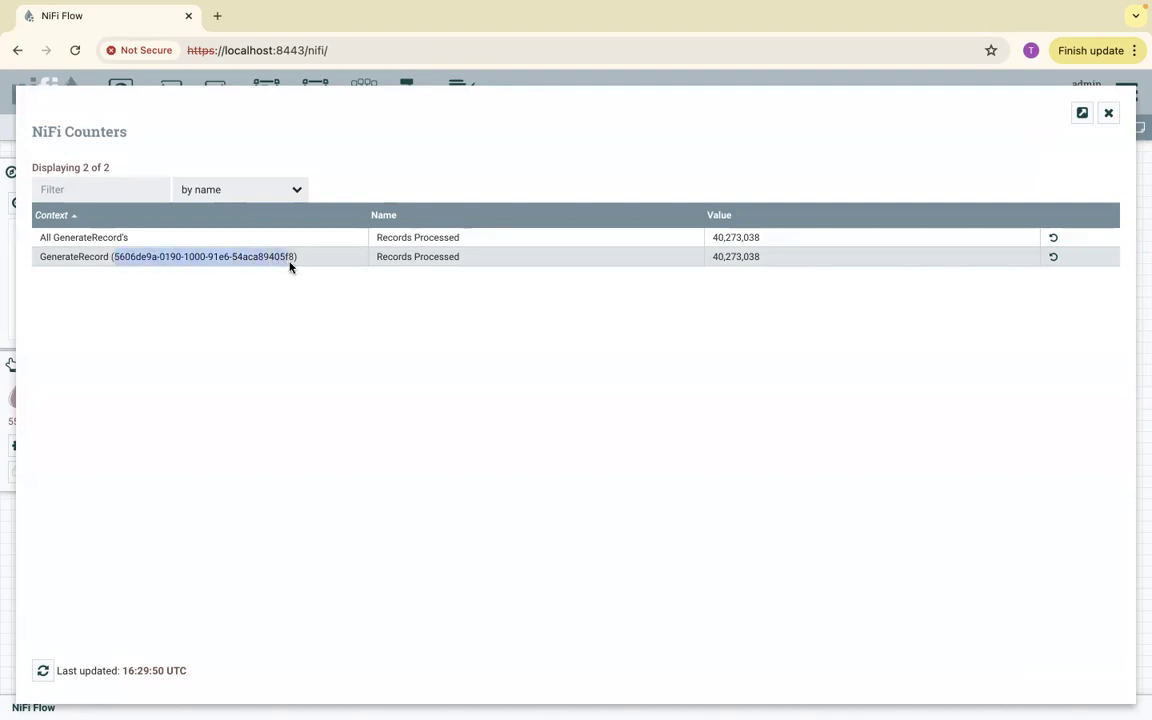
left_click_drag(716, 259, 768, 265)
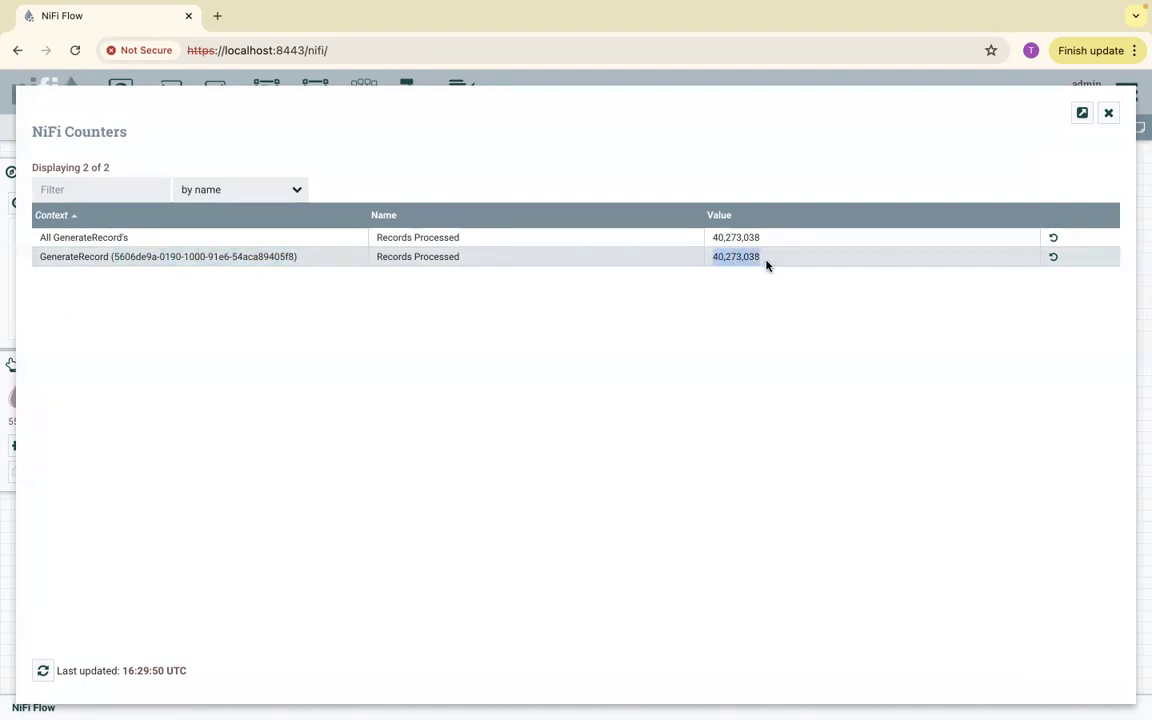
left_click(1053, 257)
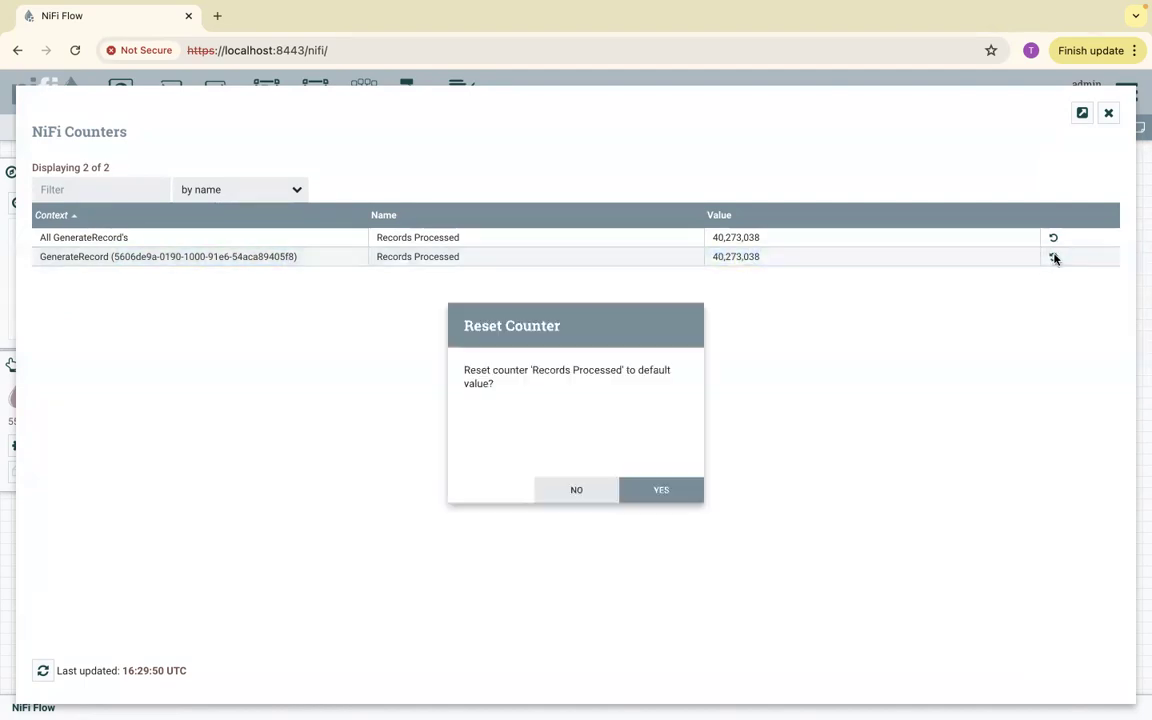
left_click(661, 489)
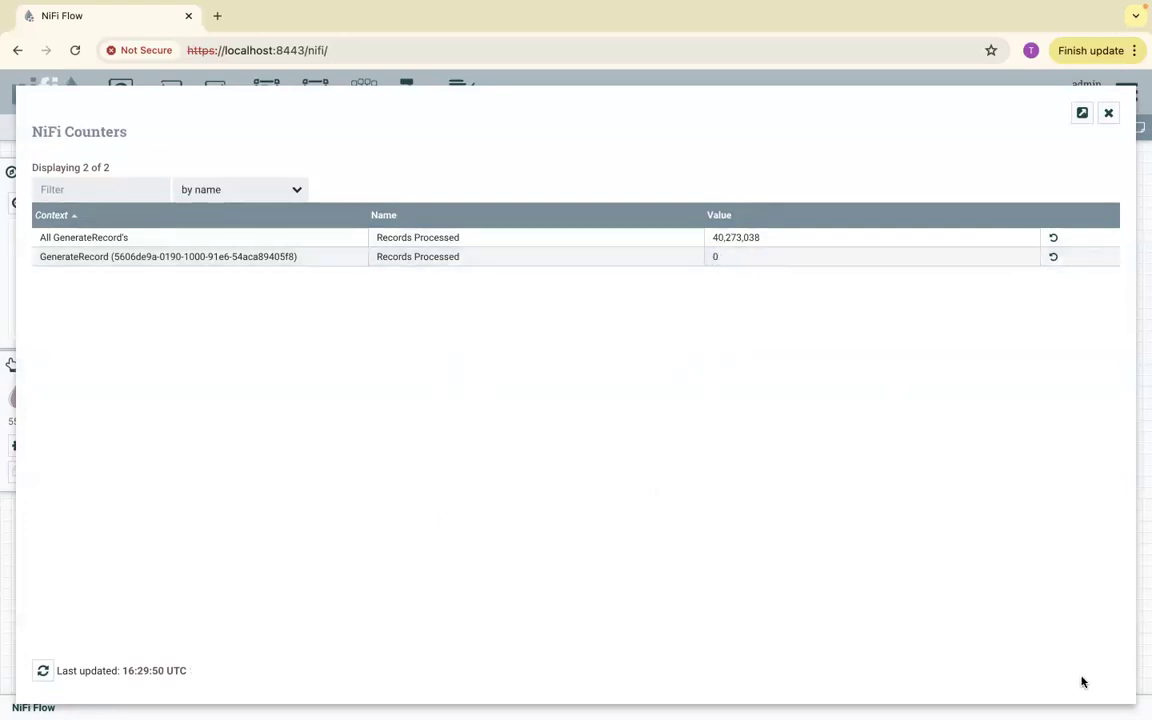
left_click(1108, 113)
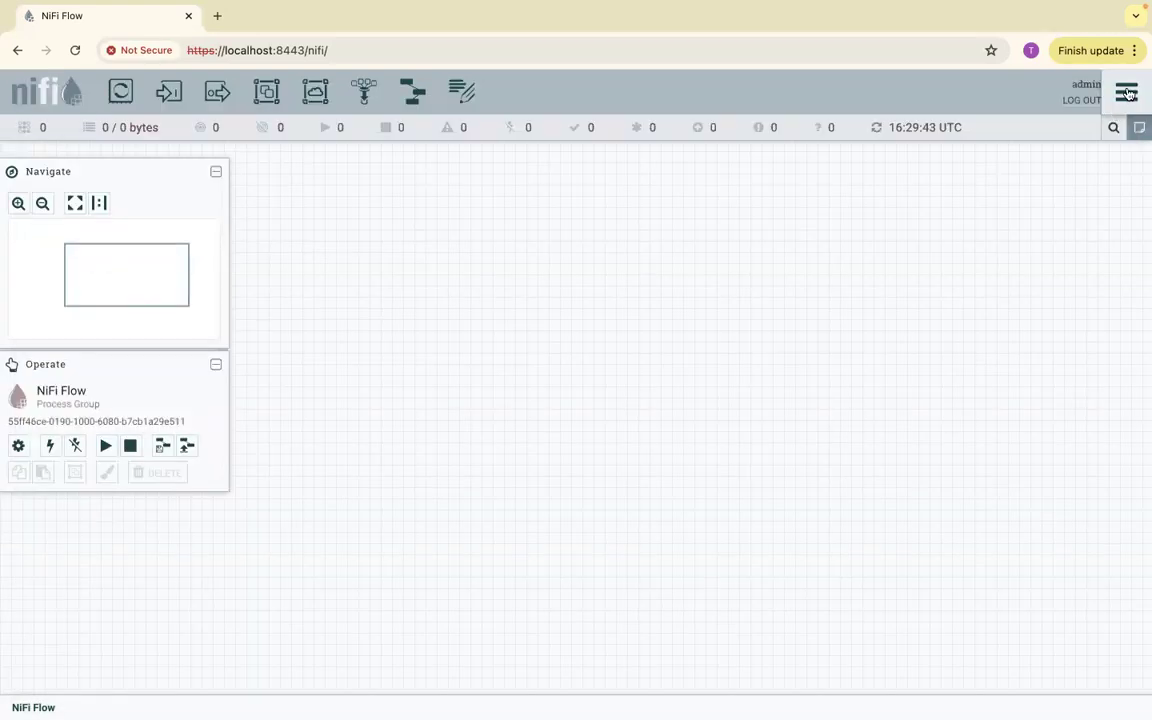
Review the NiFi Bulletin Board, switch its auto-refresh off and back on, refresh the bulletins, and close it
left_click(1127, 92)
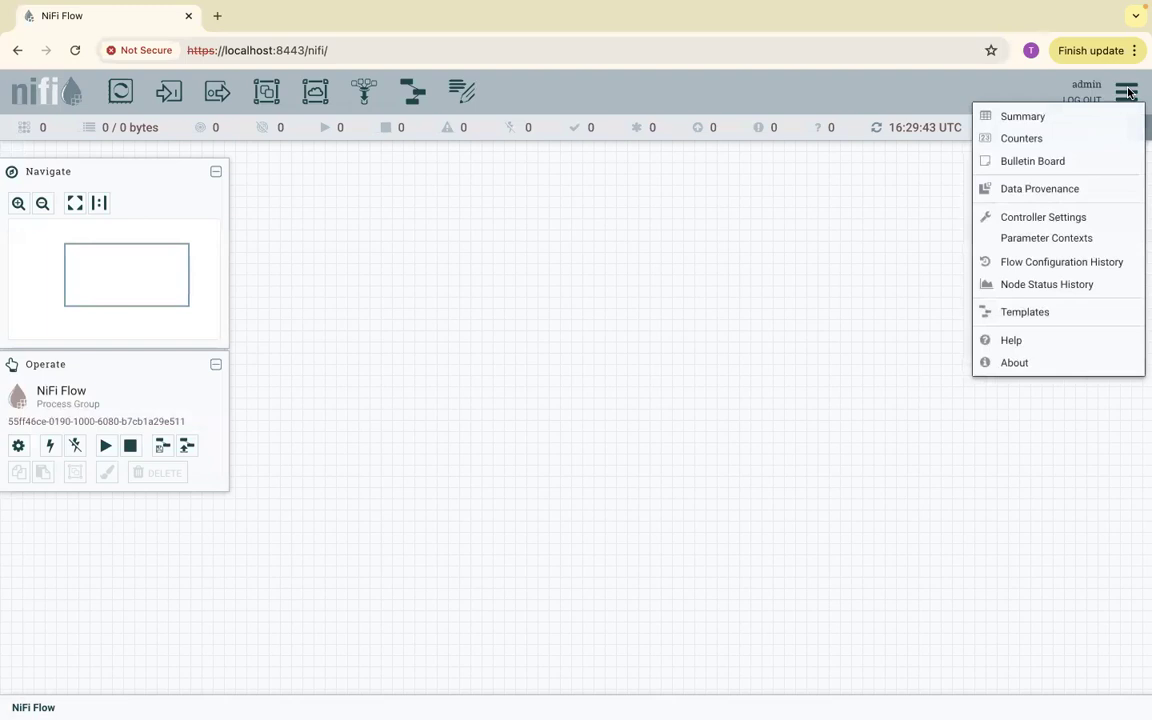
left_click(1050, 162)
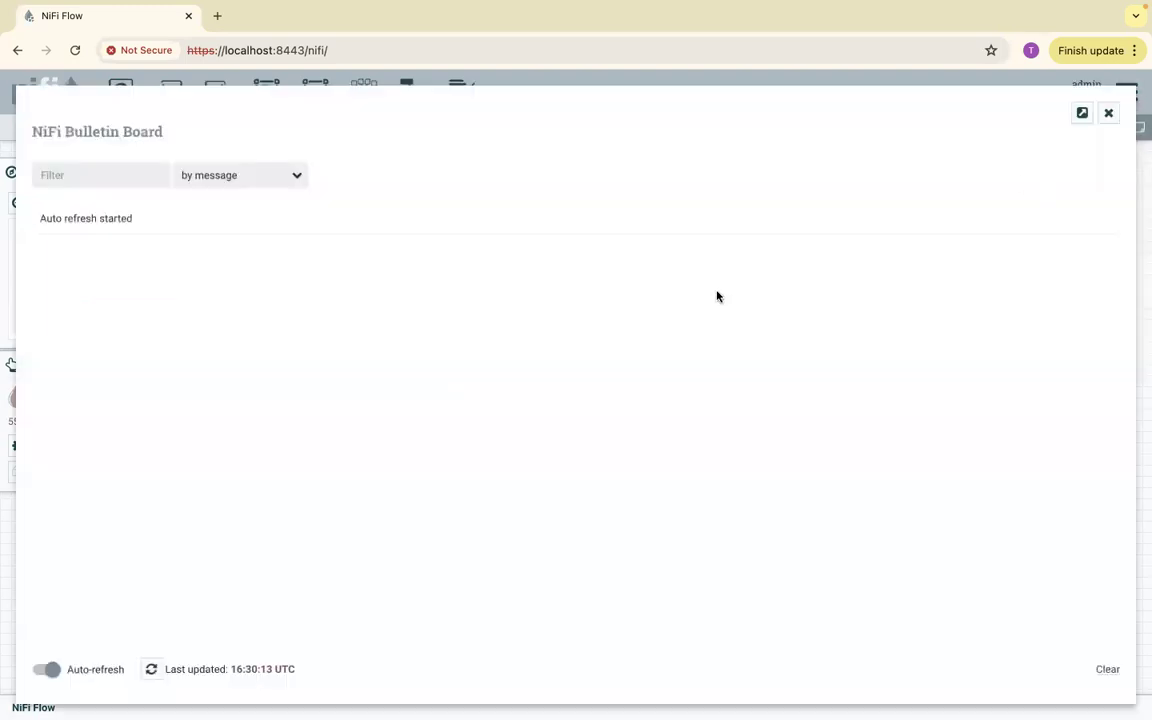
left_click(297, 177)
left_click(297, 177)
left_click(46, 668)
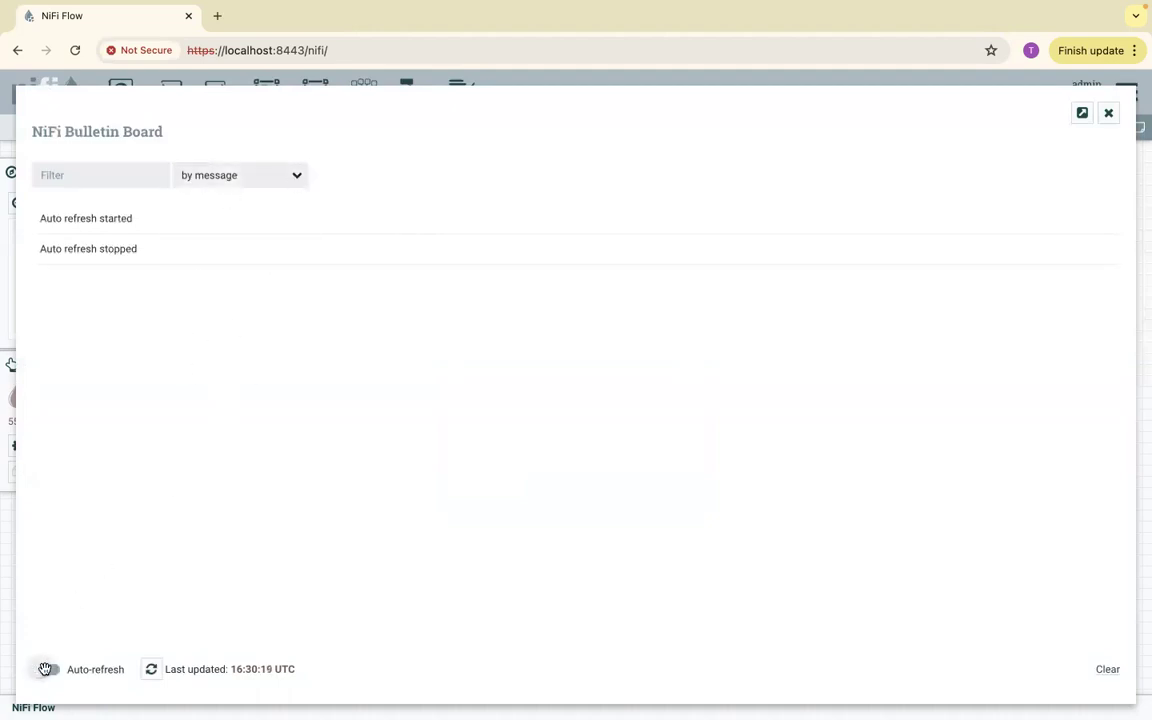
left_click(46, 668)
left_click(152, 670)
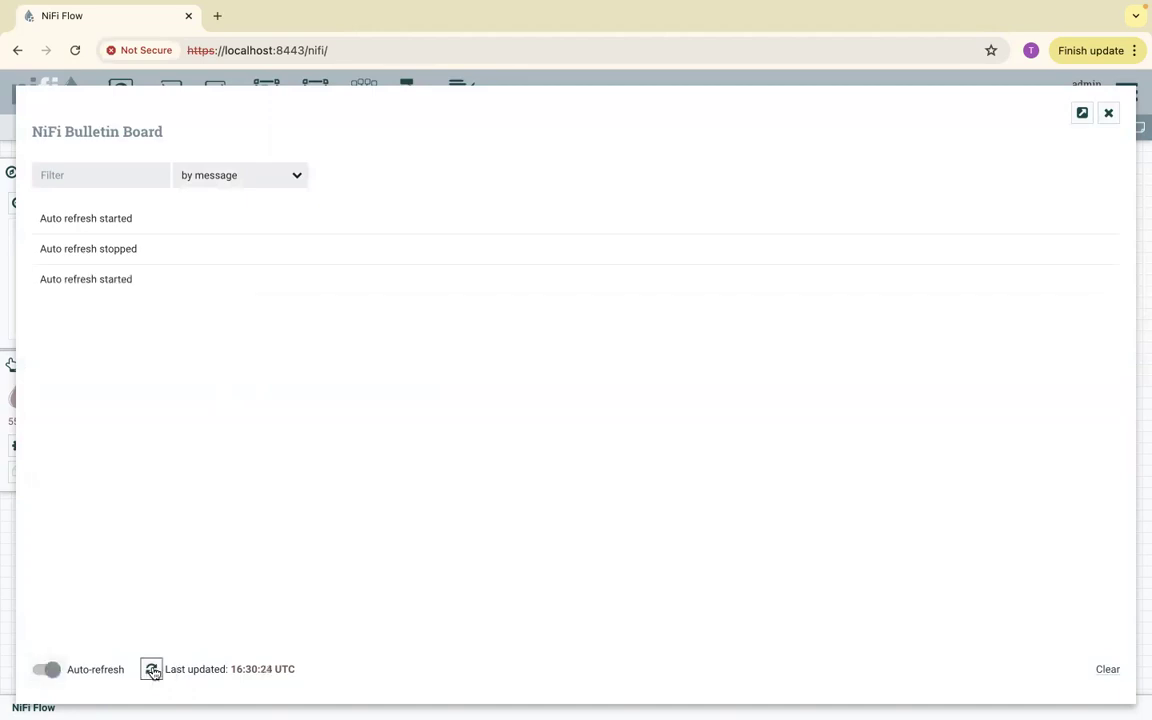
left_click(1108, 113)
Review the controller settings for management controller services, reporting tasks, registry clients and parameter providers, and close them
left_click(1124, 93)
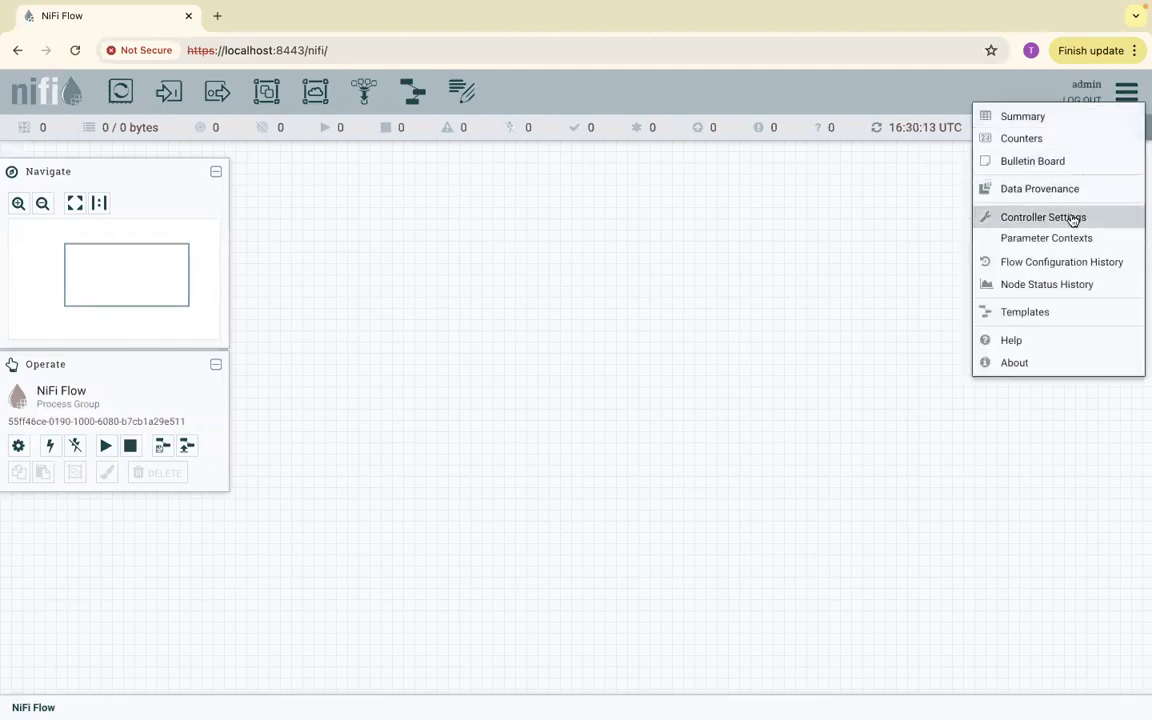
left_click(1072, 218)
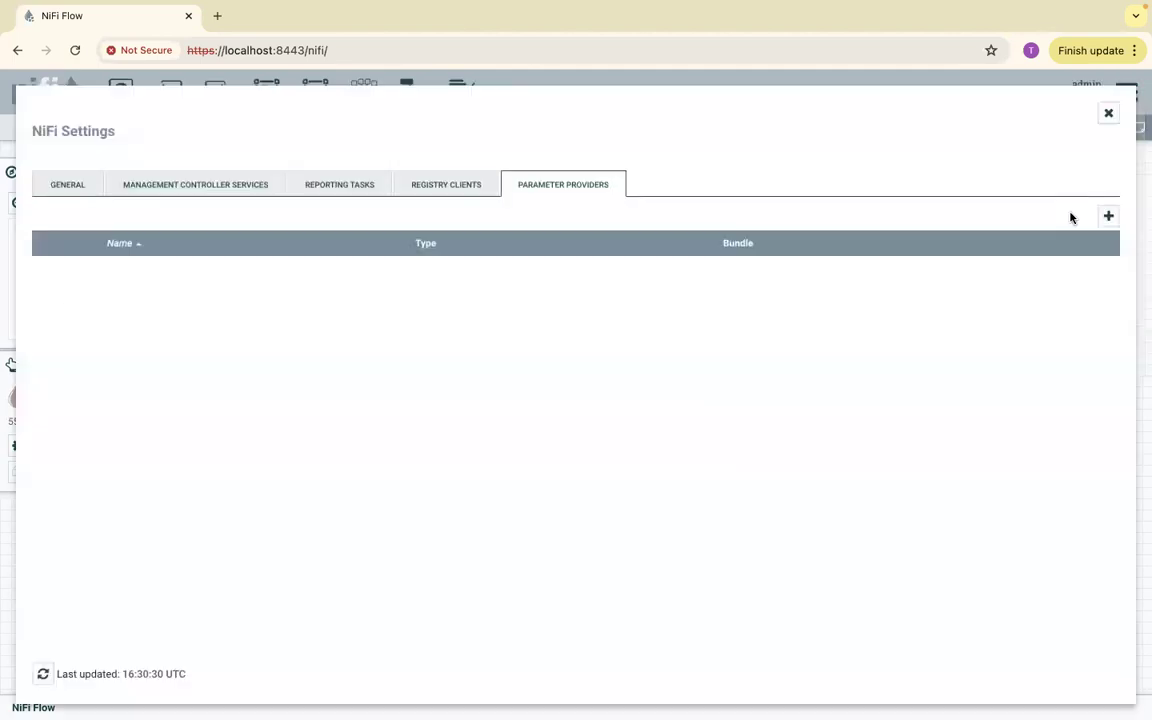
left_click(169, 188)
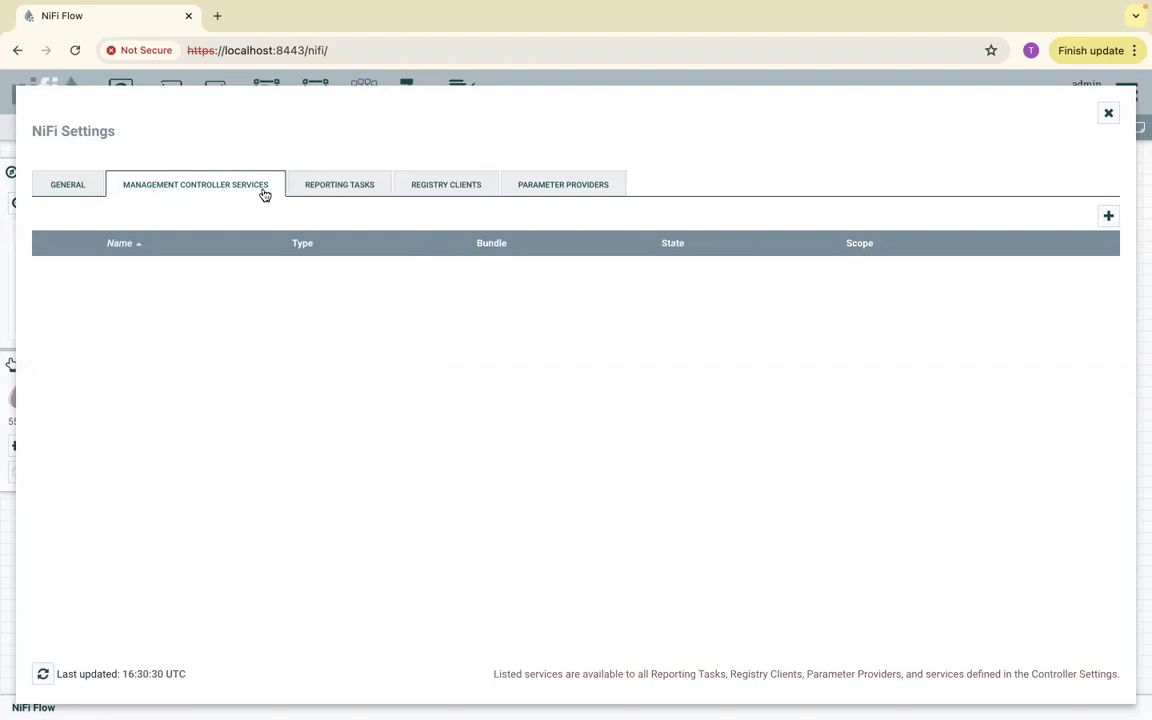
left_click(339, 194)
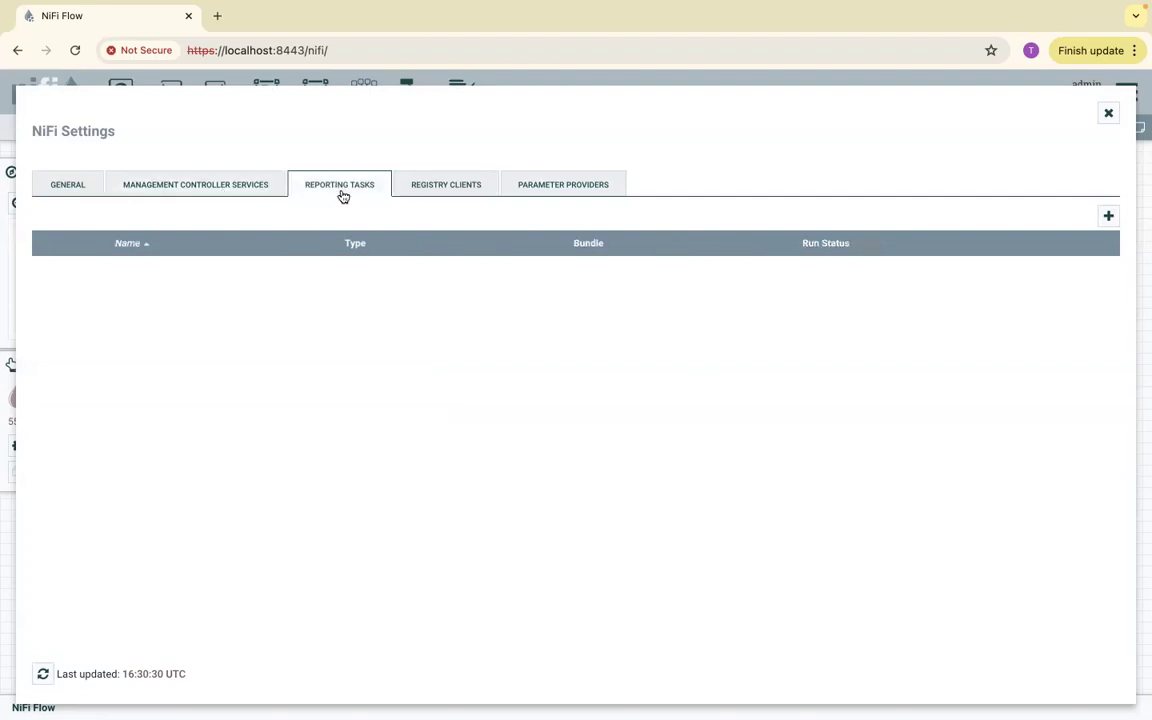
left_click(433, 190)
left_click(572, 187)
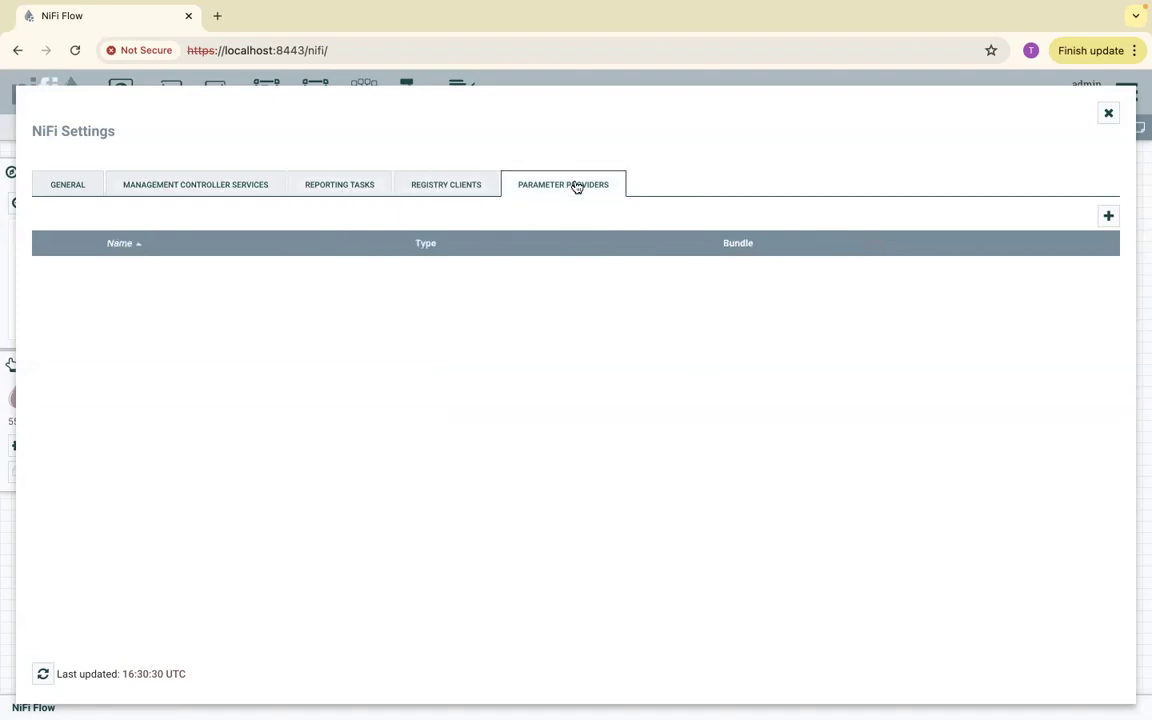
left_click(1108, 113)
Open the mariadb_pc parameter context for editing, inspect its tablename parameter's details, and cancel the parameter edit
left_click(1130, 98)
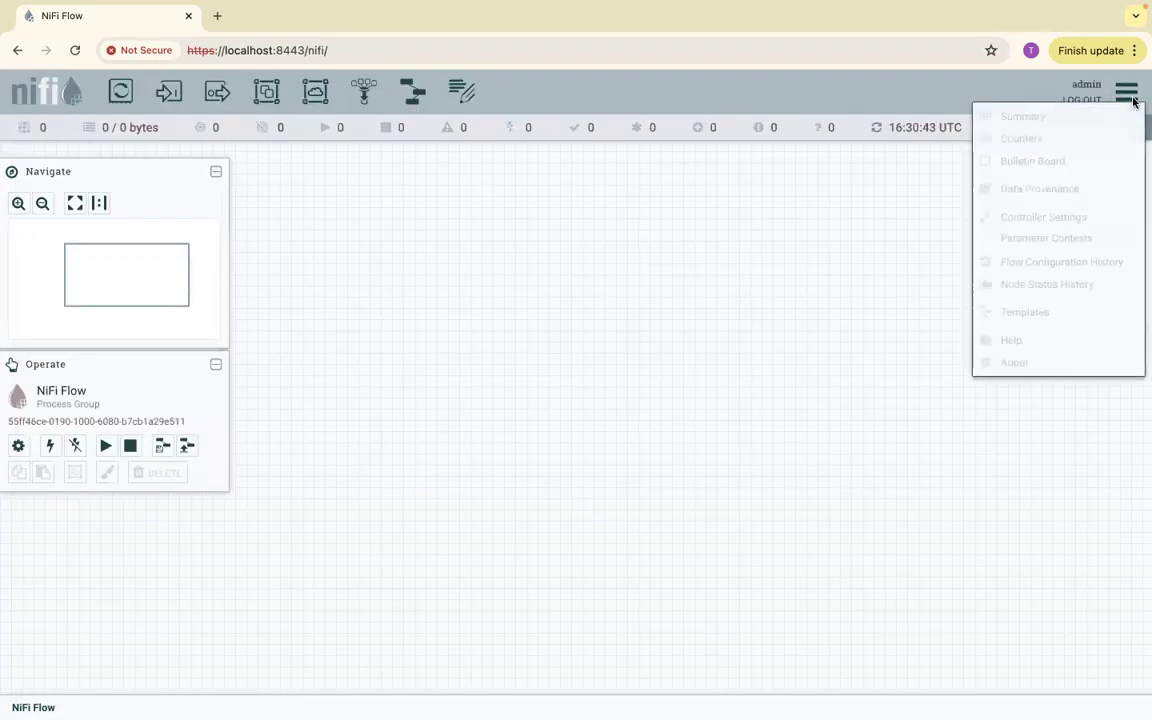
left_click(1058, 238)
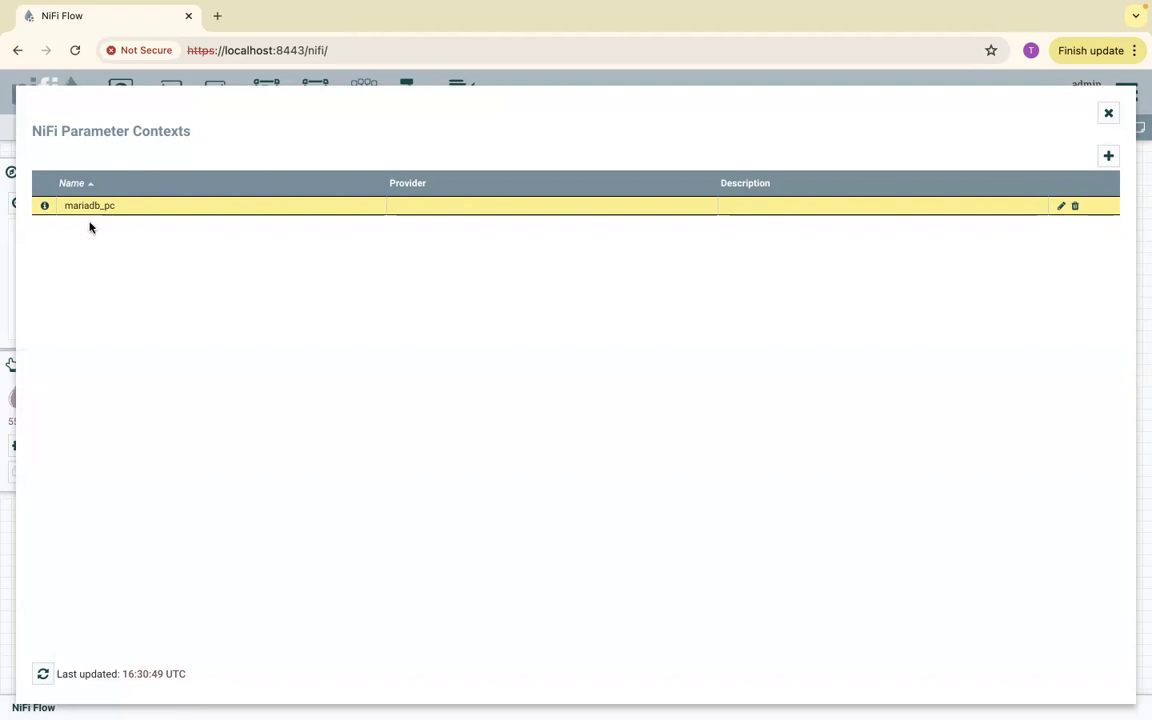
left_click_drag(66, 209, 114, 209)
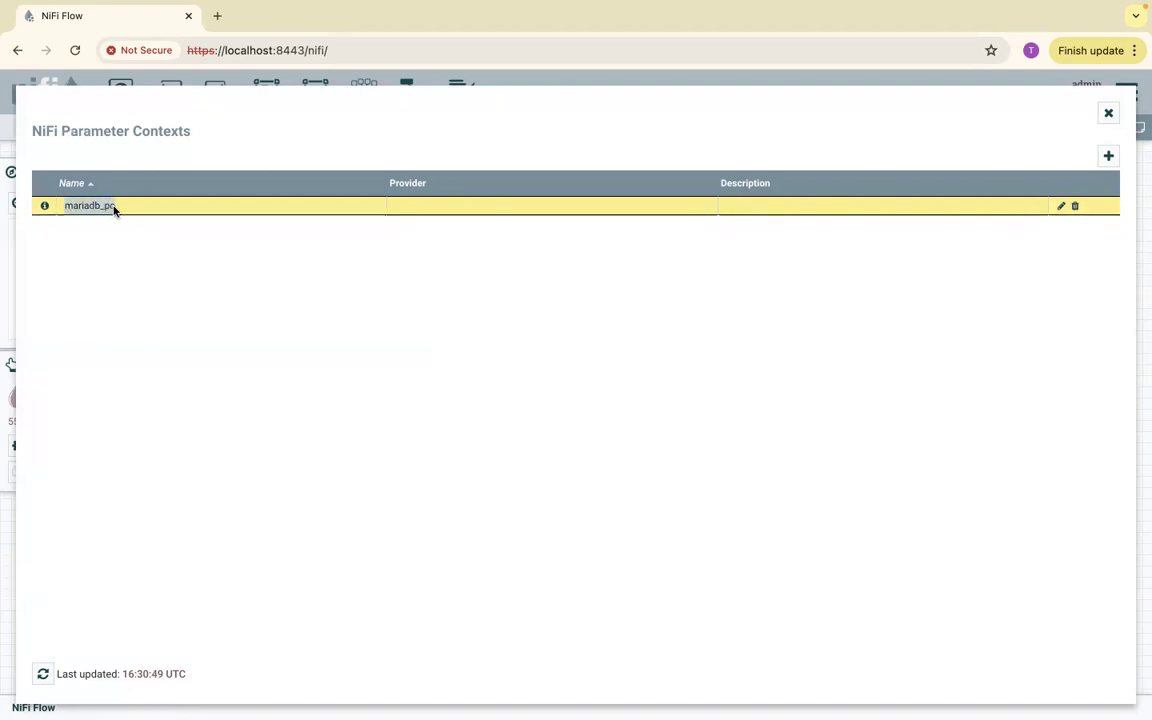
left_click(1060, 207)
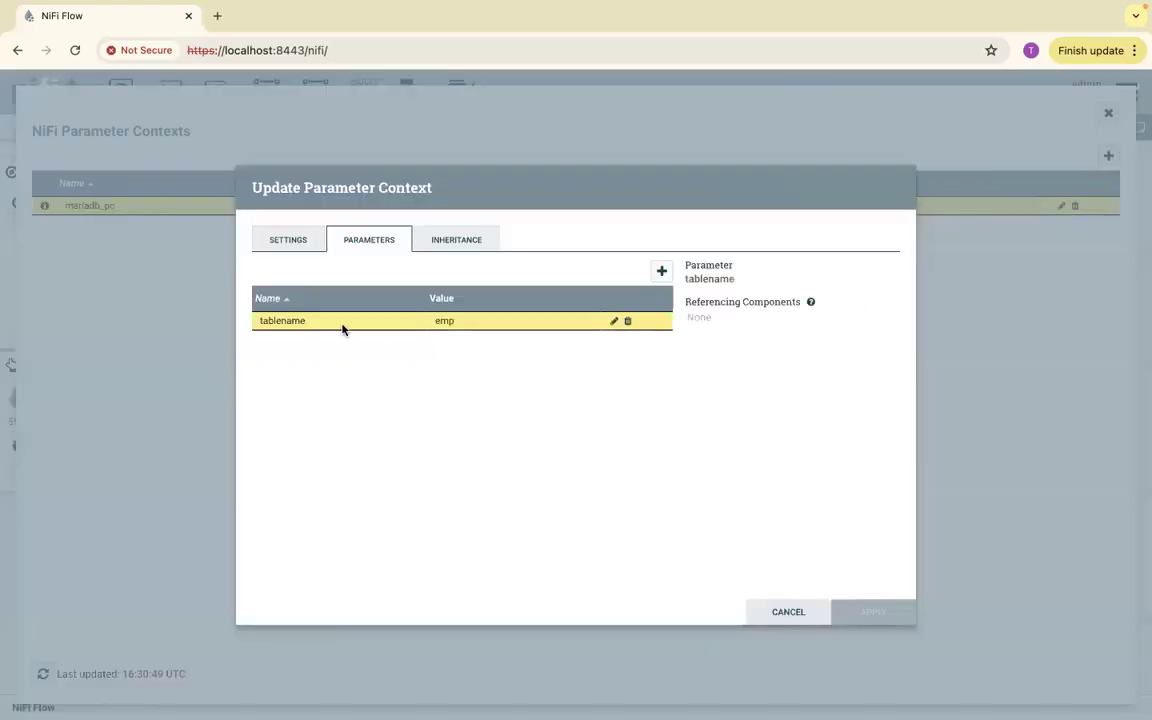
left_click_drag(257, 324, 304, 323)
left_click_drag(435, 321, 455, 323)
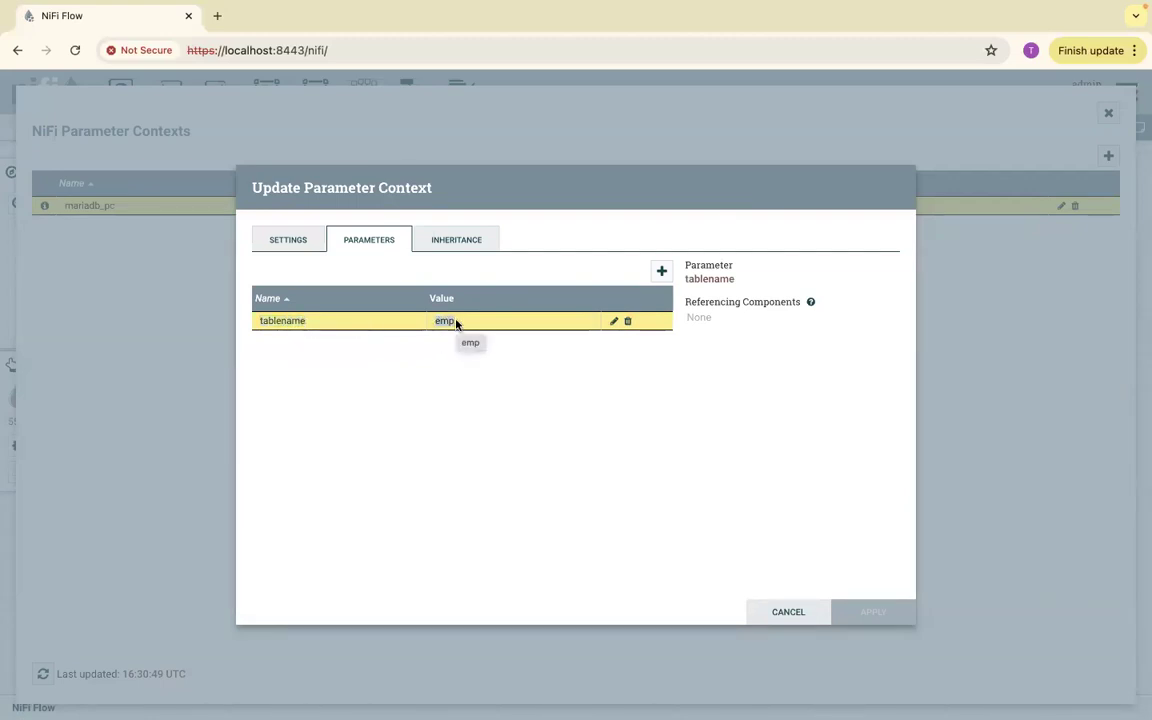
left_click(613, 321)
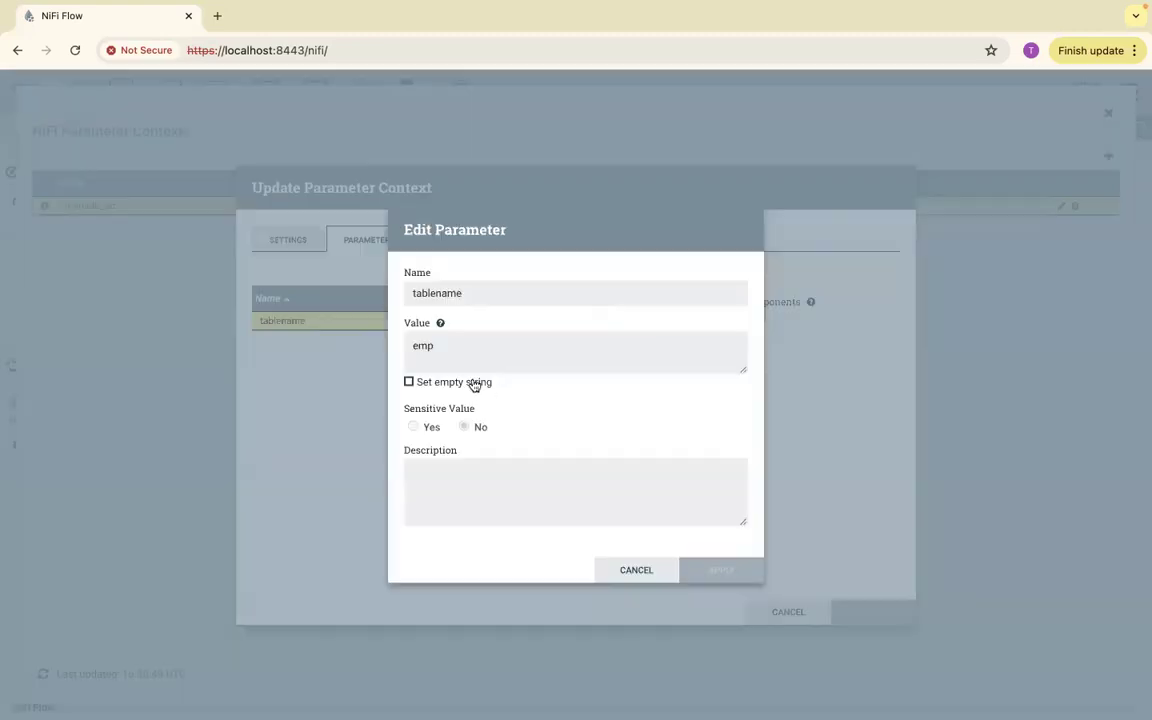
left_click(622, 572)
Add a database_name parameter with the value default to the mariadb_pc context, apply the update, and close the parameter contexts
left_click(662, 271)
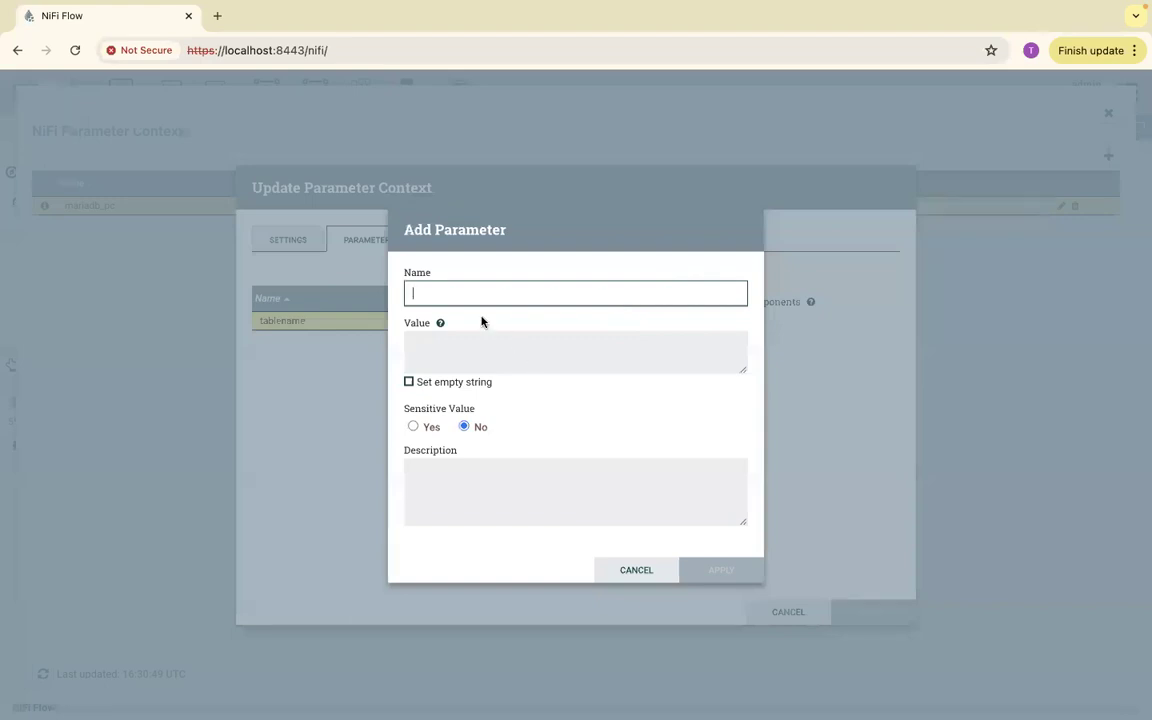
type("database")
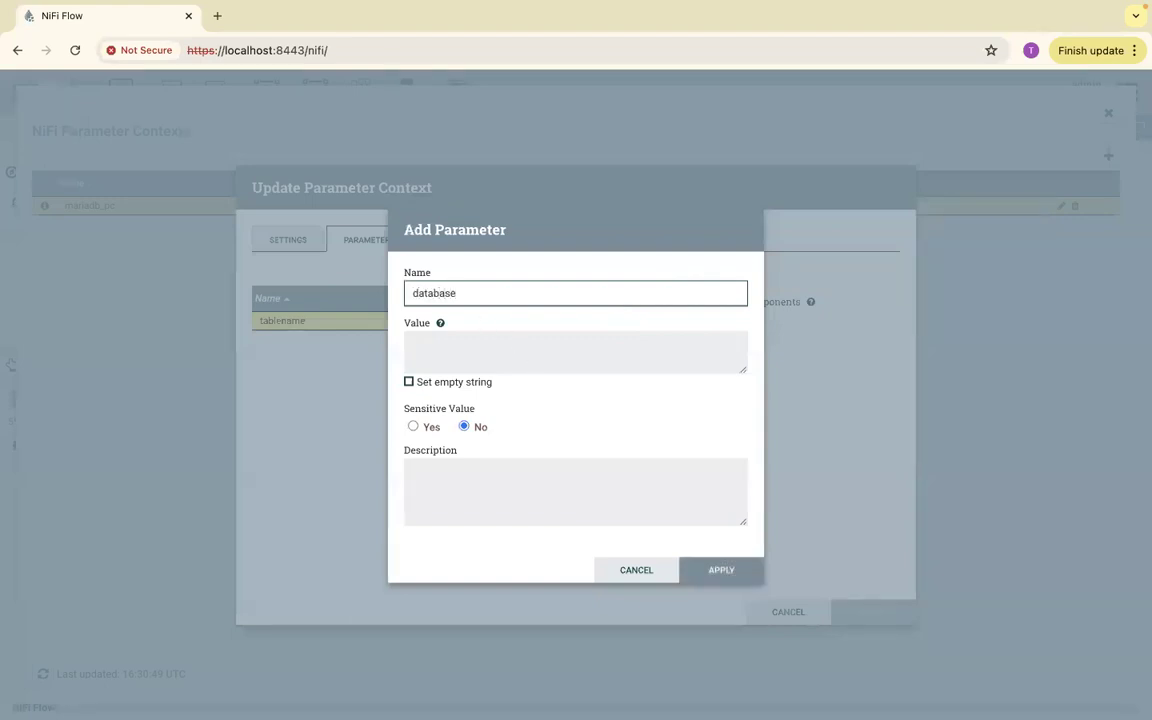
type("_nam,e")
left_click(457, 365)
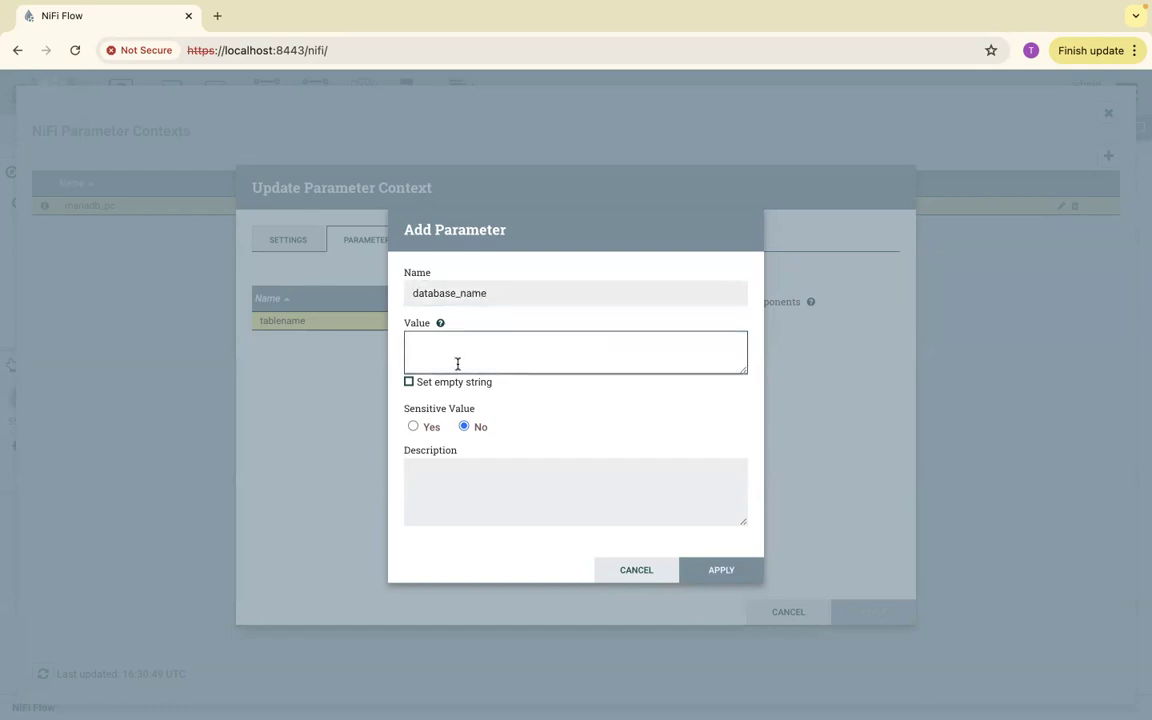
type("default")
left_click(713, 572)
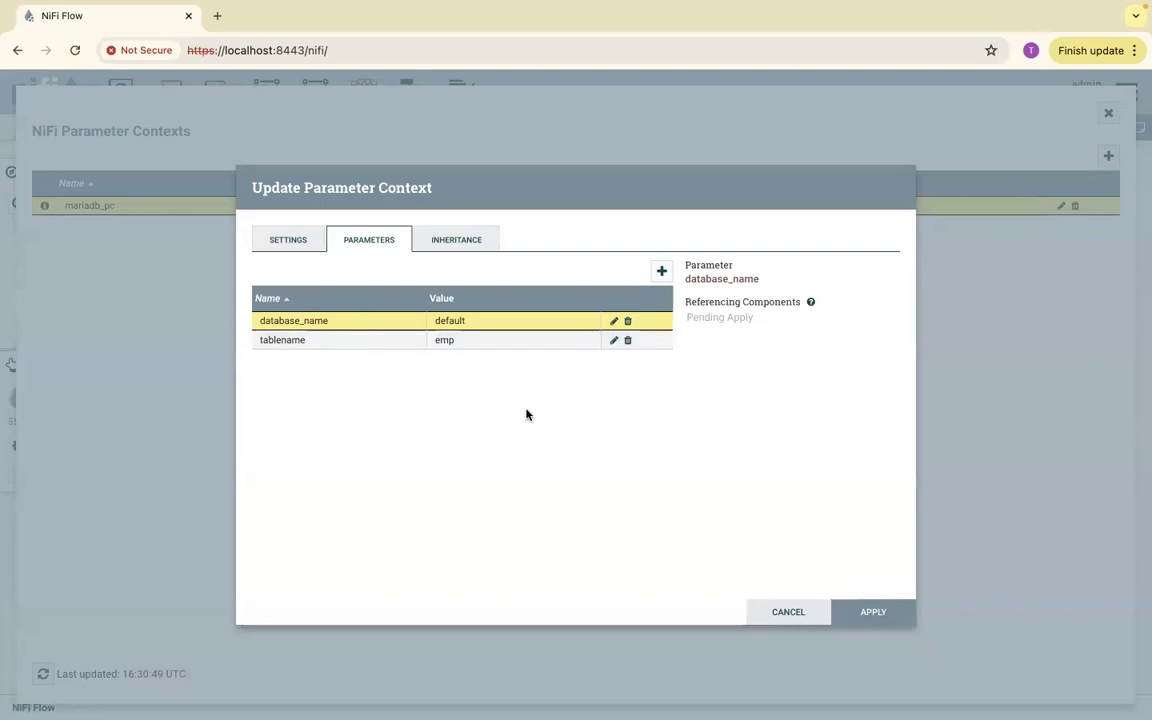
left_click(866, 612)
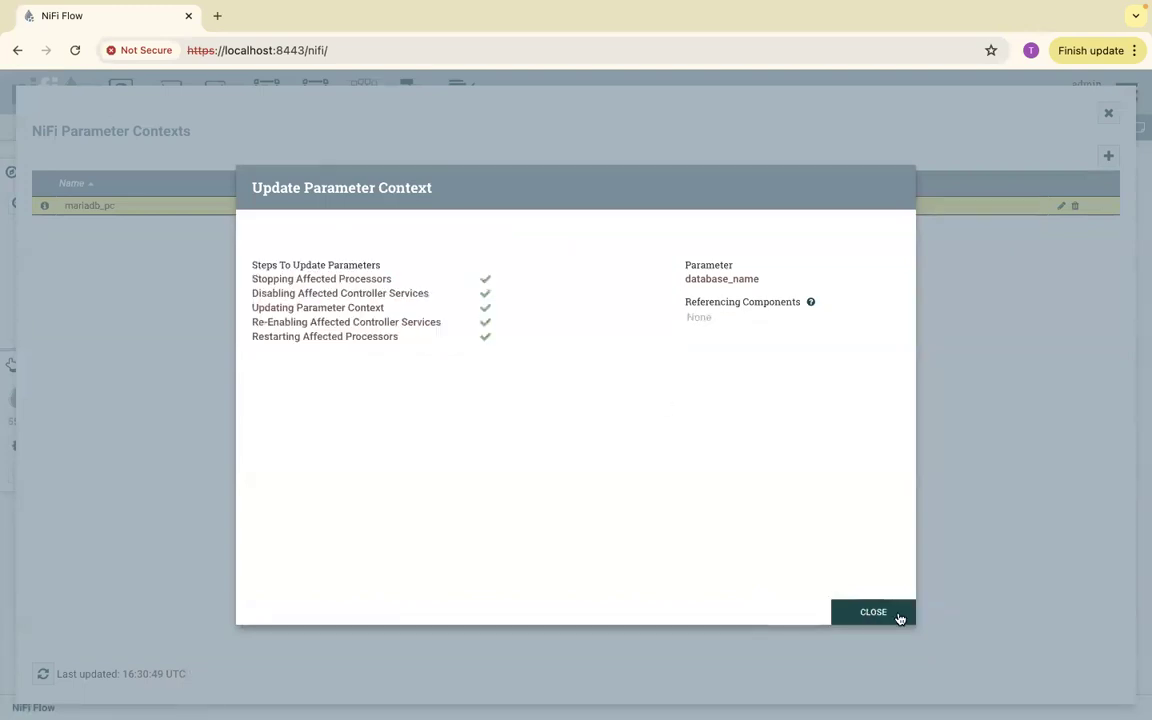
left_click(898, 615)
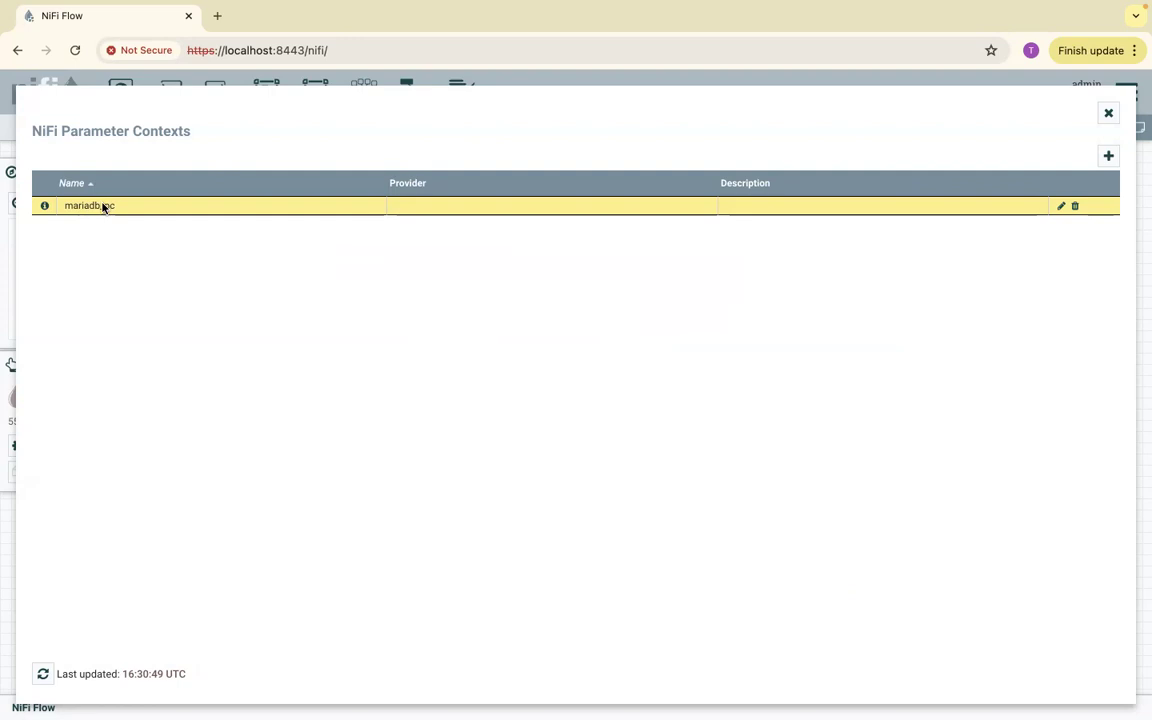
left_click(1110, 115)
Review the flow configuration history from the newest to the oldest entries, examine the mariadb_pc changes, and close it
left_click(1126, 92)
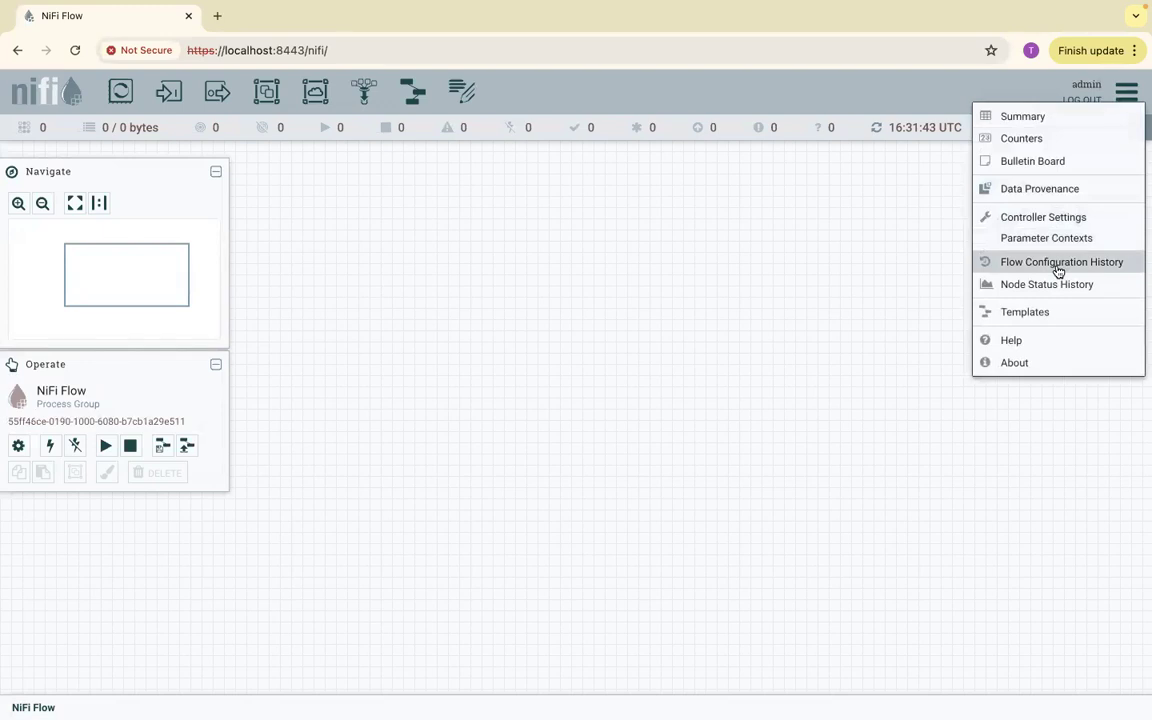
left_click(1058, 265)
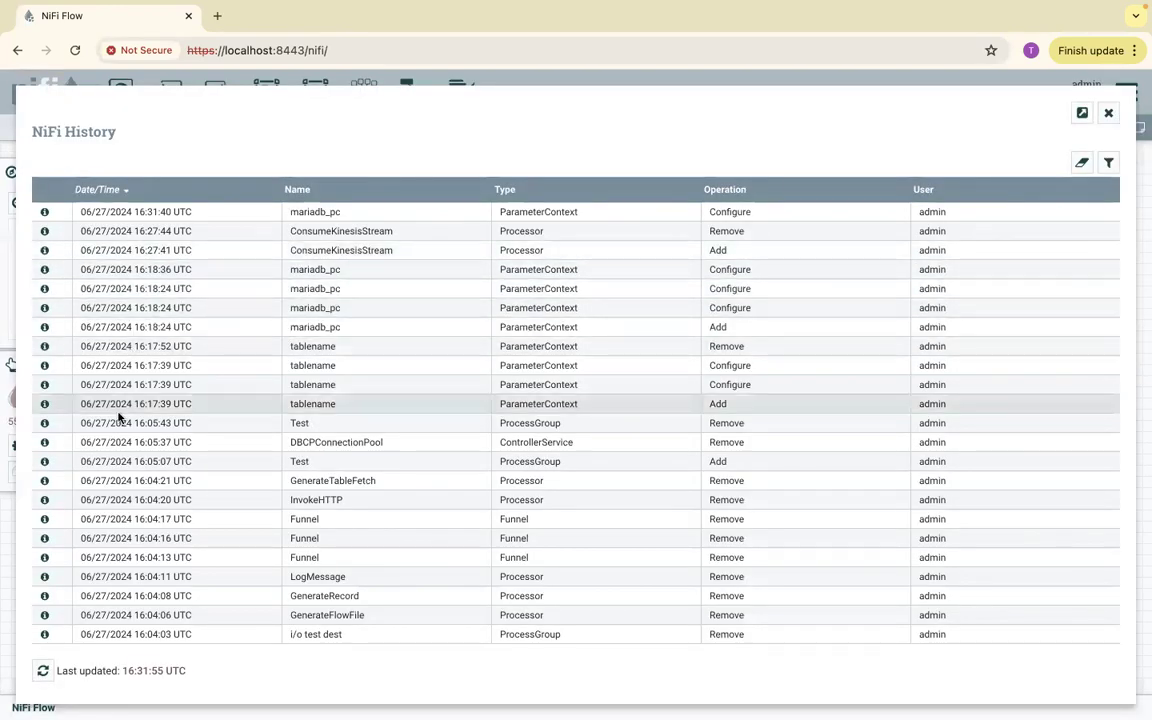
scroll(120, 430, "down", 15)
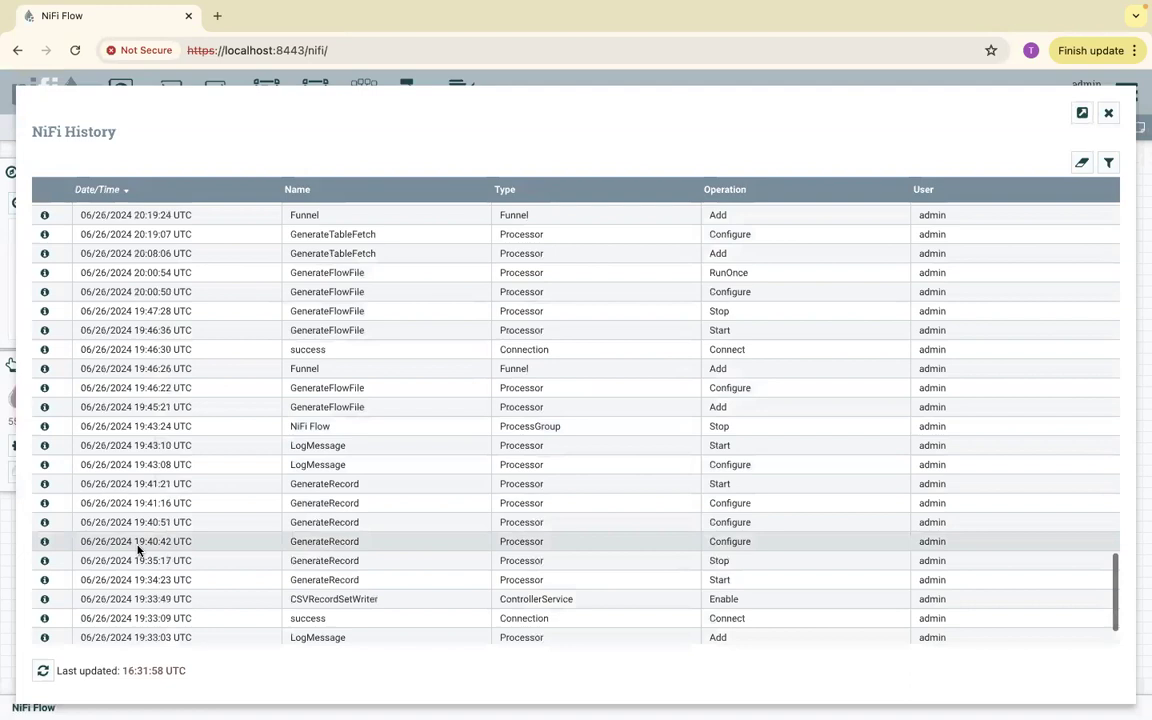
scroll(138, 548, "down", 3)
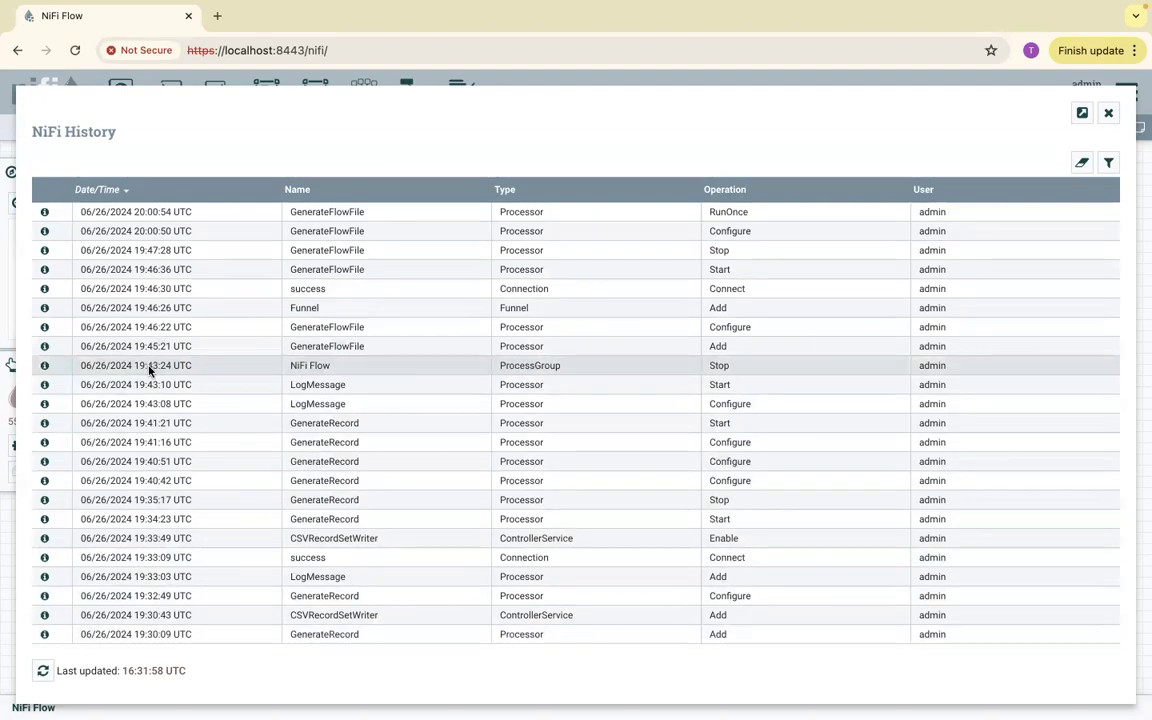
scroll(149, 370, "up", 20)
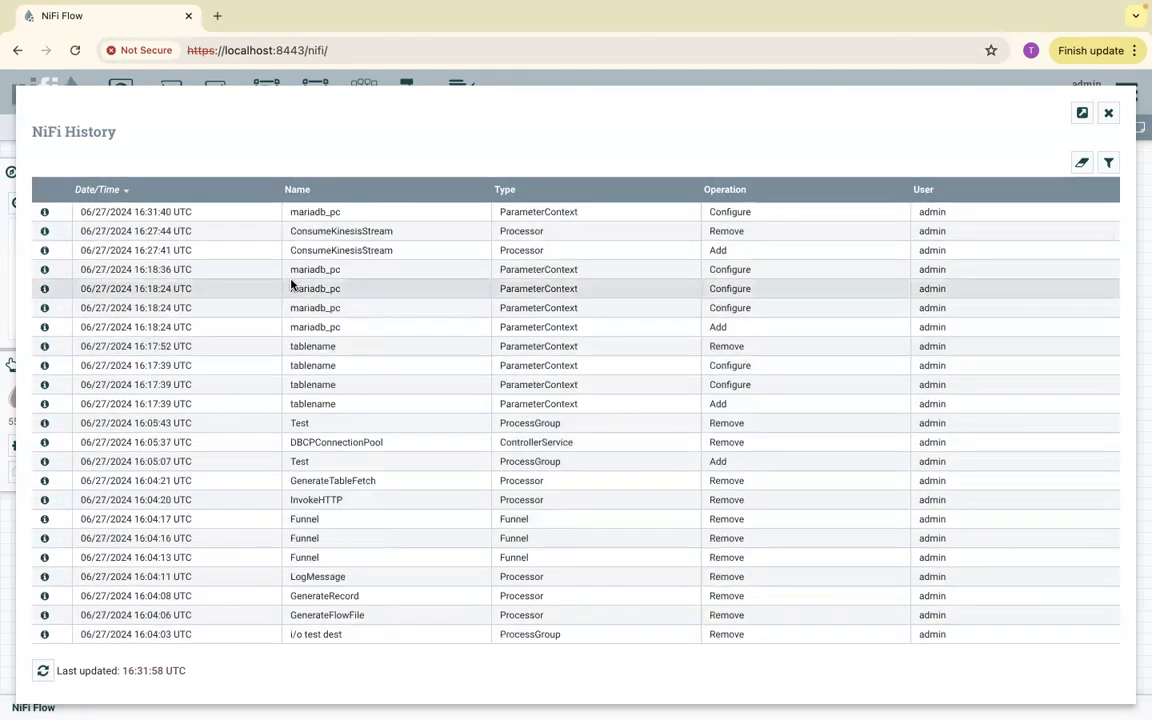
left_click_drag(115, 270, 342, 321)
left_click_drag(344, 215, 64, 209)
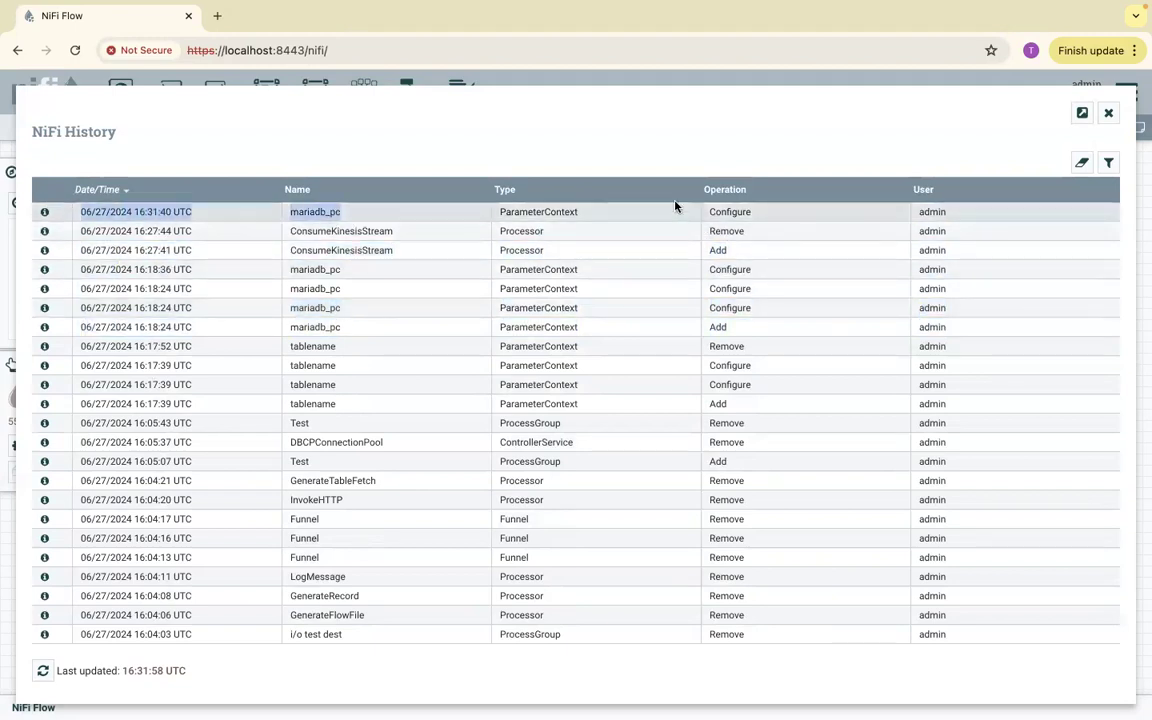
left_click(1108, 115)
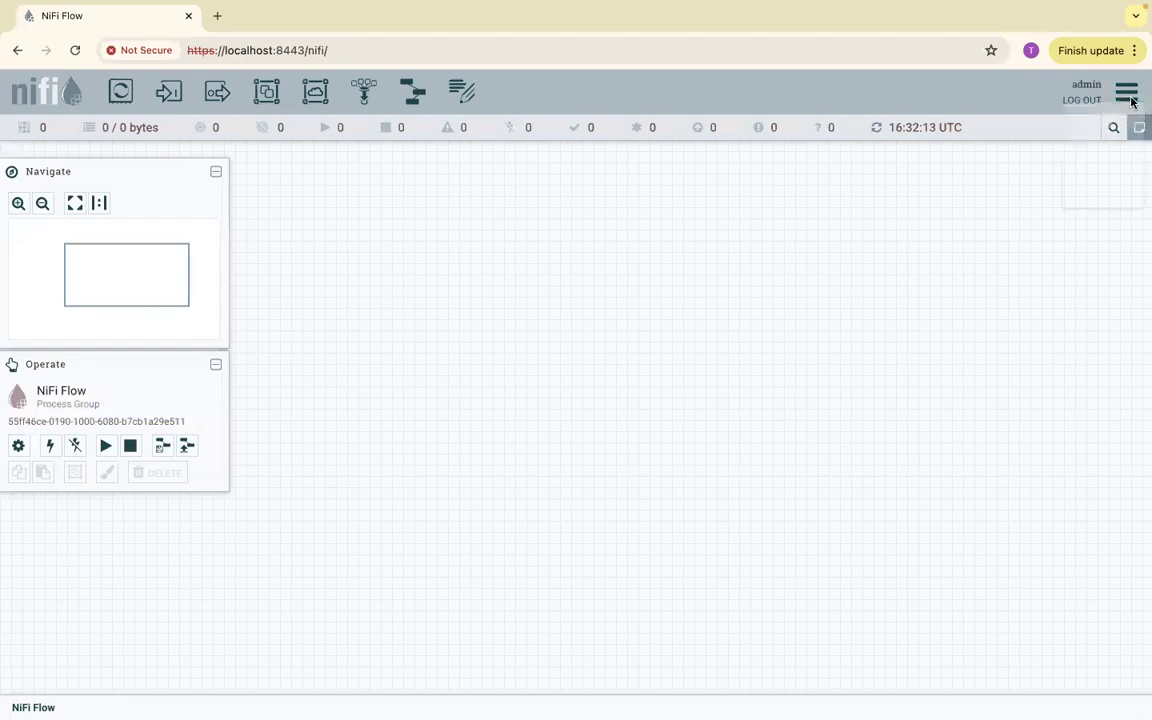
Review the node status history graph, look through the full list of selectable metrics, and close it
left_click(1126, 92)
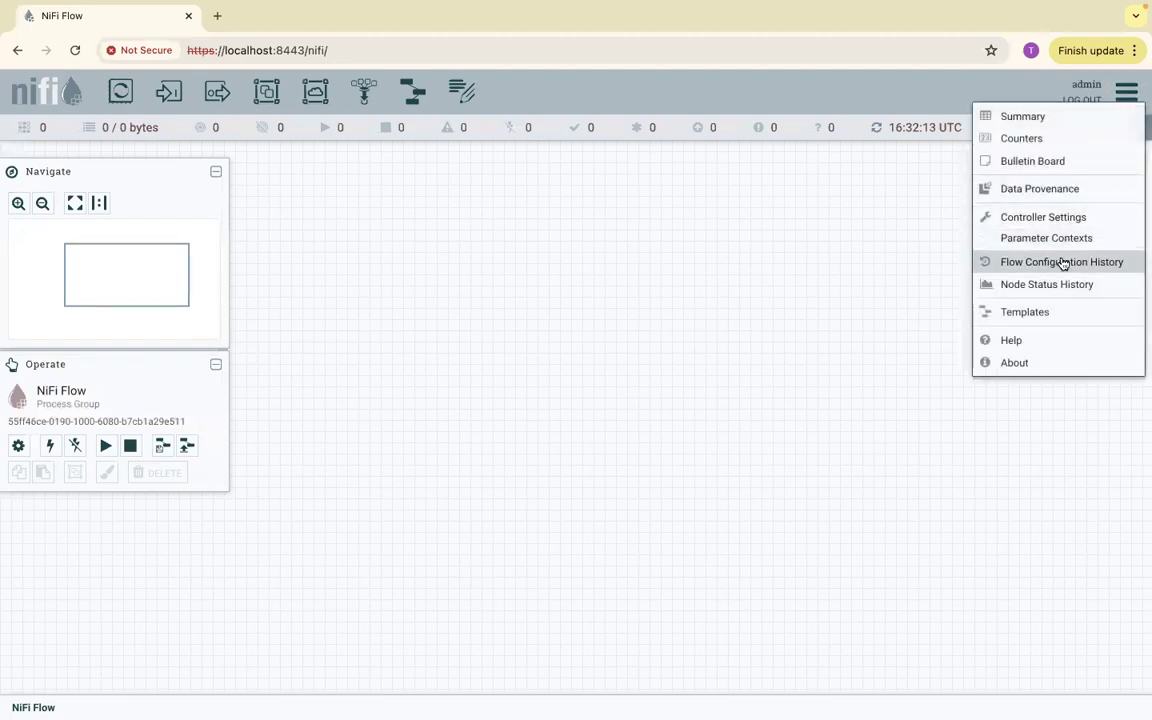
left_click(1057, 288)
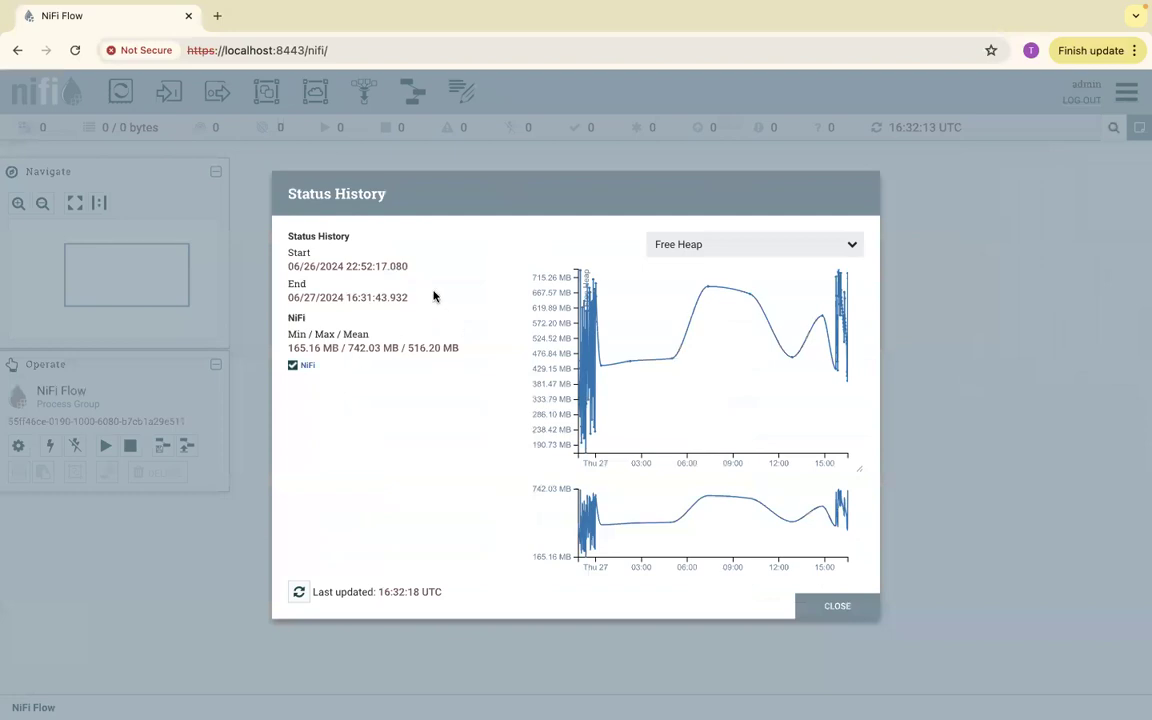
left_click(742, 243)
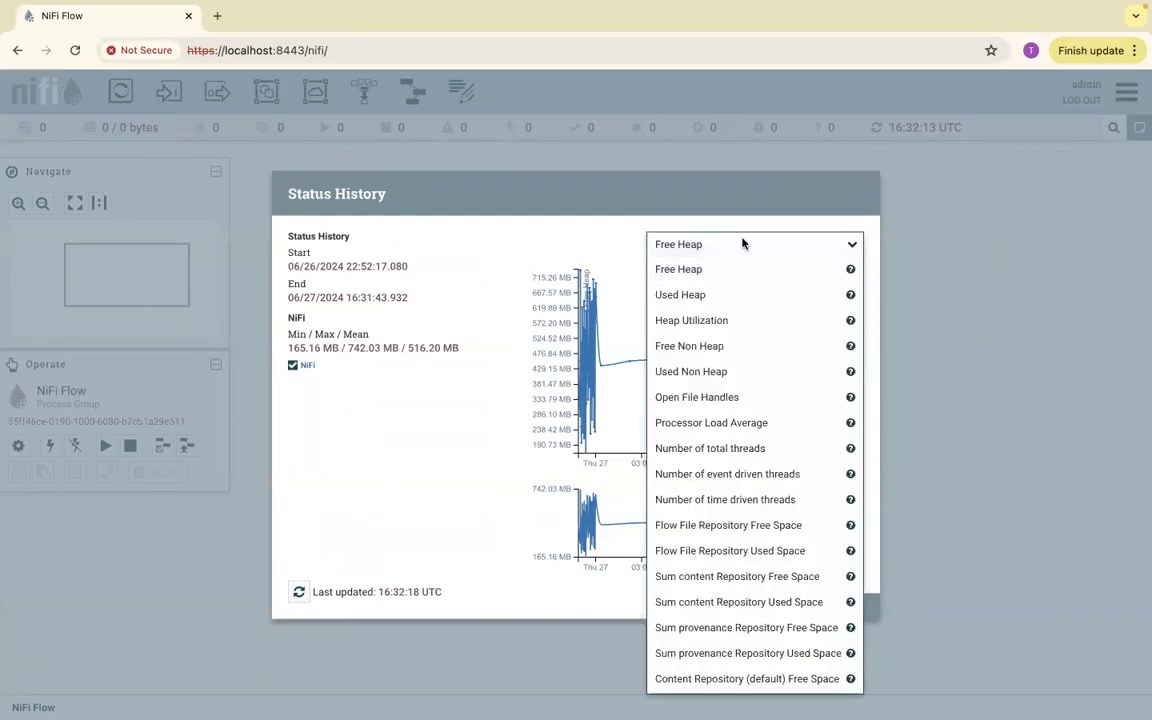
scroll(748, 470, "down", 3)
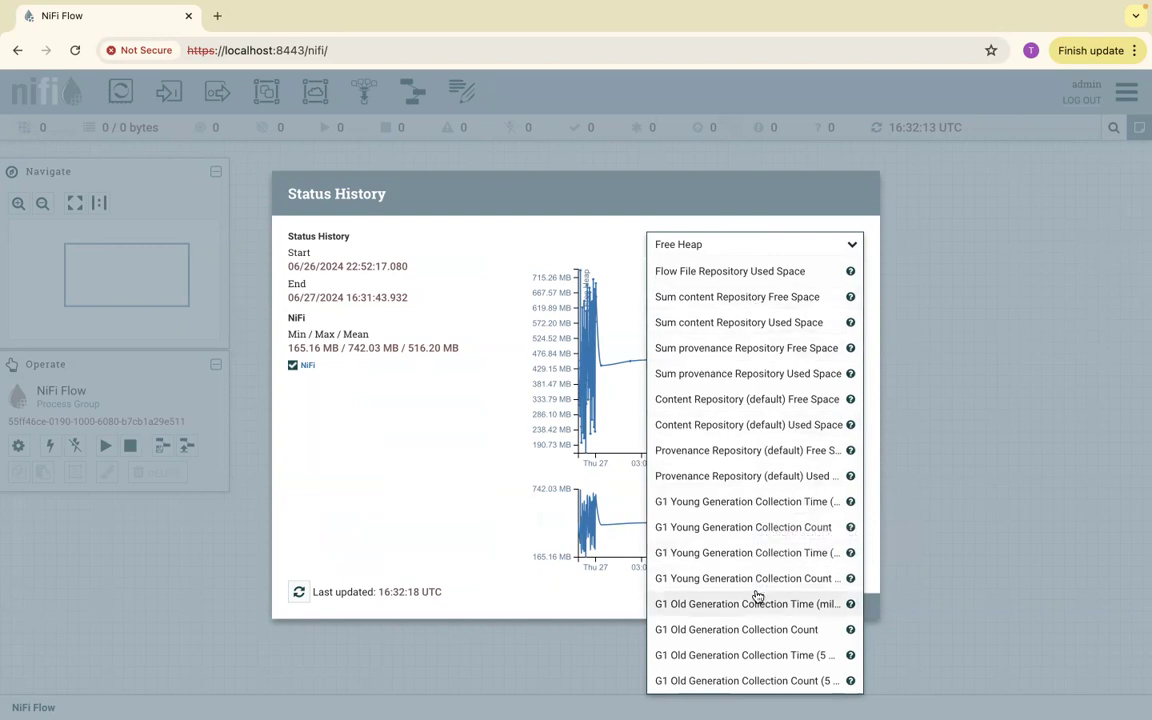
scroll(803, 438, "up", 5)
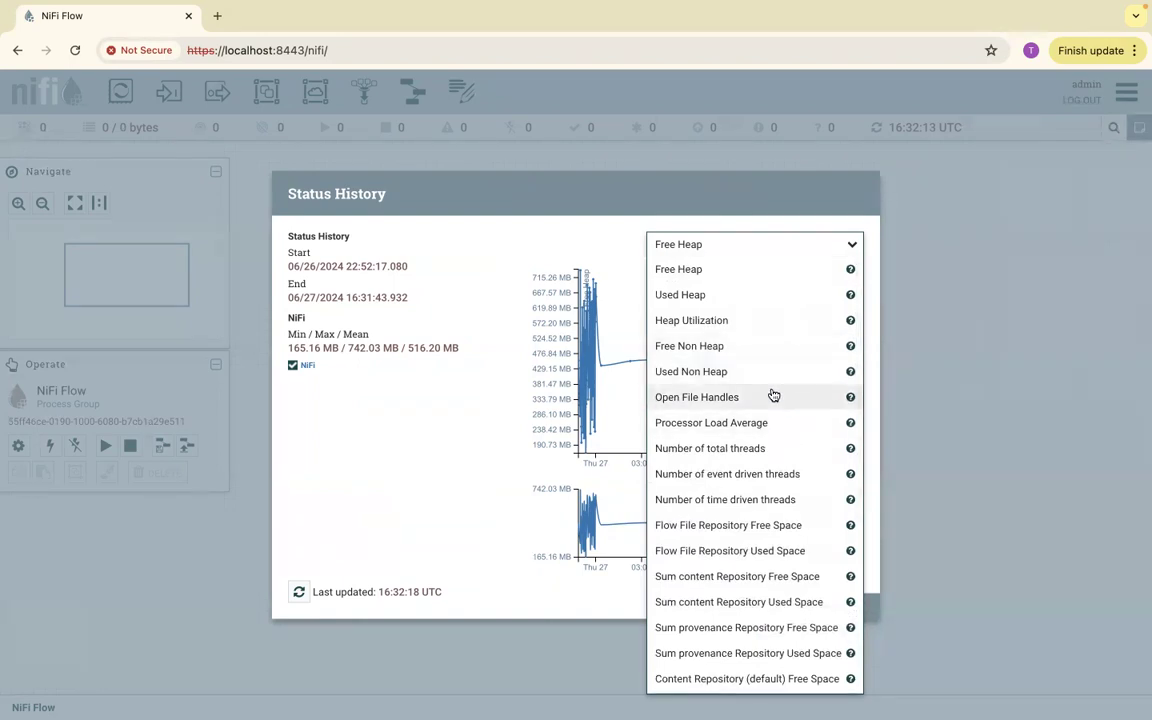
left_click(420, 395)
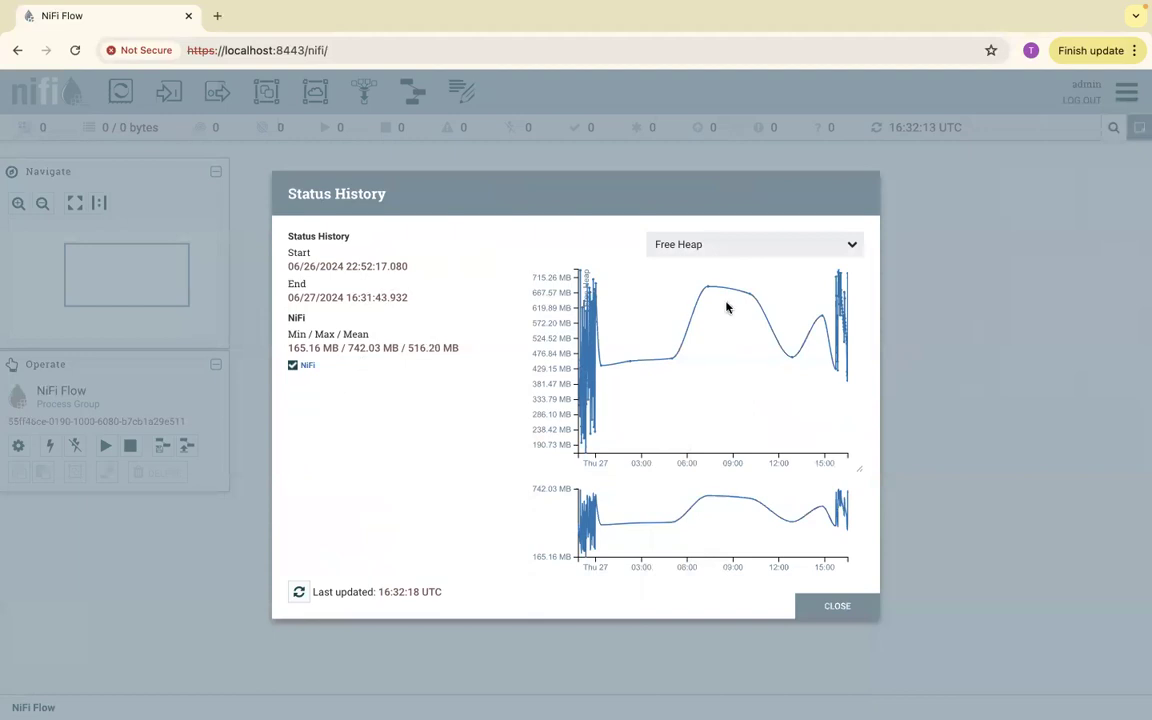
left_click(826, 606)
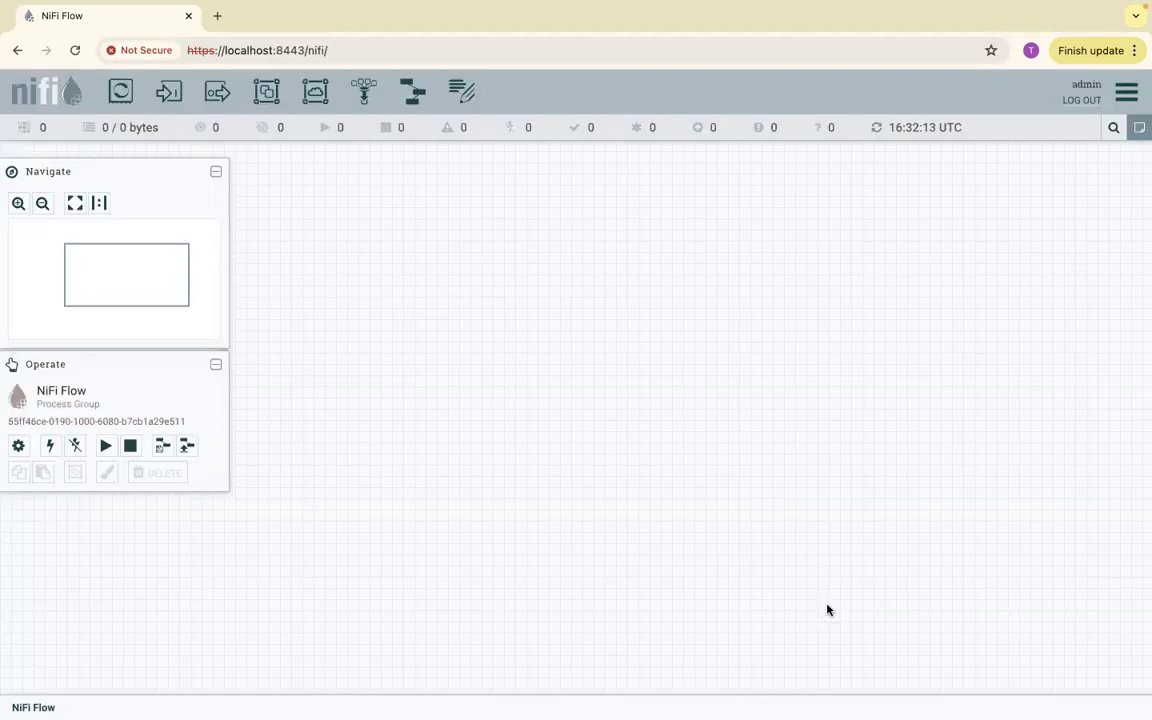
View the list of NiFi templates and close it
left_click(1126, 92)
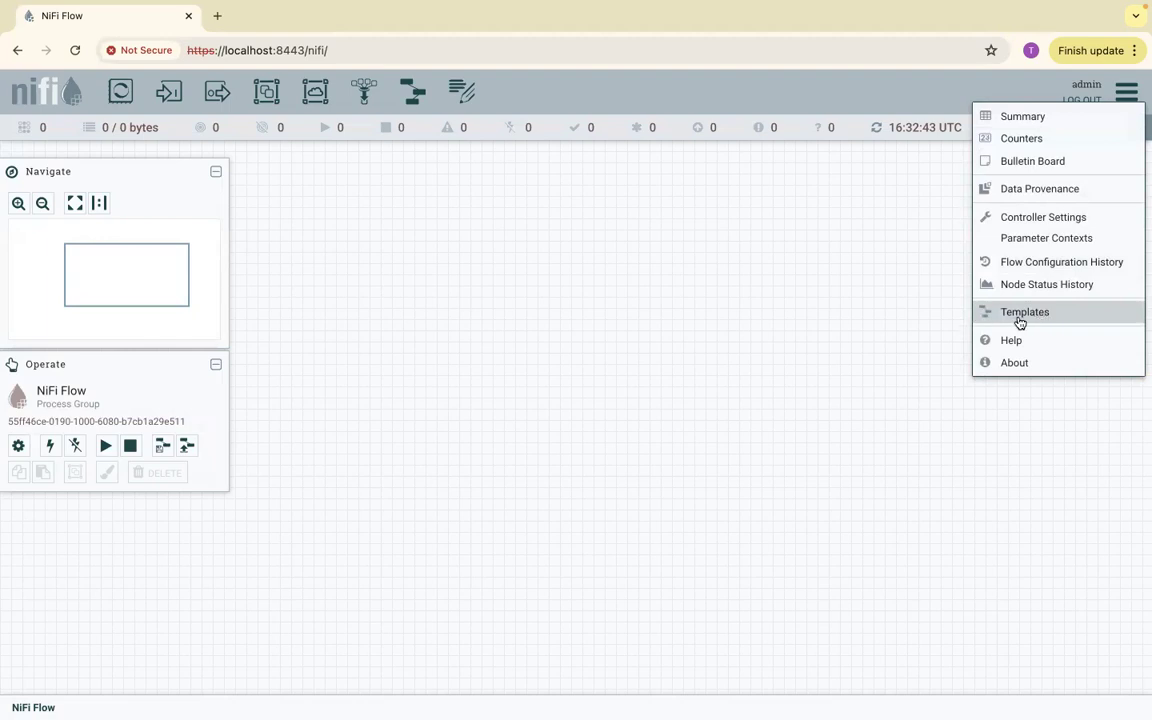
left_click(408, 90)
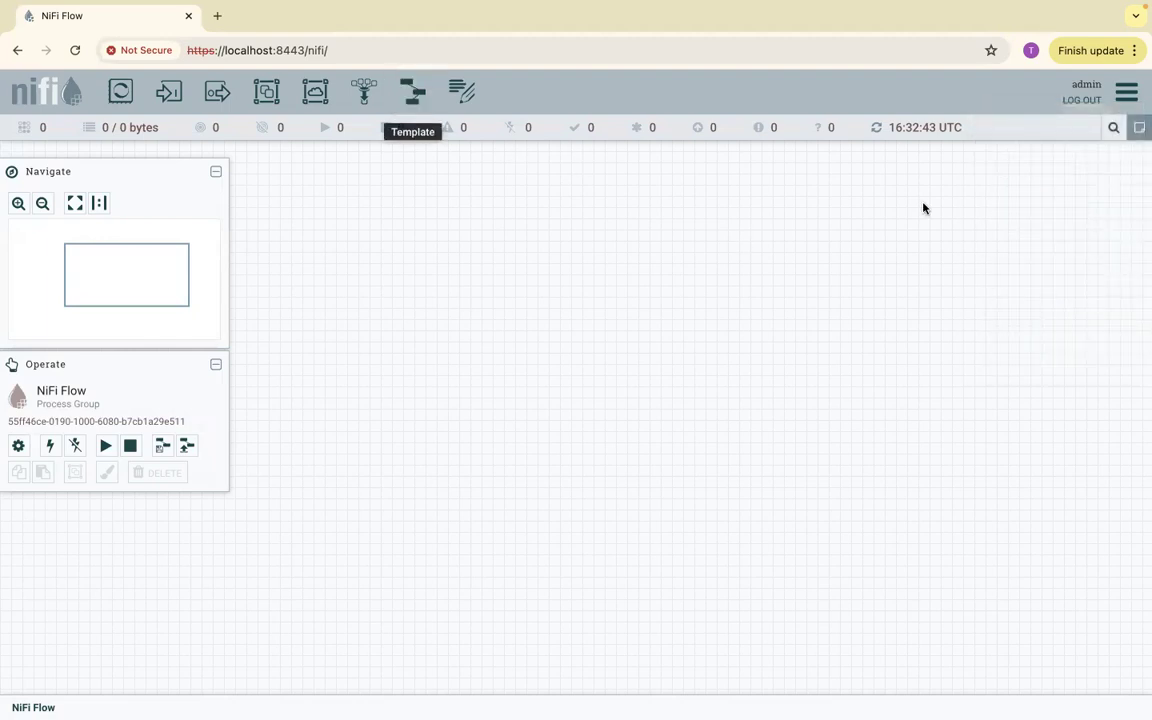
left_click(1126, 92)
left_click(1030, 310)
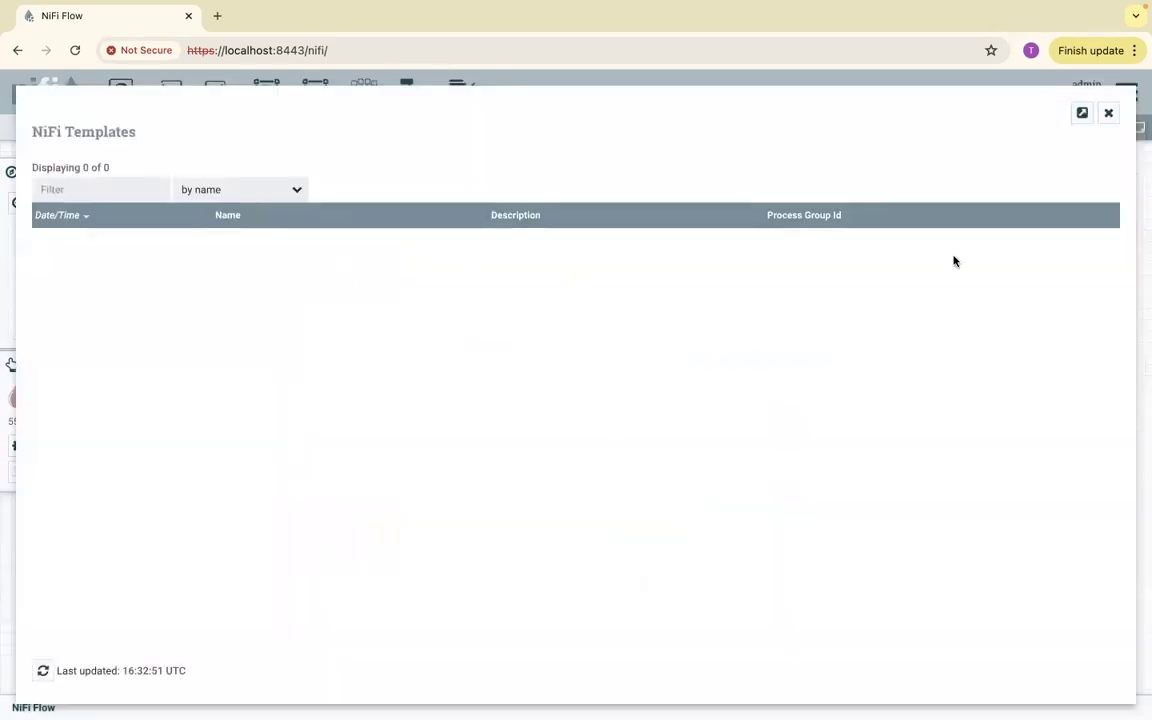
left_click(1108, 113)
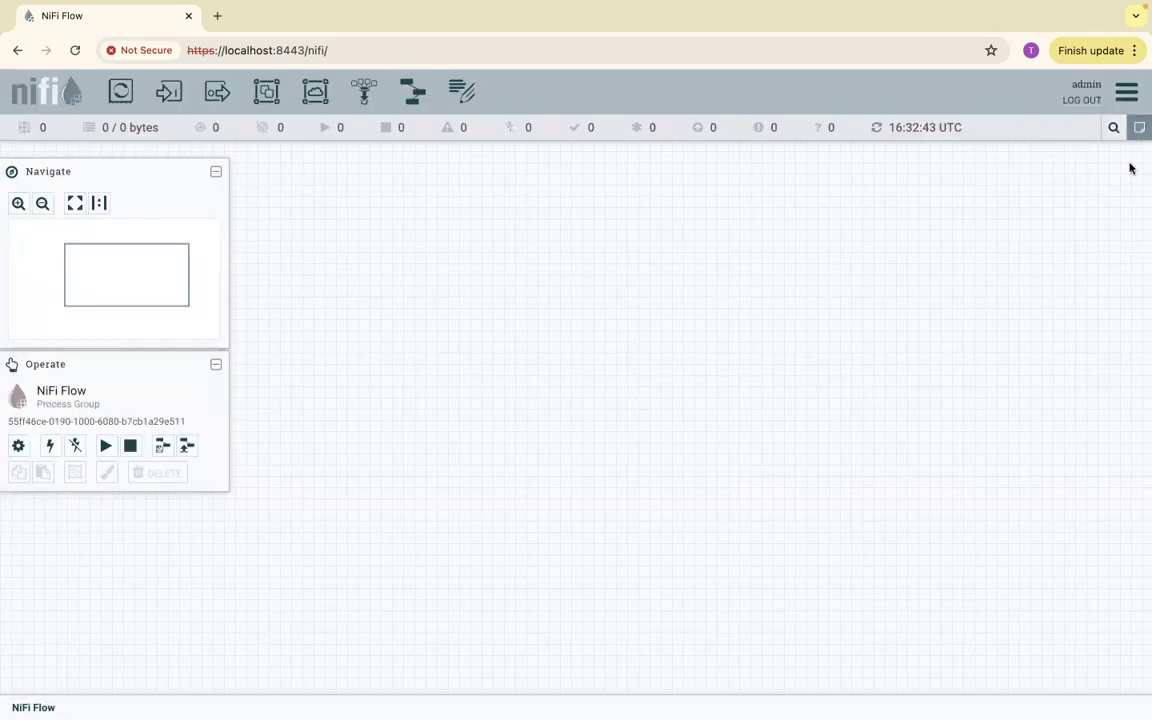
Examine the help documentation, look through its list of processors, and close it
left_click(1128, 92)
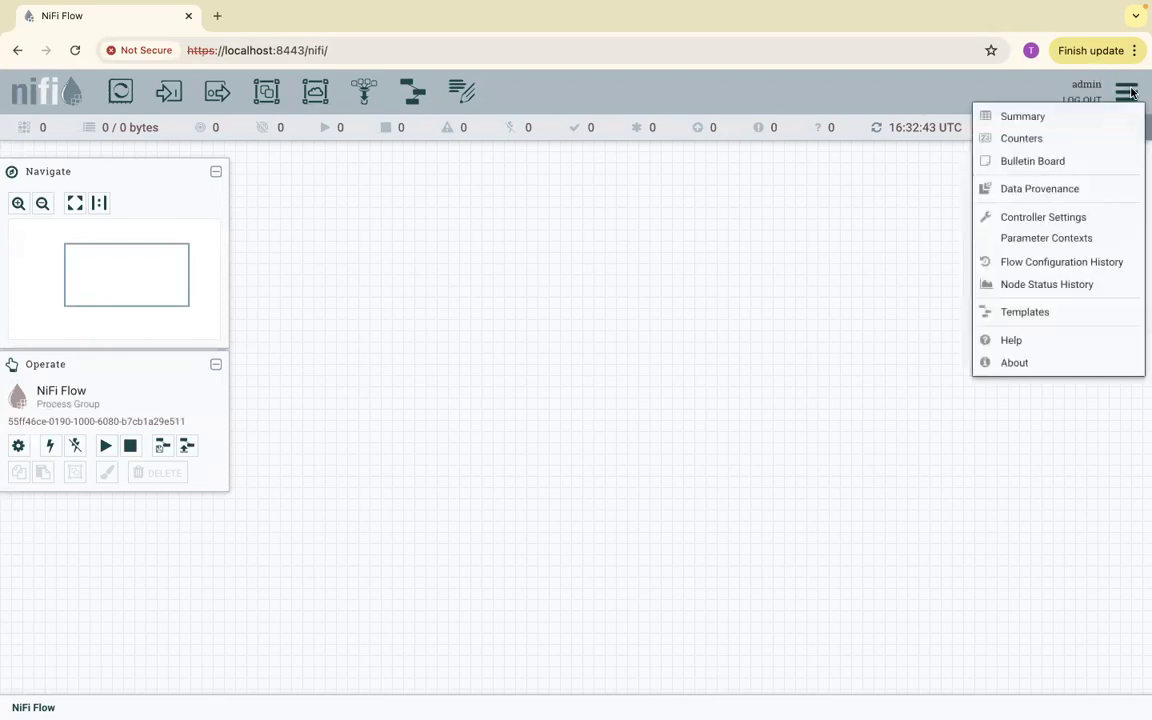
left_click(1029, 340)
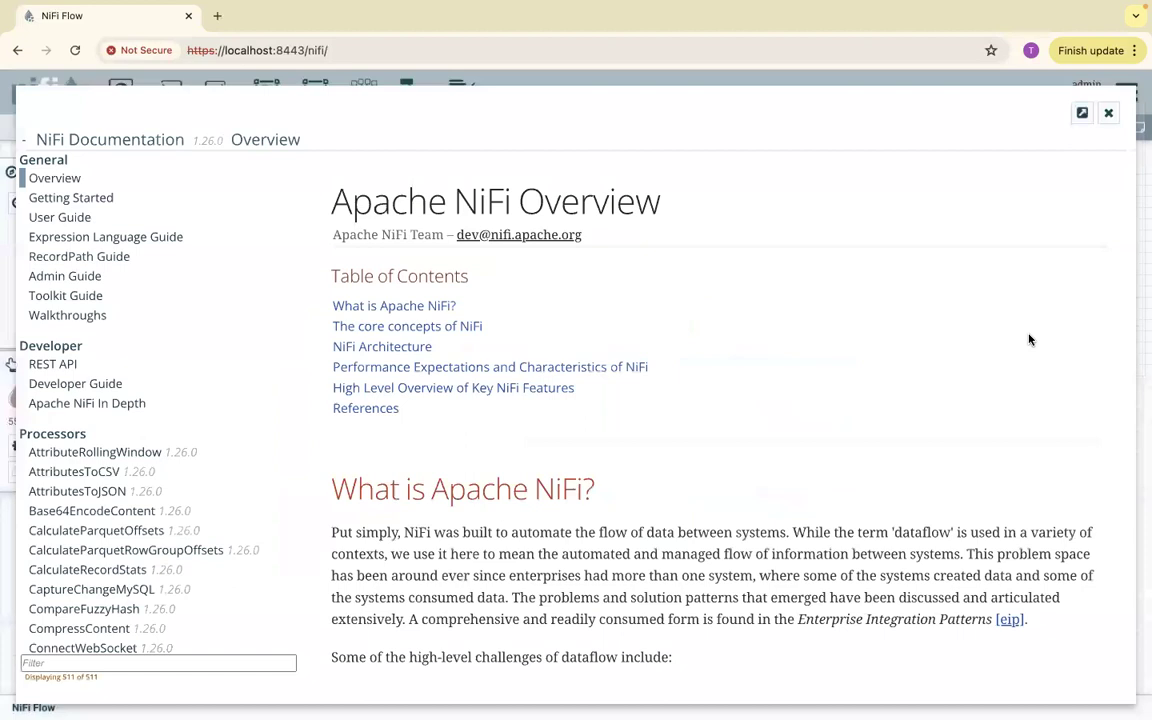
scroll(168, 573, "down", 20)
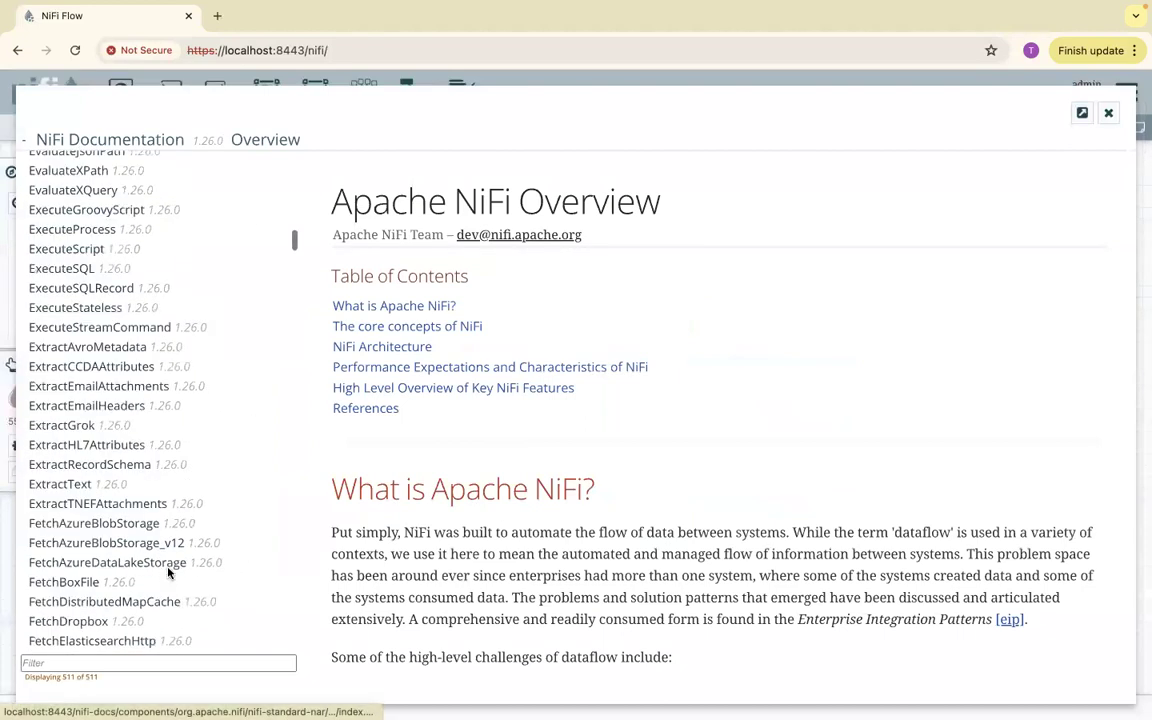
scroll(168, 573, "up", 20)
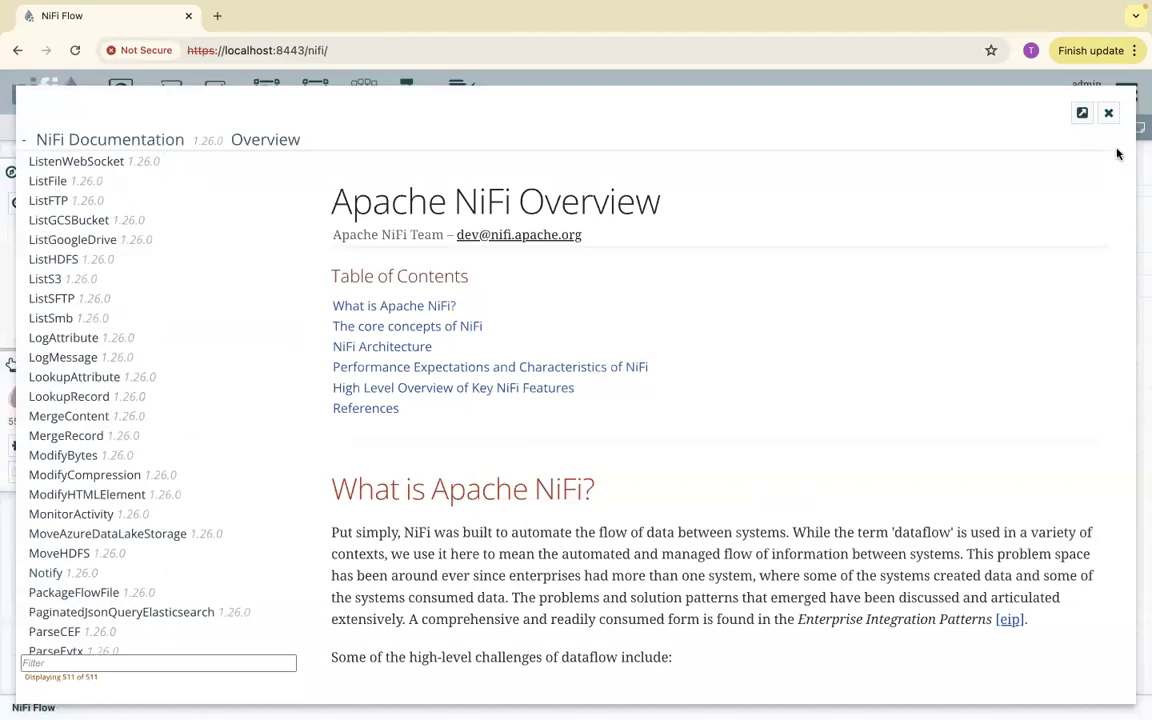
left_click(1108, 113)
View the version information about Apache NiFi and dismiss it
left_click(1125, 93)
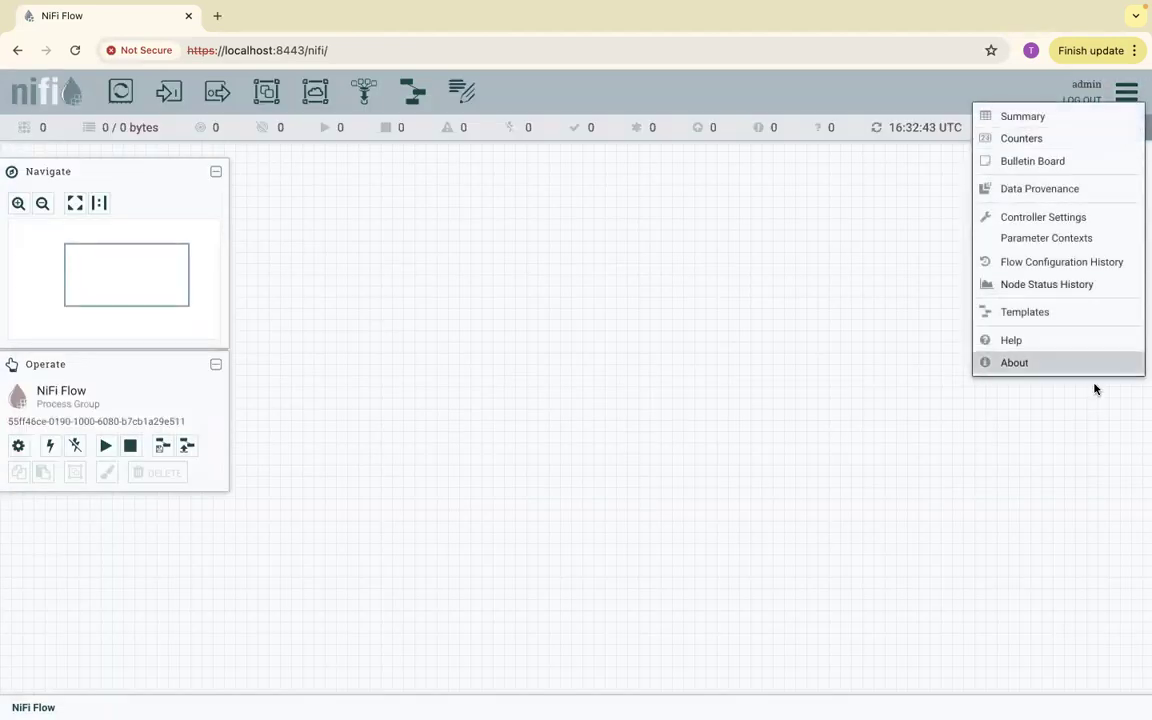
left_click(1022, 364)
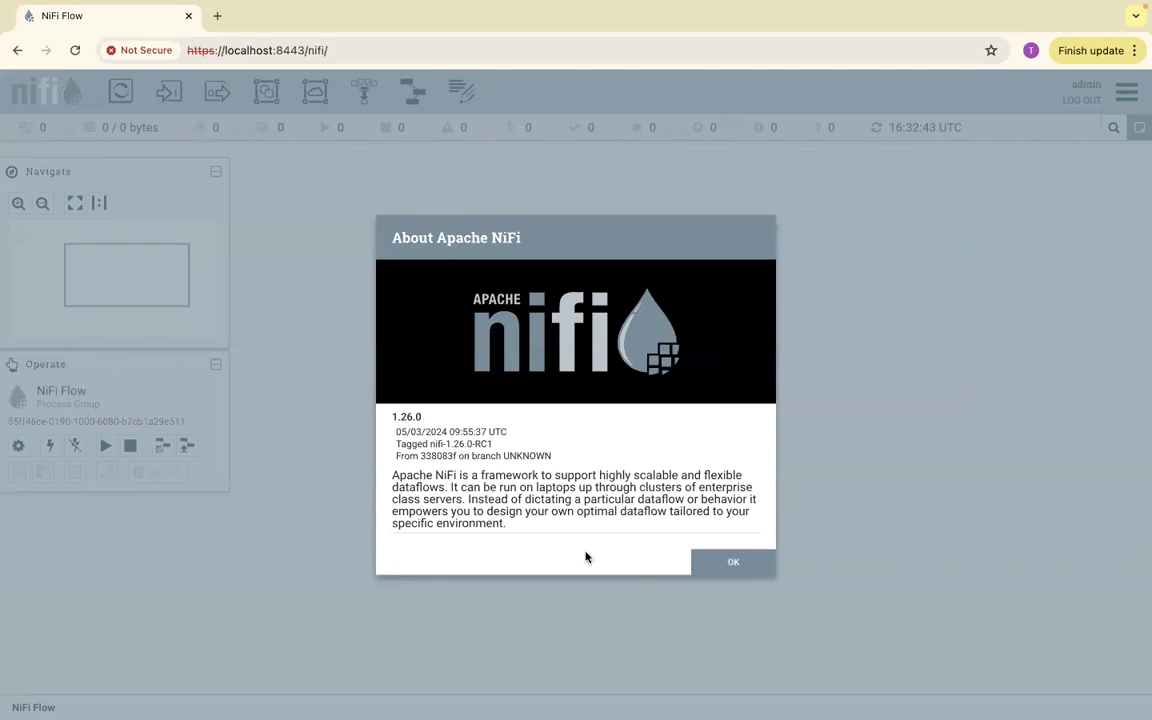
left_click(720, 565)
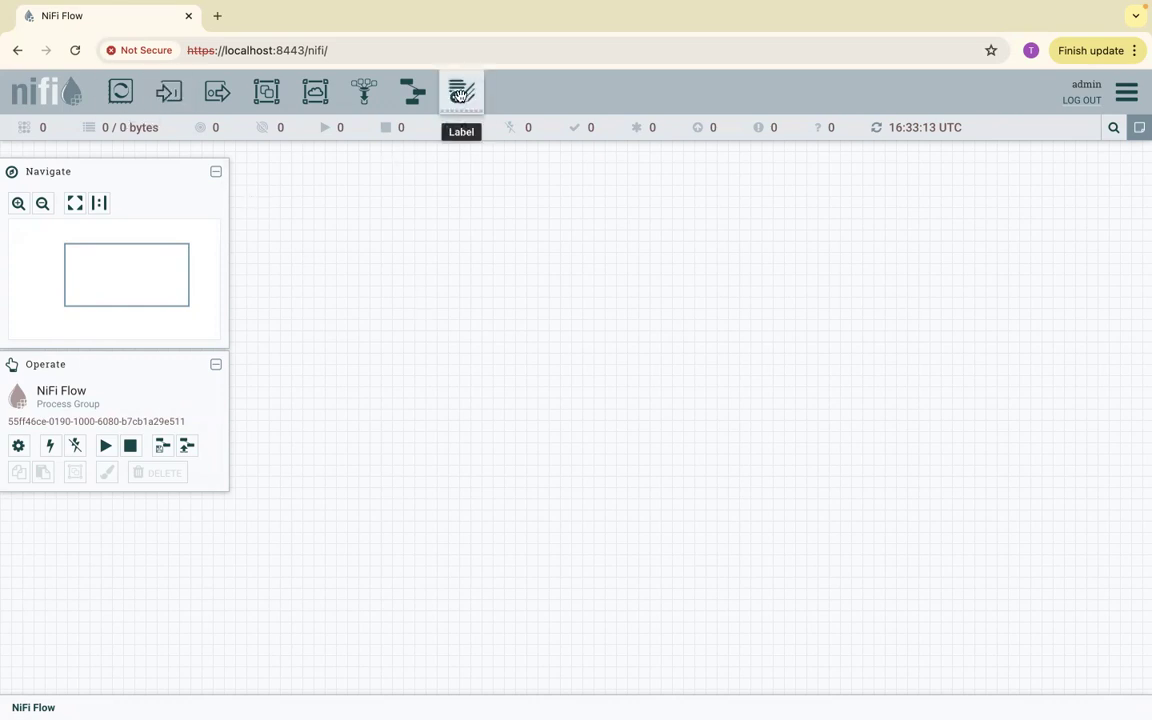
Place a label on the root canvas and delete it
left_click_drag(461, 93, 420, 336)
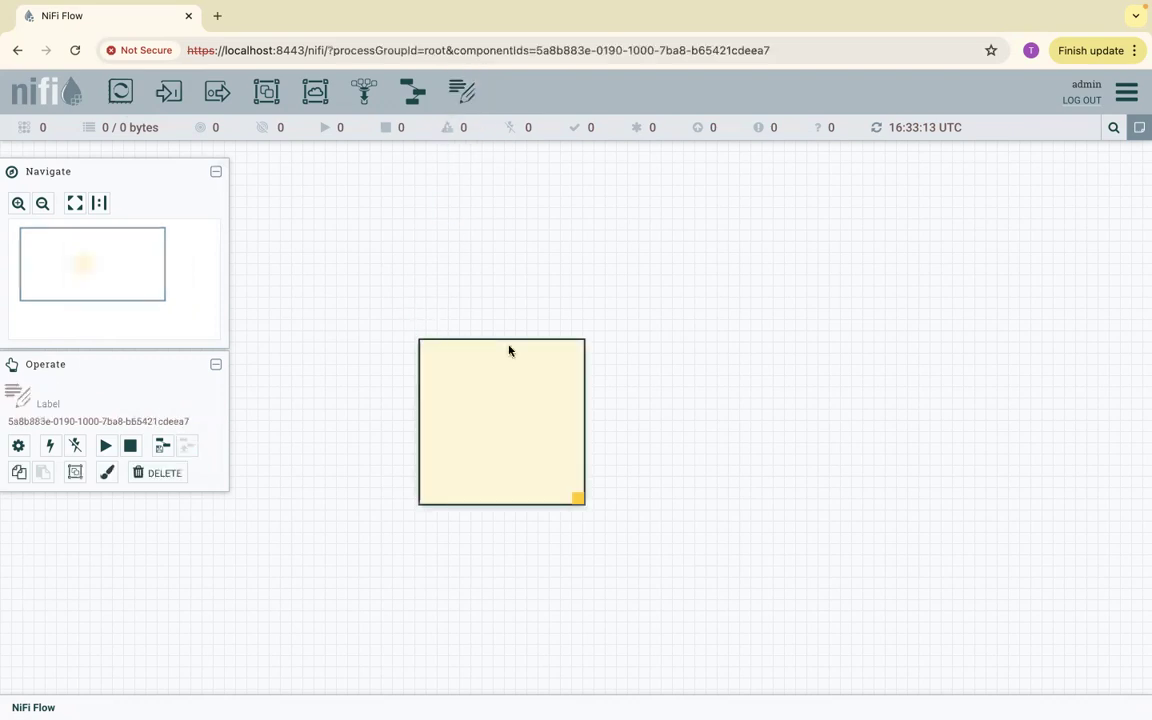
right_click(553, 383)
left_click(588, 550)
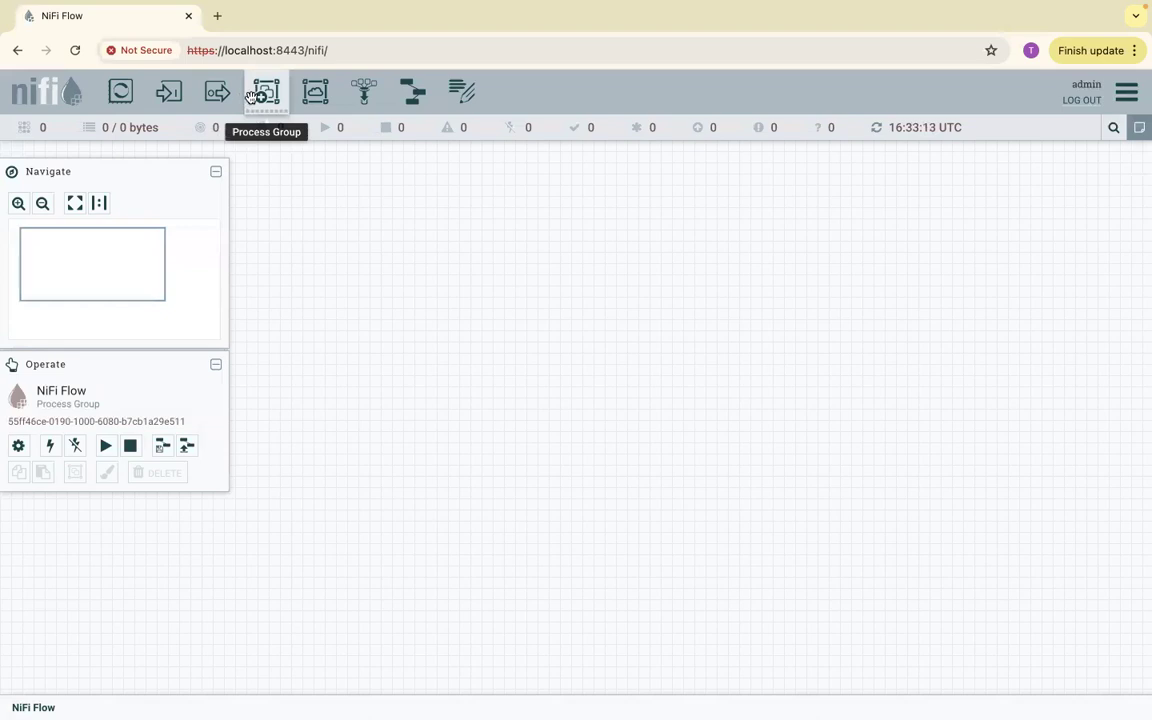
Add a process group named Demo_PG to the root canvas
left_click_drag(252, 97, 376, 332)
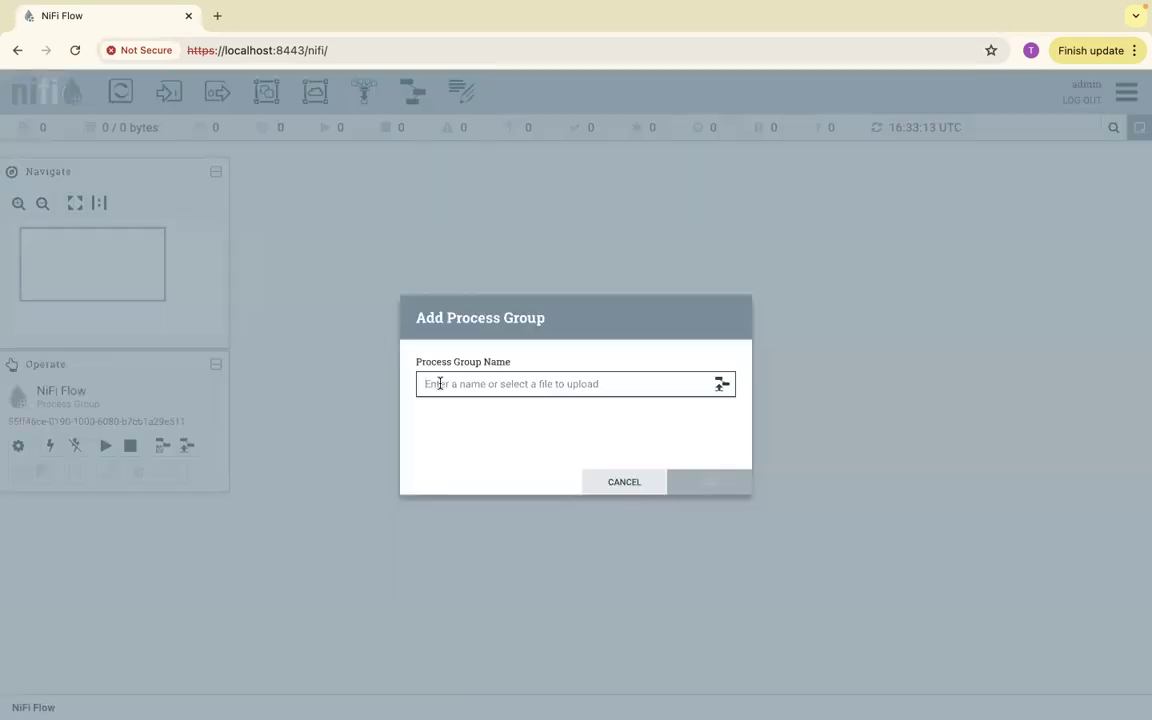
type("First")
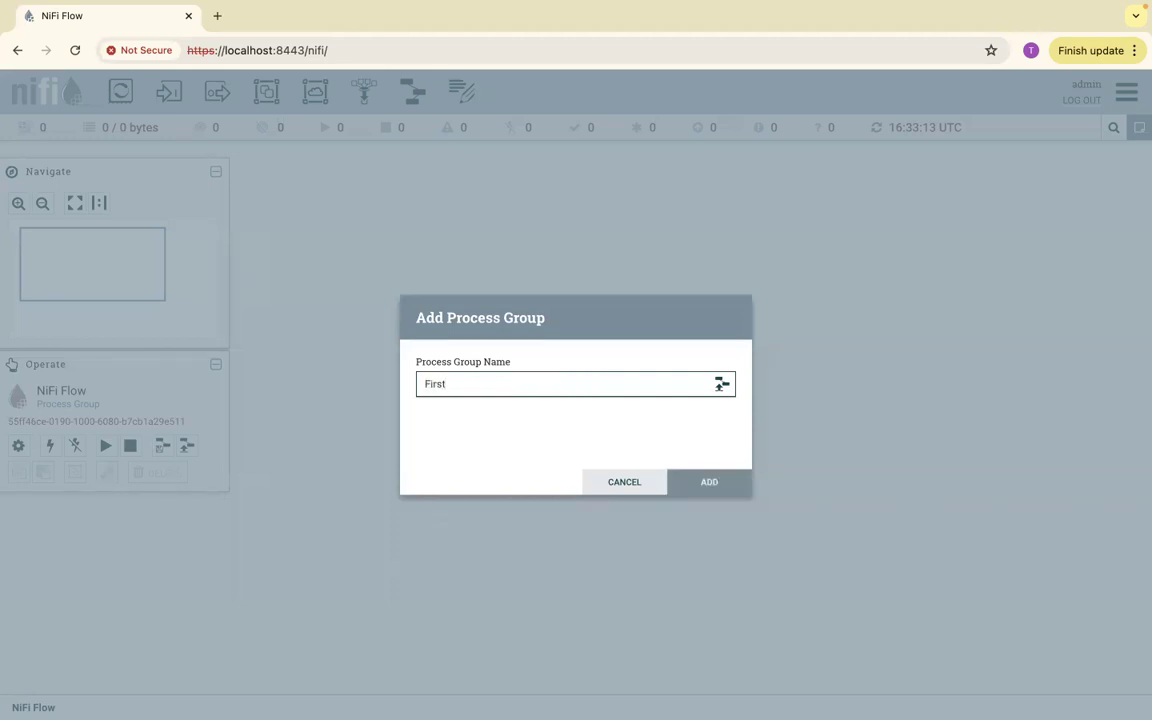
key("BackSpace")
type("D")
key("BackSpace")
type("Demo_PG")
left_click(690, 482)
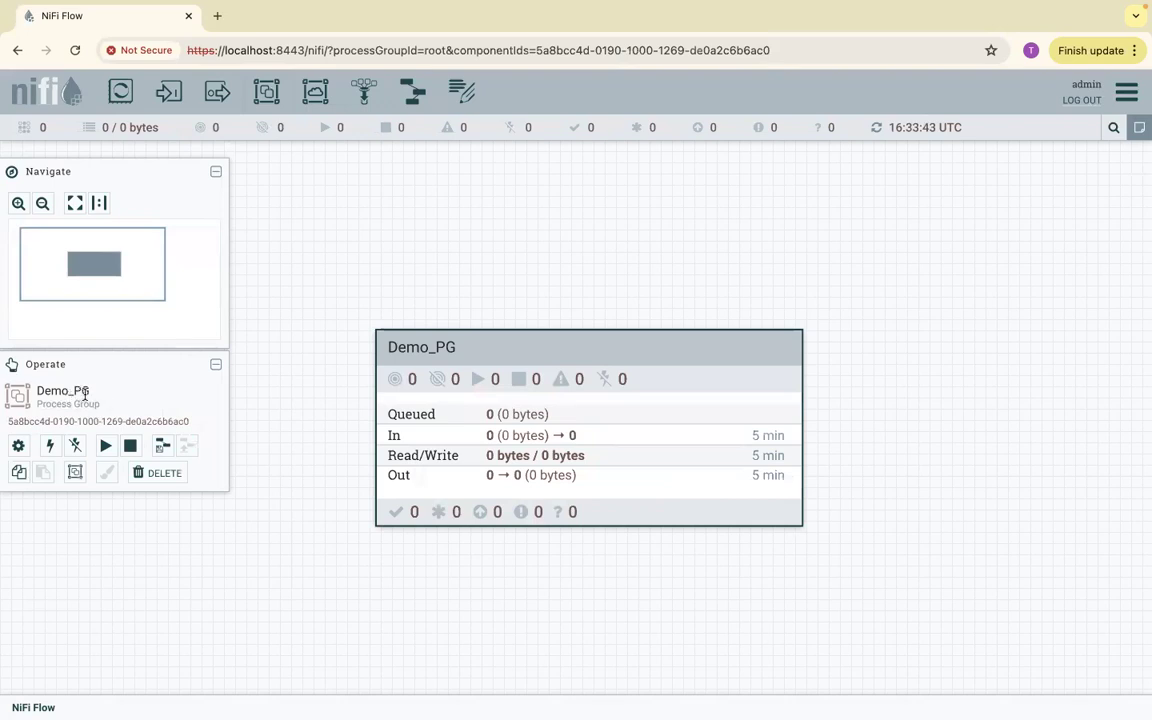
left_click_drag(40, 404, 99, 404)
Enter the Demo_PG process group and place a label on its canvas, enlarged into a wide rectangle
double_click(530, 357)
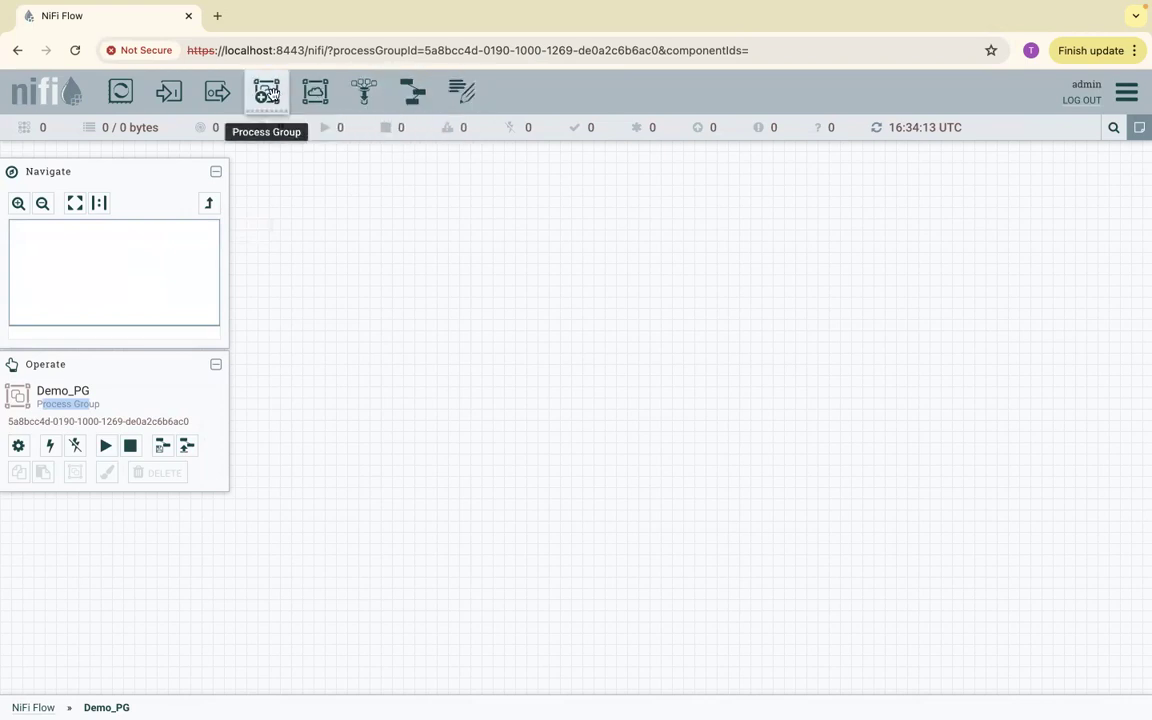
left_click_drag(461, 93, 387, 297)
left_click_drag(494, 404, 740, 380)
left_click_drag(652, 386, 1055, 590)
left_click_drag(644, 361, 577, 287)
Set the label's text to My First Demo and shift the label slightly up and to the left
double_click(399, 267)
left_click(486, 373)
type("My F")
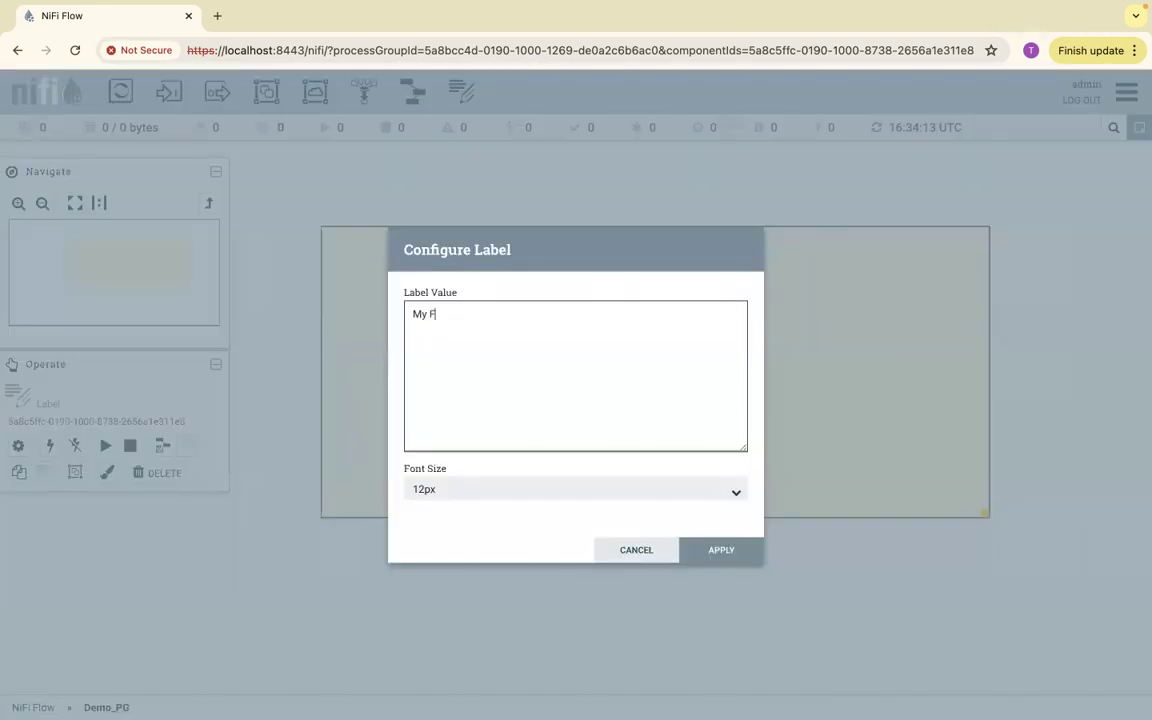
type("irst Demo")
left_click(726, 547)
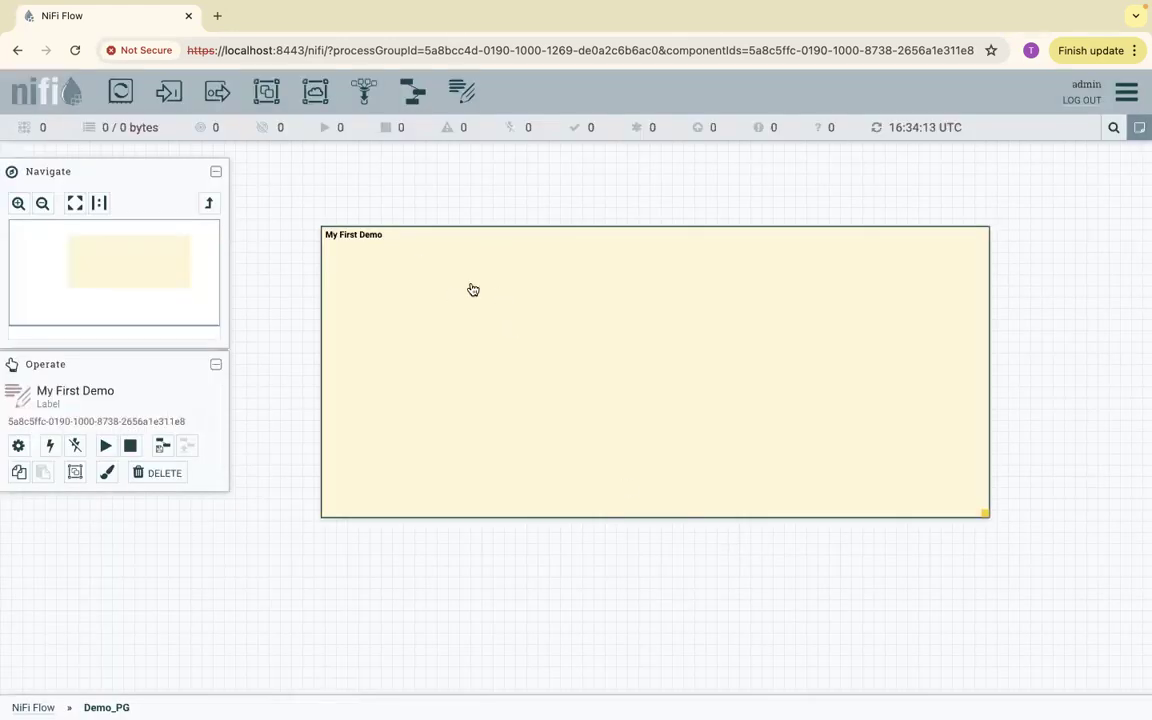
left_click_drag(500, 261, 481, 247)
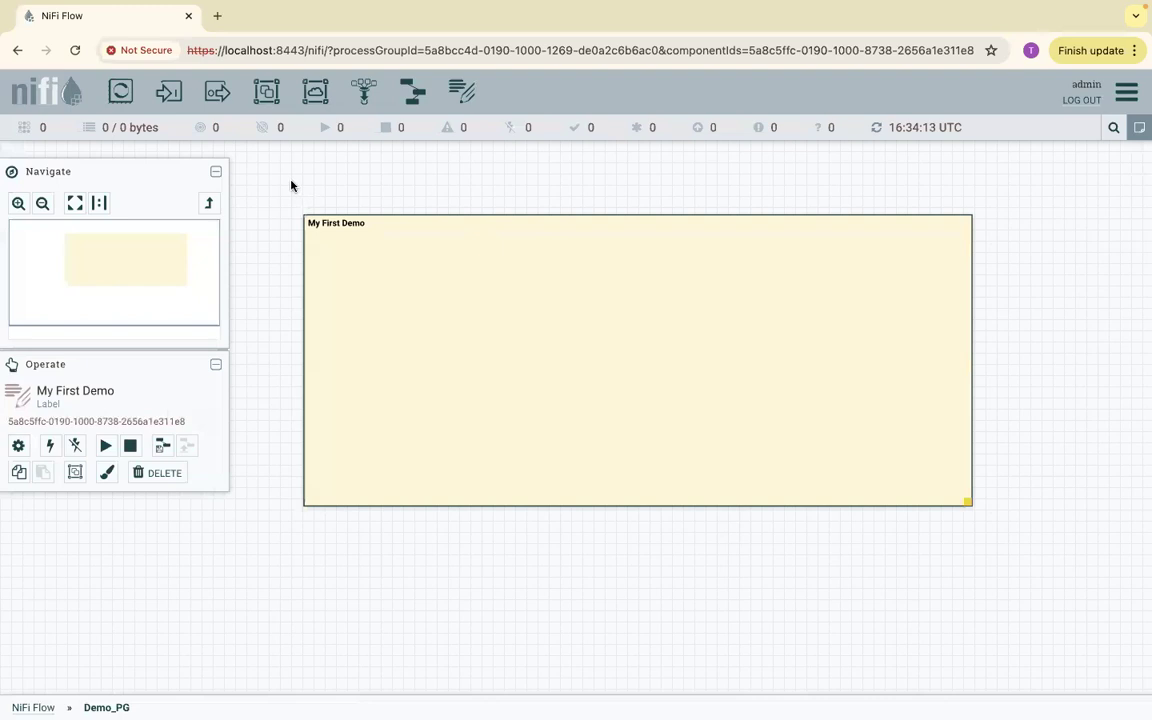
Start adding a processor within the My First Demo label and try to filter the processor types by "gene"
left_click_drag(121, 93, 375, 298)
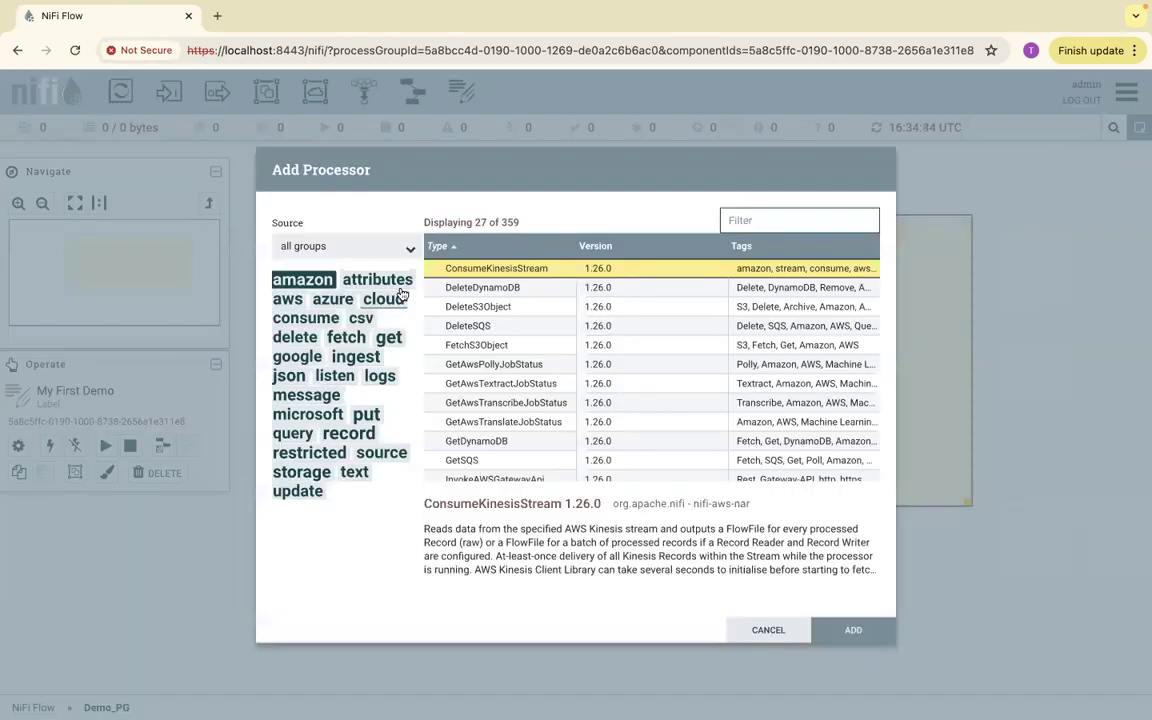
type("generat")
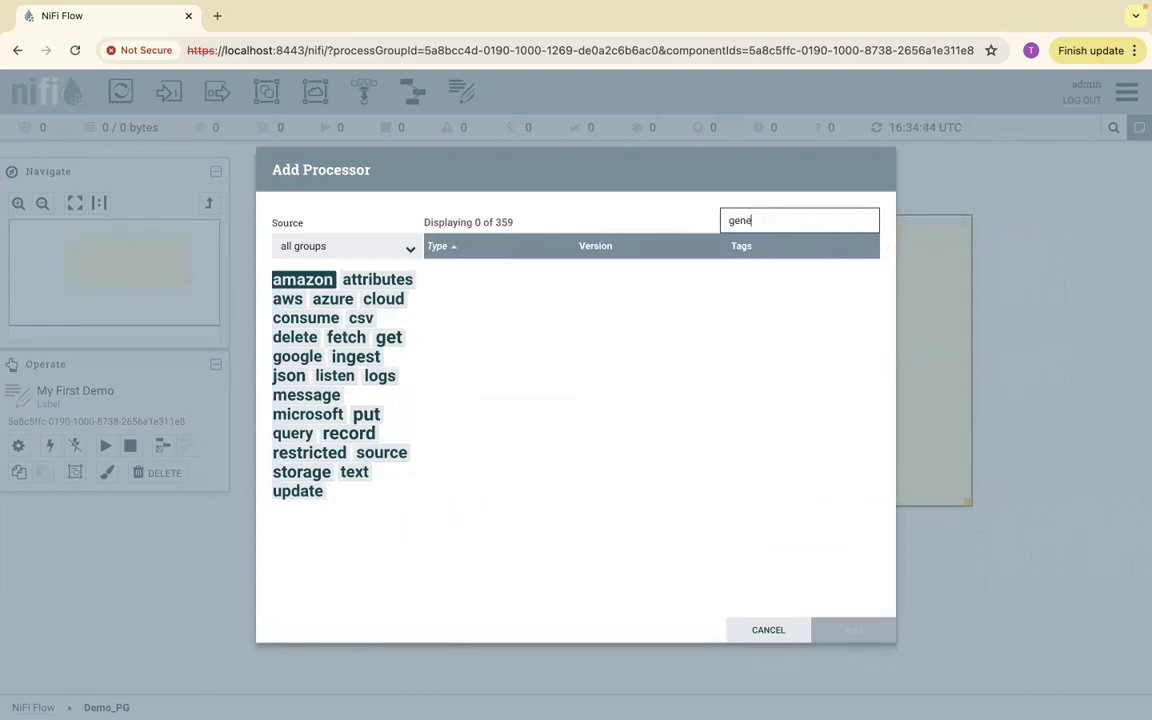
key("BackSpace")
key("BackSpace")
key("BackSpace")
key("BackSpace")
type("gene")
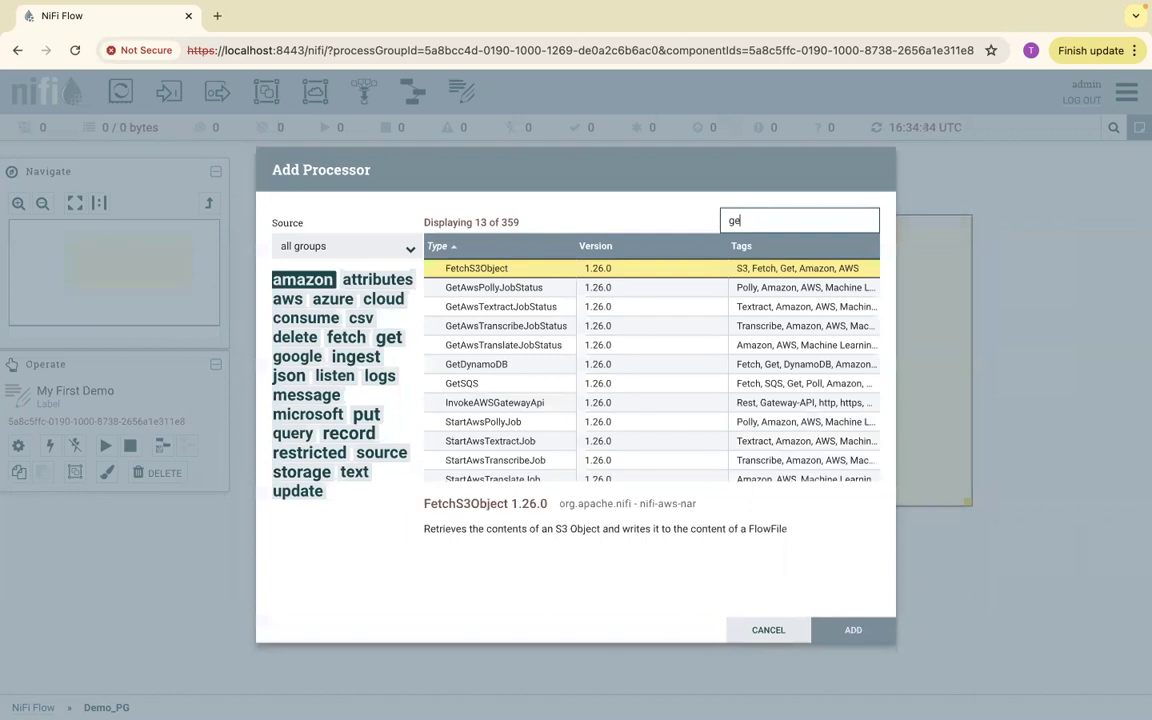
key("BackSpace")
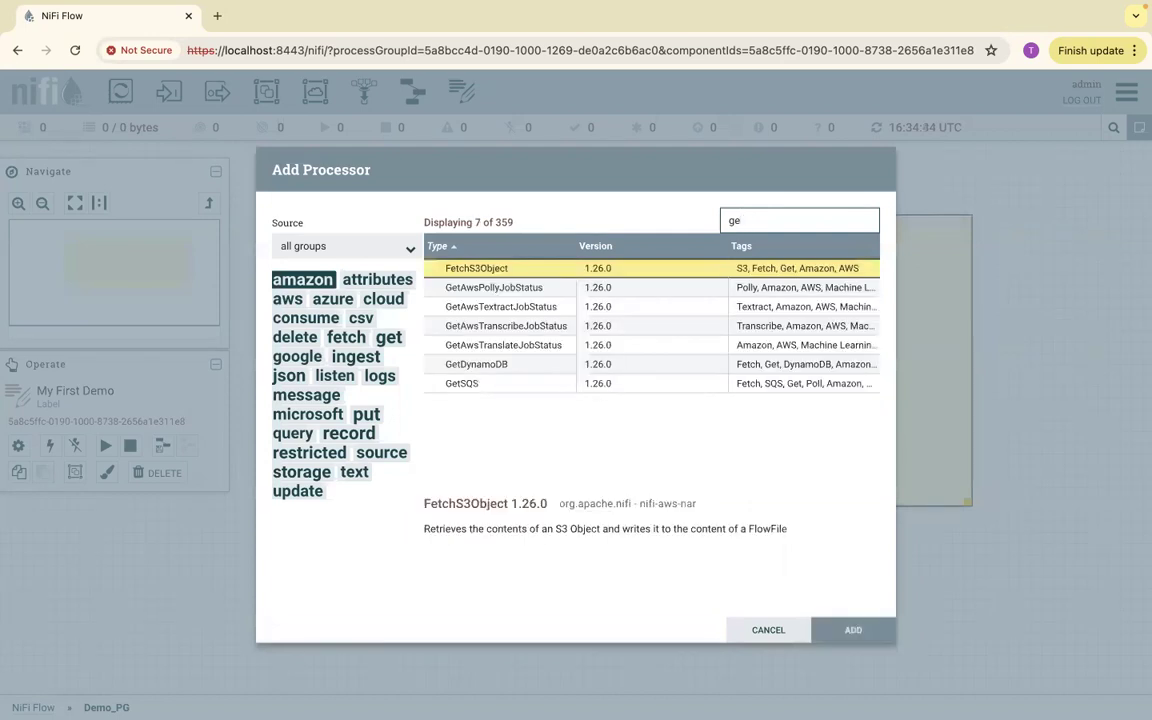
key("BackSpace")
key("BackSpace")
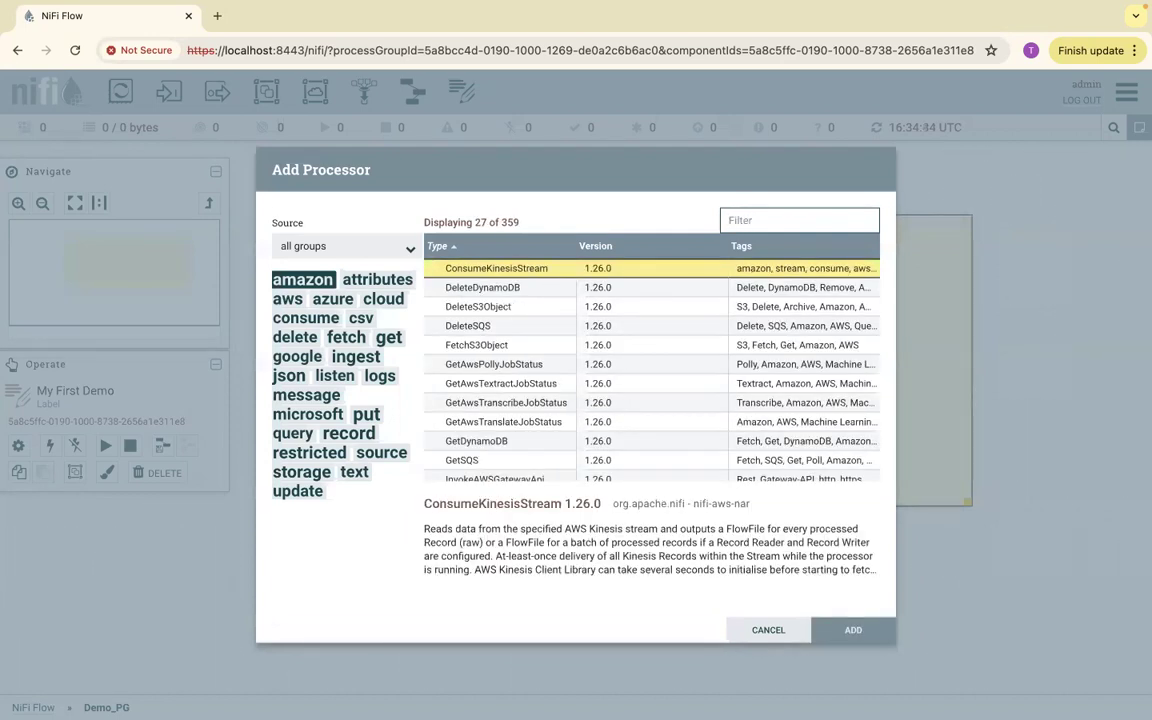
type("gen")
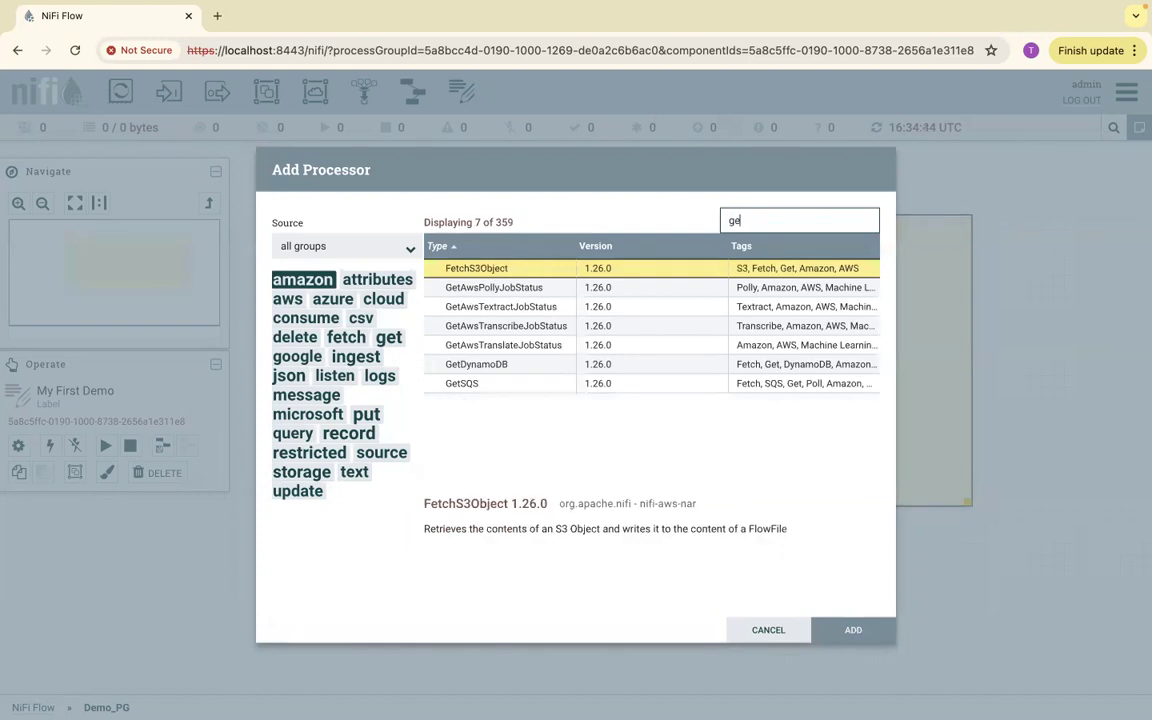
key("BackSpace")
key("BackSpace")
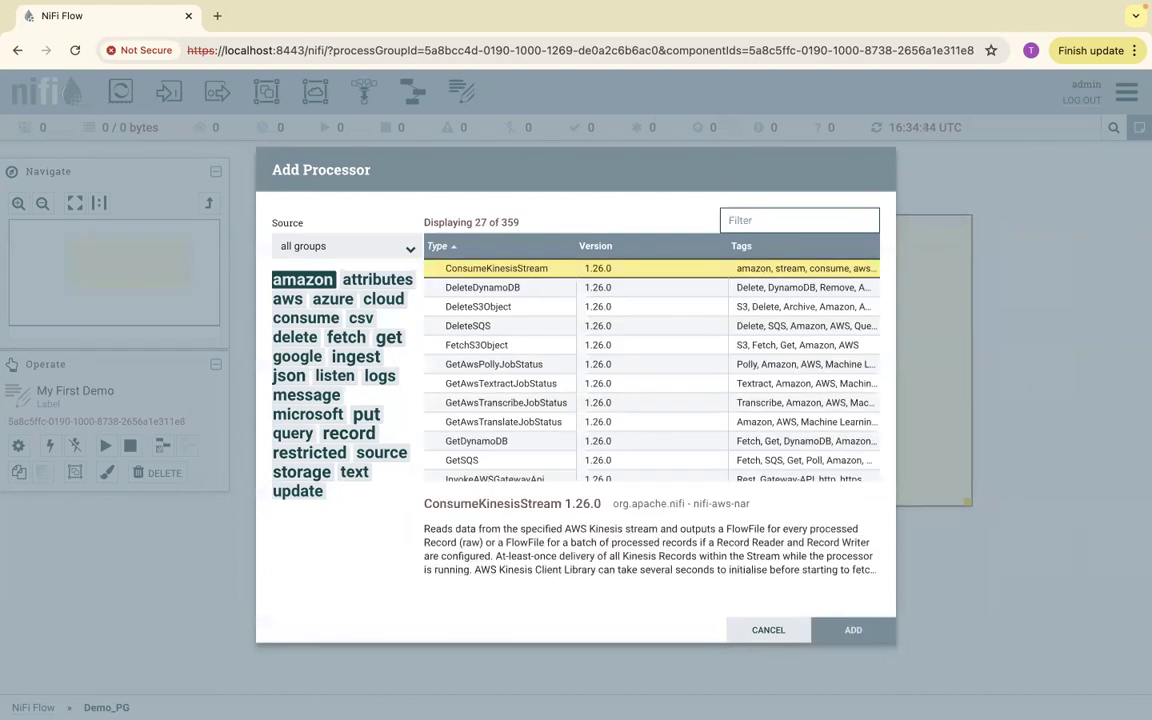
Try the type filter "fil", clear it, and remove the amazon tag filter from the processor list
type("fil")
key("BackSpace")
key("BackSpace")
key("BackSpace")
left_click(303, 280)
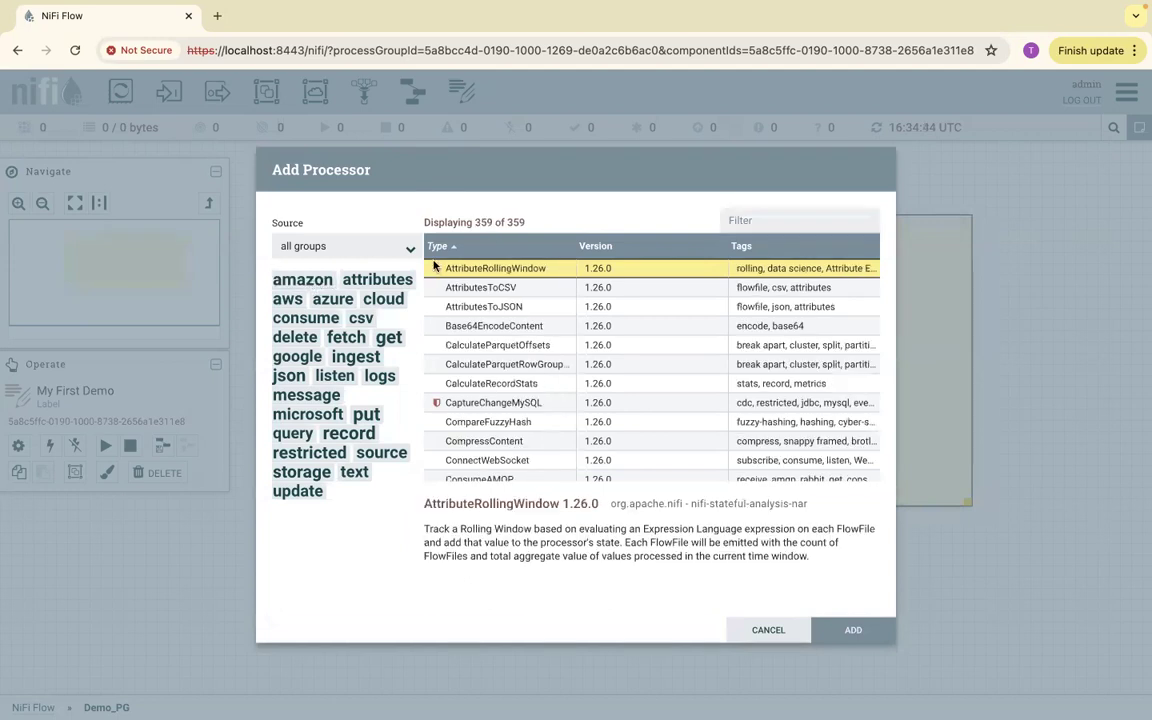
Filter the processor types by "genera", add a GenerateFlowFile processor, and place it in the left half of the My First Demo label
left_click(742, 222)
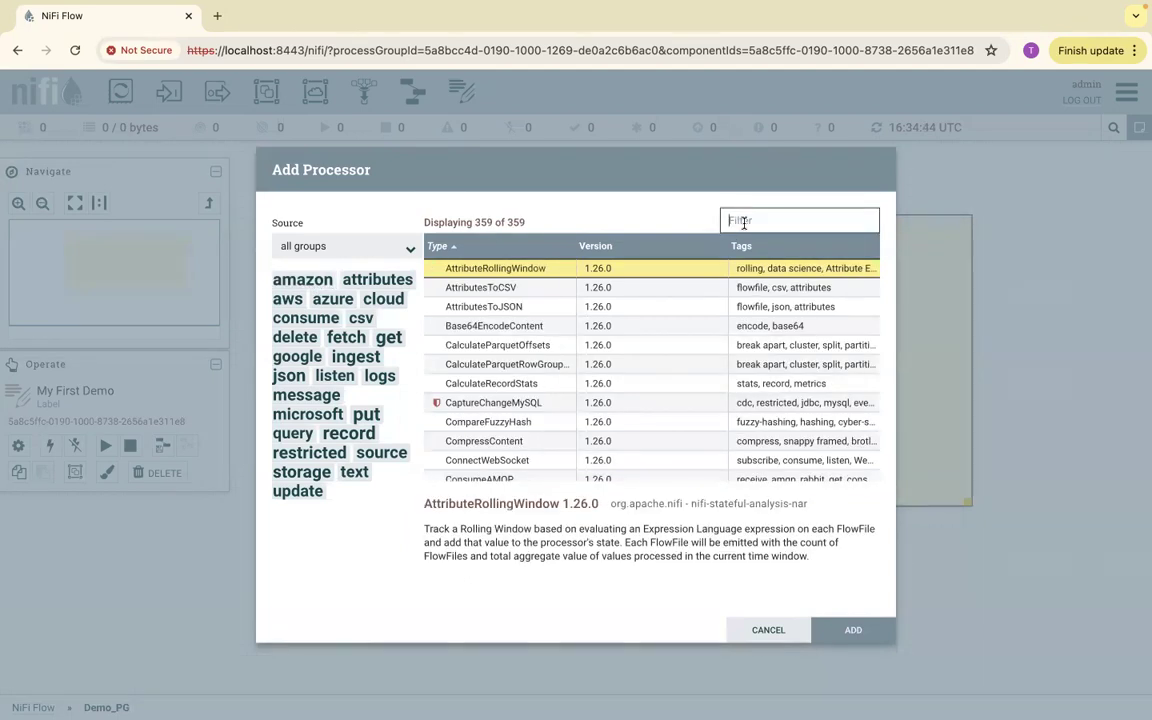
type("gene")
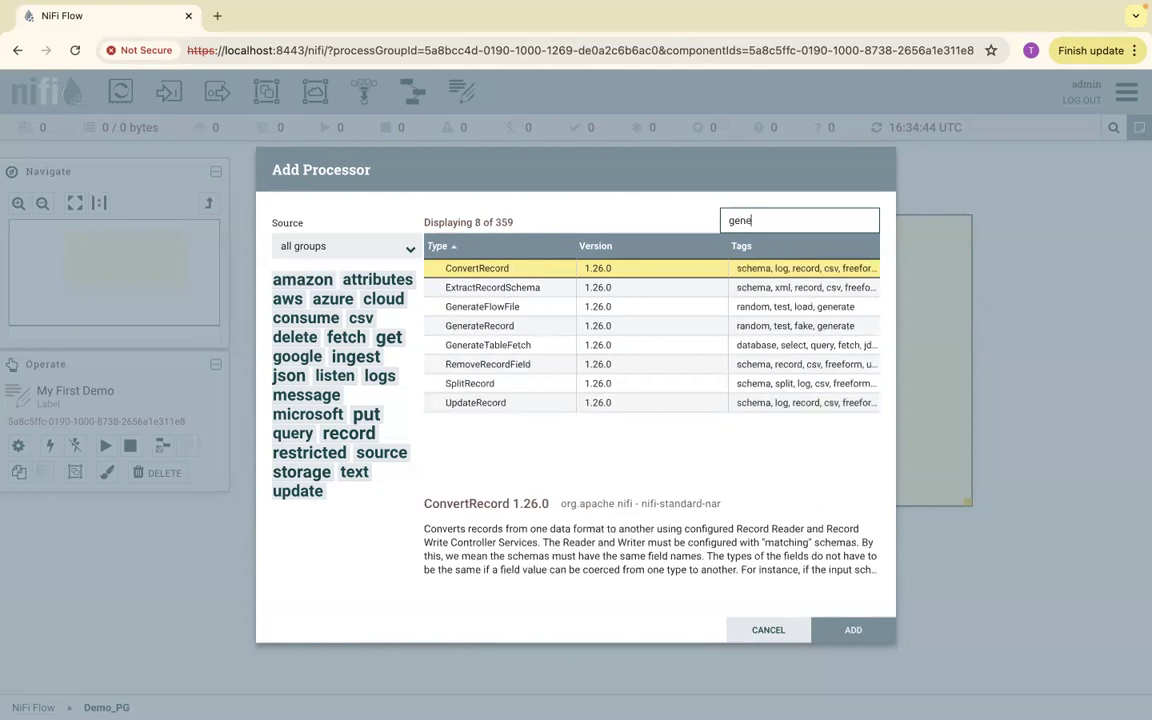
type("ra")
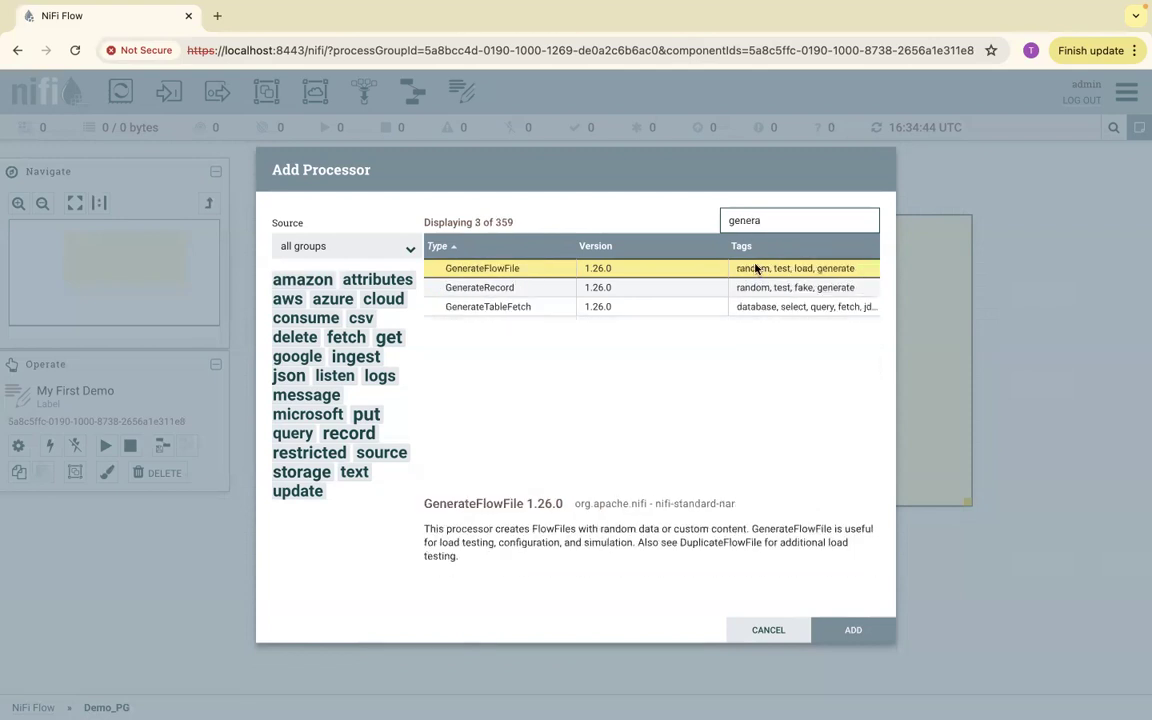
left_click(522, 272)
left_click(850, 627)
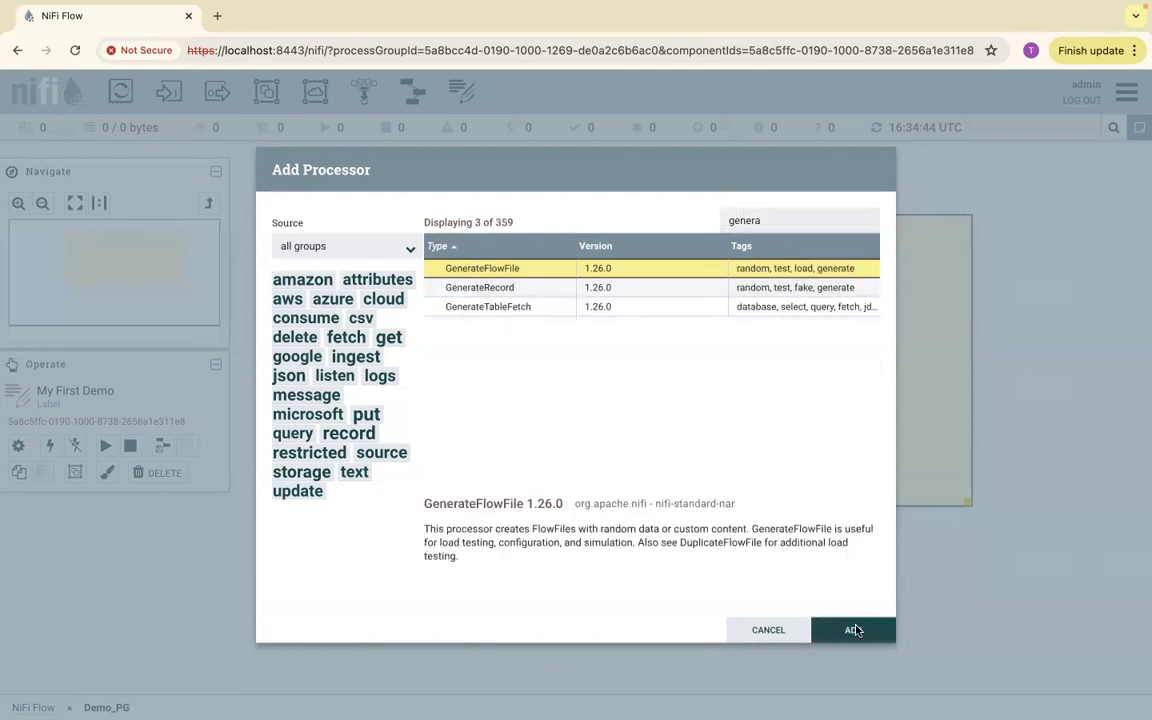
left_click_drag(485, 311, 455, 317)
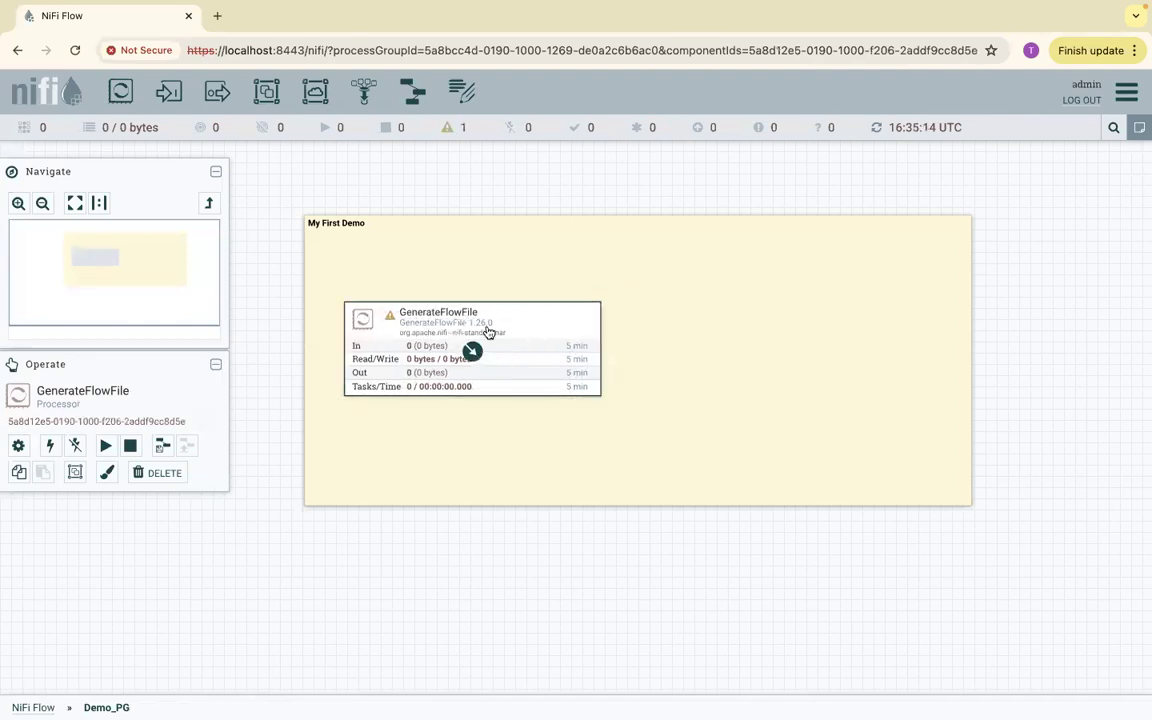
Check the available actions and the validation warning of the GenerateFlowFile processor
right_click(487, 326)
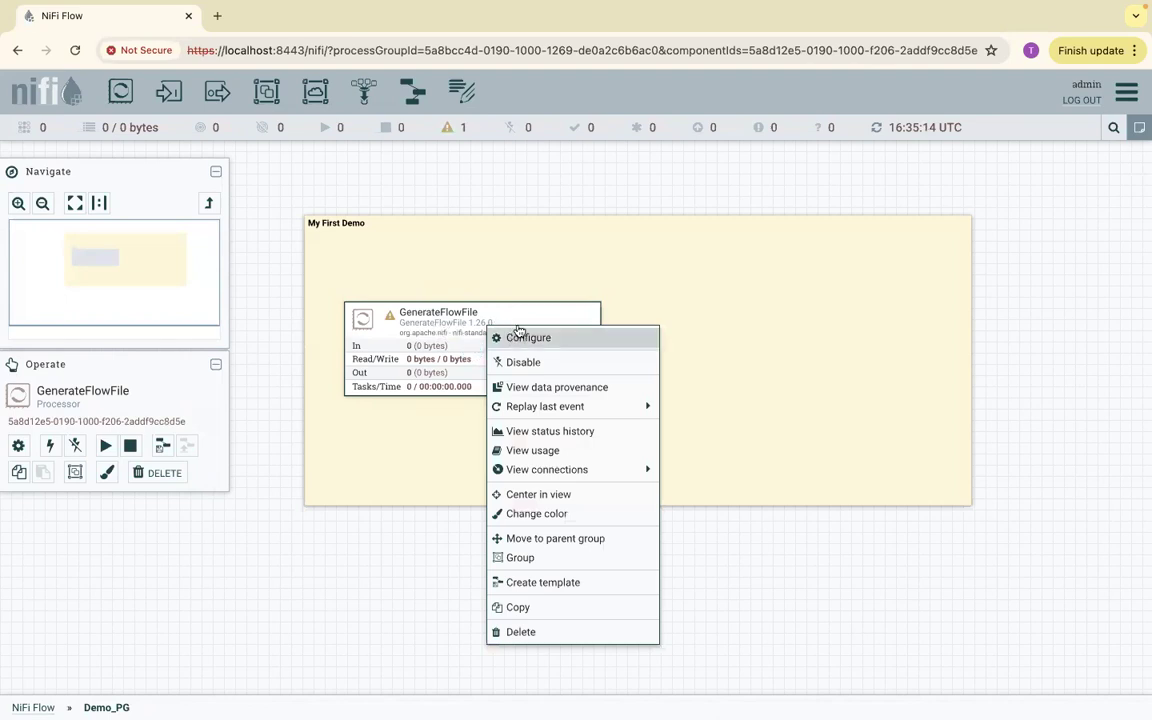
mouse_move(390, 316)
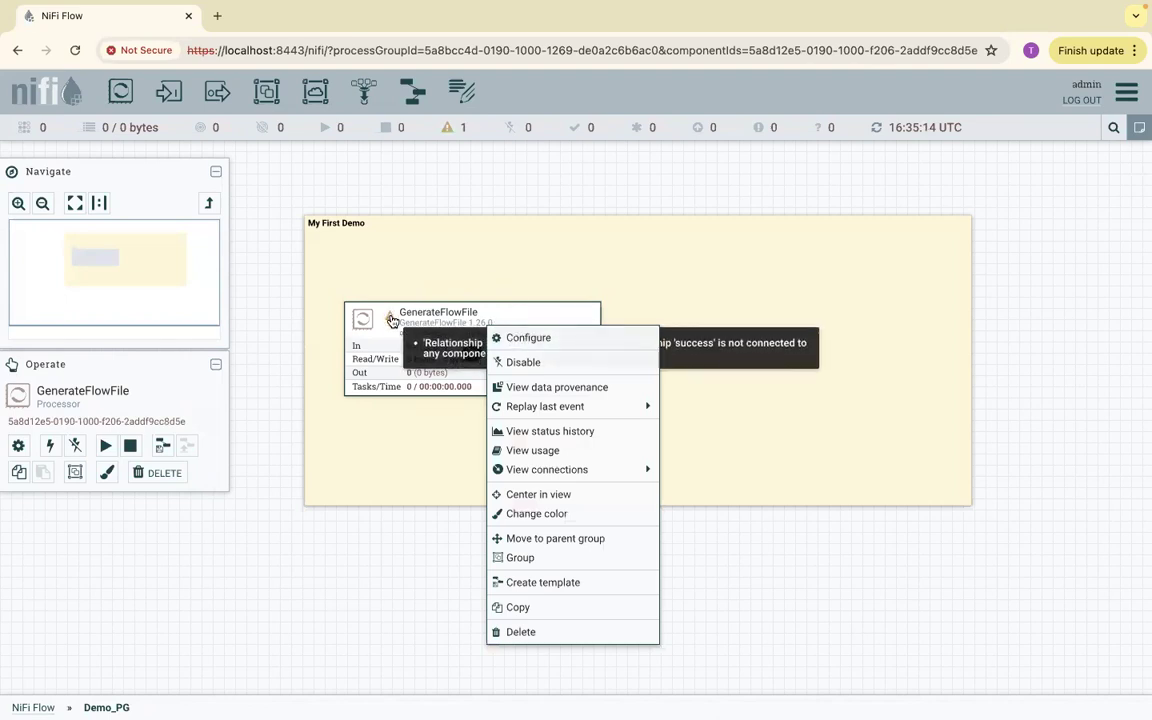
left_click(393, 540)
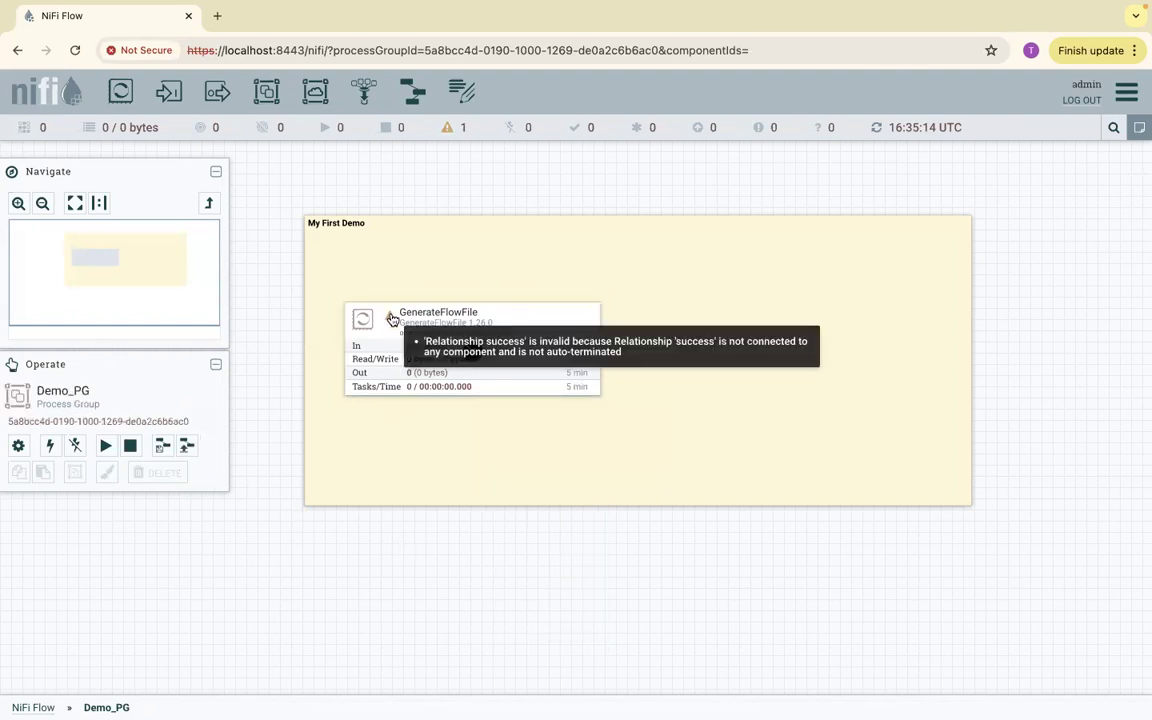
right_click(432, 314)
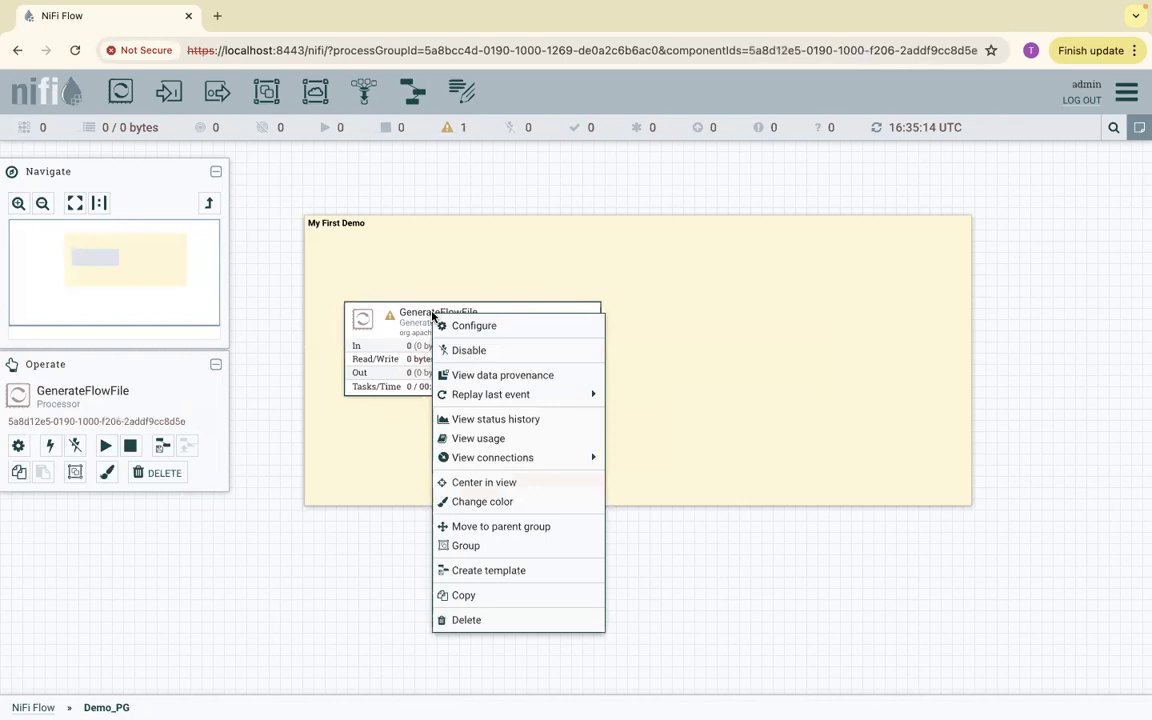
left_click(522, 262)
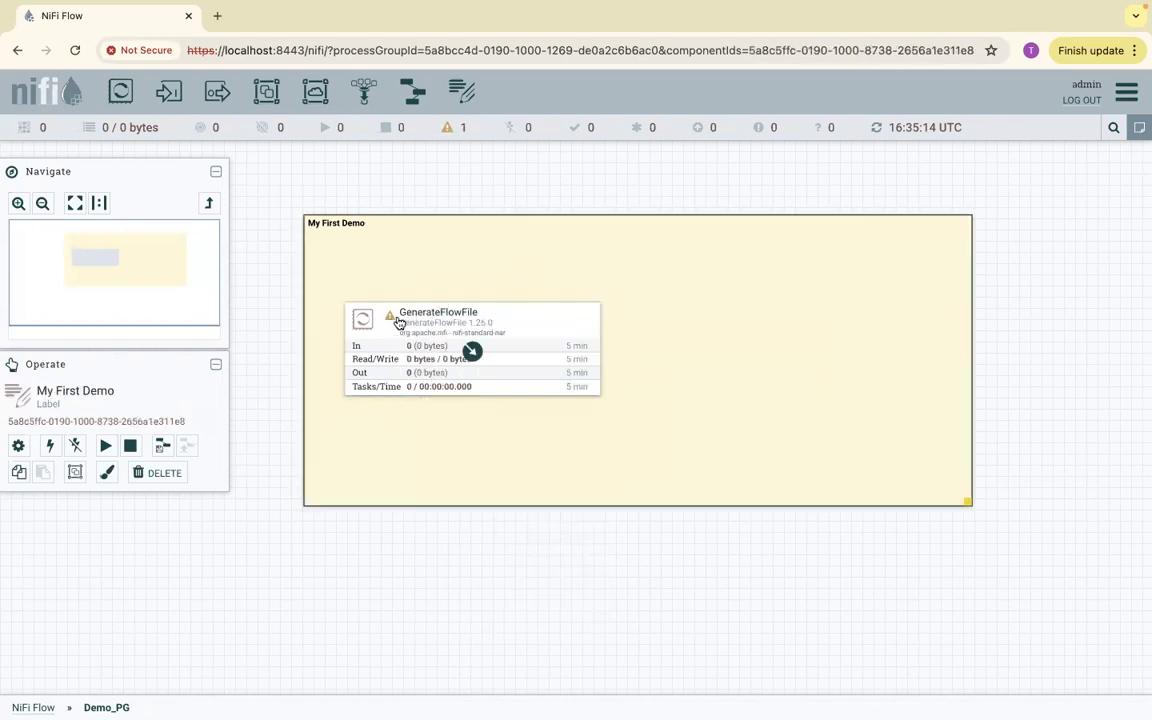
mouse_move(392, 319)
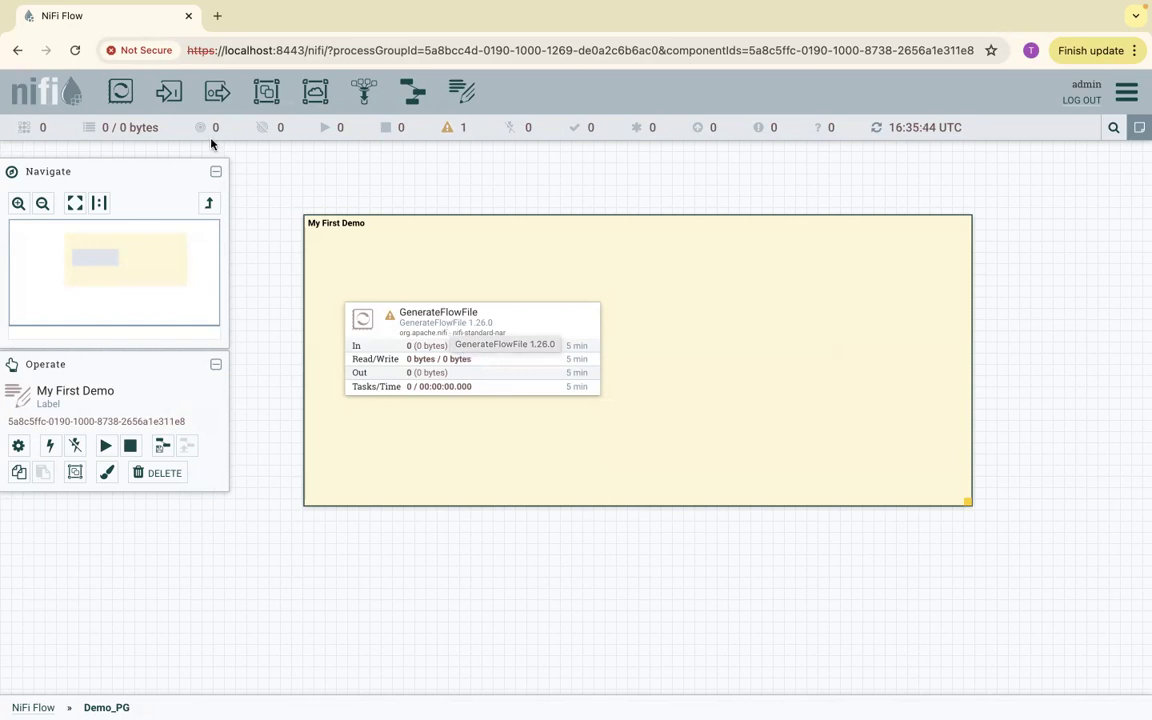
Add a LogMessage processor level with GenerateFlowFile on the label's right side, and shift GenerateFlowFile closer to the label's left edge
left_click_drag(127, 96, 849, 329)
type("lo")
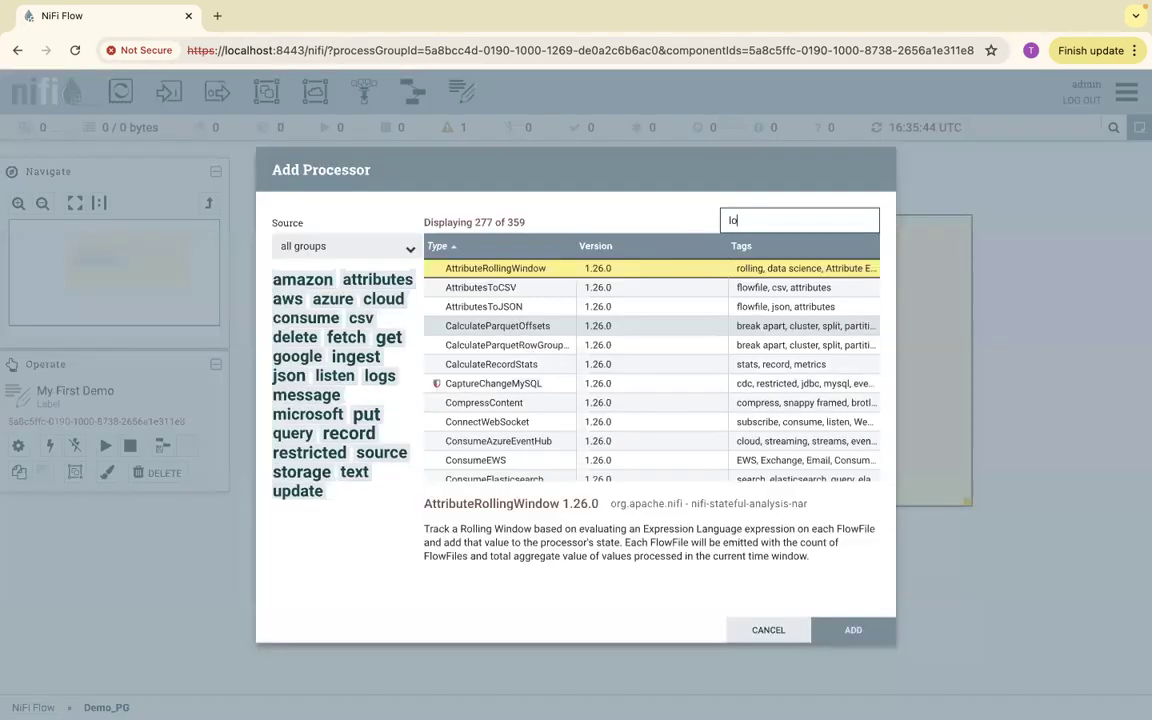
type("gmessage")
double_click(512, 275)
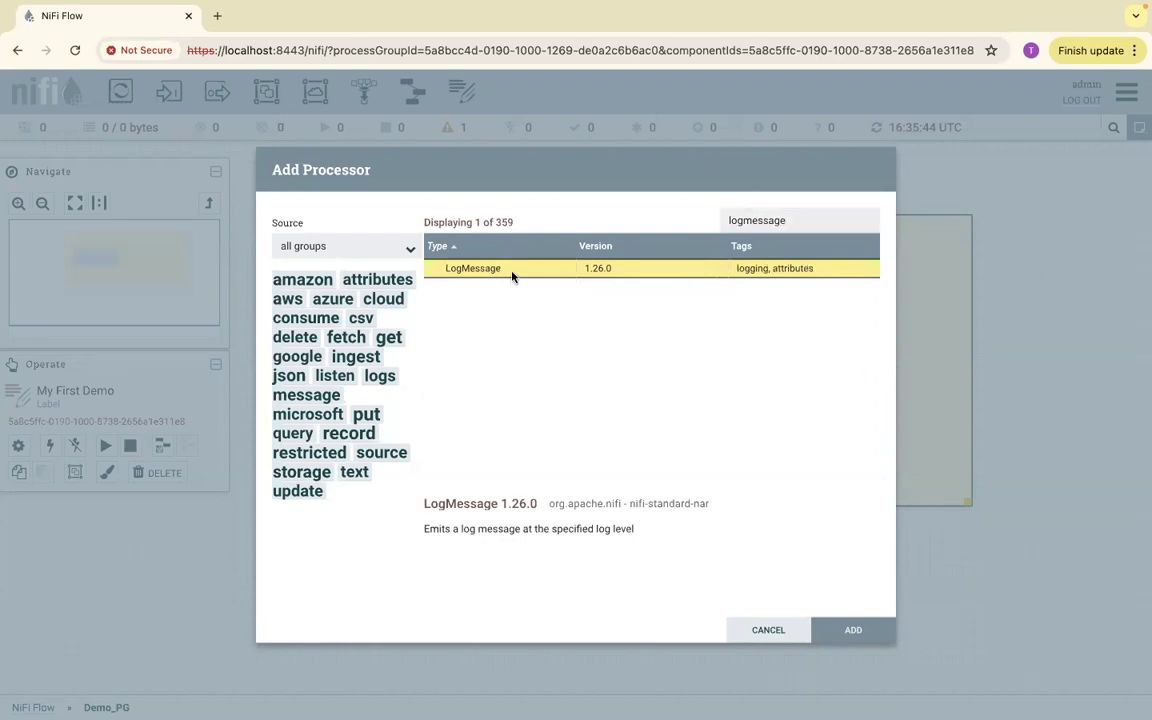
left_click_drag(938, 340, 828, 319)
left_click_drag(540, 324, 511, 324)
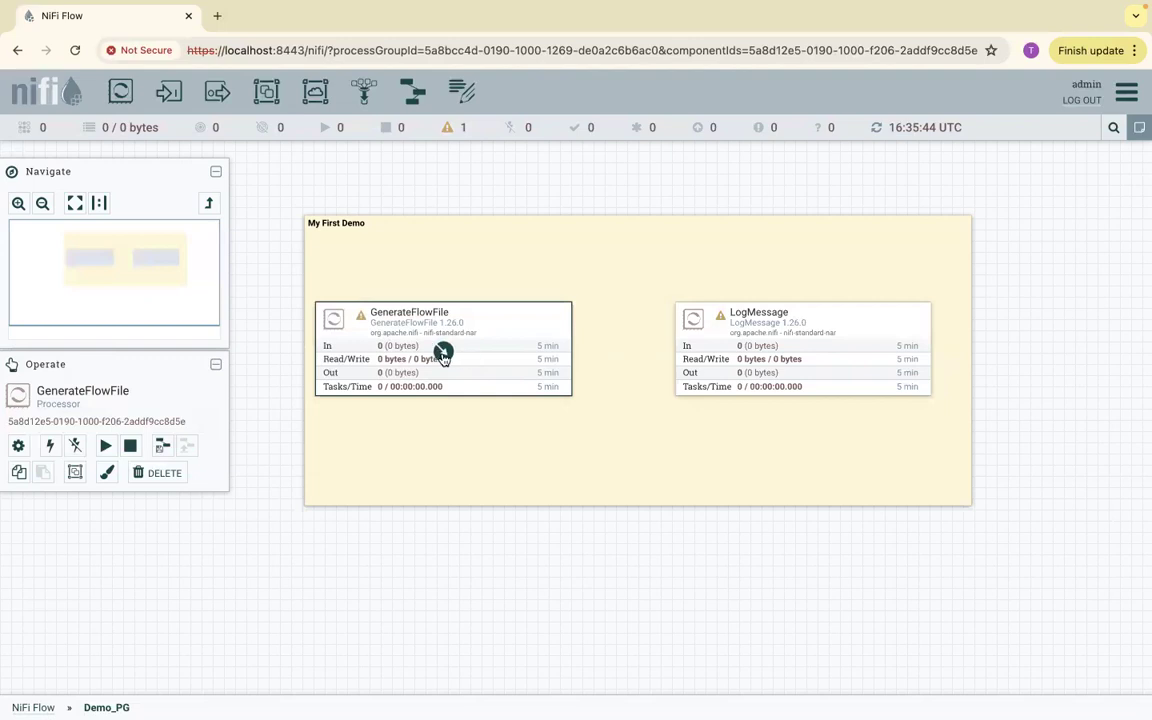
Connect GenerateFlowFile to LogMessage for the success relationship
left_click_drag(441, 355, 710, 360)
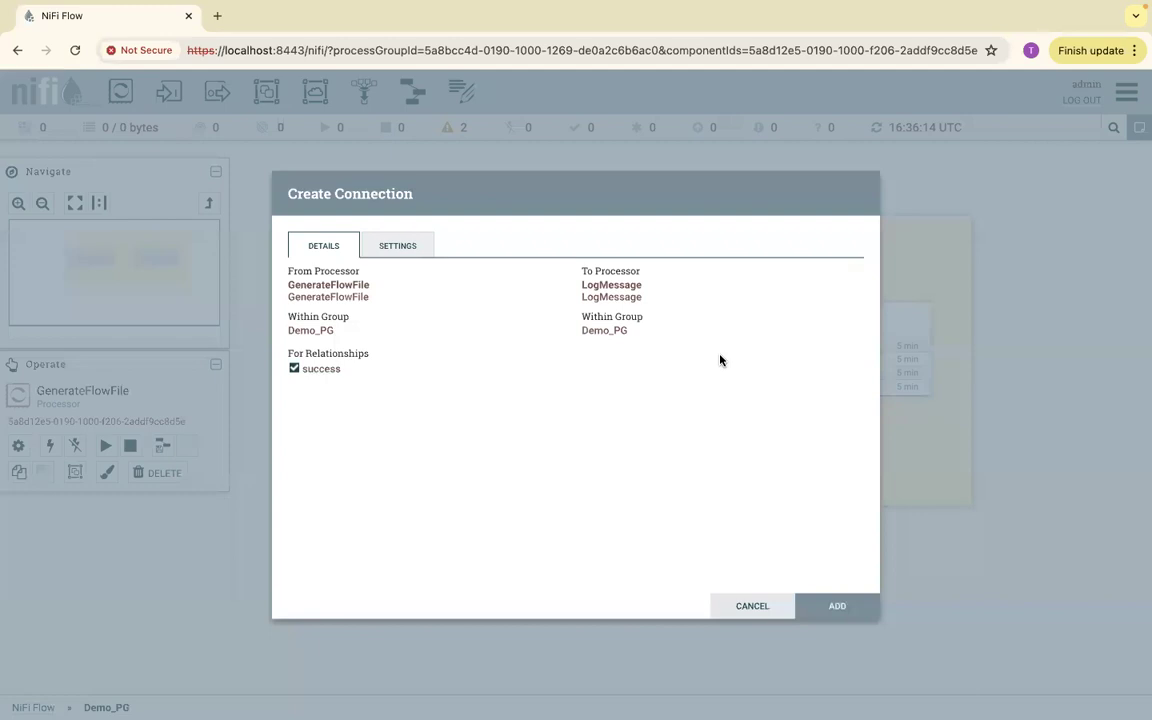
left_click_drag(289, 285, 370, 292)
left_click_drag(585, 284, 614, 297)
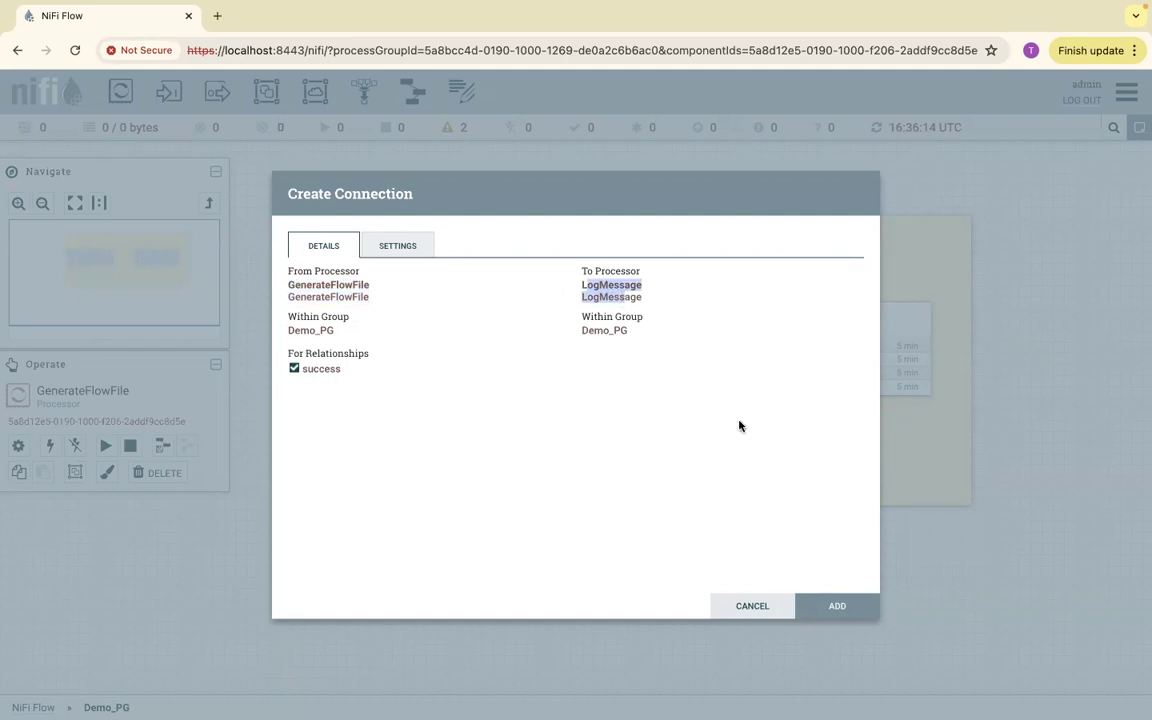
left_click(836, 607)
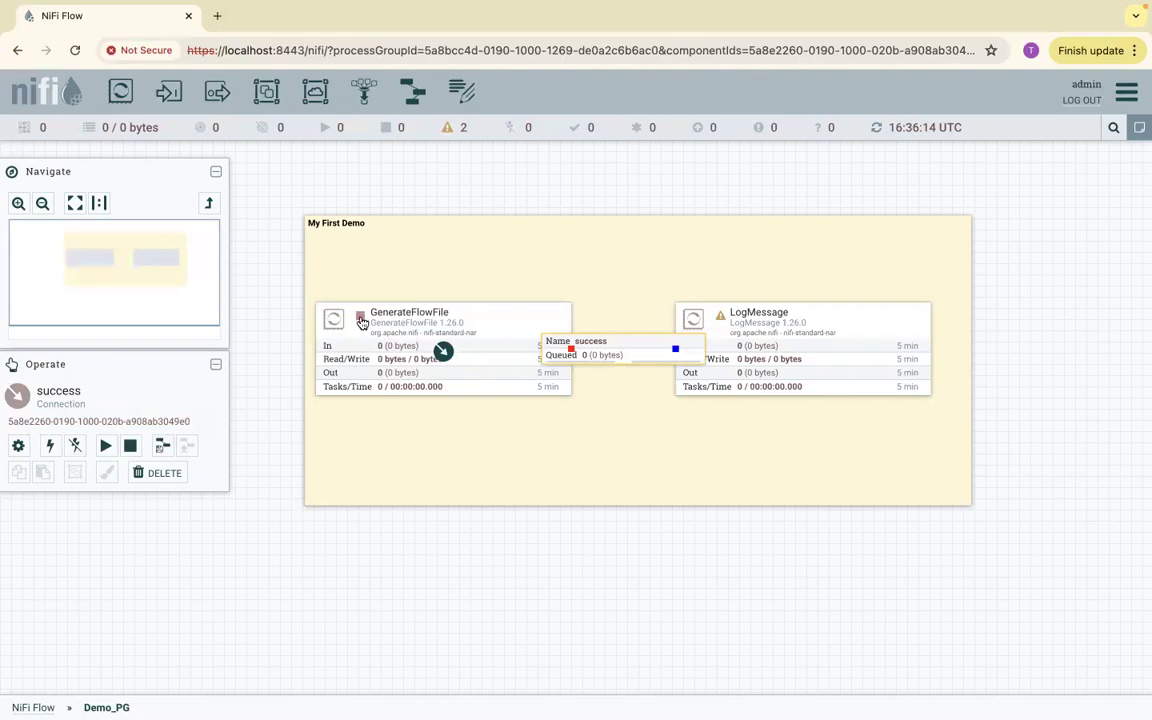
Check the LogMessage processor's warning and set its success relationship to terminate automatically
mouse_move(720, 318)
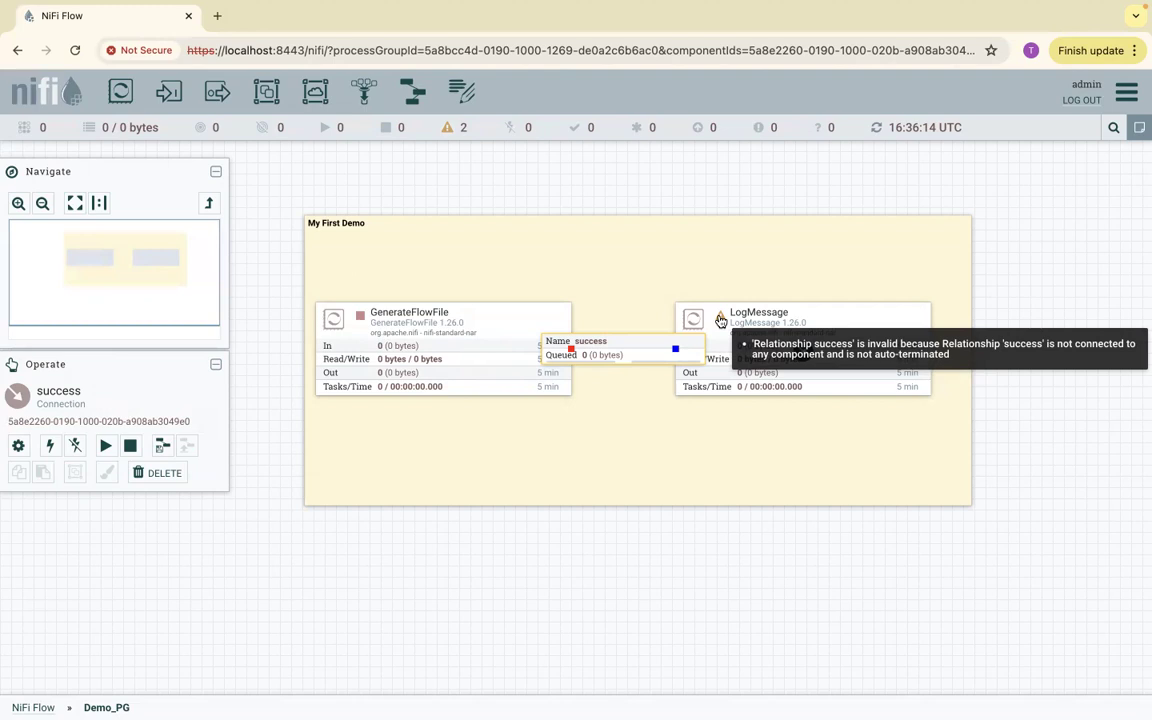
right_click(780, 312)
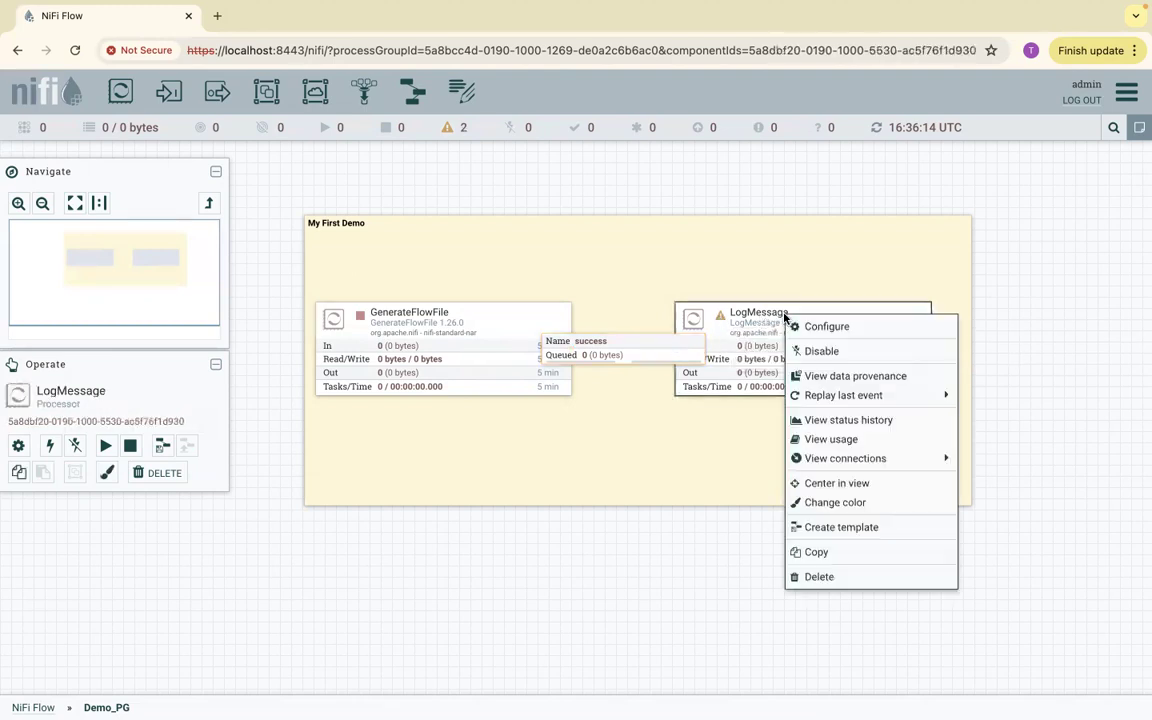
left_click(817, 326)
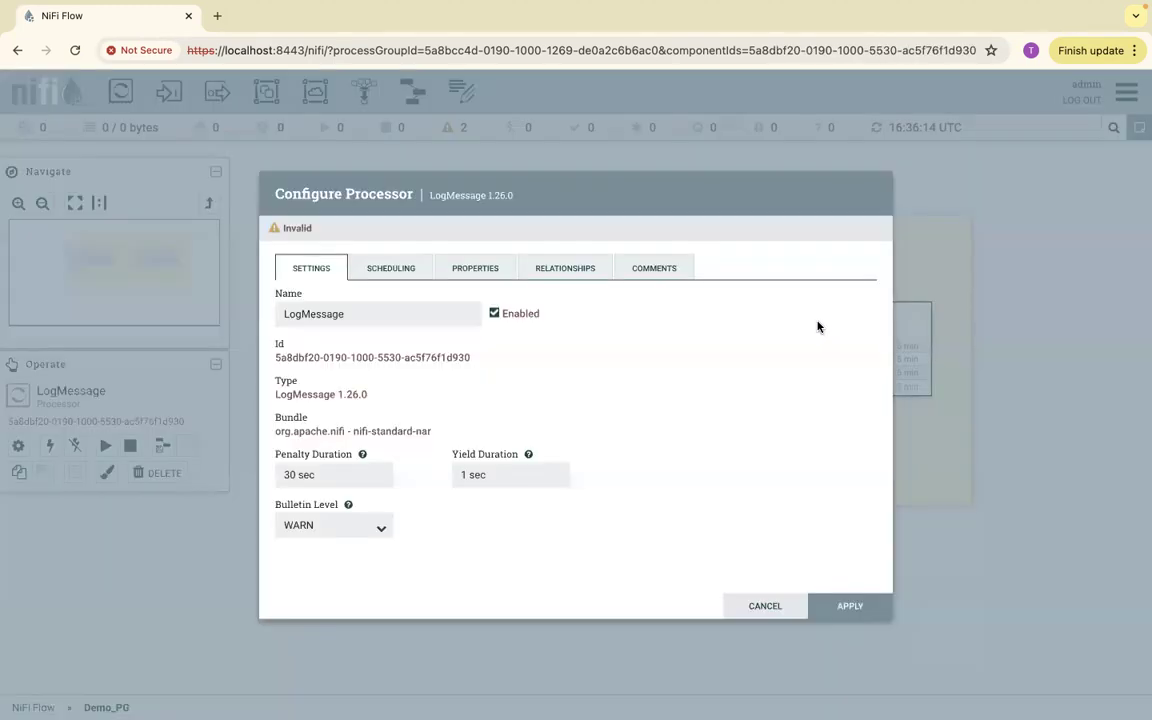
left_click(540, 272)
left_click(283, 325)
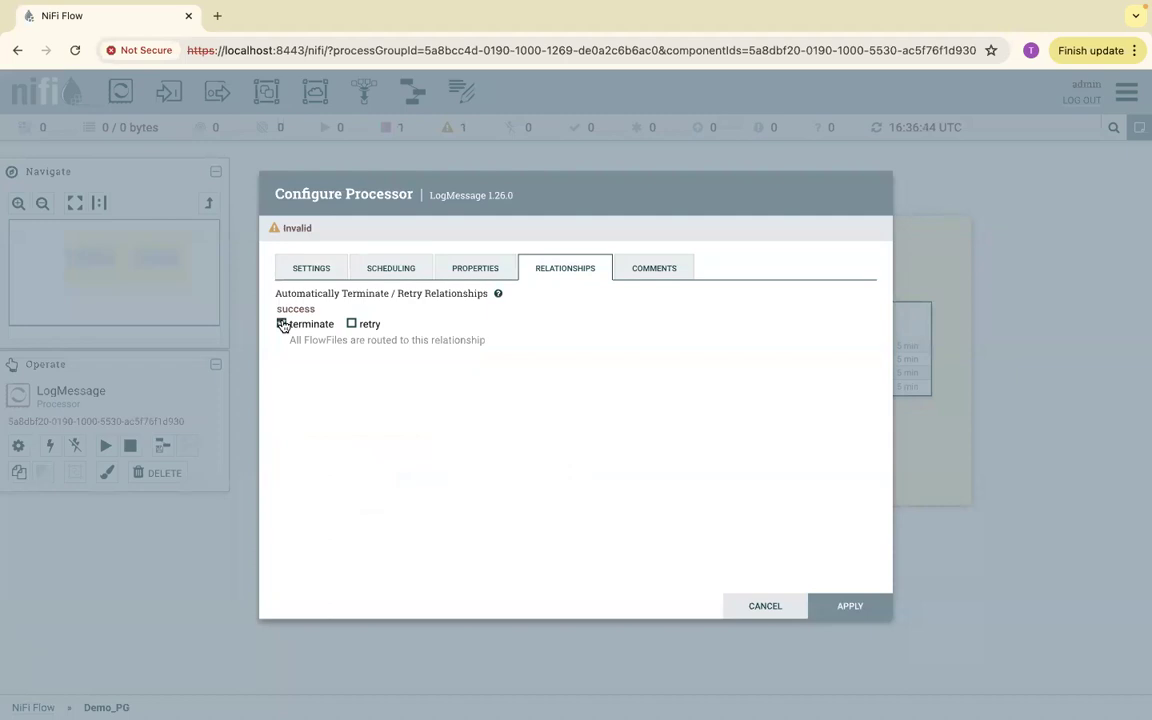
left_click(846, 606)
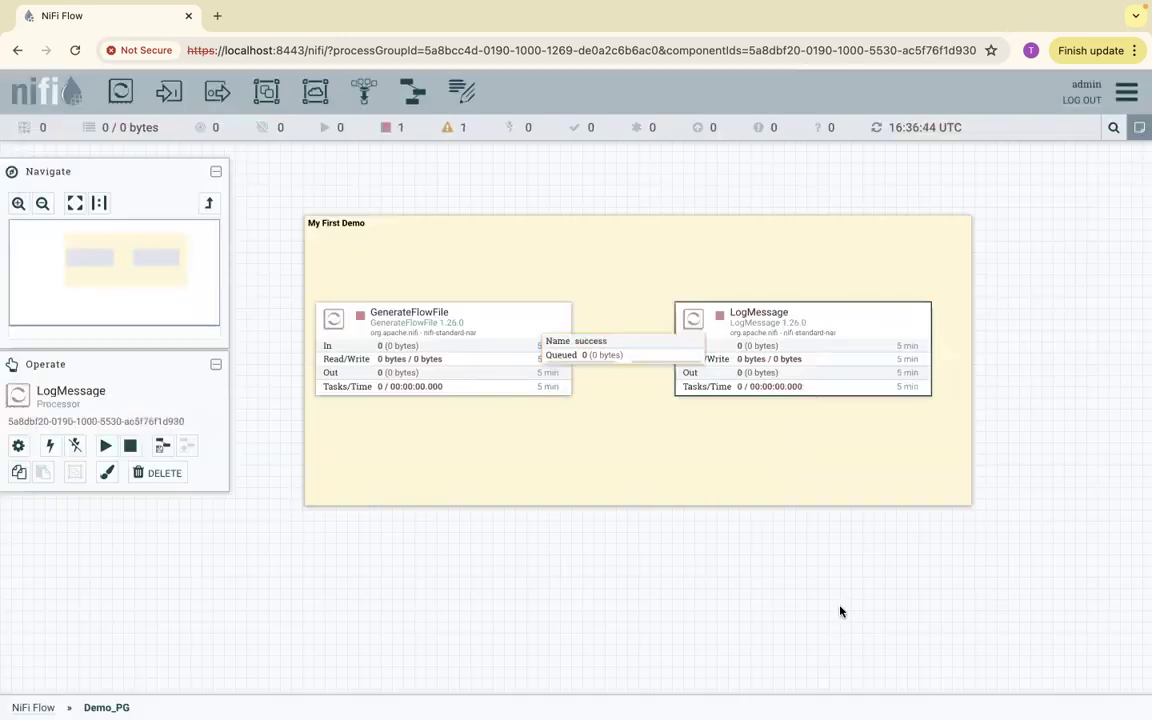
Move LogMessage farther right to make room for the connection, and widen the My First Demo label to contain it
left_click_drag(800, 316, 866, 316)
left_click(960, 500)
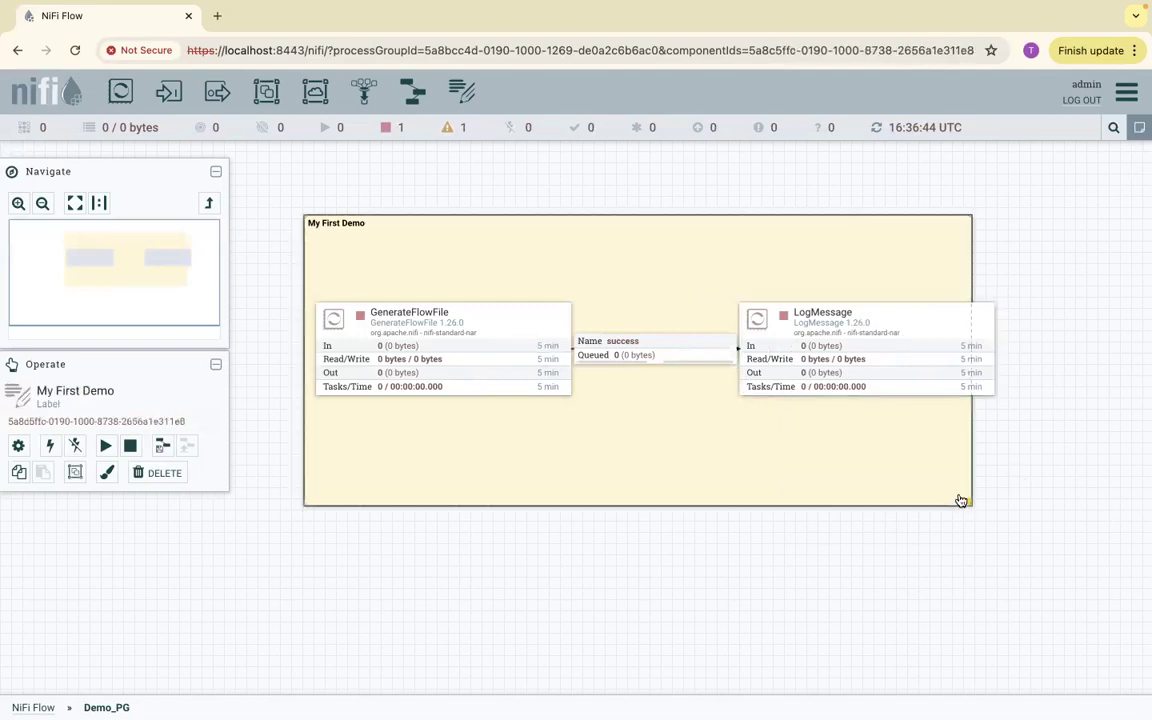
left_click_drag(967, 501, 1027, 497)
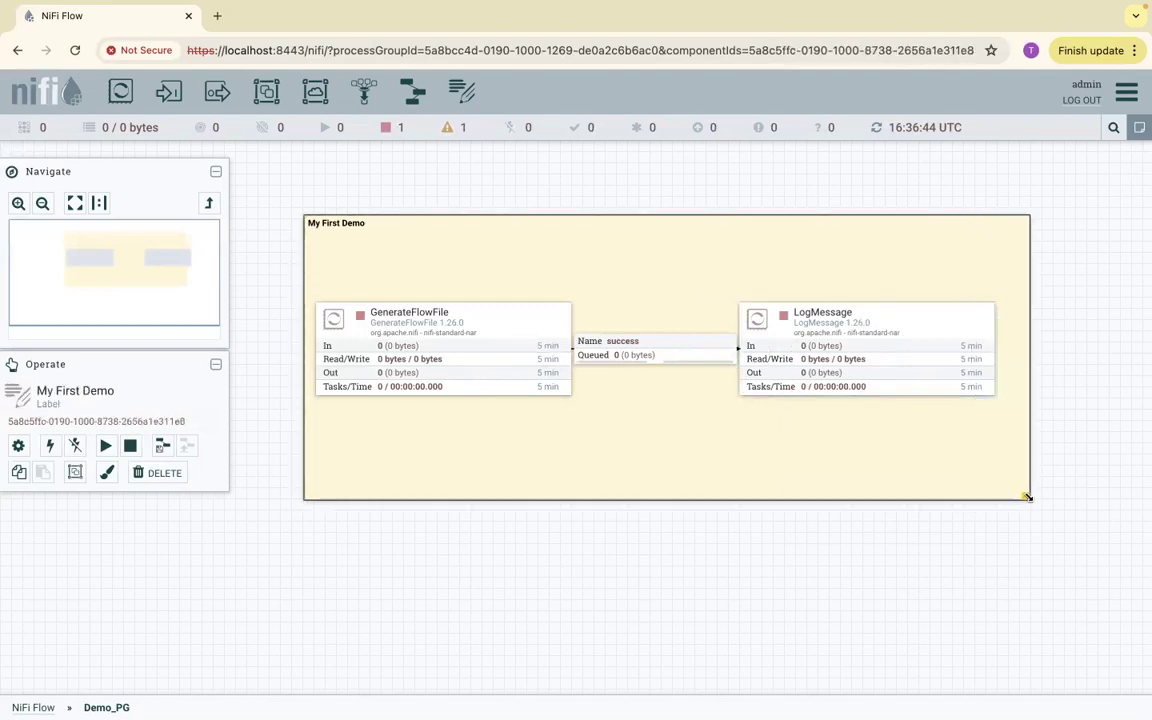
left_click_drag(904, 340, 940, 325)
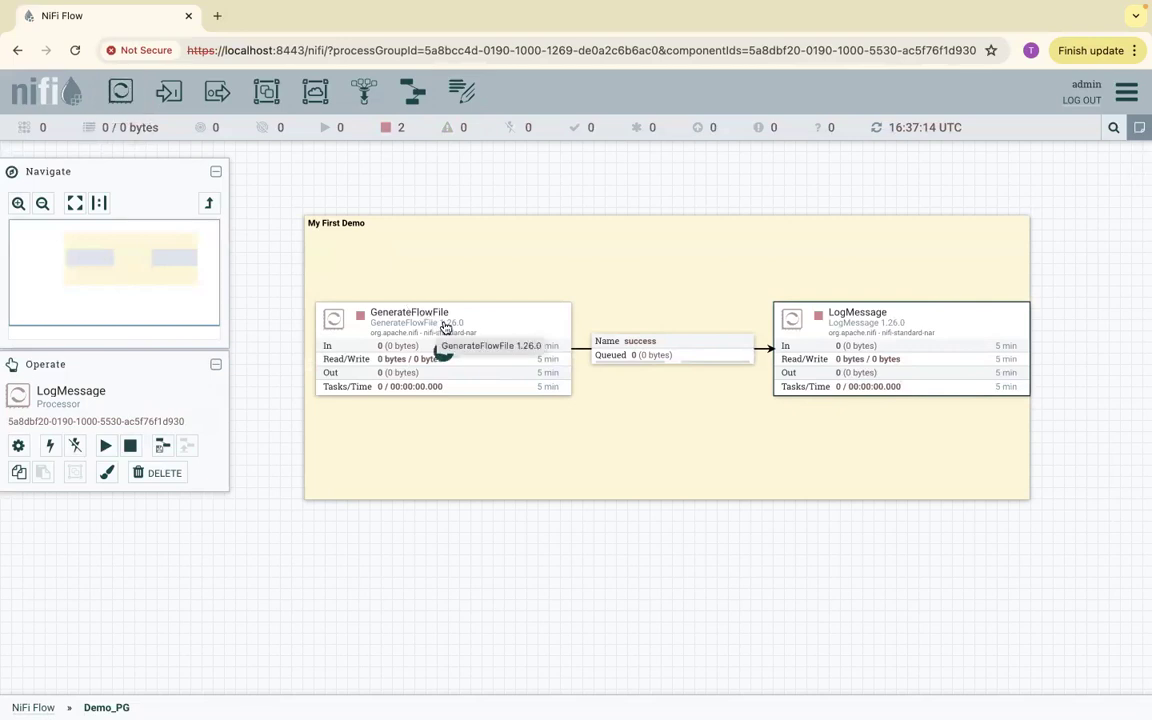
Name the connection between the two processors "connecting GFF to LogMessage"
right_click(648, 347)
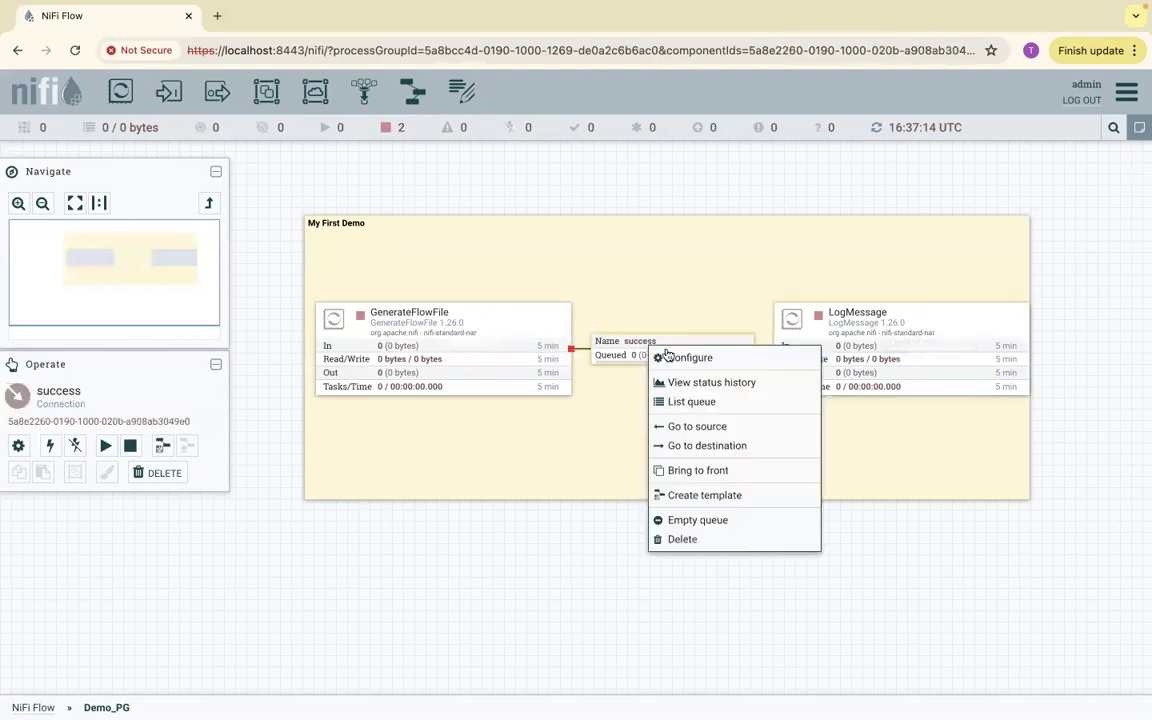
left_click(675, 358)
left_click(398, 248)
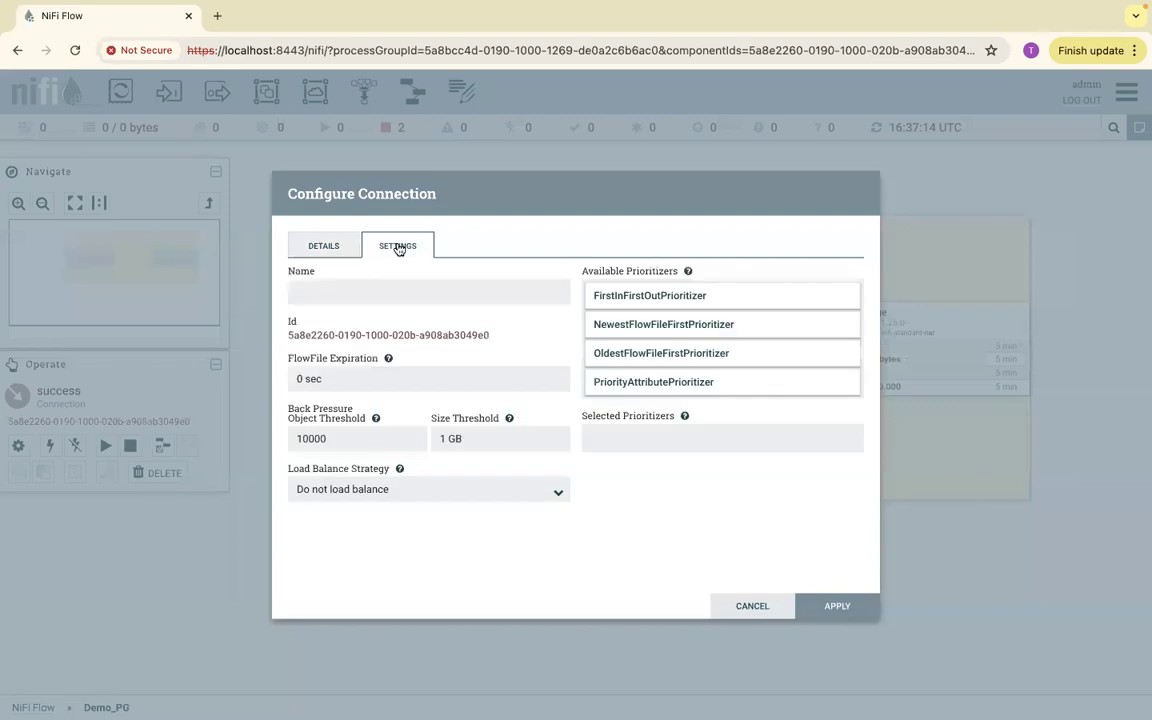
left_click(333, 290)
type("connecting GFF to LogMessage")
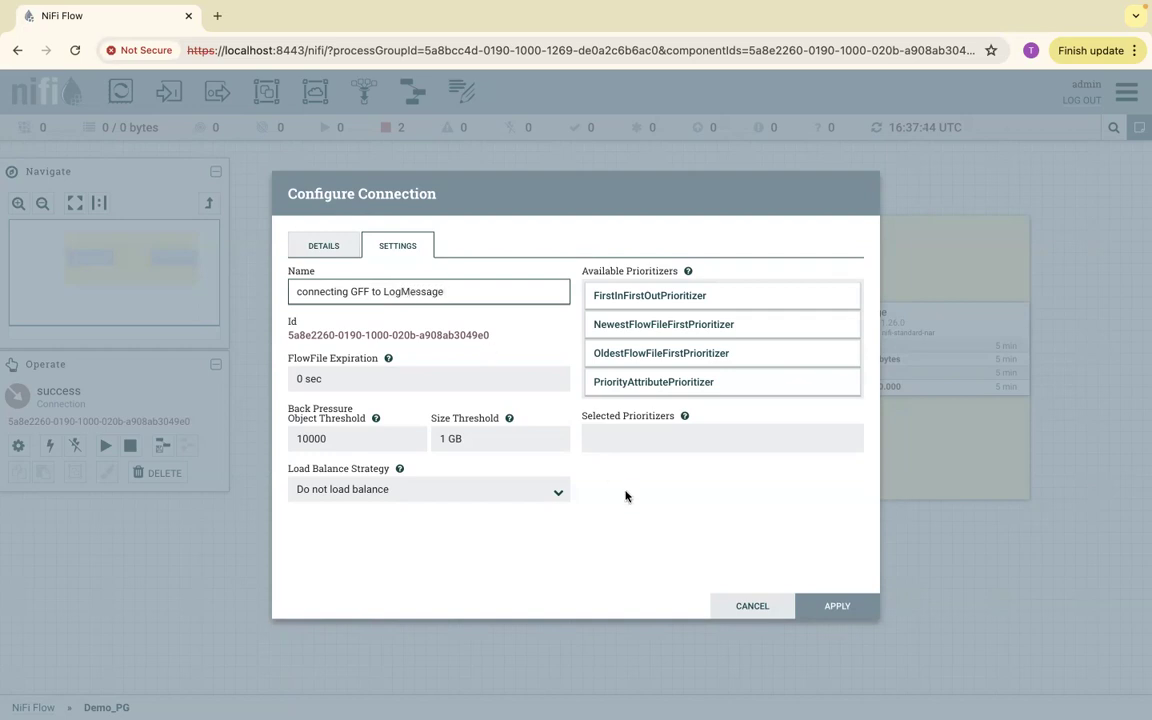
left_click(831, 606)
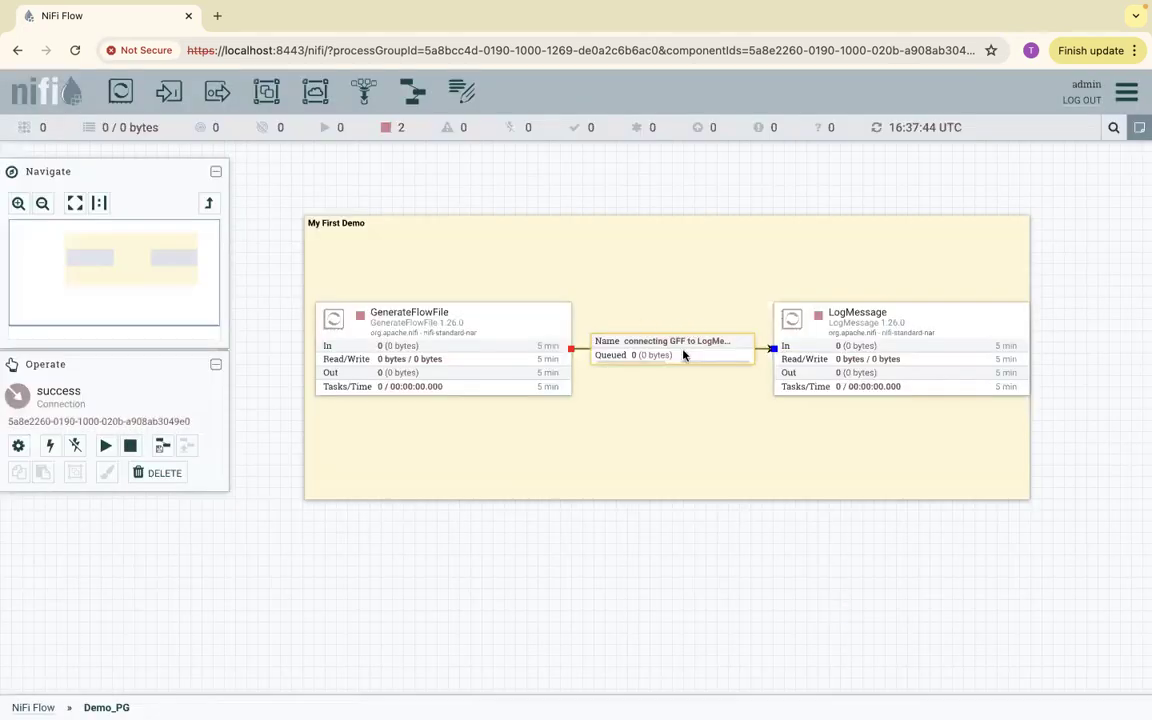
Rename the GenerateFlowFile processor as my-GenerateFlowFile
right_click(437, 311)
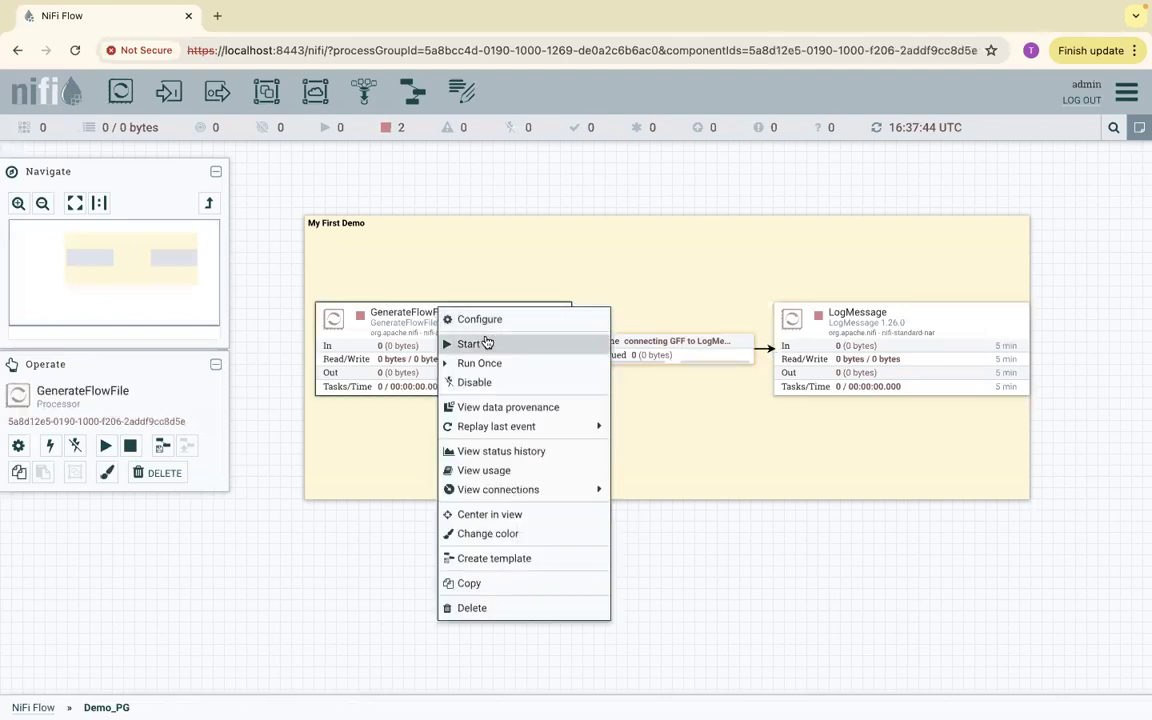
left_click(486, 320)
left_click(321, 268)
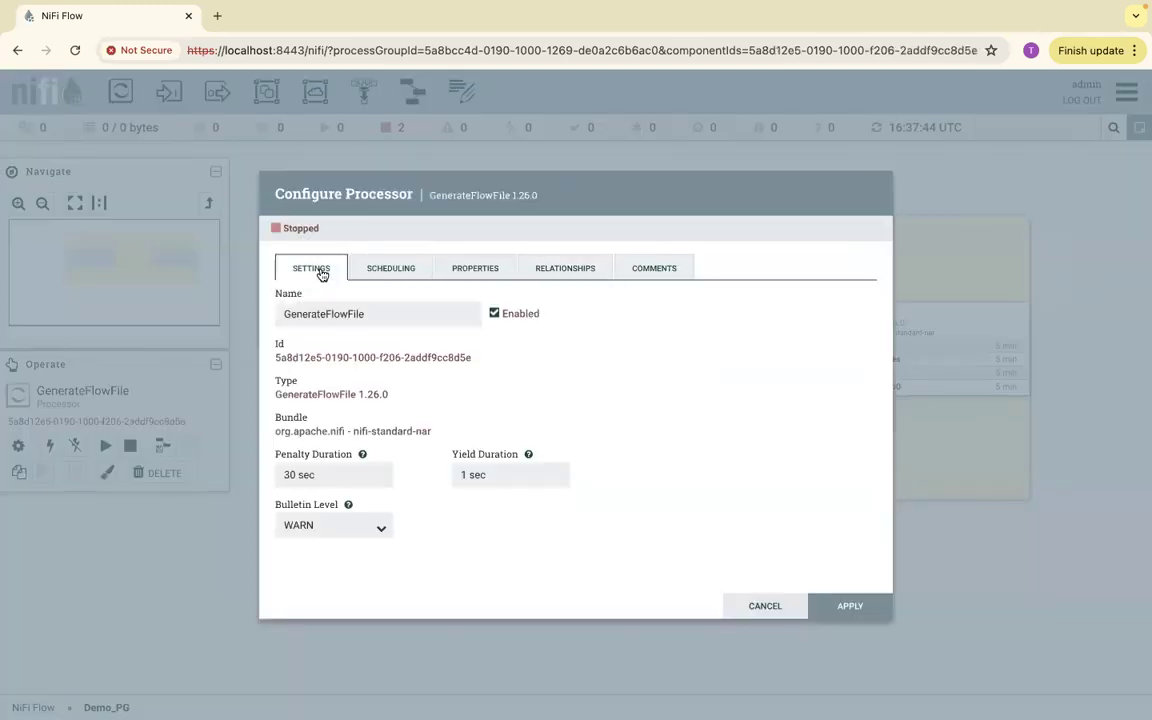
left_click_drag(368, 314, 283, 318)
left_click(286, 317)
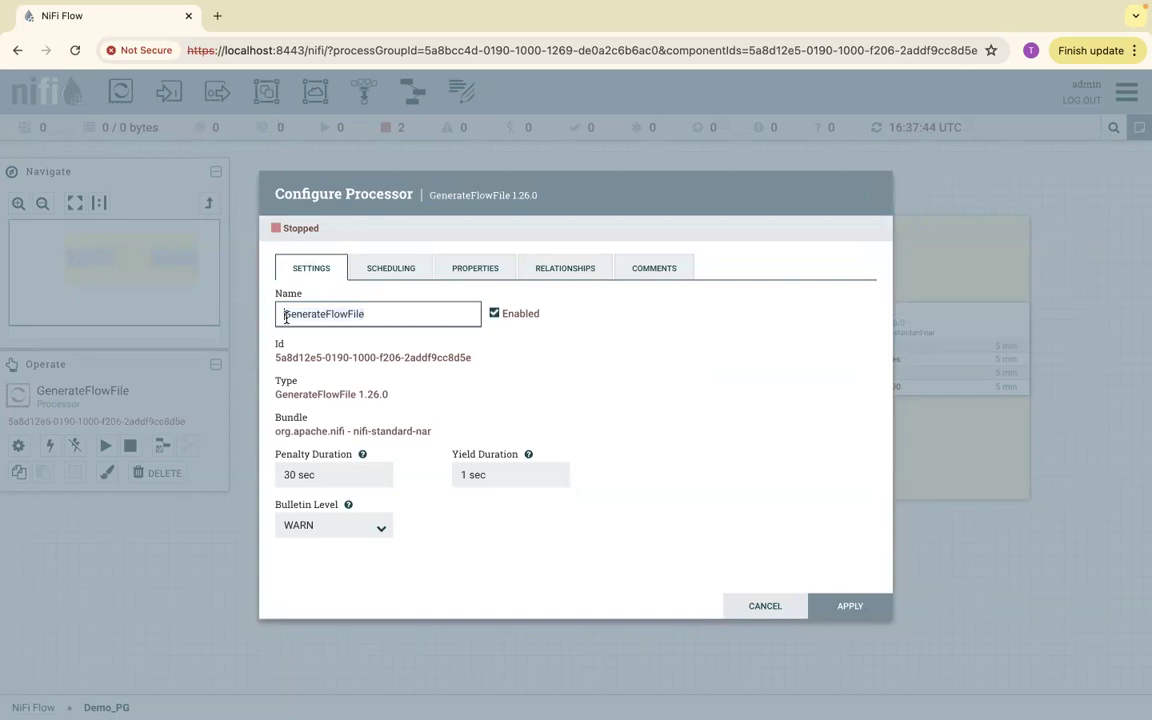
type("my-")
left_click(849, 606)
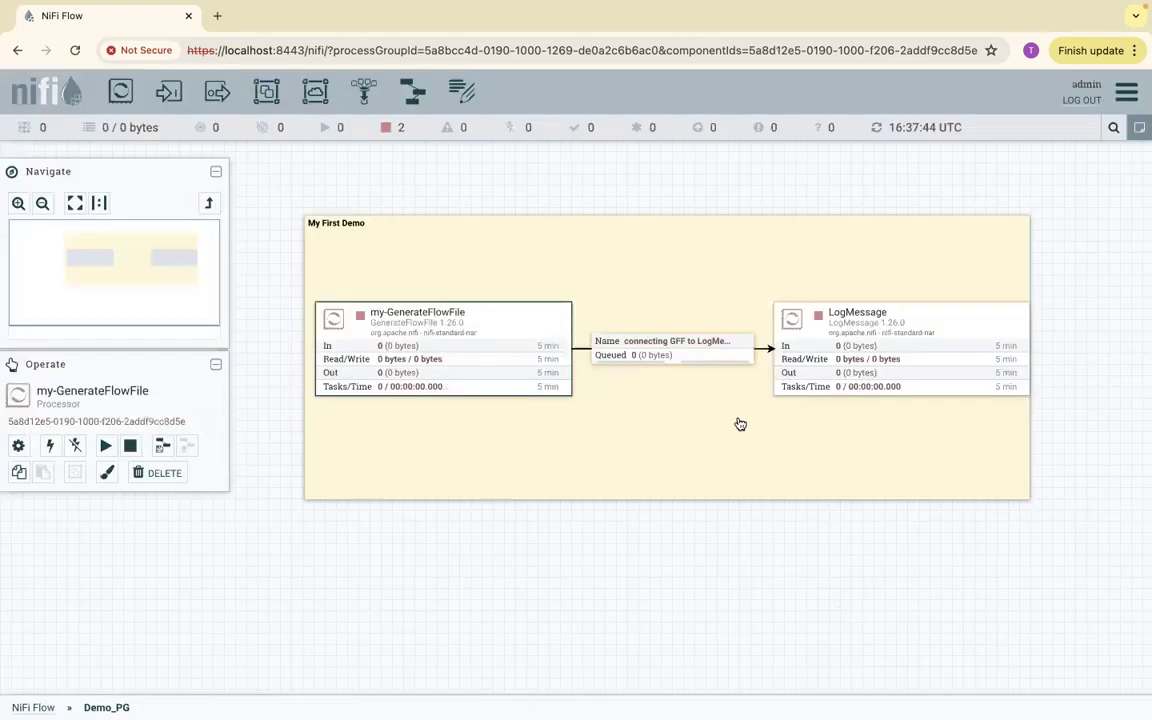
Rename the LogMessage processor as My-LogMessage
right_click(890, 328)
left_click(928, 330)
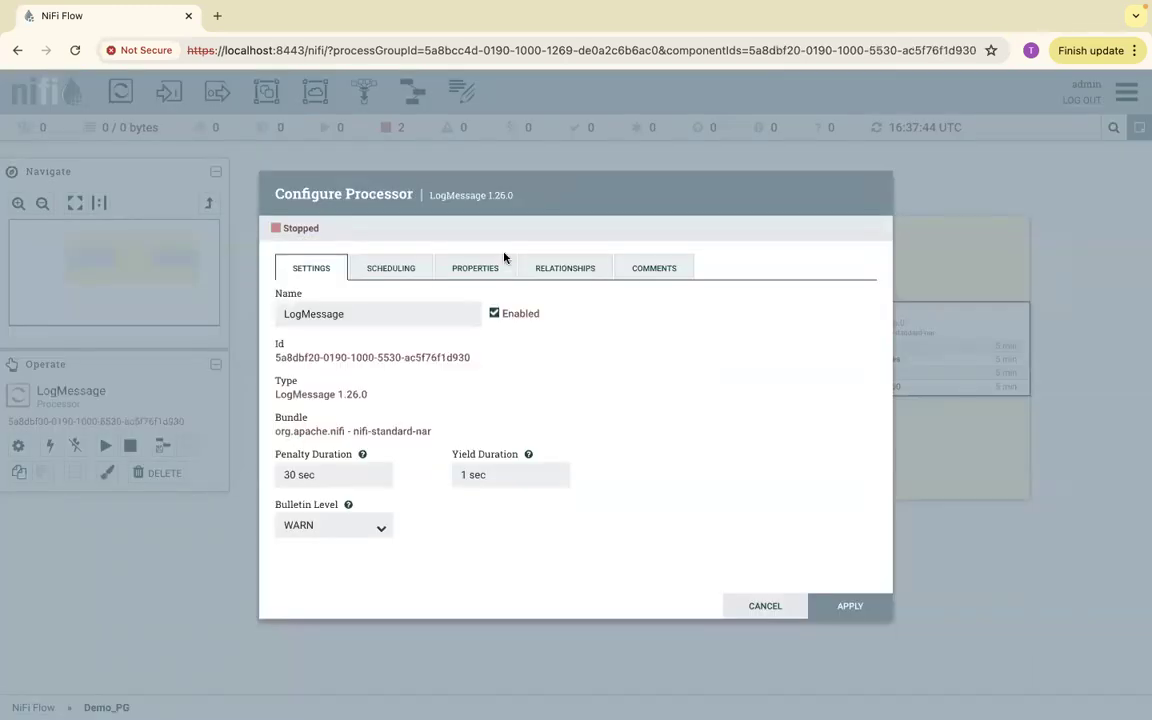
left_click(286, 315)
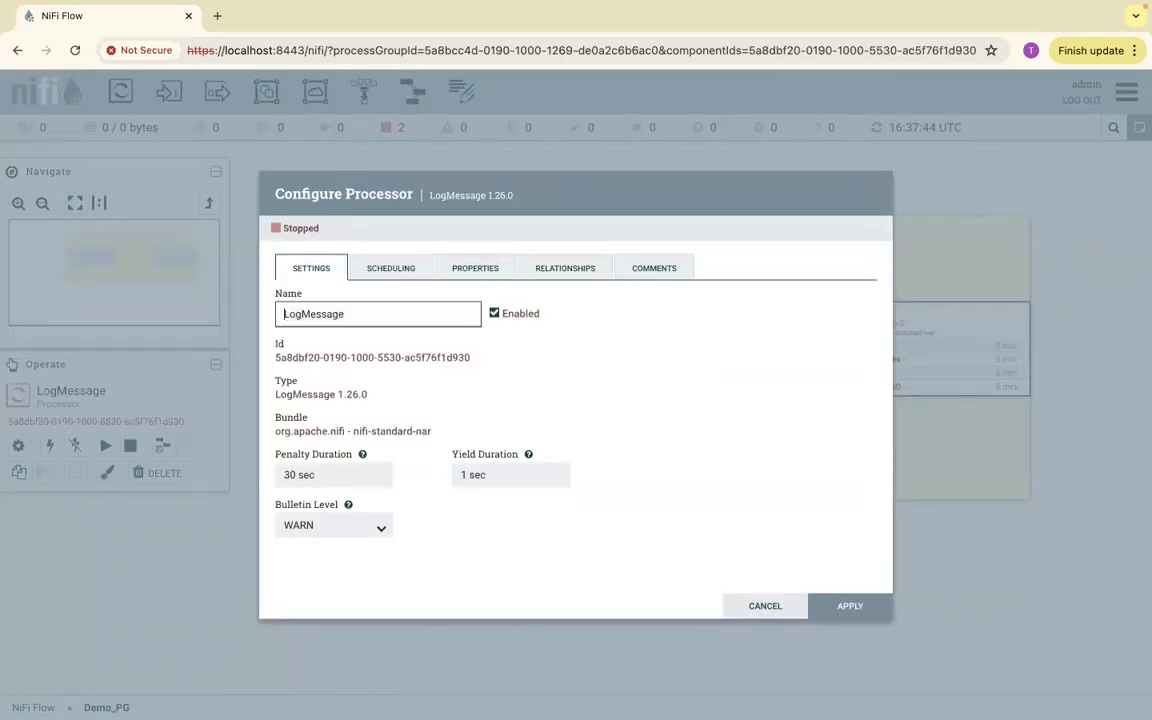
type("My-")
left_click(850, 607)
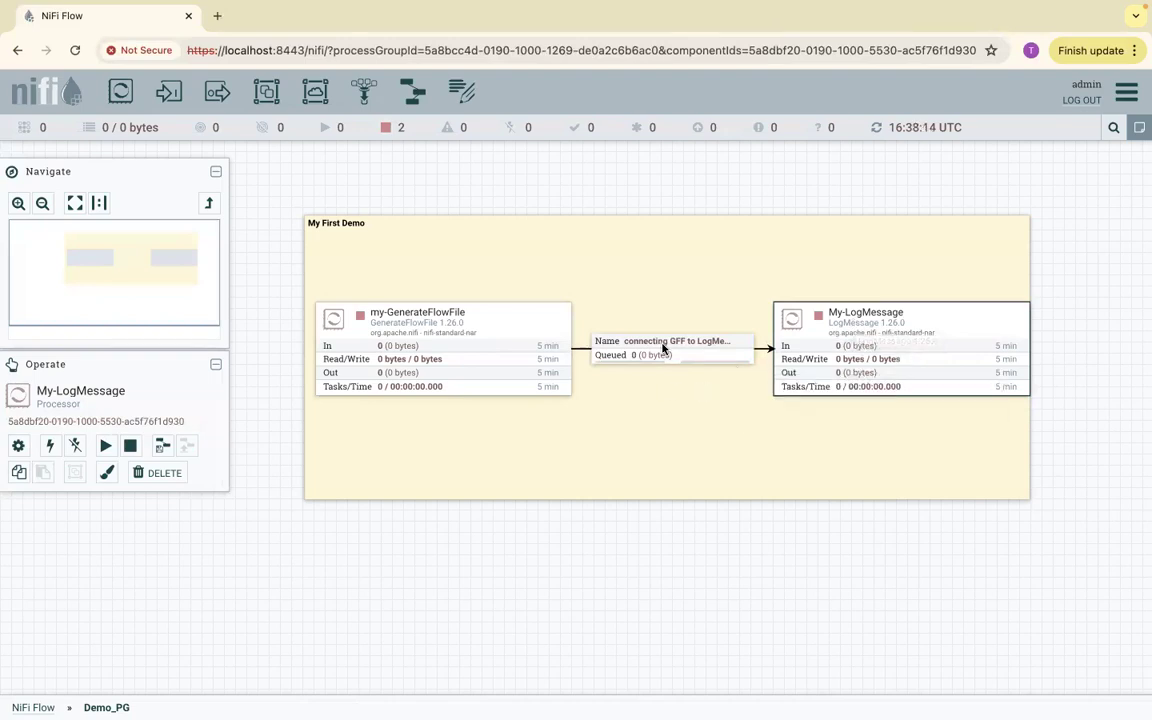
Start the my-GenerateFlowFile and My-LogMessage processors and refresh the flow statistics
left_click(507, 331)
right_click(507, 331)
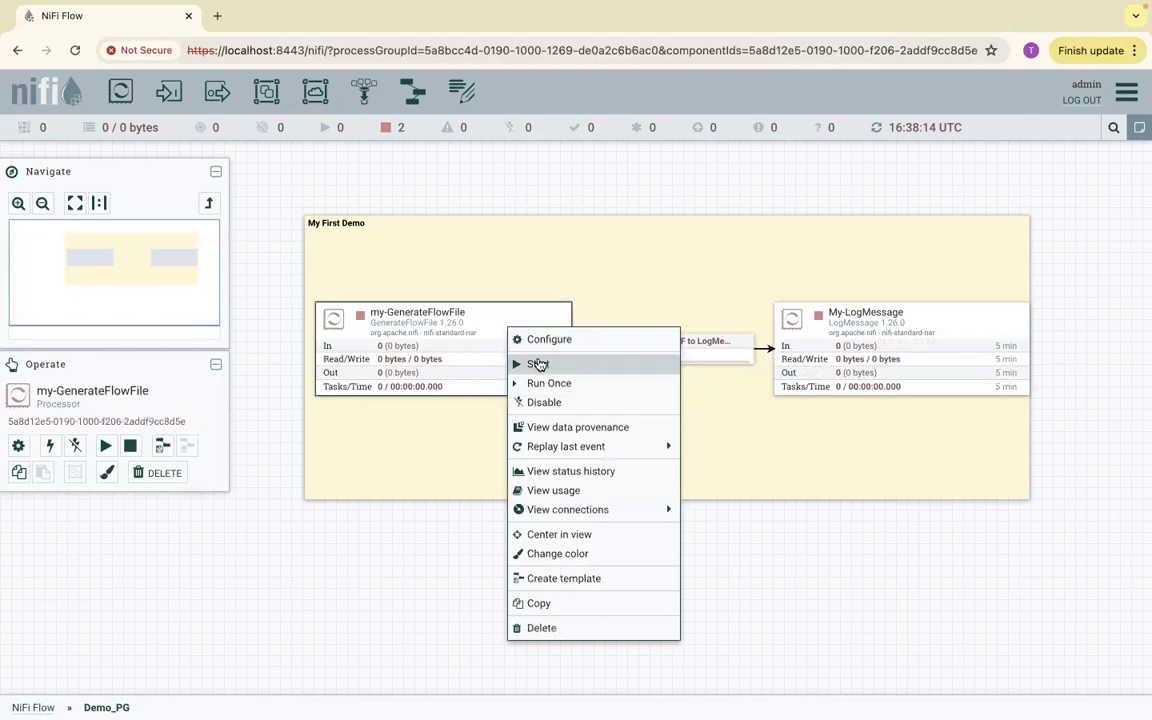
left_click(535, 362)
right_click(657, 272)
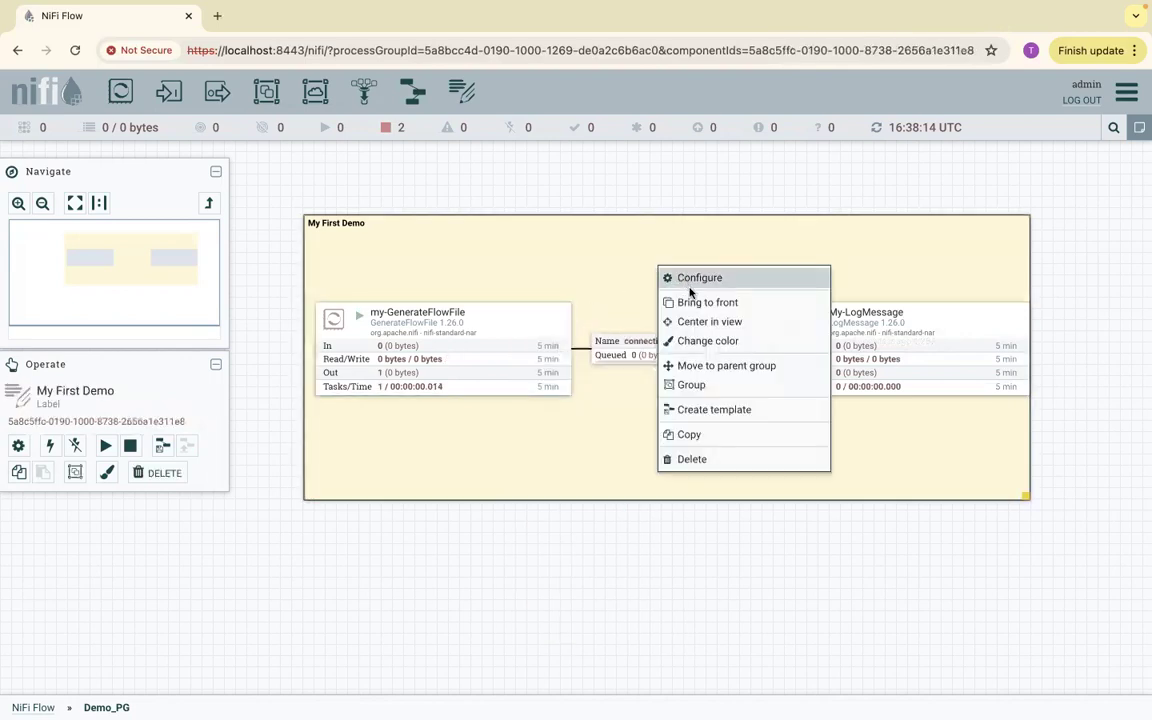
right_click(913, 322)
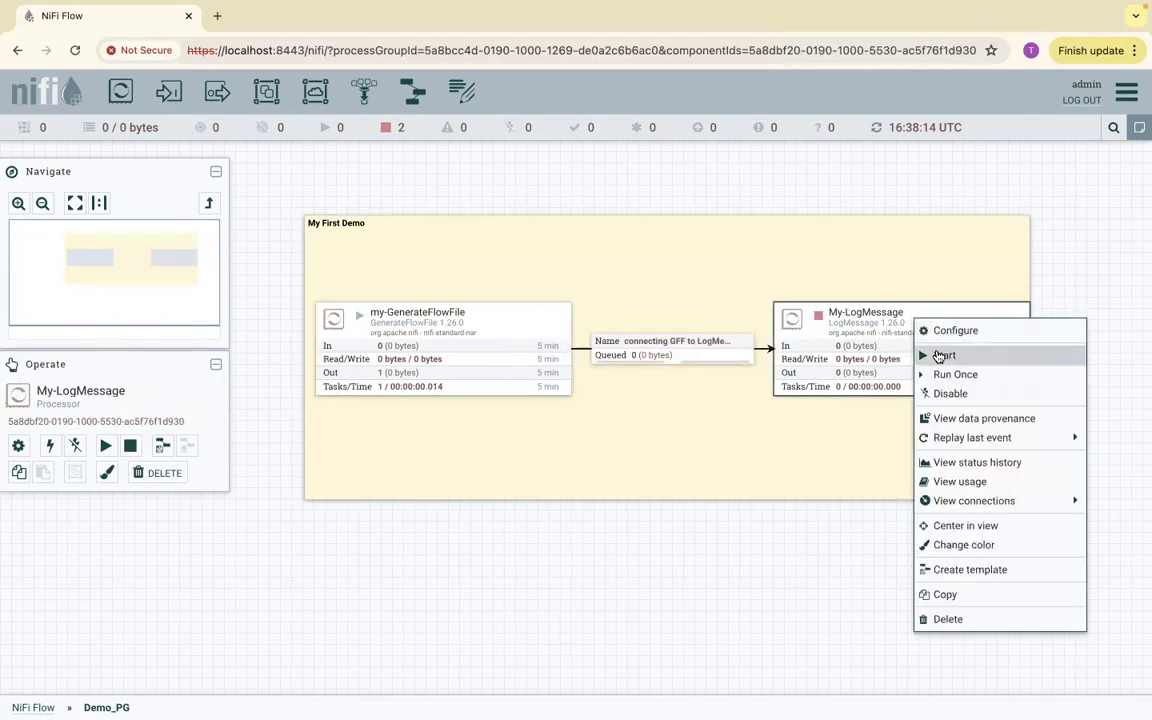
left_click(930, 353)
right_click(716, 189)
left_click(733, 195)
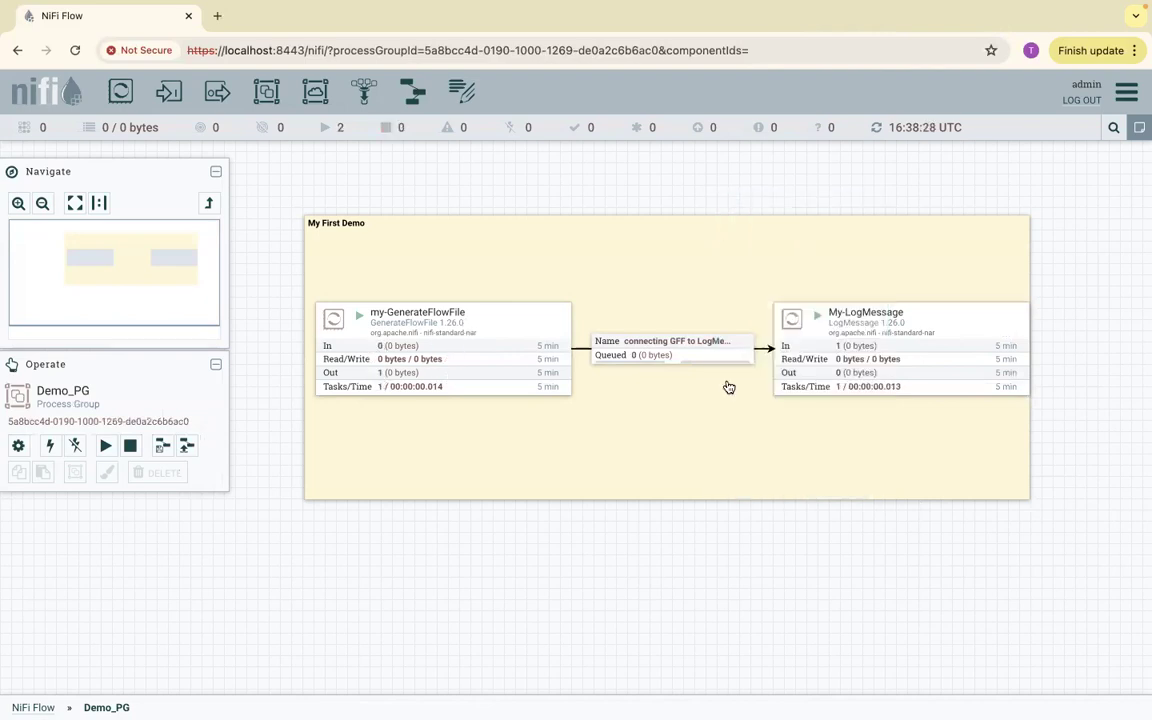
Stop My-LogMessage, refresh the canvas, and stop my-GenerateFlowFile as well
right_click(904, 318)
left_click(930, 353)
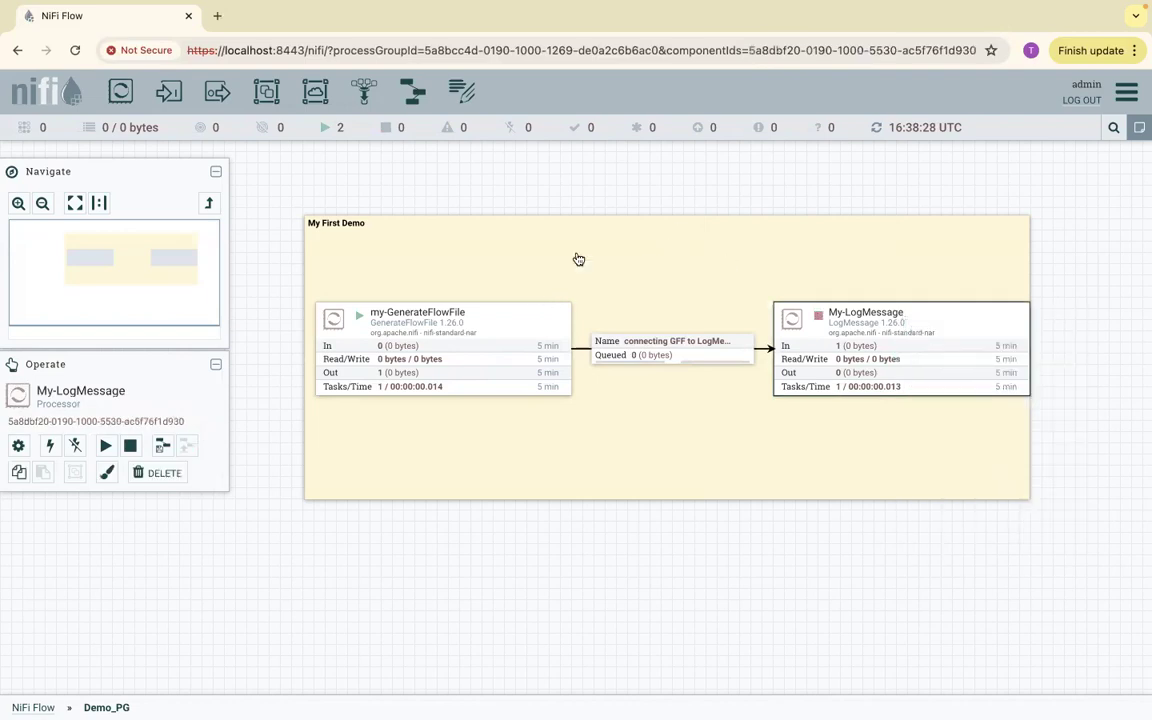
right_click(609, 193)
left_click(641, 207)
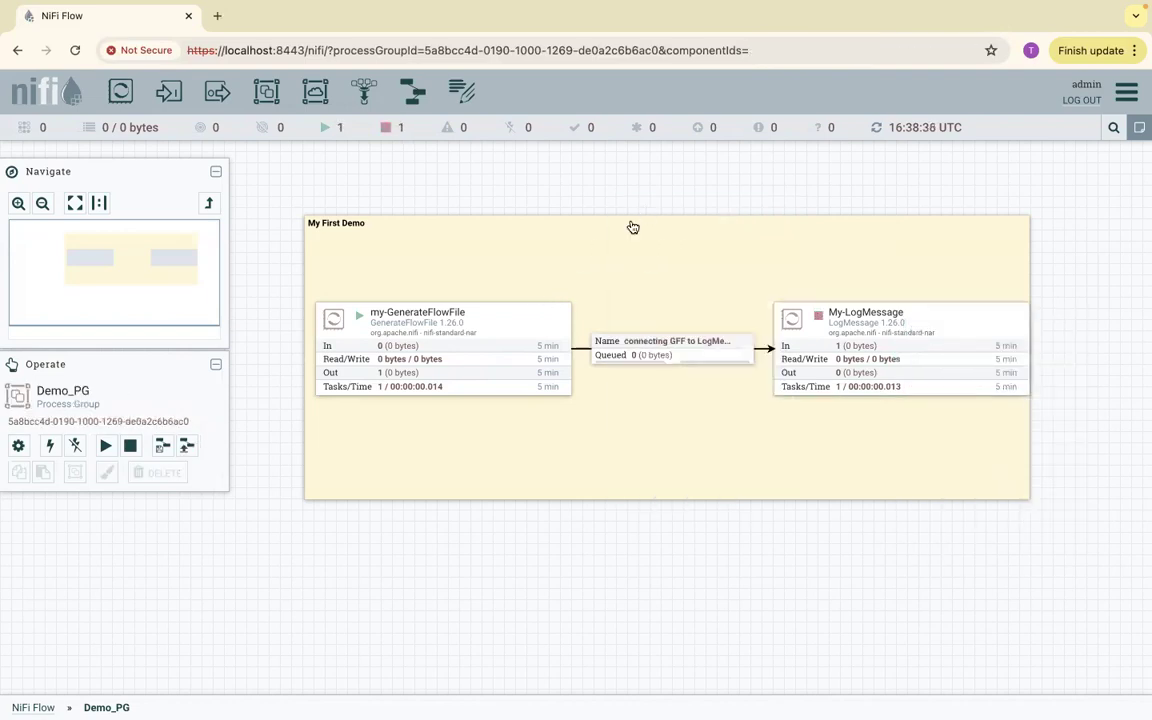
right_click(484, 321)
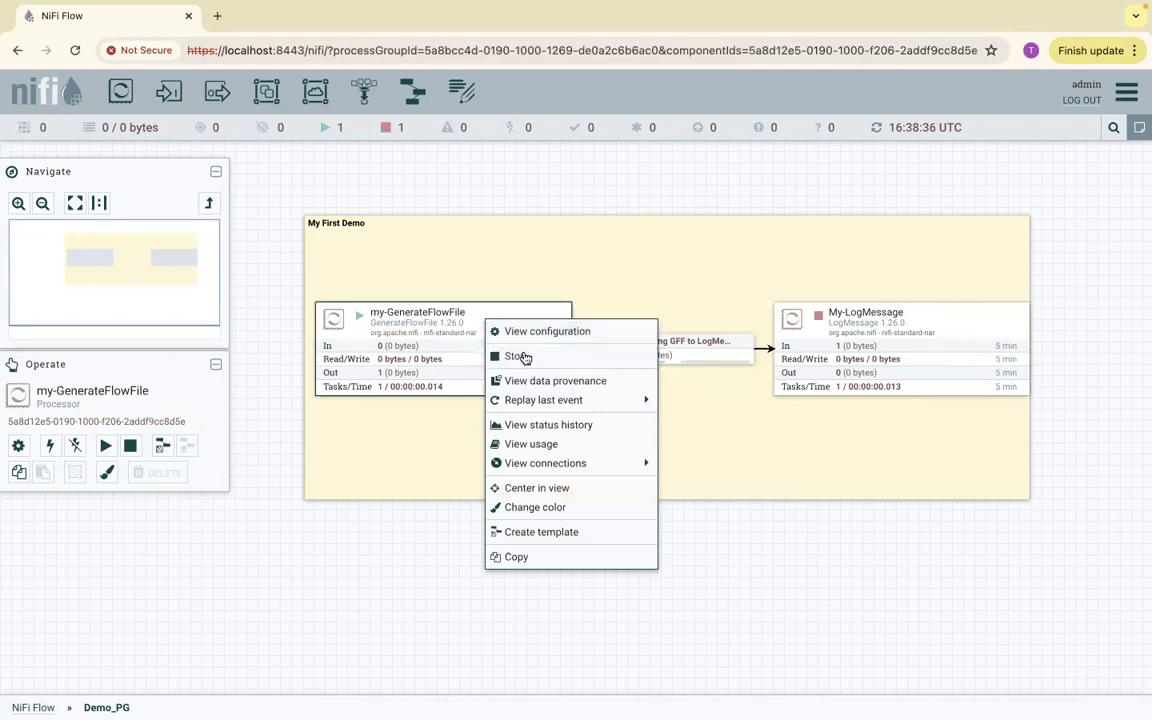
left_click(520, 357)
Run my-GenerateFlowFile once and refresh the canvas to update the connection's queue
right_click(520, 320)
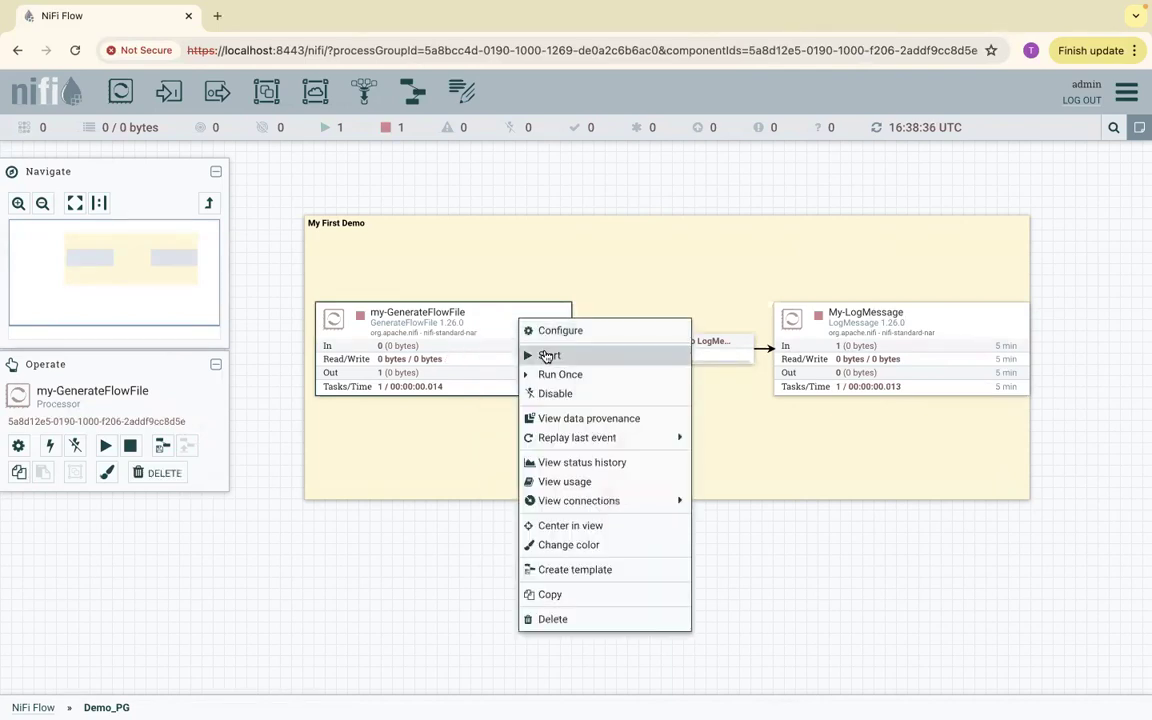
left_click(560, 374)
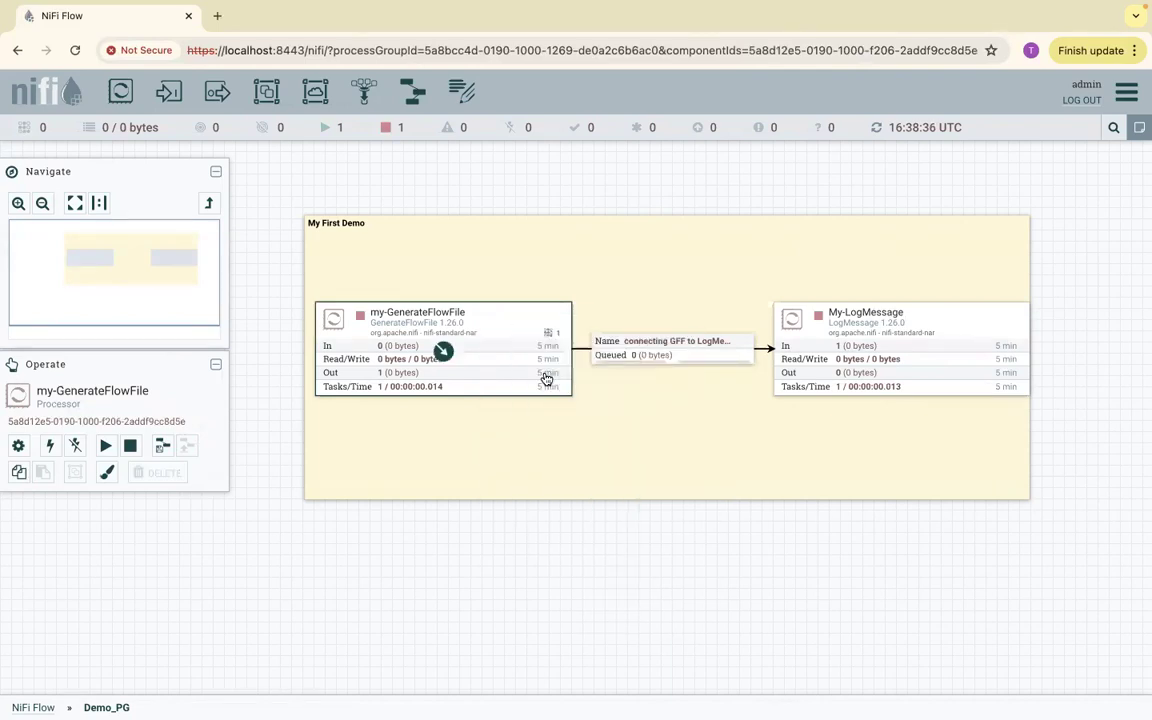
right_click(585, 188)
left_click(594, 195)
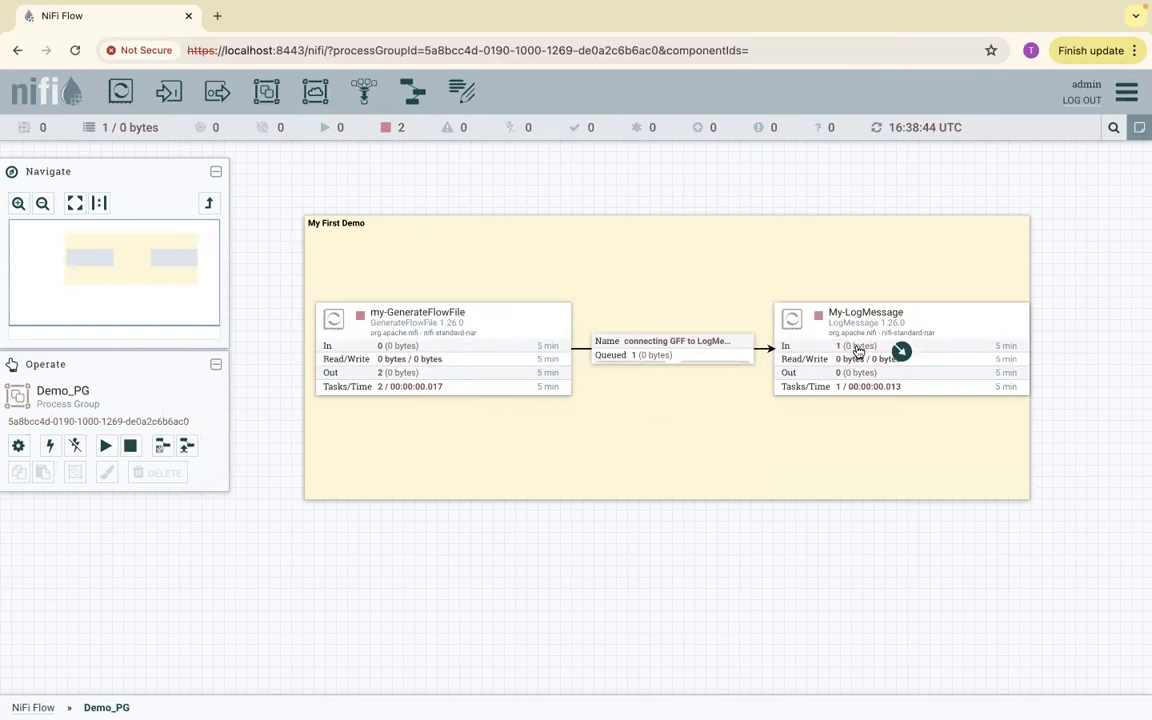
List the queued flow files in the connecting GFF to LogMessage connection, then close the listing
right_click(632, 352)
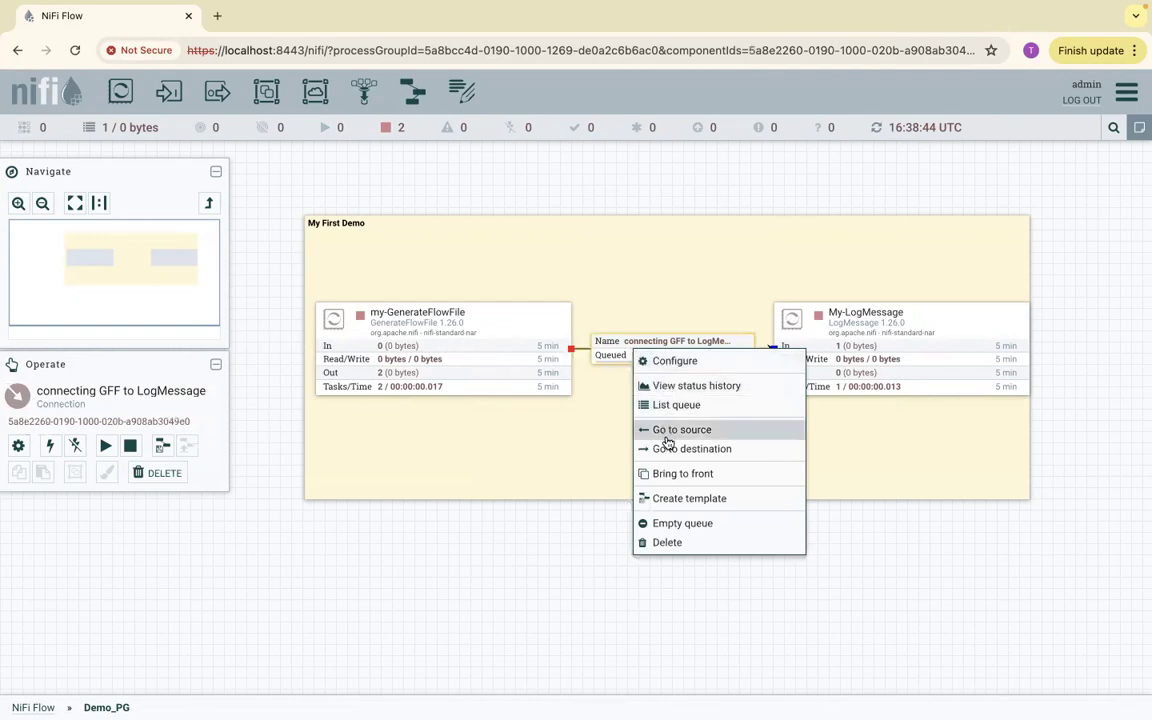
left_click(676, 405)
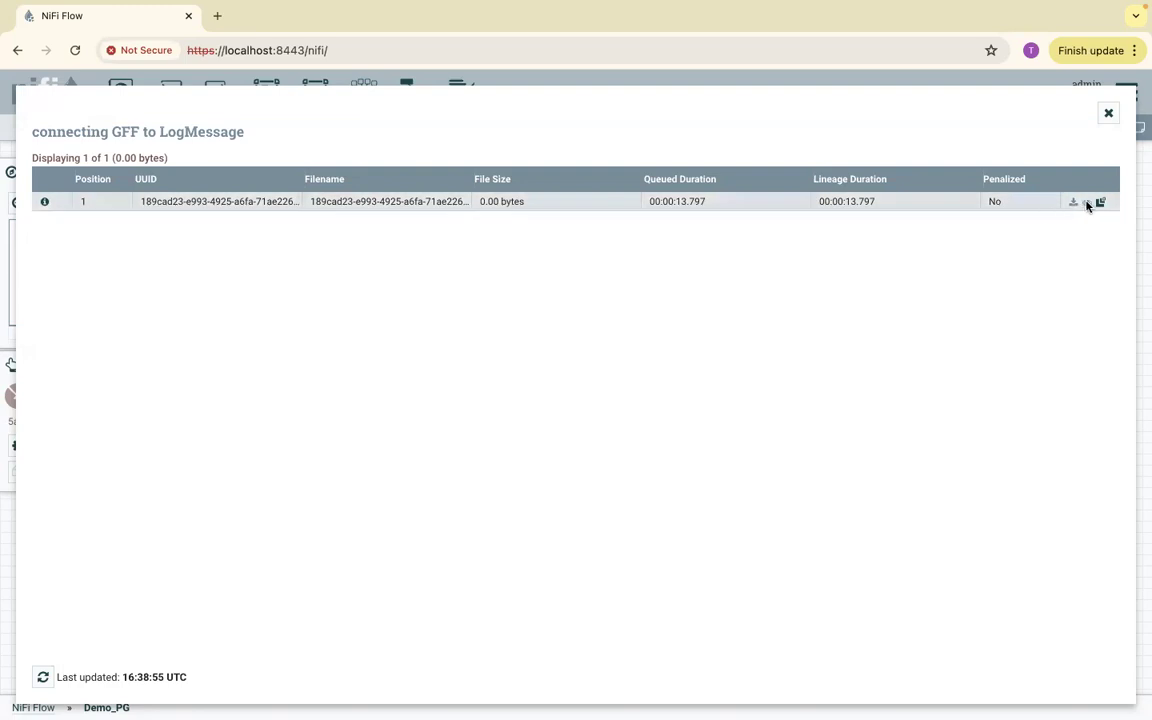
left_click(1108, 113)
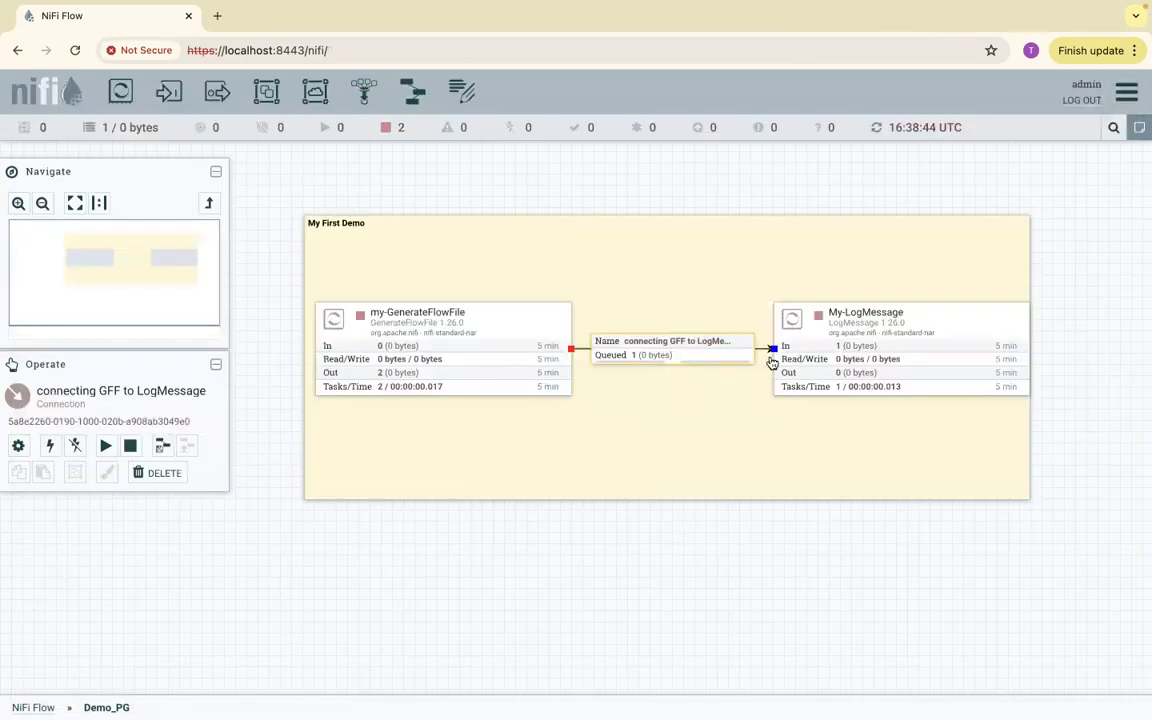
Start My-LogMessage to process the queued flow file and refresh the canvas
right_click(895, 318)
left_click(920, 342)
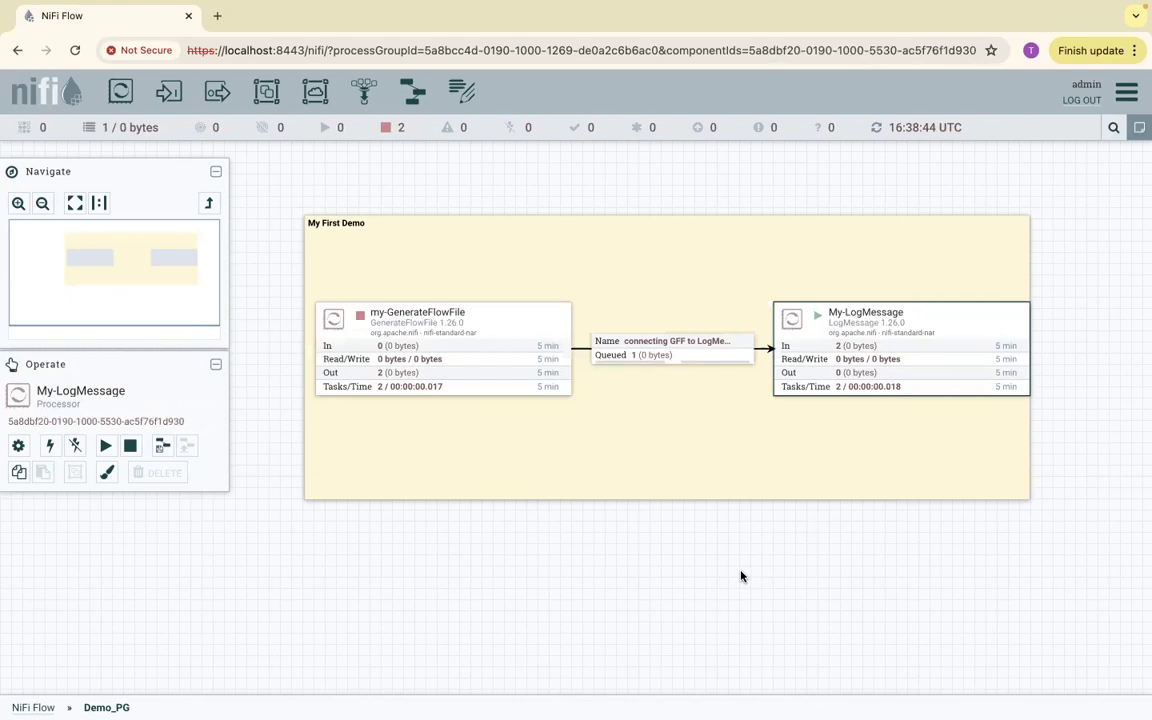
right_click(741, 576)
left_click(752, 400)
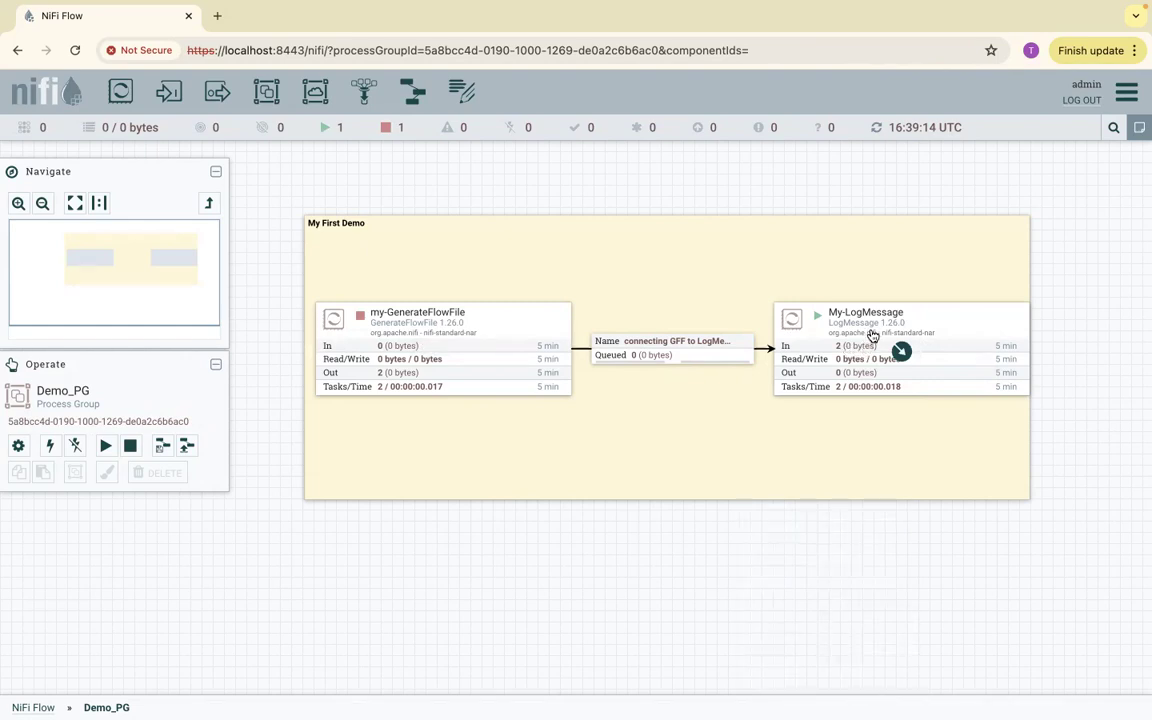
Stop the running My-LogMessage processor
right_click(876, 326)
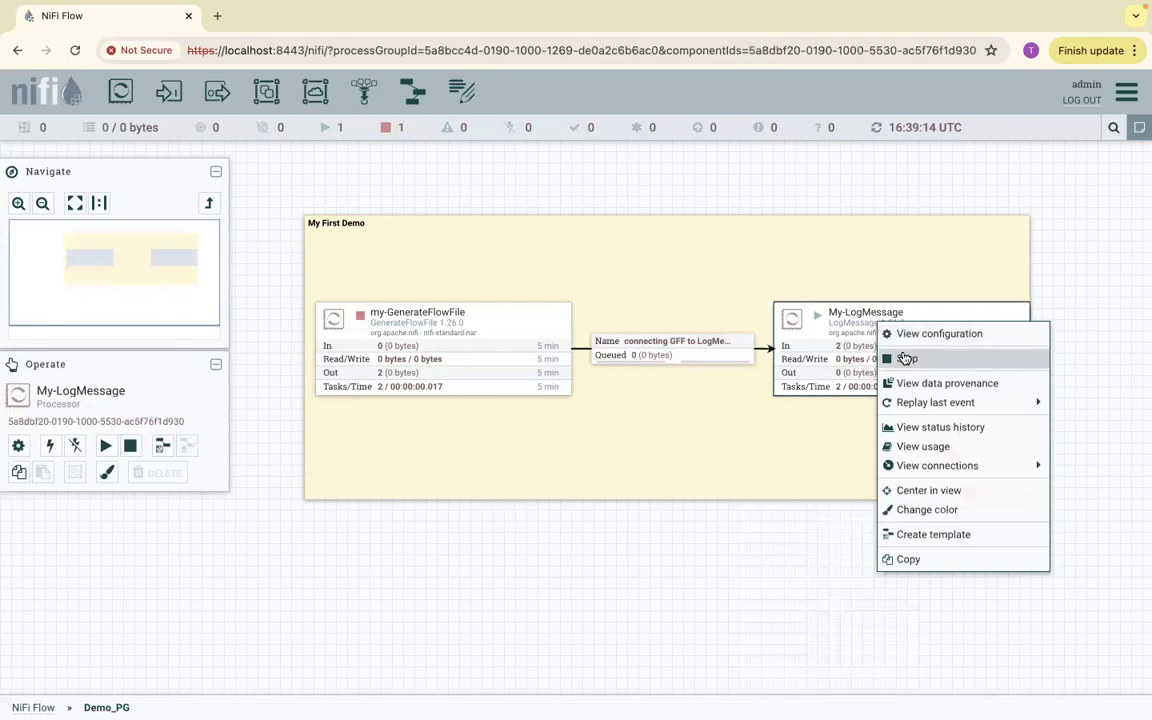
left_click(906, 358)
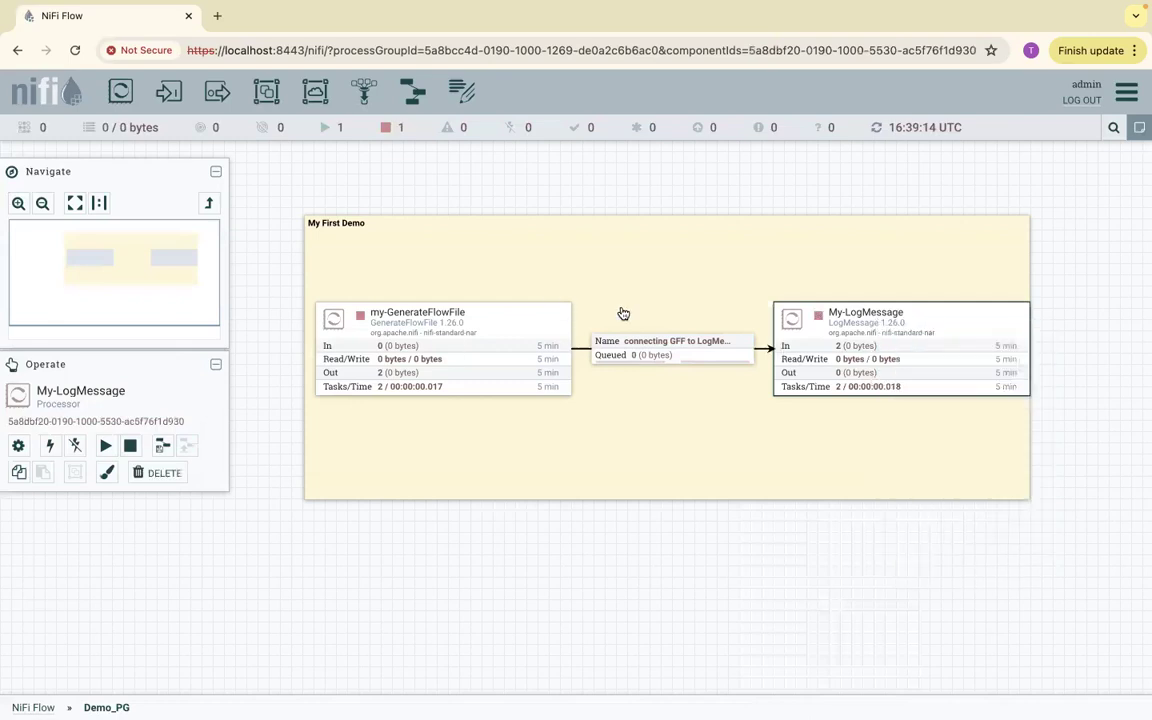
right_click(546, 333)
left_click(725, 273)
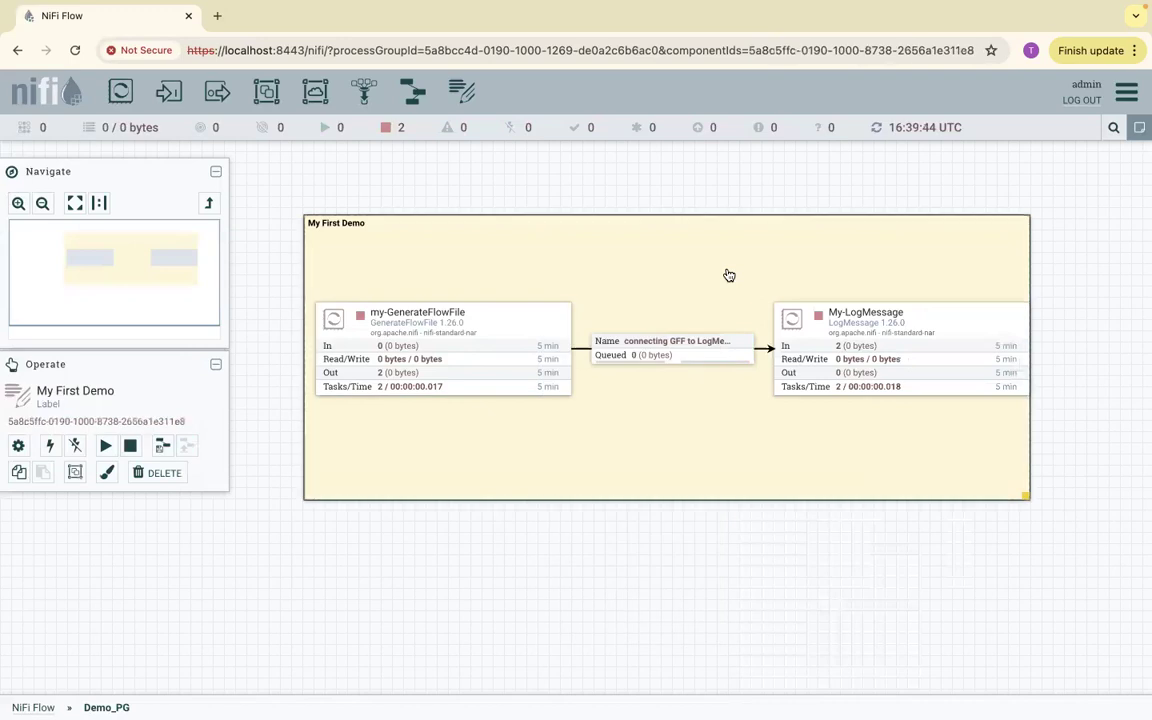
Delete the connection between the two processors and the My-LogMessage processor
right_click(690, 343)
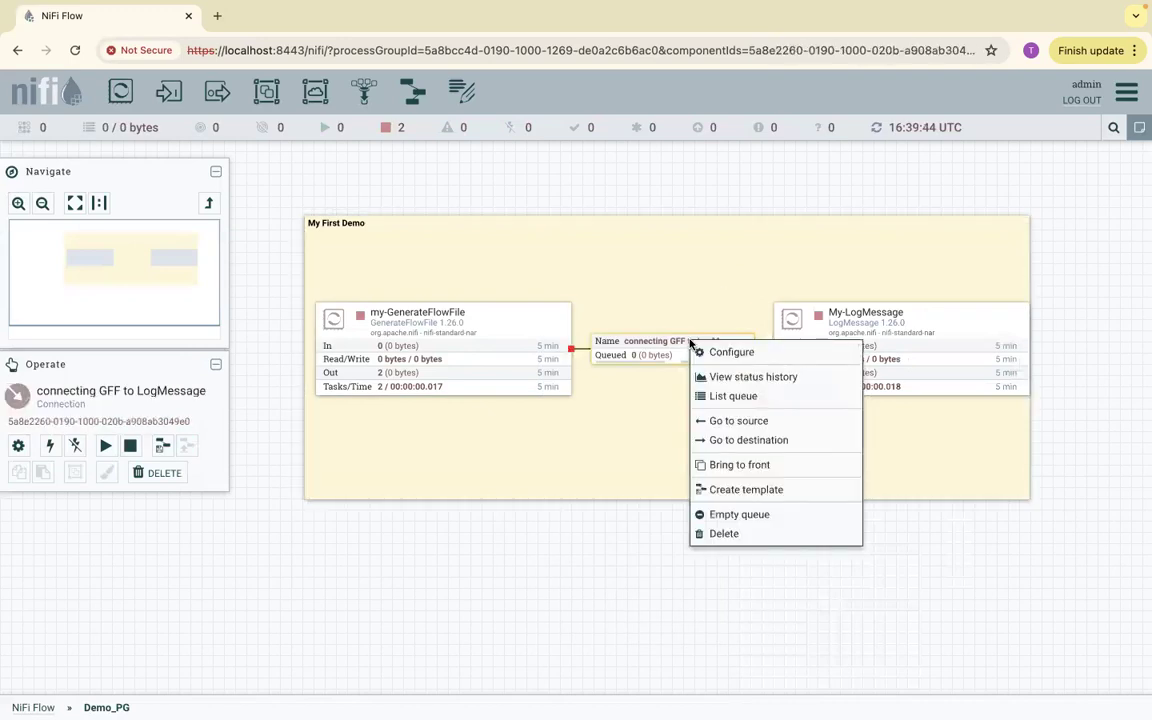
left_click(724, 531)
right_click(857, 316)
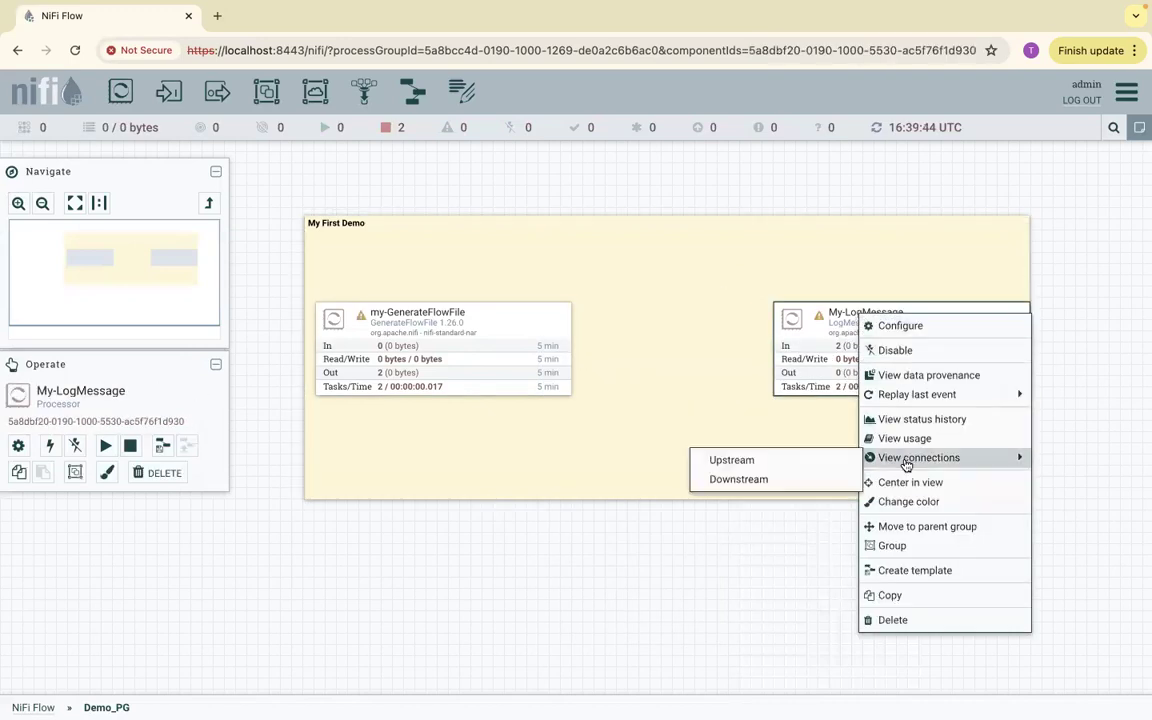
left_click(890, 621)
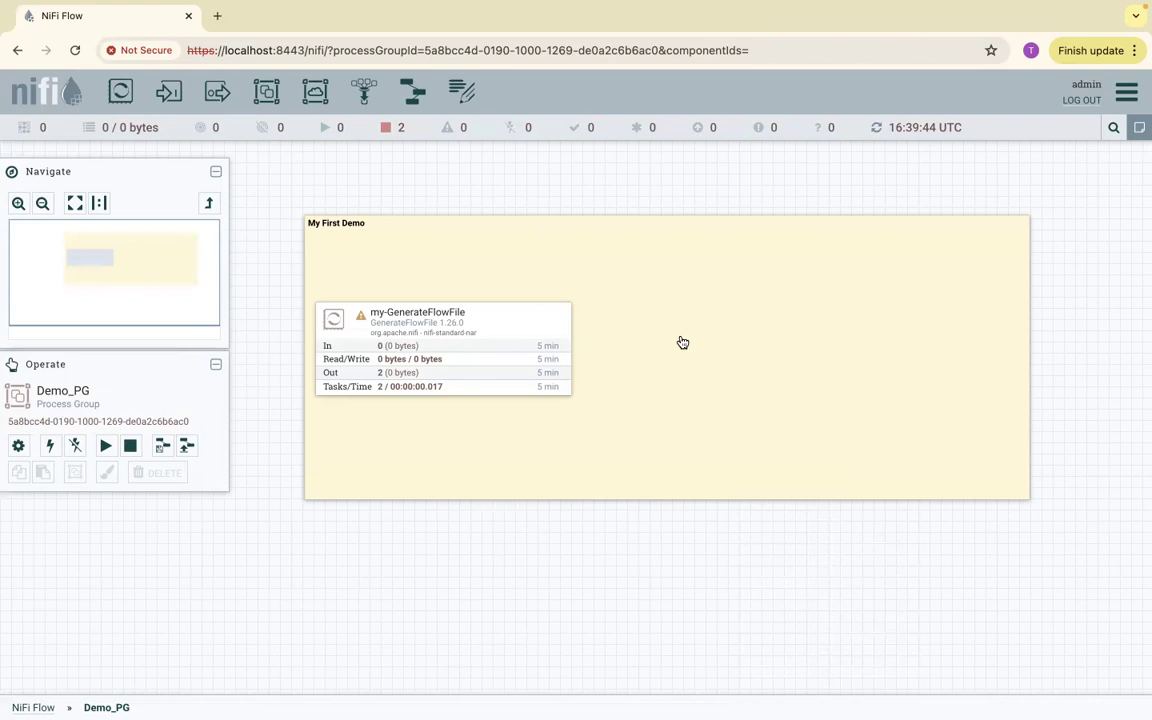
Add an output port named "output DEMO PG" inside the label and connect my-GenerateFlowFile's success relationship to it
left_click_drag(168, 92, 753, 346)
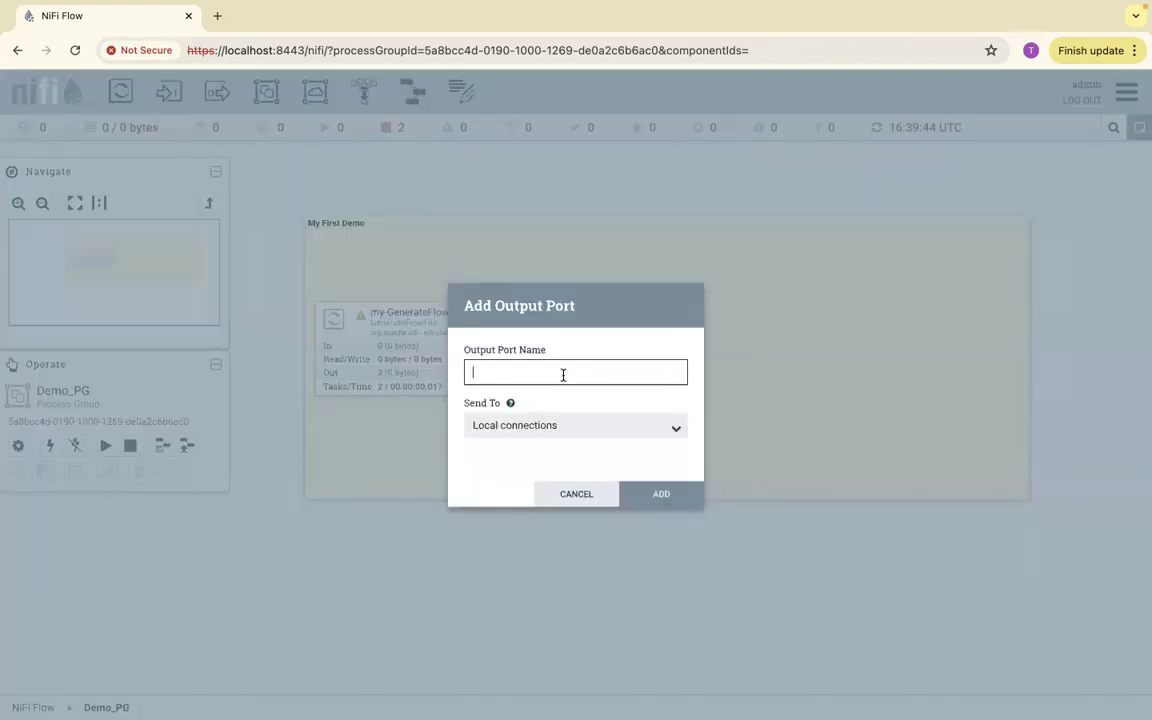
type("output DEMO PG")
left_click(661, 492)
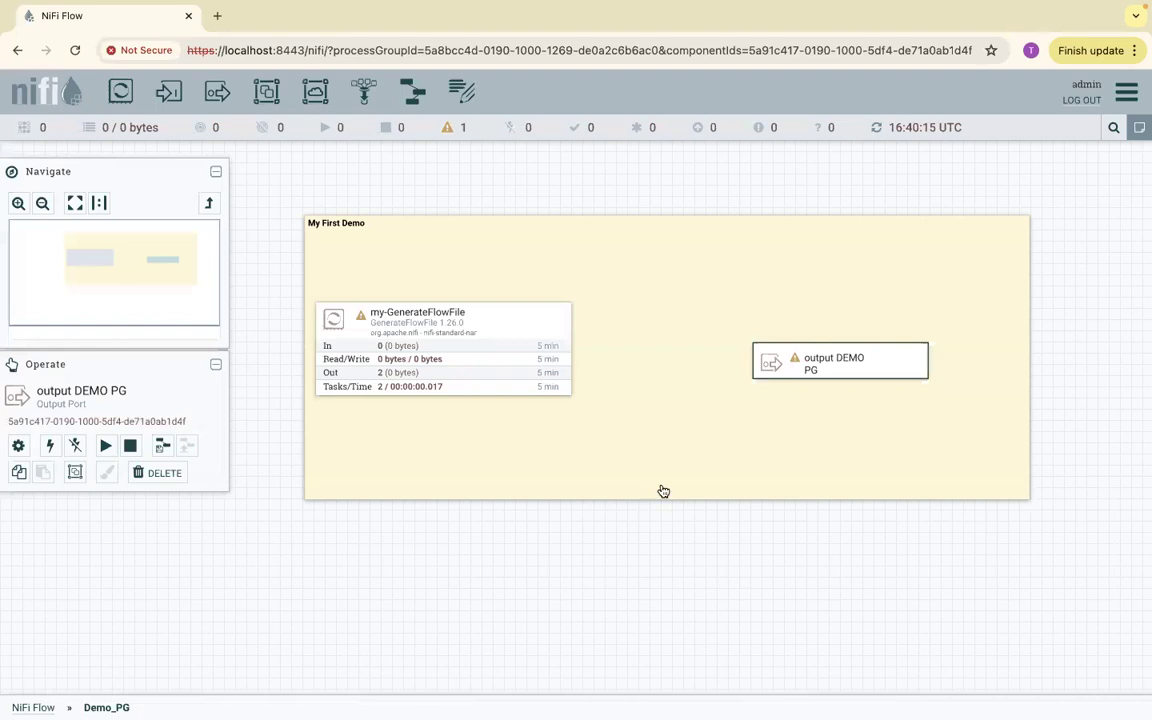
left_click_drag(443, 350, 867, 355)
left_click(836, 607)
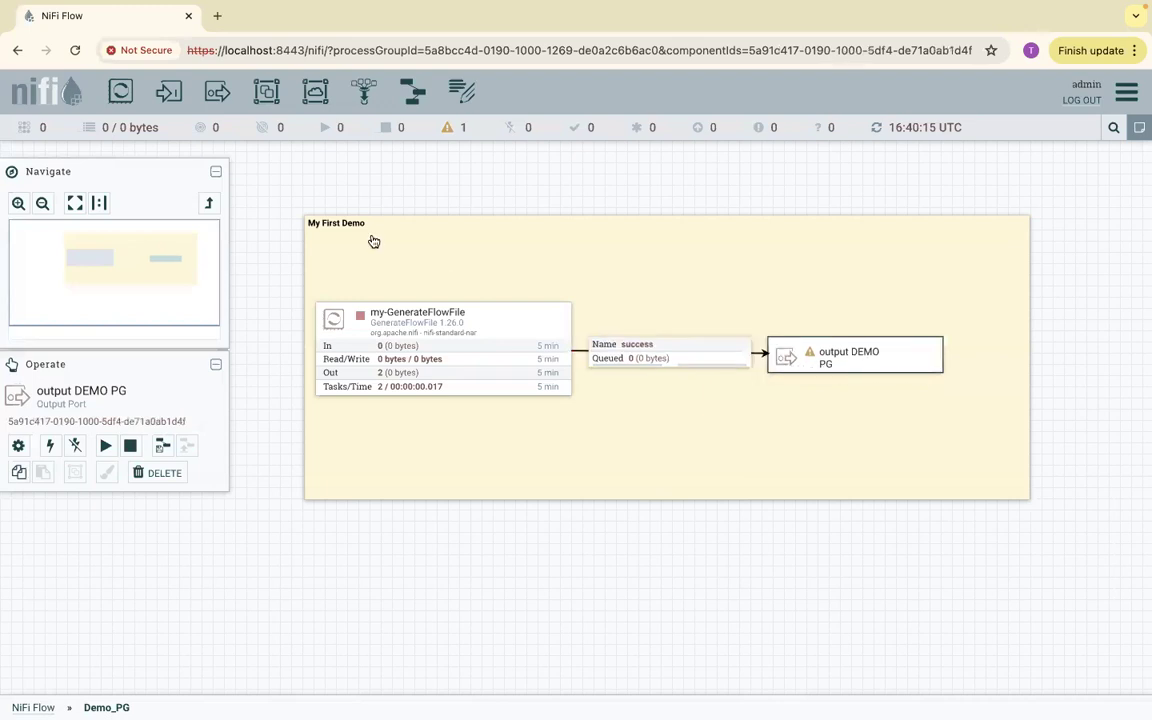
Return to the parent NiFi Flow and move Demo_PG up and left to make room for another group
left_click(208, 204)
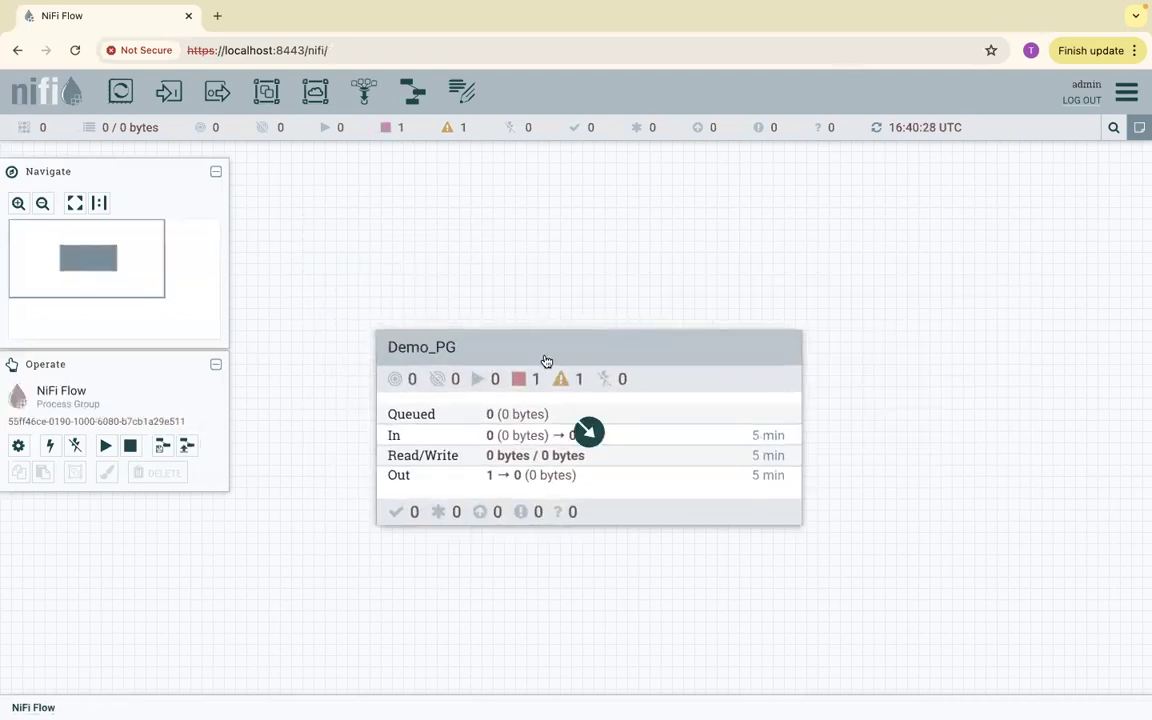
left_click_drag(537, 355, 505, 290)
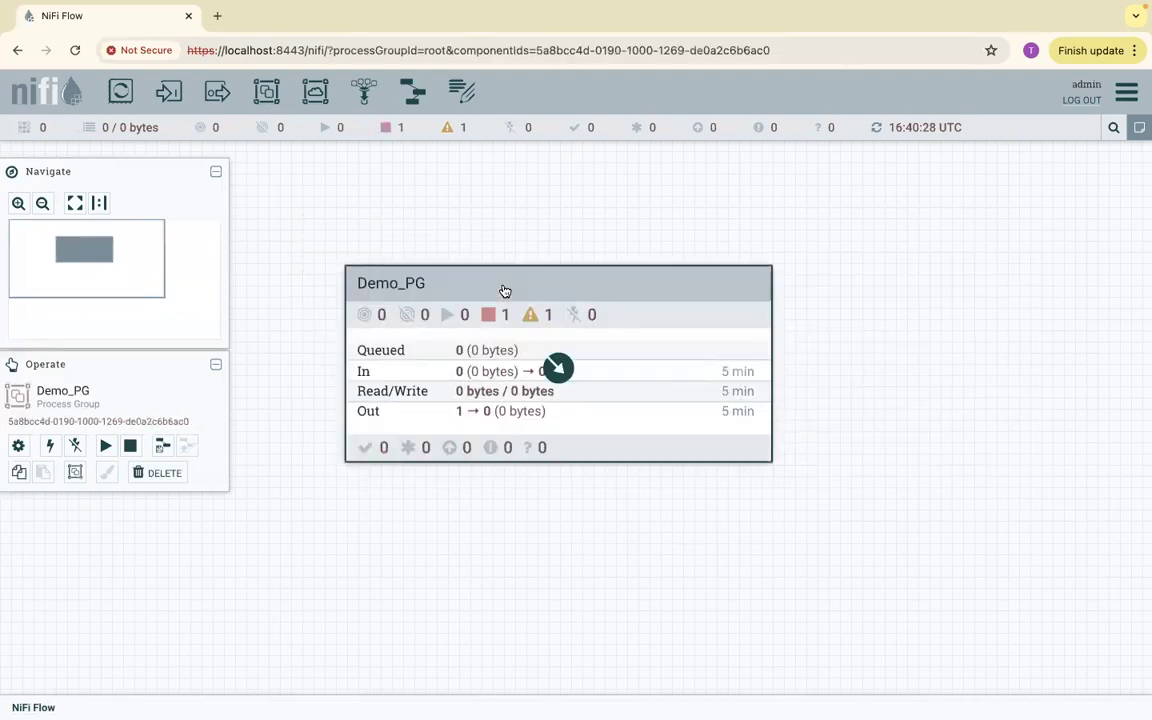
left_click(42, 204)
left_click(42, 204)
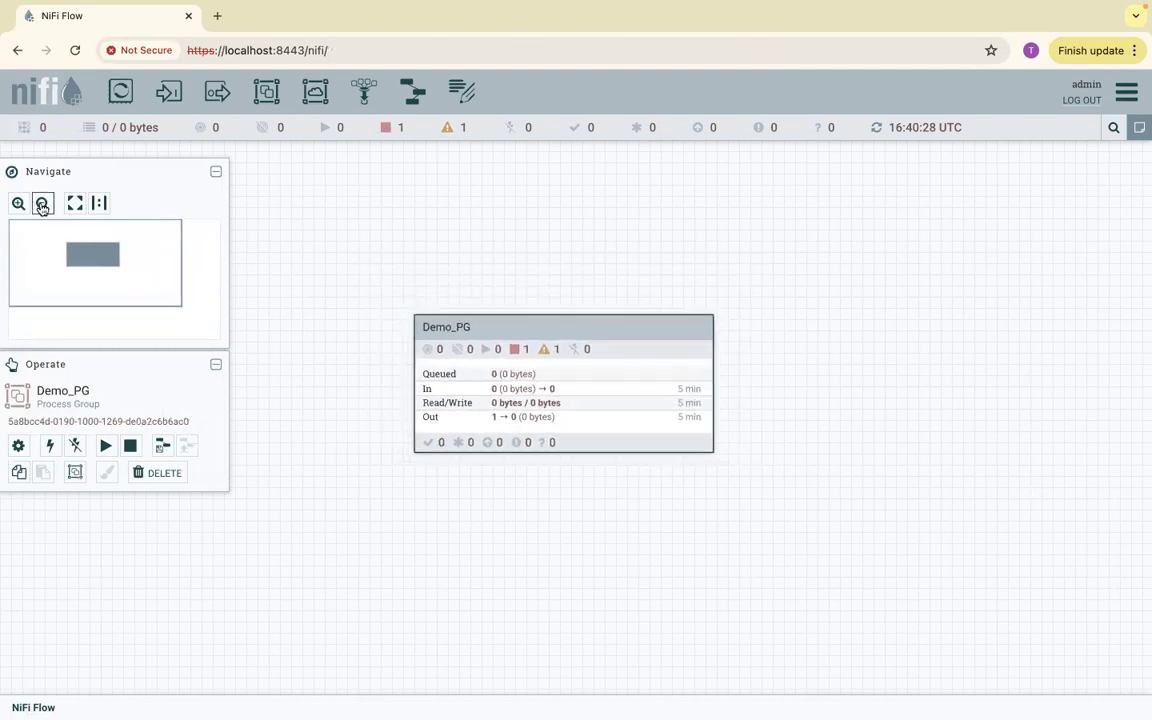
left_click(42, 204)
left_click_drag(549, 353, 437, 282)
Add a process group named "Demo destination PG" to the right of Demo_PG and adjust its position
left_click_drag(266, 91, 742, 275)
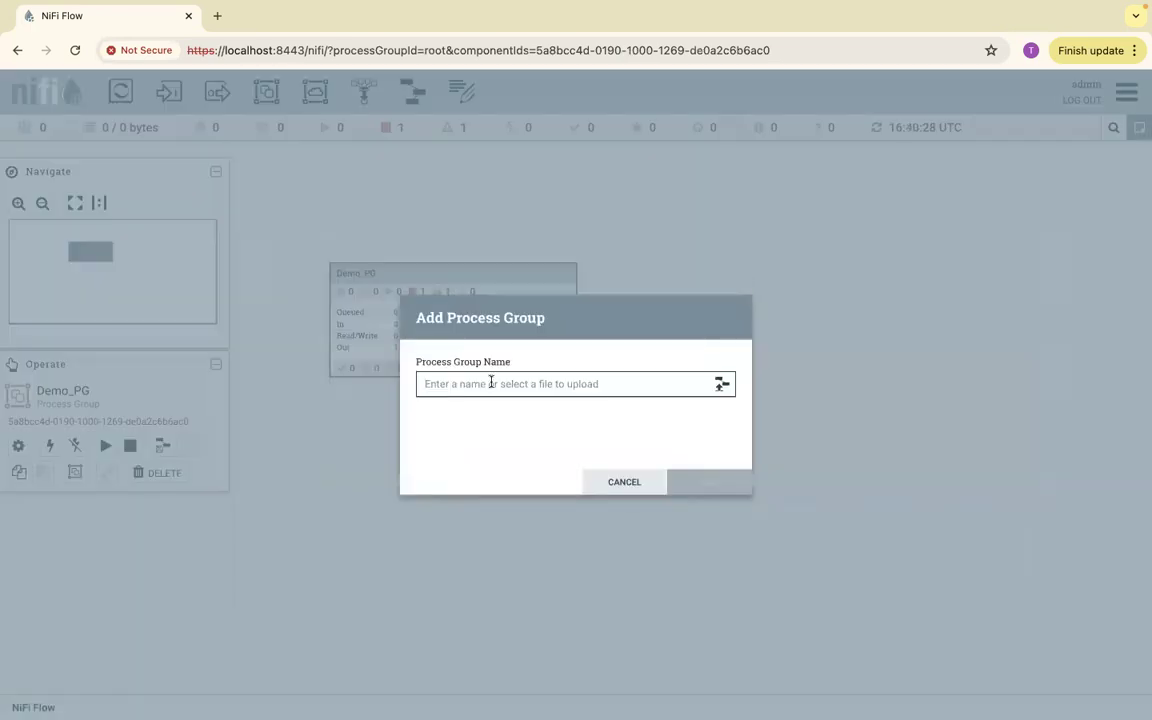
type("Demo destination PG")
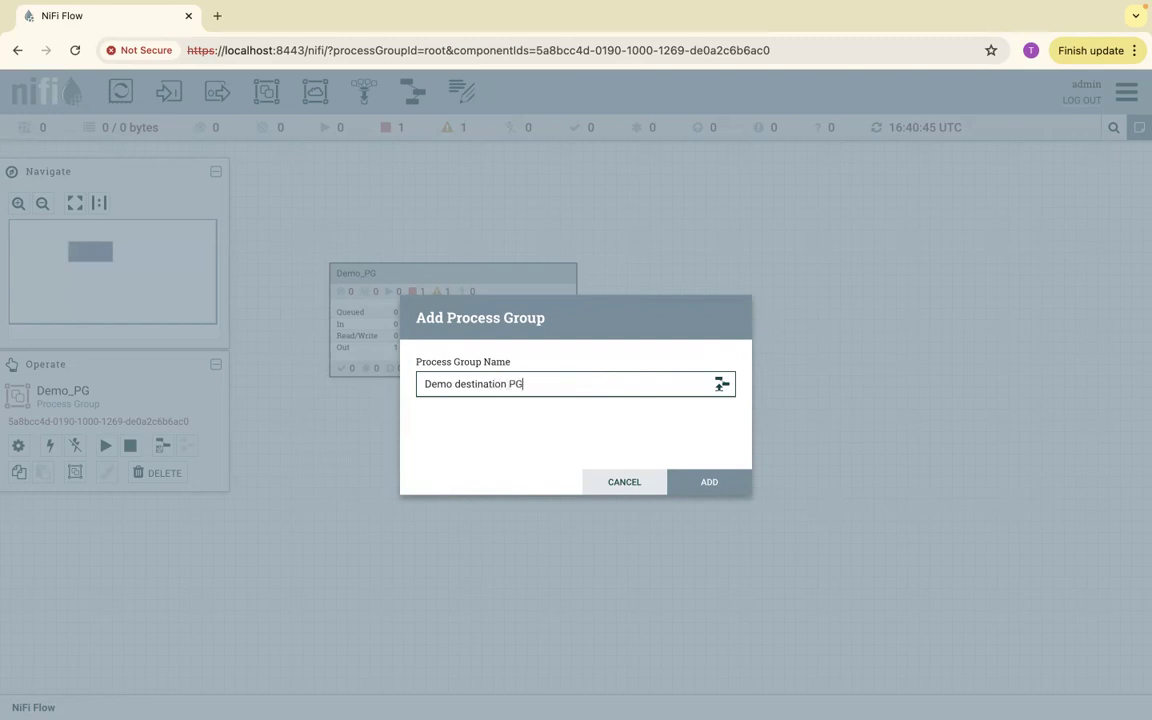
left_click(725, 472)
left_click_drag(815, 280, 799, 286)
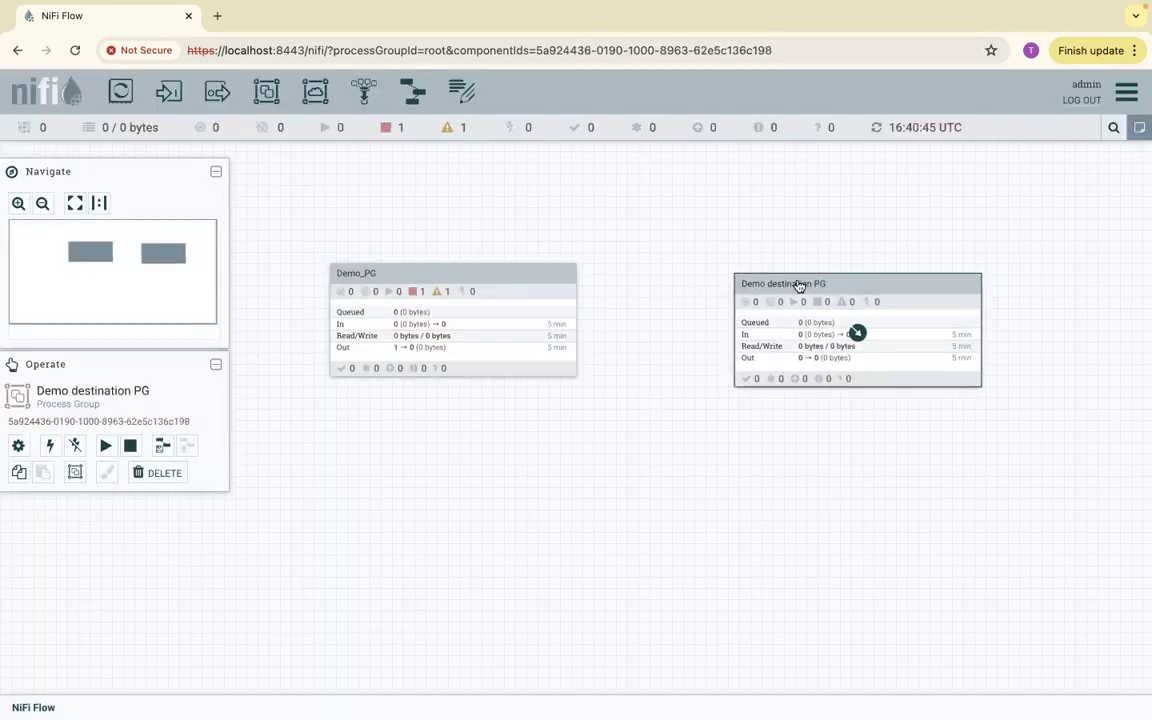
Enter the Demo destination PG group and add a LogMessage processor to its canvas
double_click(796, 285)
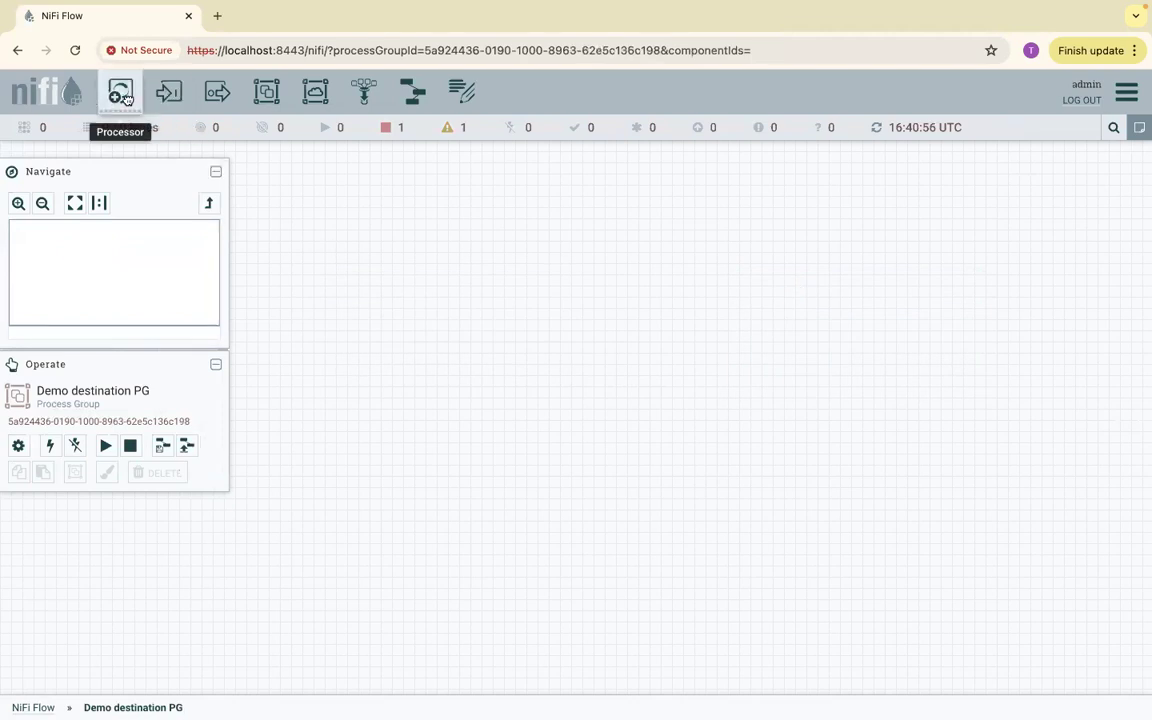
left_click_drag(120, 91, 688, 272)
type("Logm")
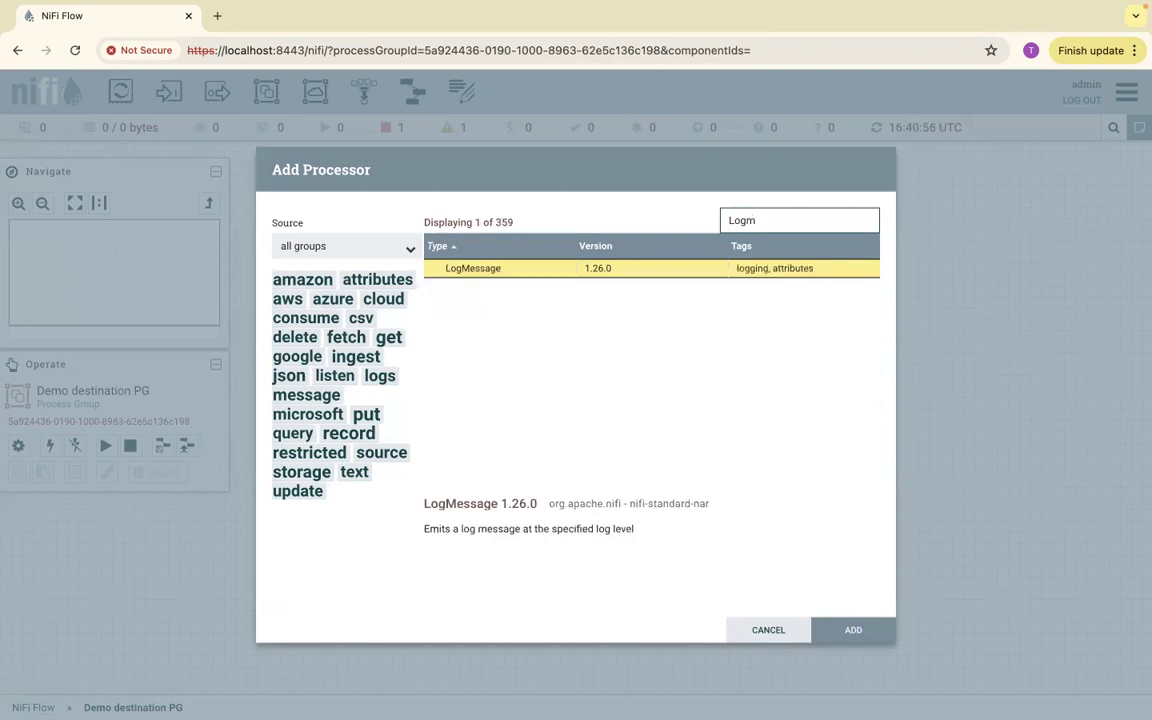
key("Return")
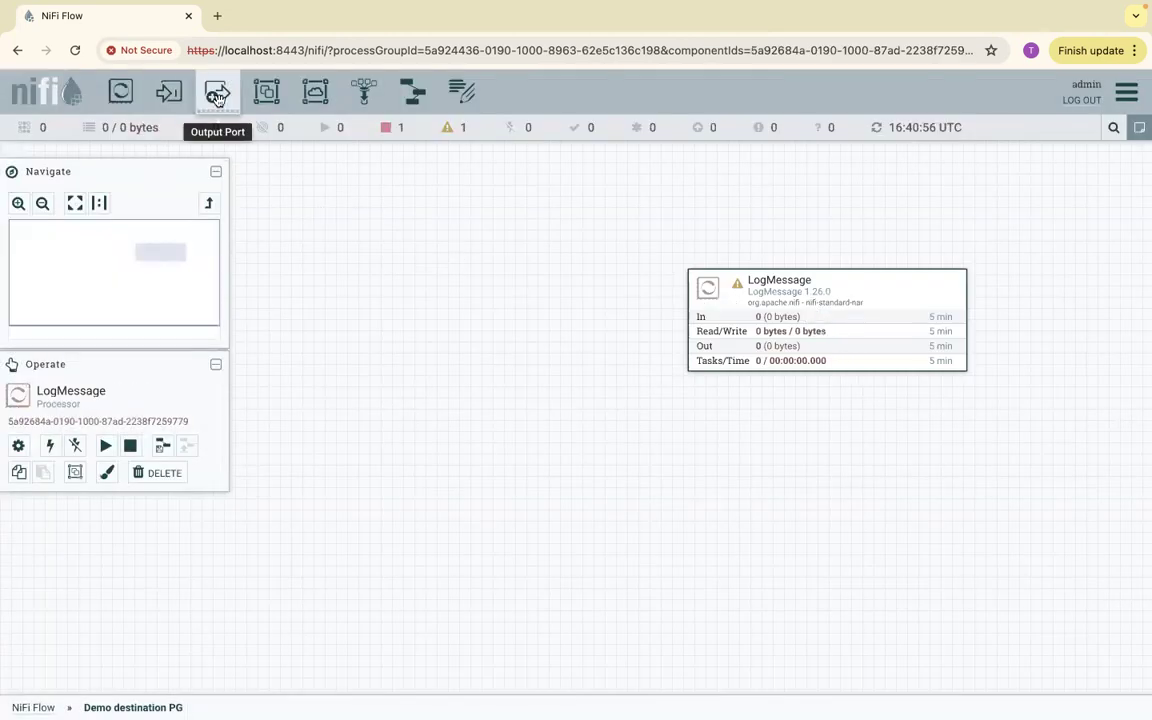
Add an input port named "Input" beside LogMessage and connect it to that processor
left_click_drag(169, 91, 511, 284)
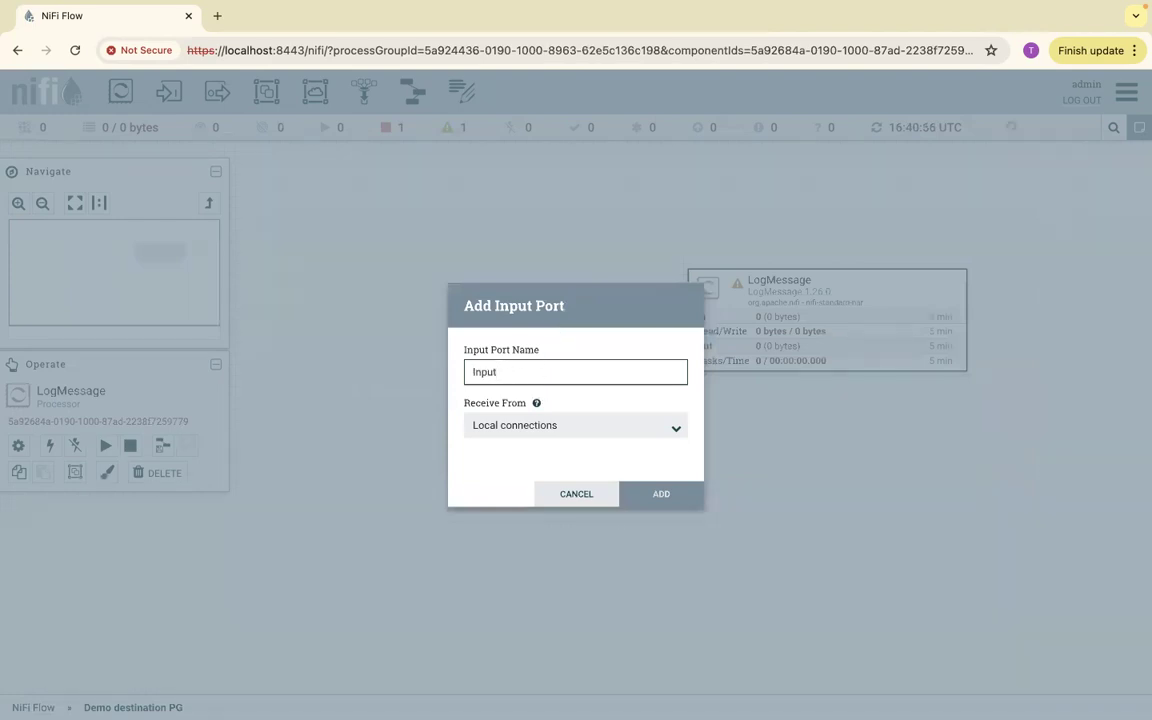
type("Input")
key("Return")
left_click_drag(650, 350, 504, 350)
left_click_drag(554, 380, 822, 356)
left_click(832, 598)
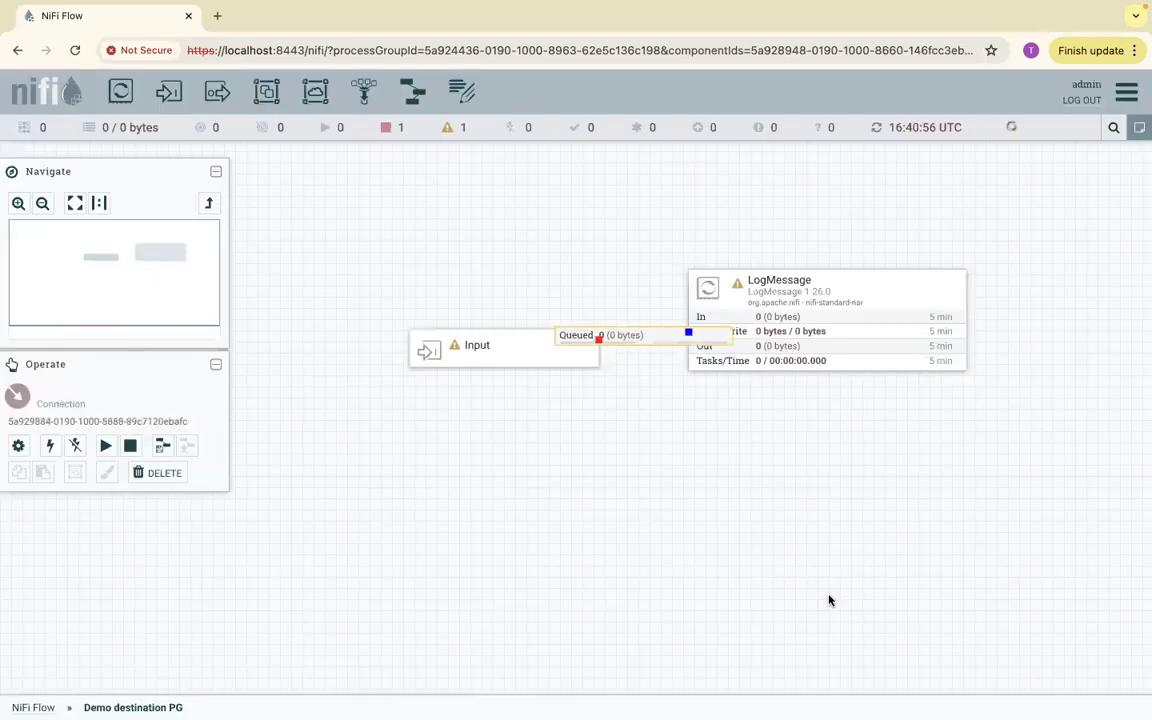
Configure LogMessage to automatically terminate its success relationship, and move the Input port farther away from the processor
right_click(790, 293)
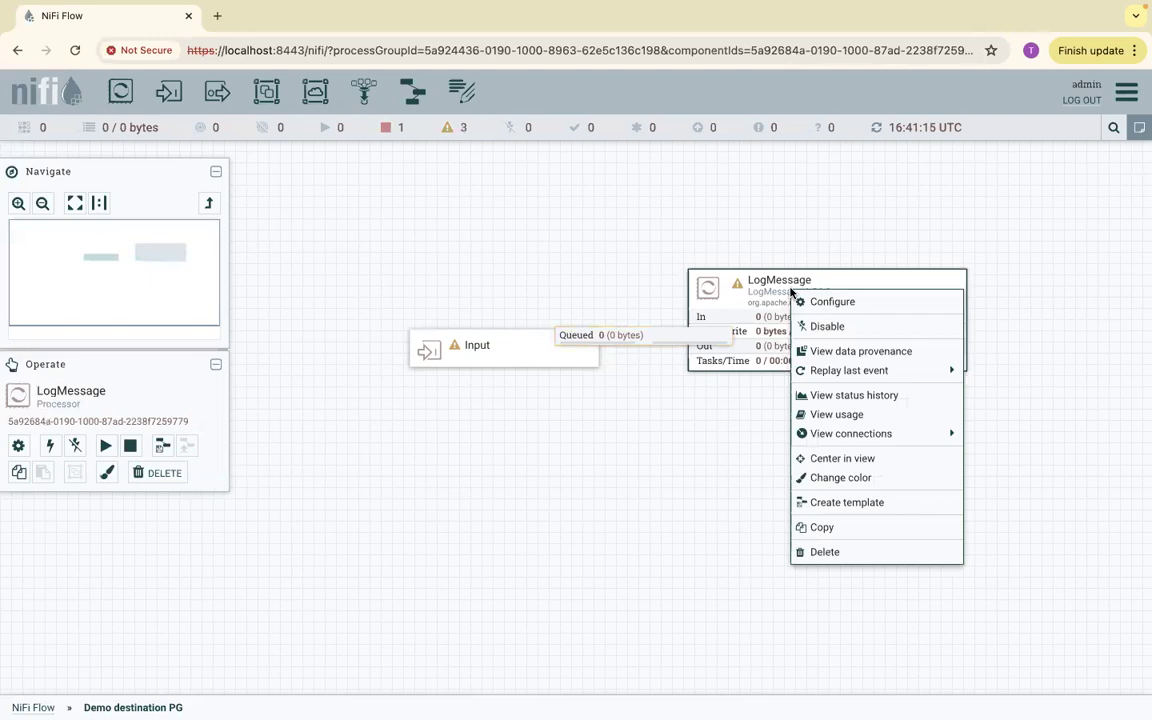
left_click(835, 301)
left_click(557, 274)
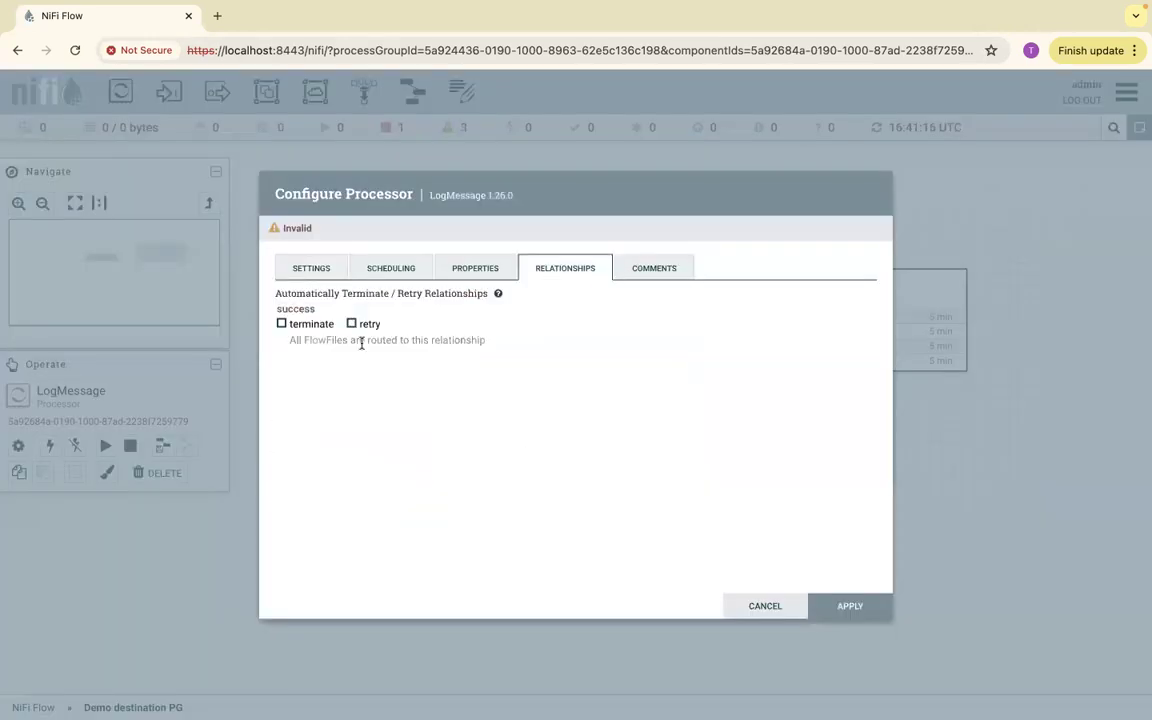
left_click(282, 323)
left_click(852, 606)
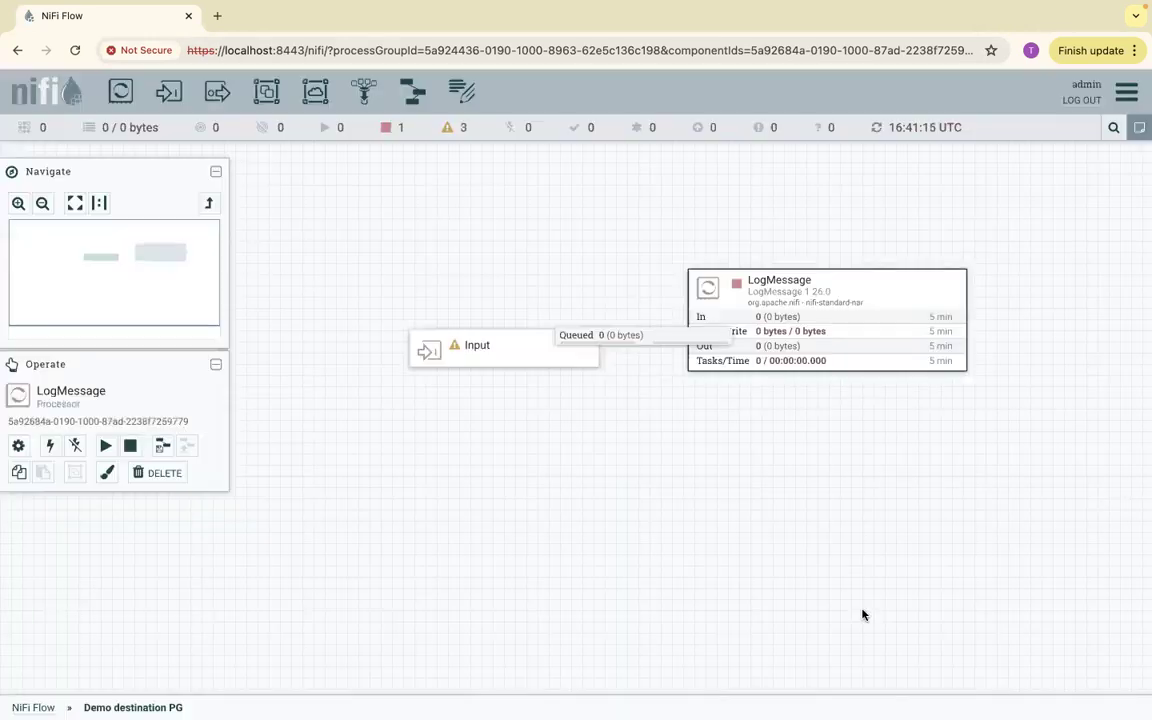
left_click_drag(467, 347, 395, 318)
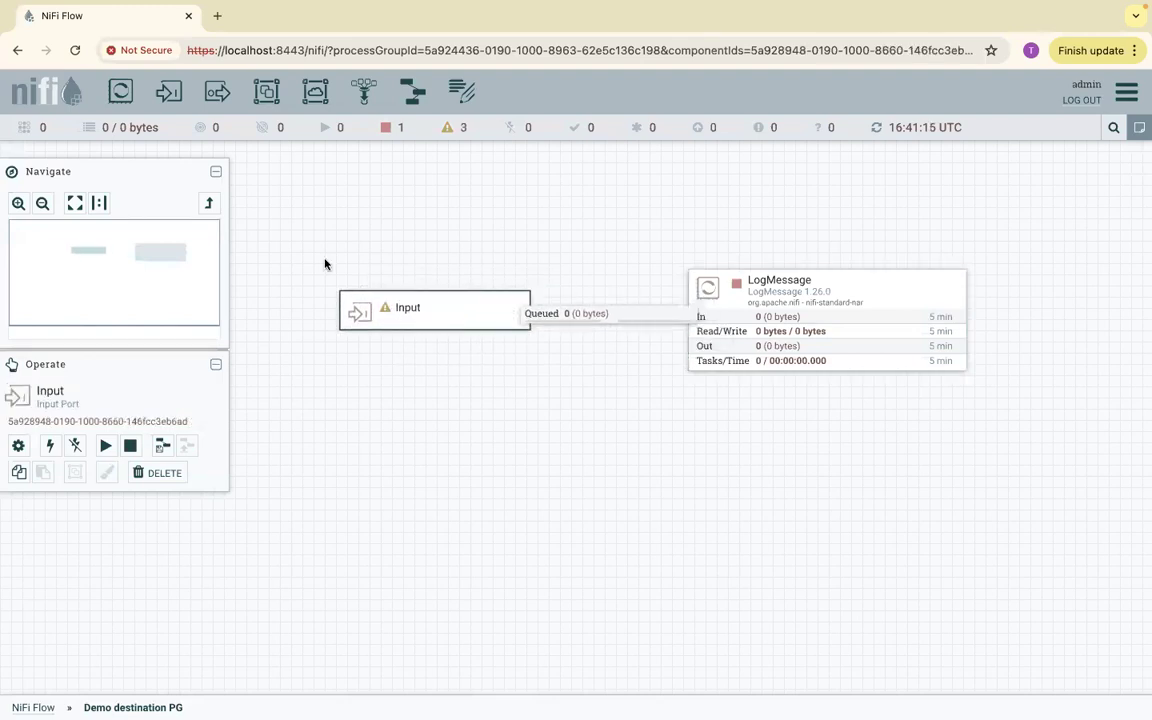
Return to the parent NiFi Flow, connect Demo_PG's "output DEMO PG" port to Demo destination PG's "Input" port, and space the groups farther apart
left_click(211, 203)
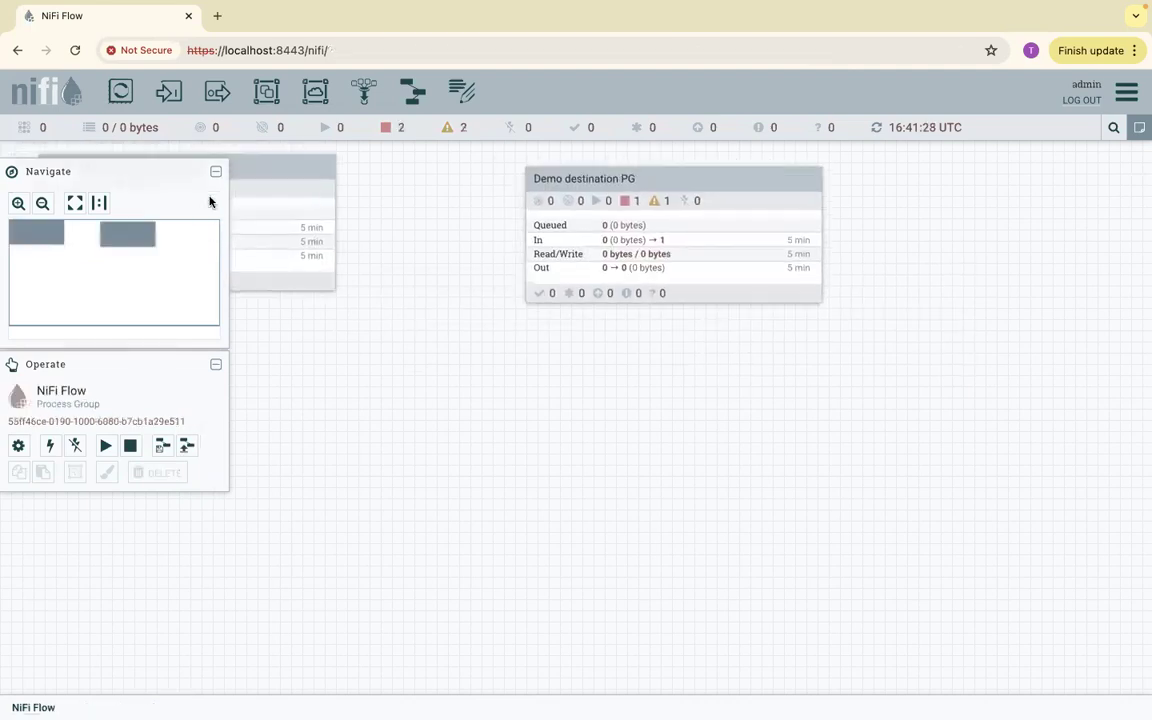
left_click_drag(760, 291, 750, 279)
left_click_drag(453, 323, 800, 327)
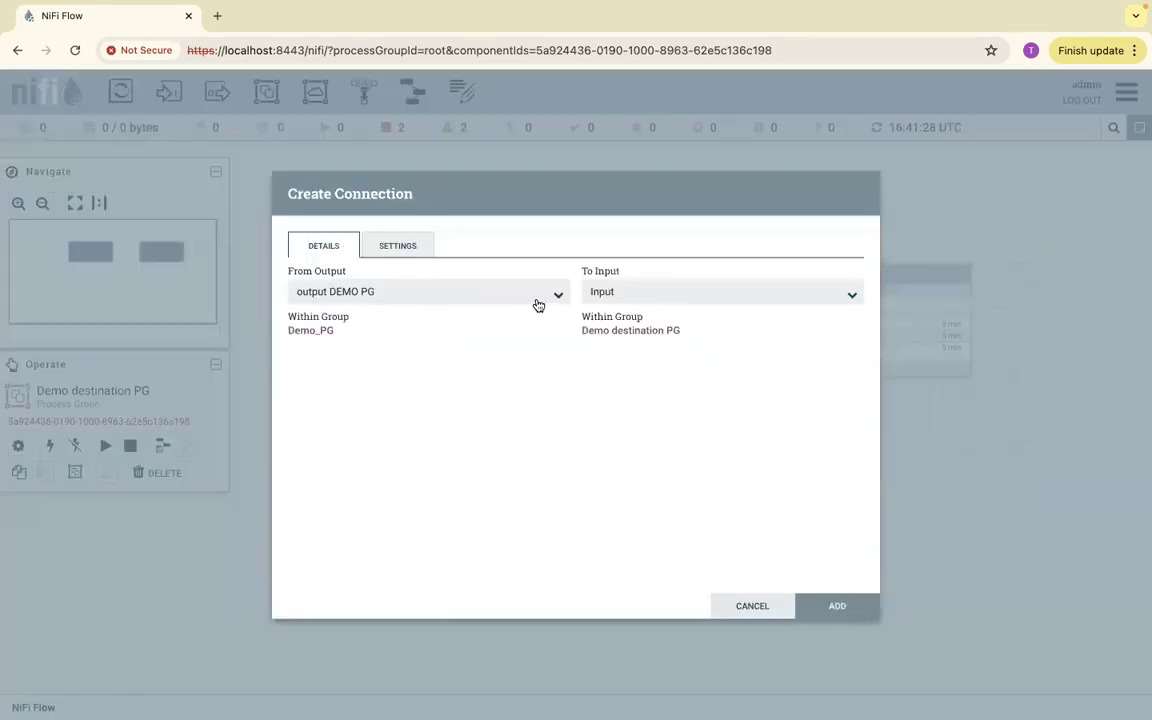
left_click(393, 297)
left_click(393, 297)
left_click(722, 294)
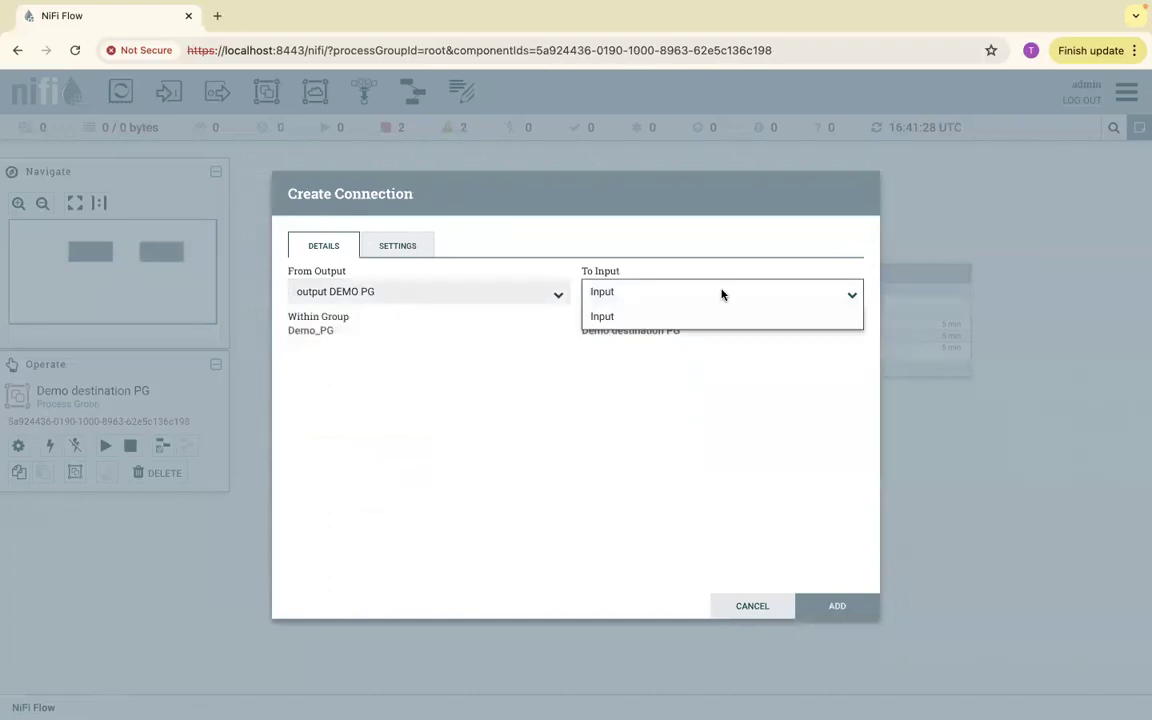
left_click(722, 294)
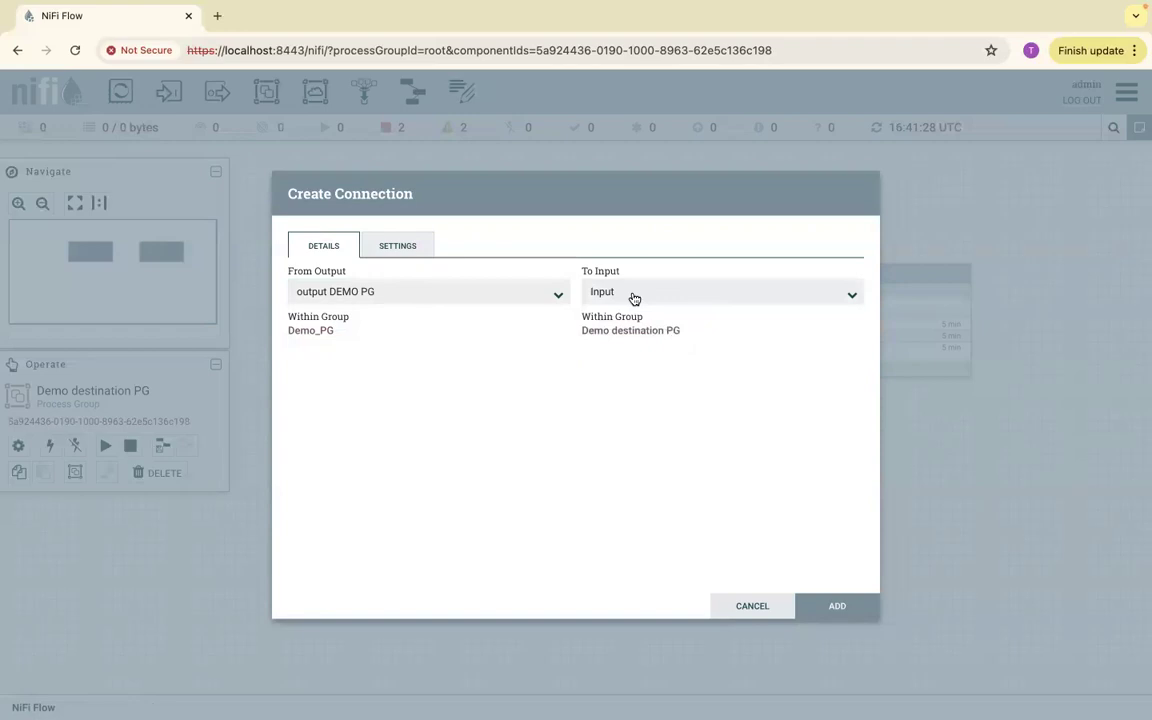
left_click(547, 297)
left_click(547, 297)
left_click(838, 606)
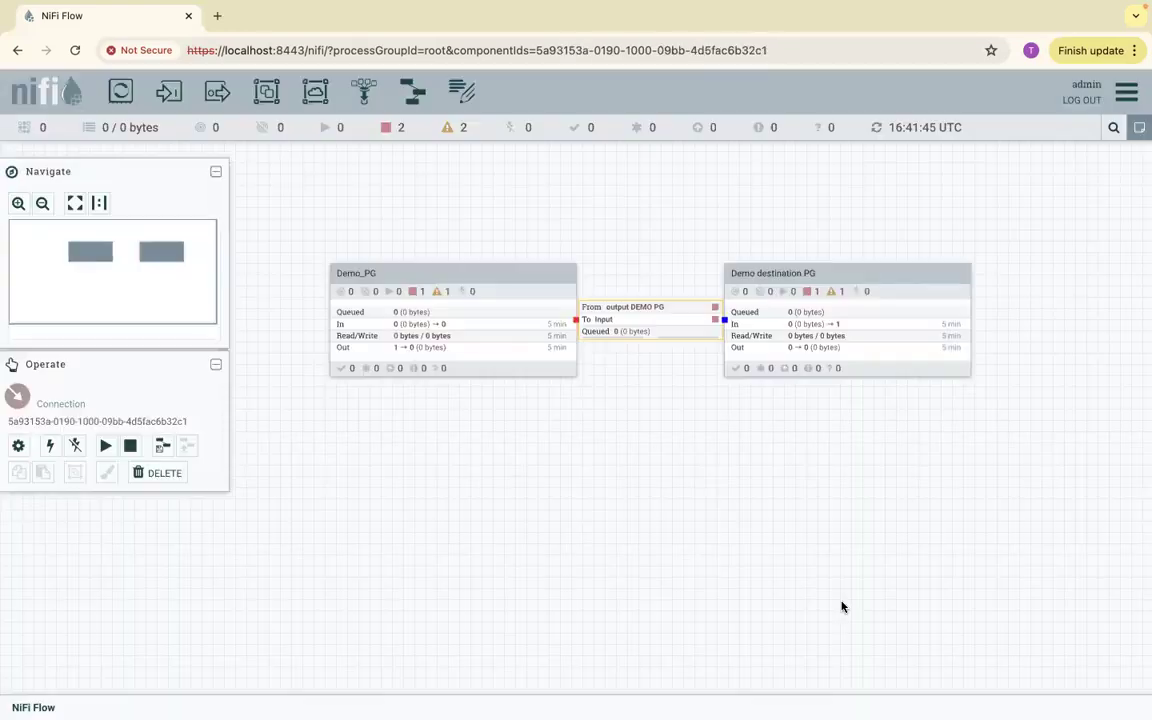
left_click_drag(452, 272, 418, 275)
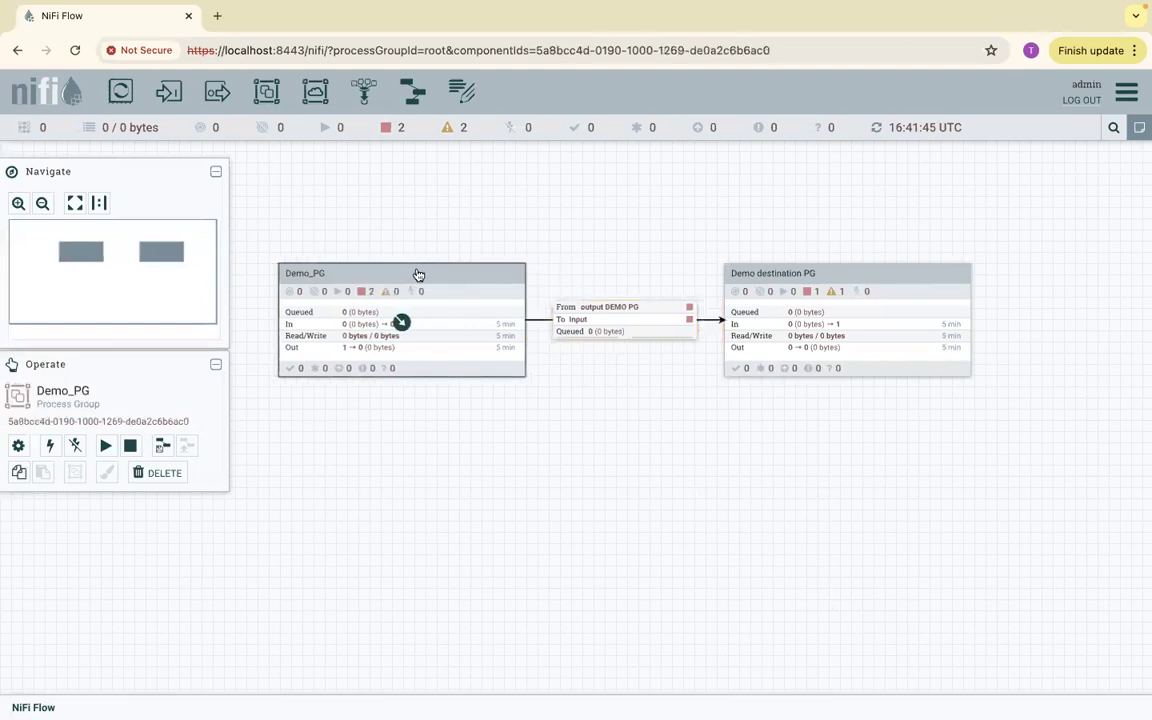
Start the Demo_PG process group and refresh the canvas
right_click(461, 278)
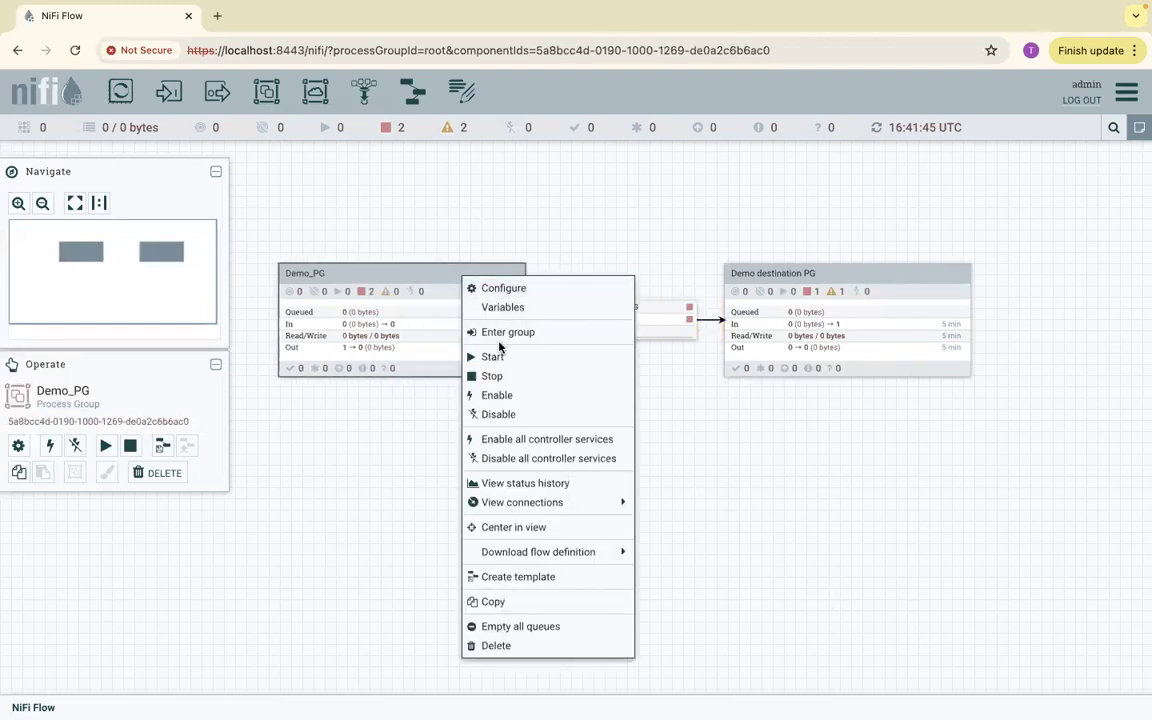
left_click(501, 384)
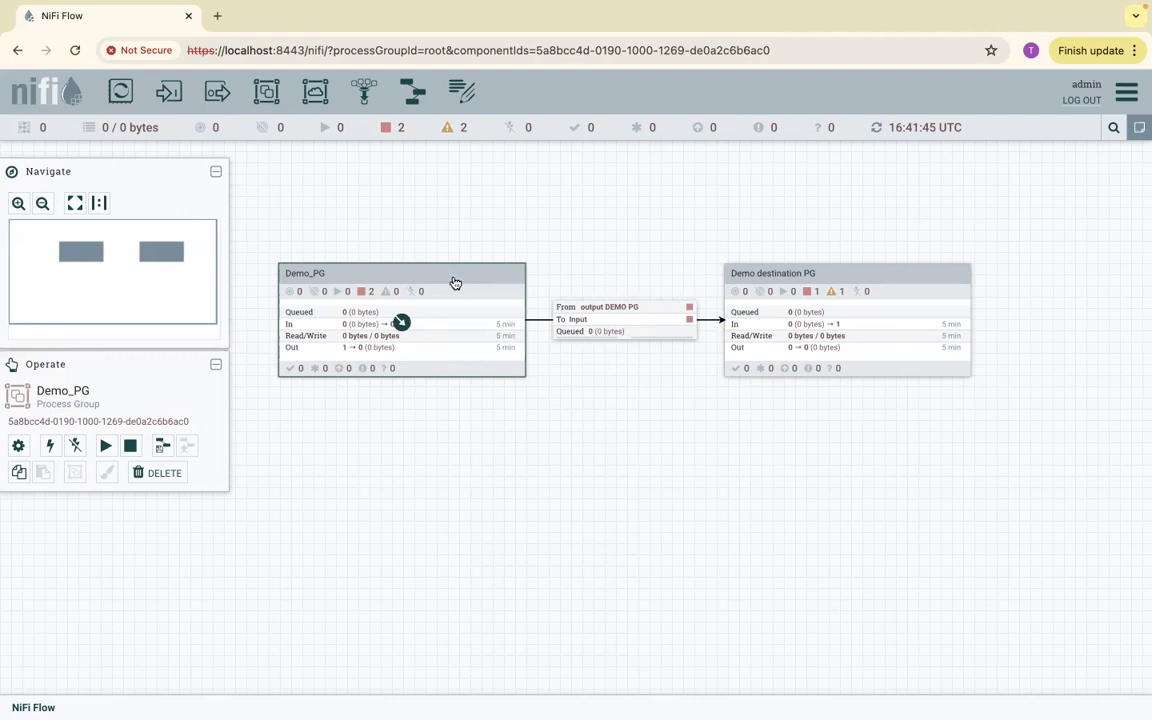
right_click(454, 279)
left_click(492, 359)
right_click(456, 366)
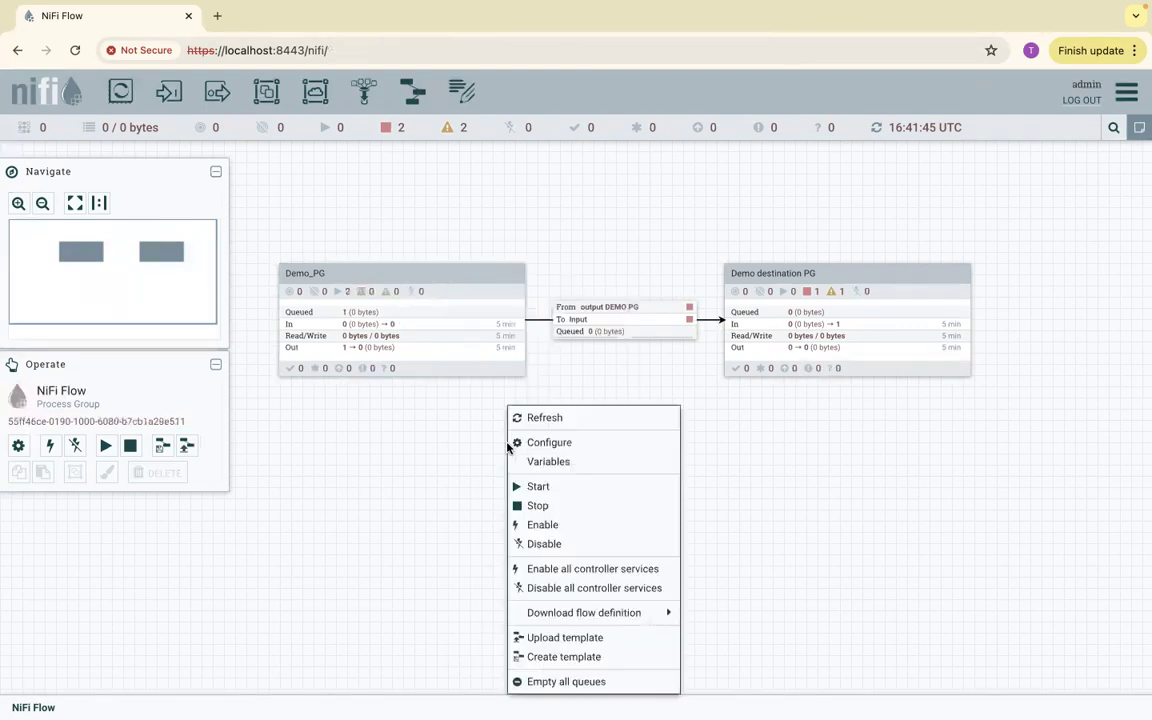
left_click(486, 377)
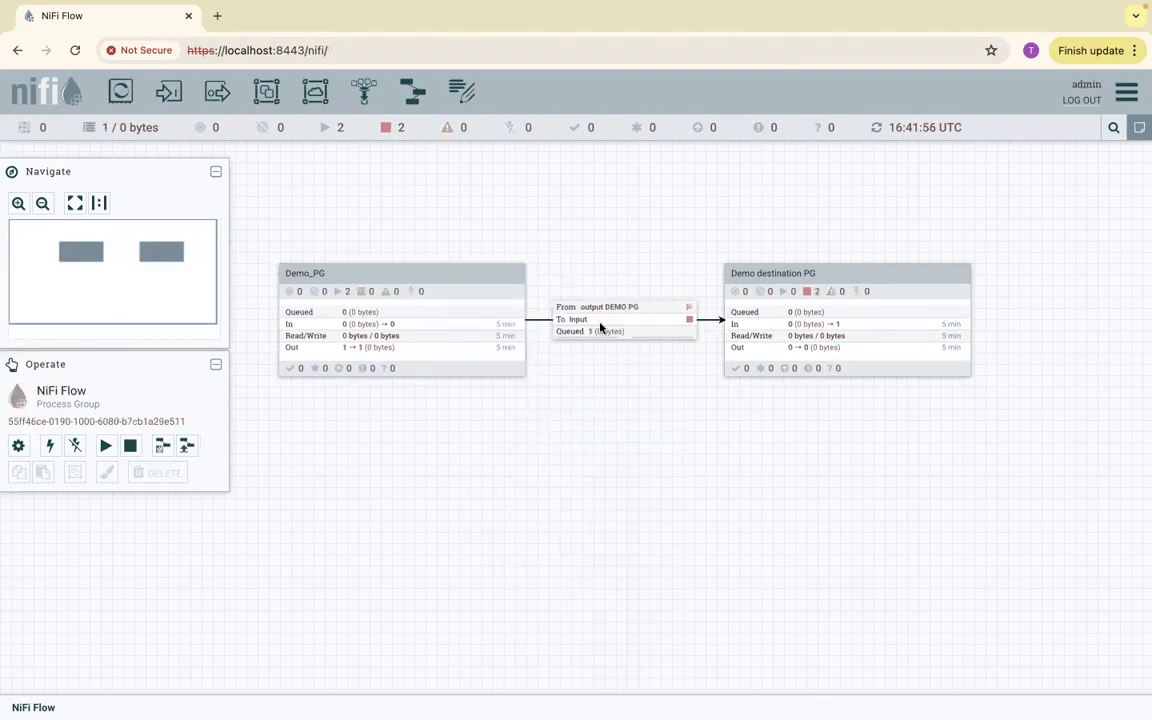
Start the Demo destination PG process group and refresh the canvas
left_click(842, 277)
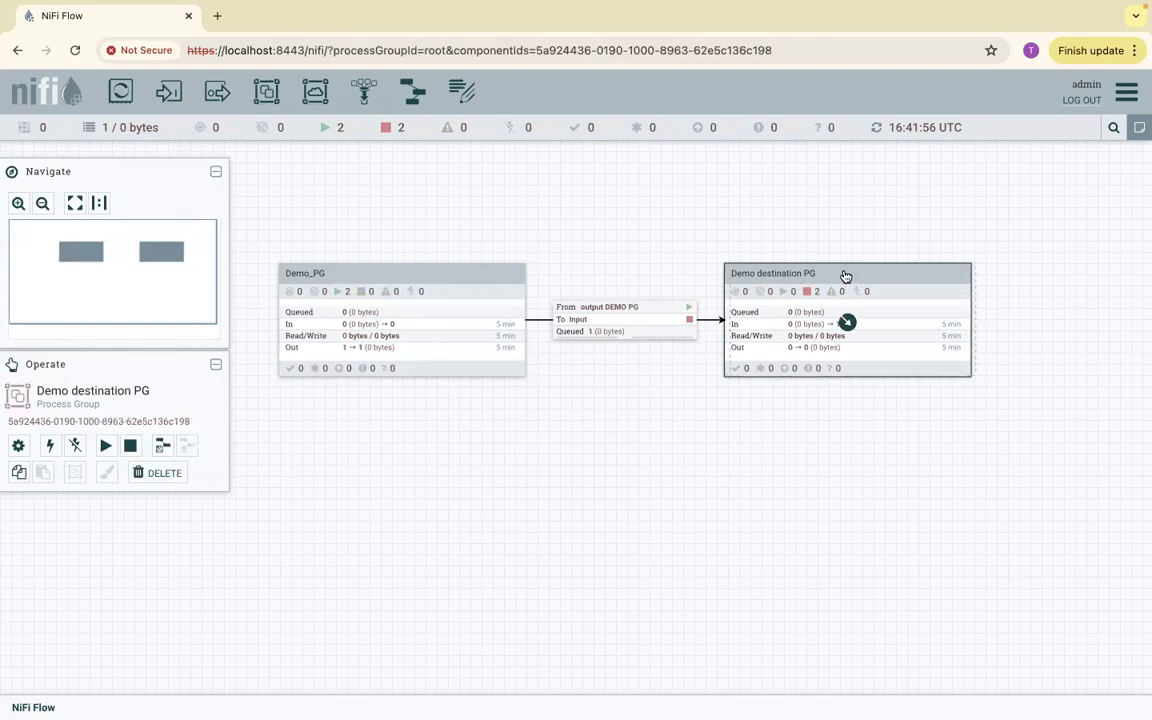
left_click_drag(845, 276, 846, 277)
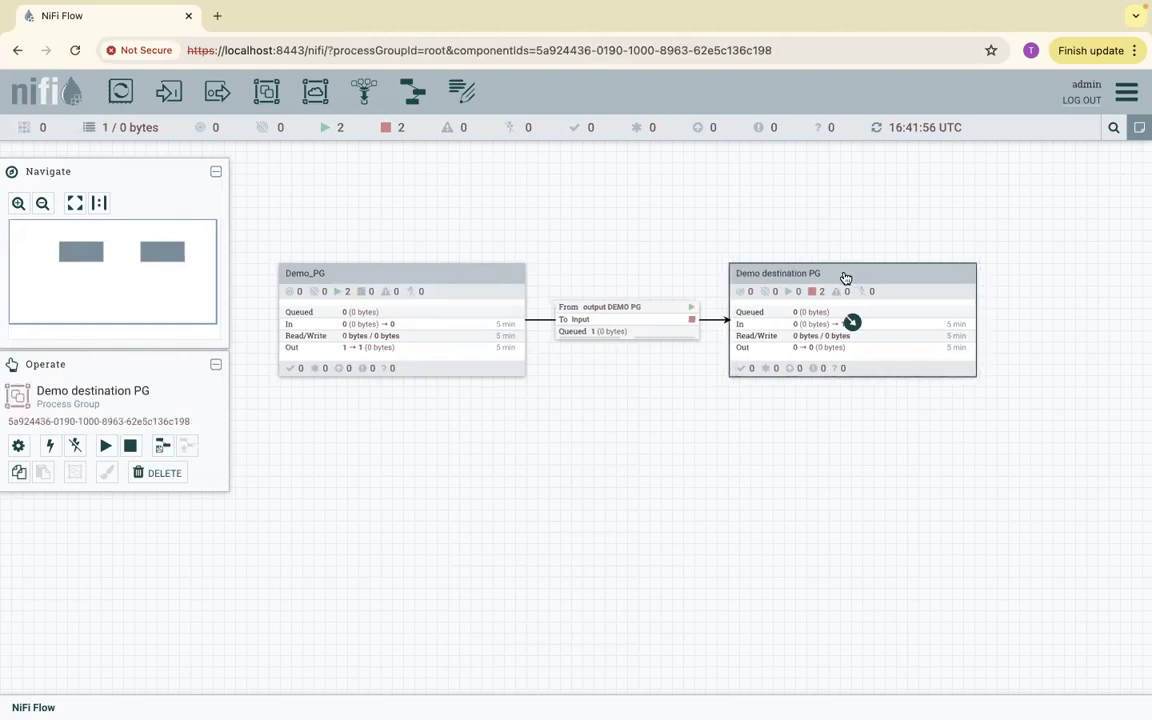
right_click(824, 273)
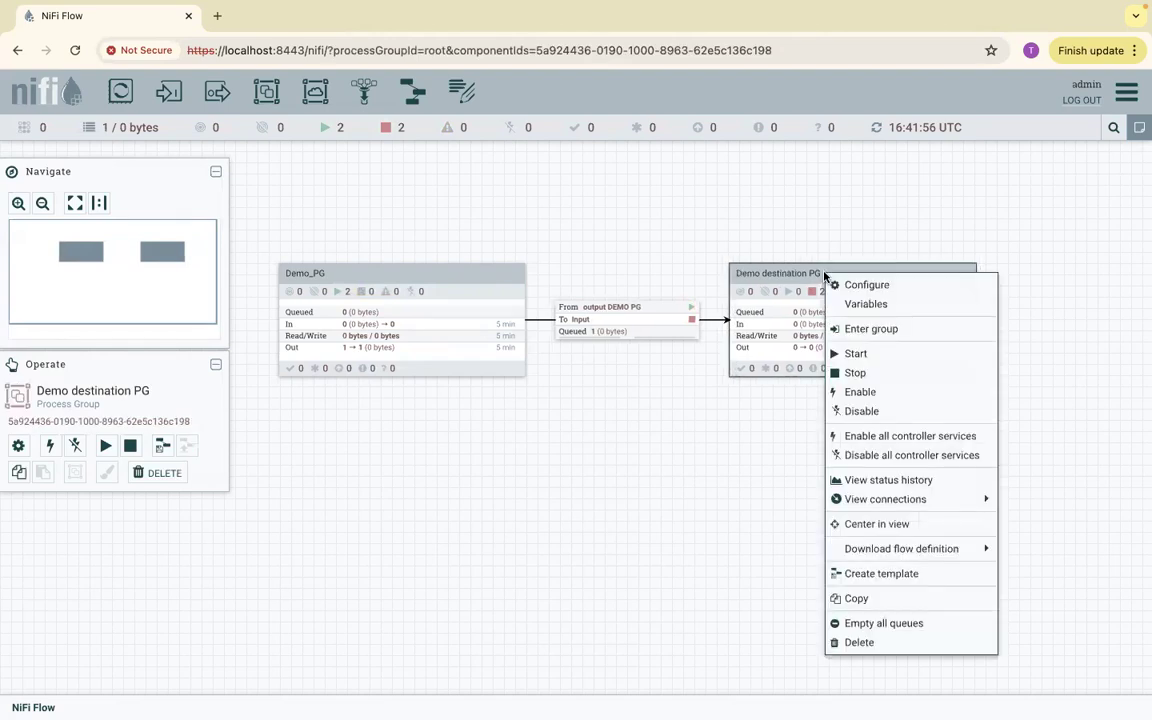
left_click(858, 354)
right_click(768, 405)
left_click(810, 416)
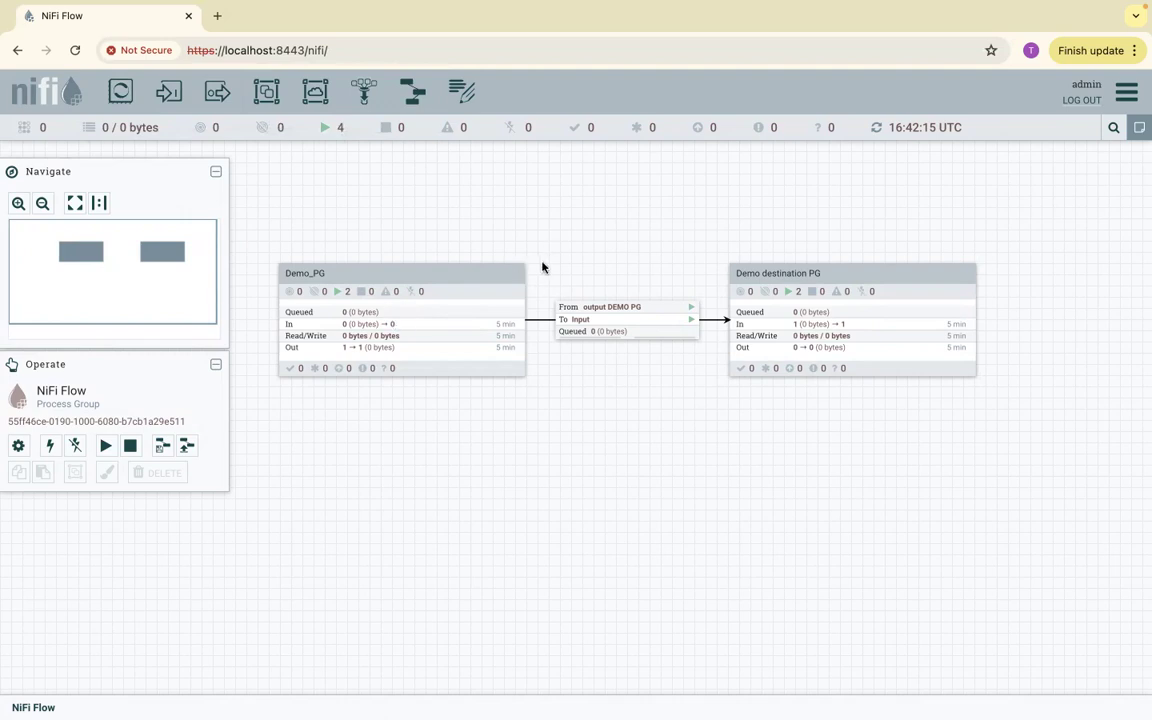
Create a template of the whole NiFi Flow named "myFirstTemplate"
right_click(508, 274)
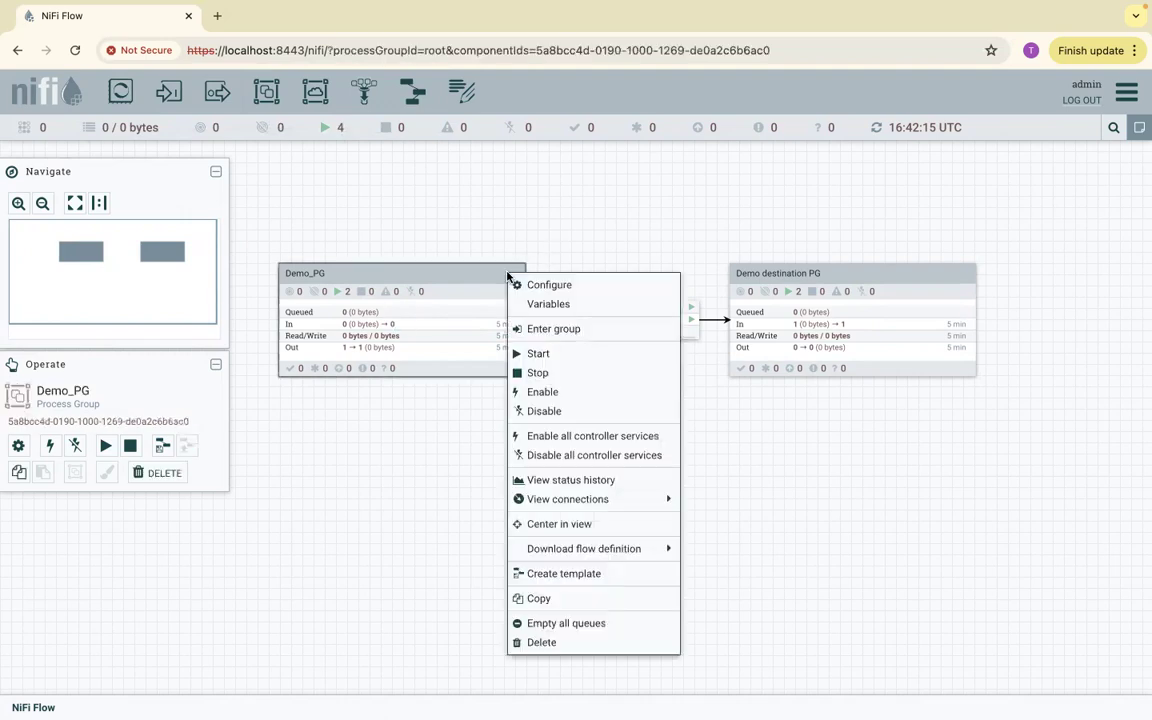
left_click(658, 216)
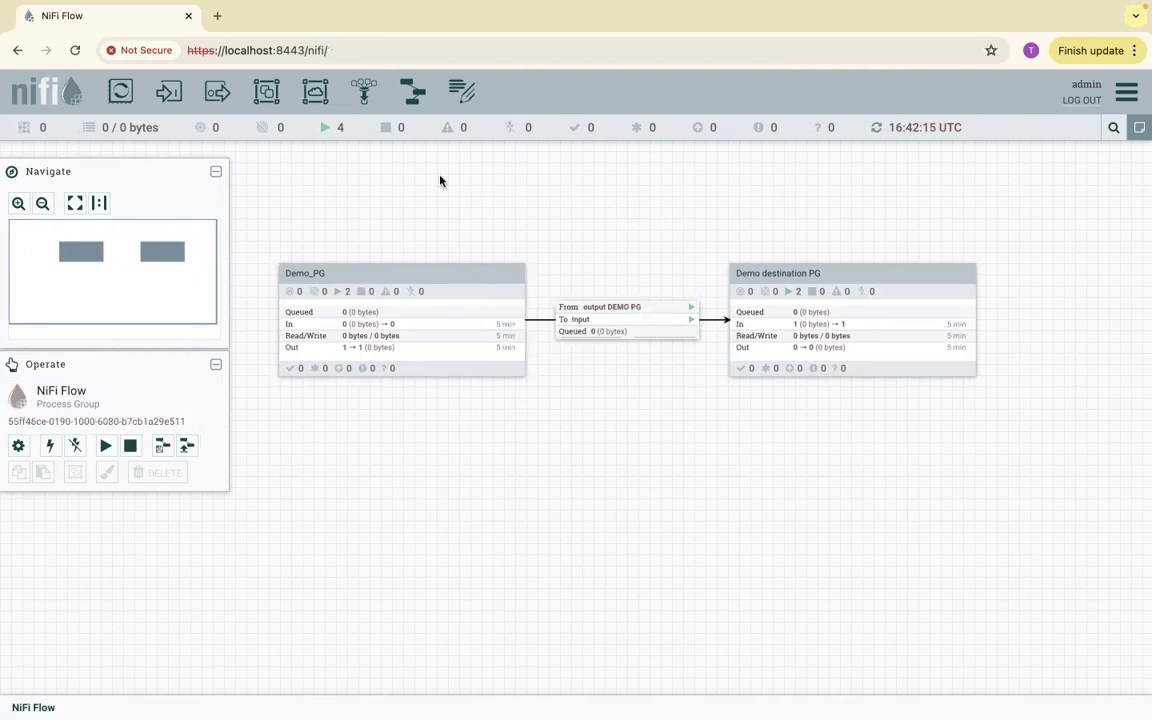
right_click(445, 208)
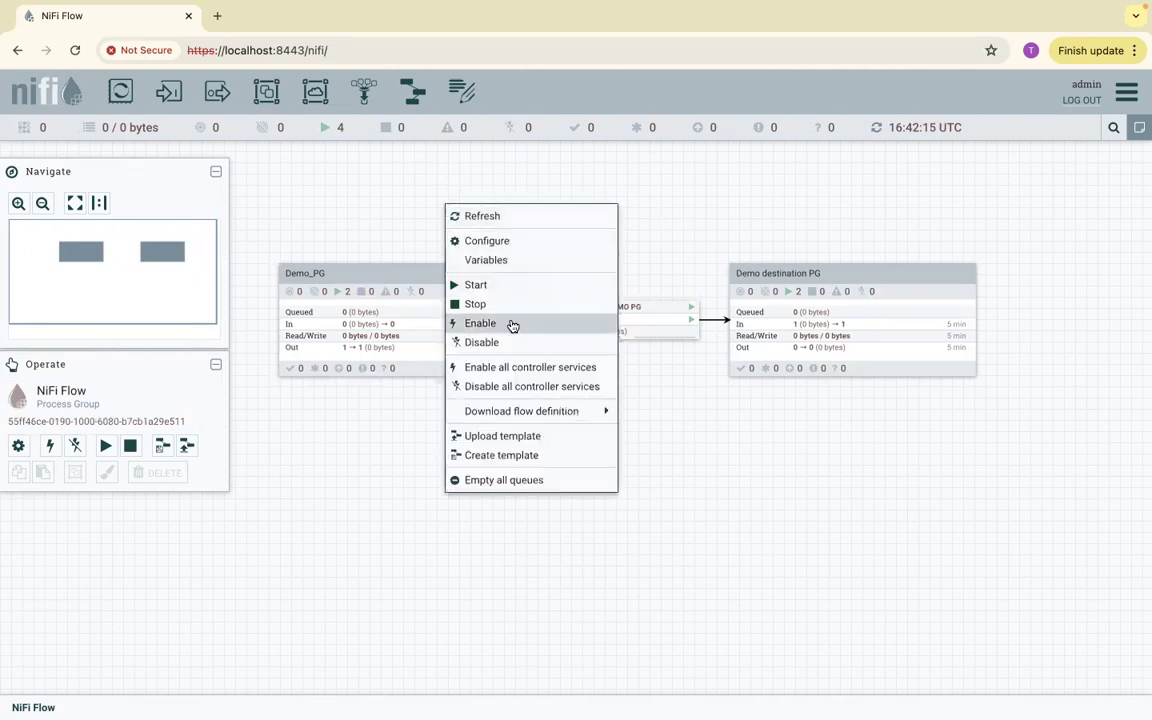
left_click(499, 456)
left_click(436, 312)
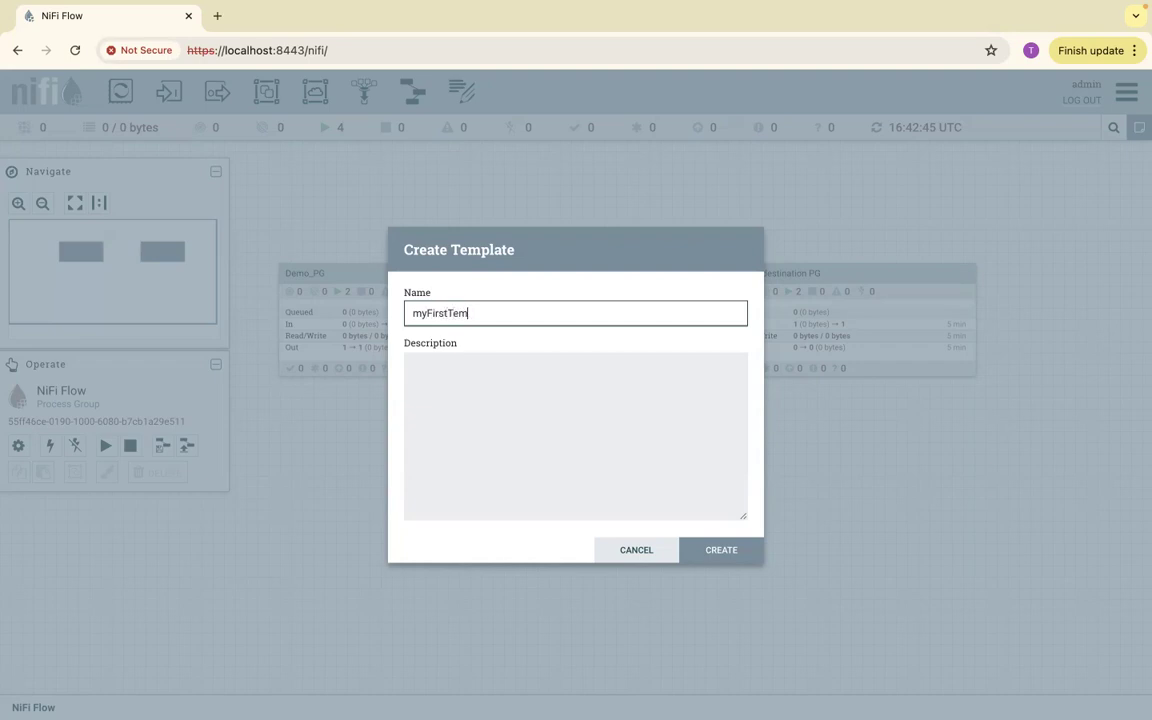
left_click(720, 553)
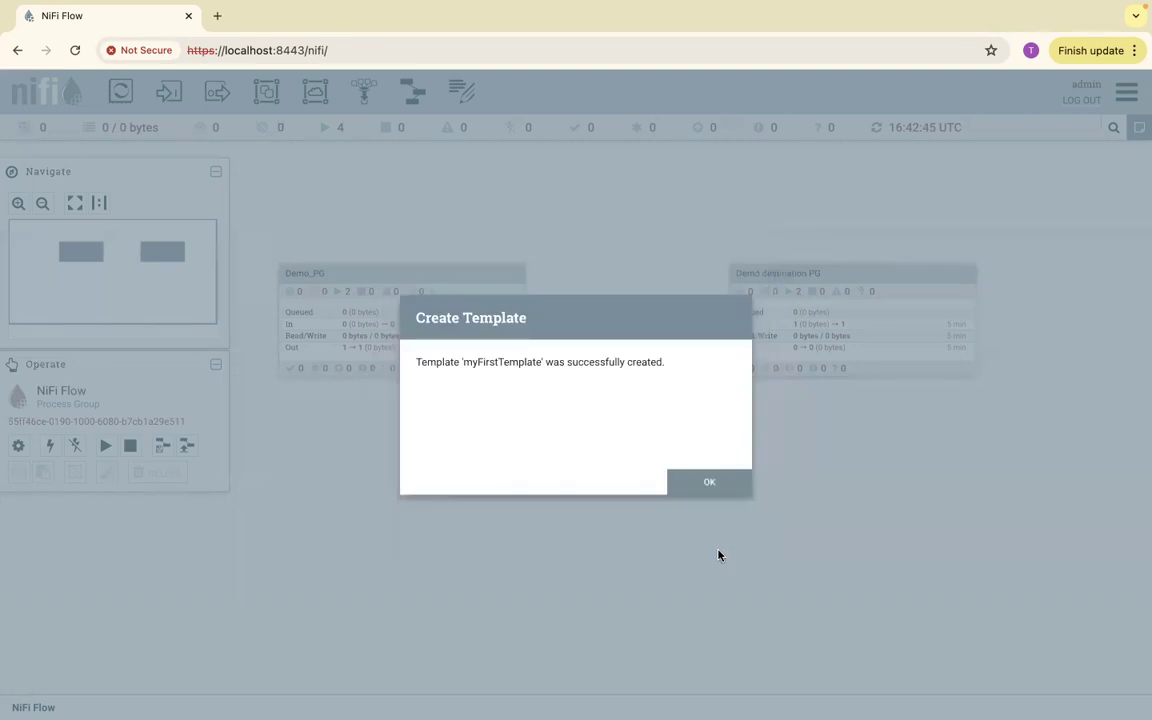
left_click(722, 488)
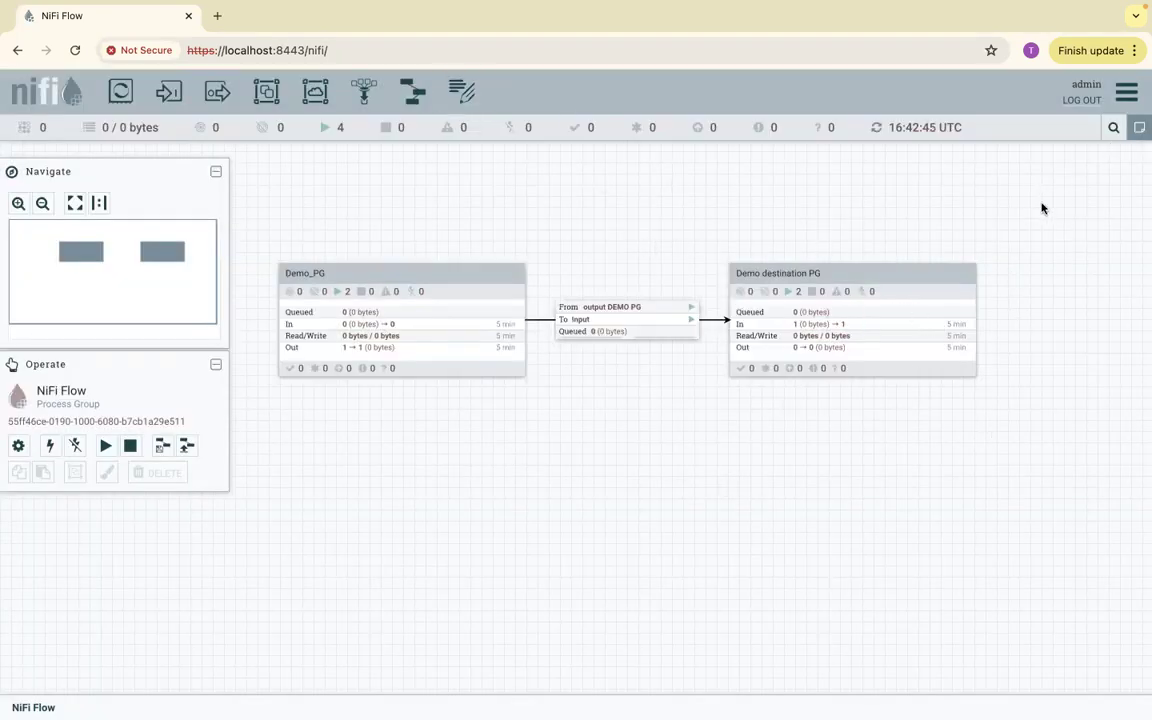
Open the NiFi Summary and examine its listings of processors, input ports and output ports
left_click(1122, 97)
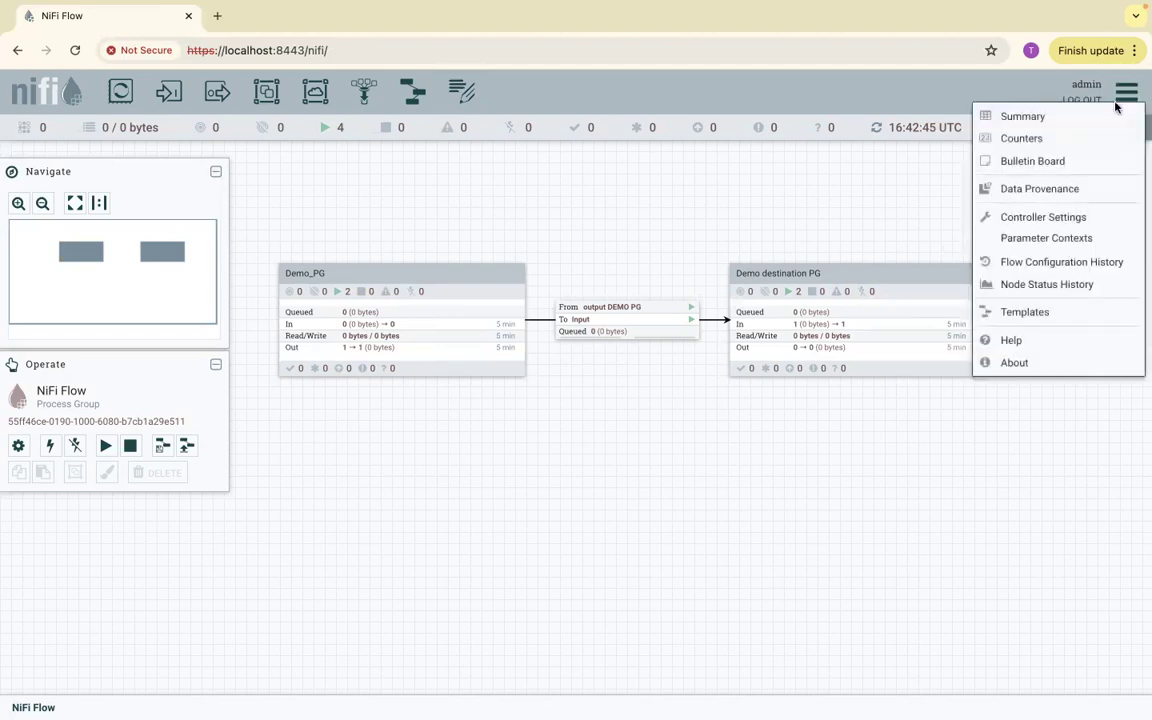
left_click(1054, 116)
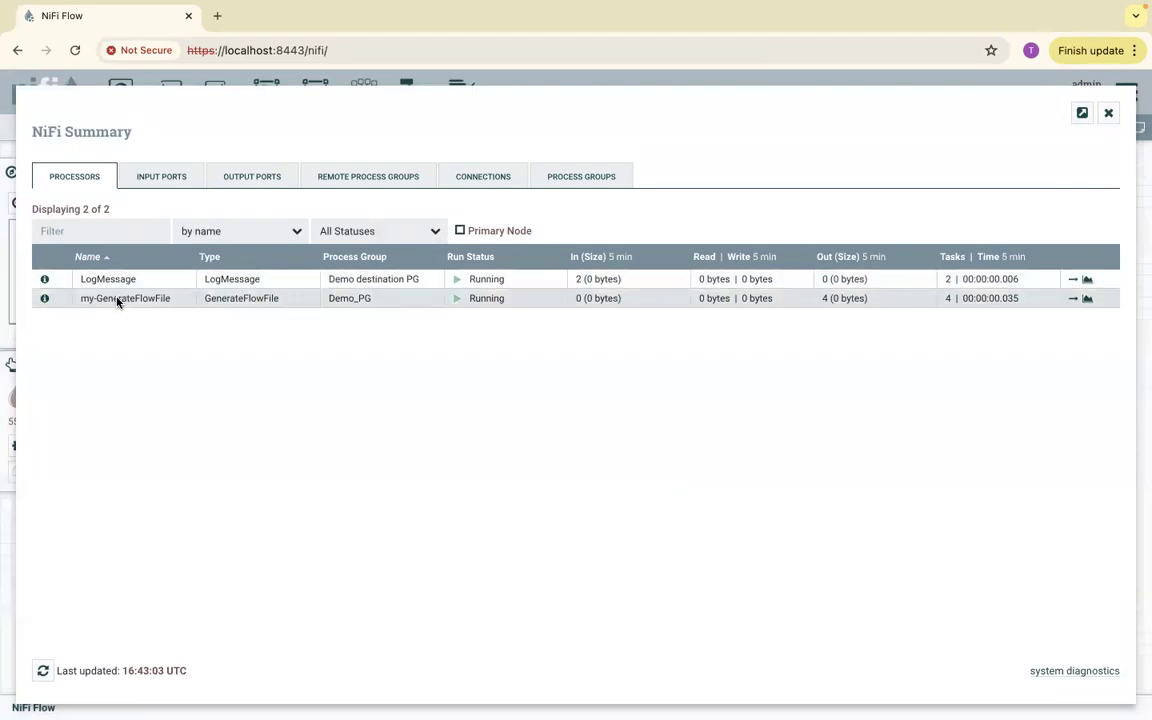
left_click_drag(370, 305, 324, 298)
left_click_drag(447, 283, 329, 281)
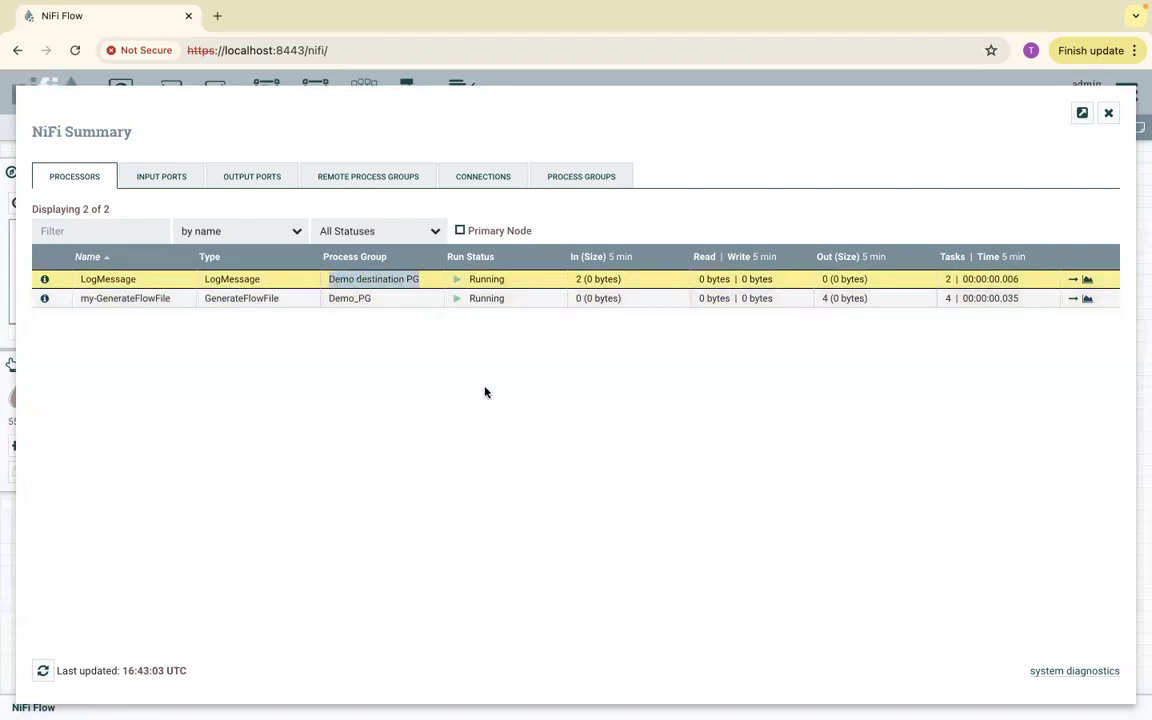
left_click(490, 318)
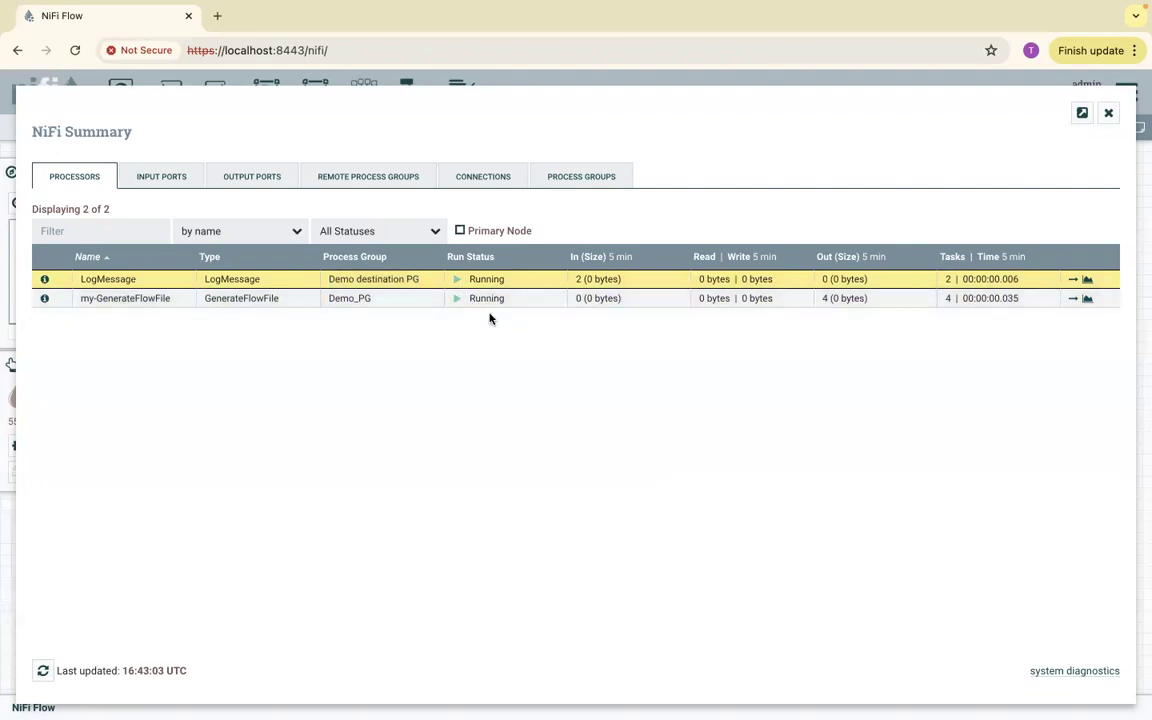
left_click(164, 176)
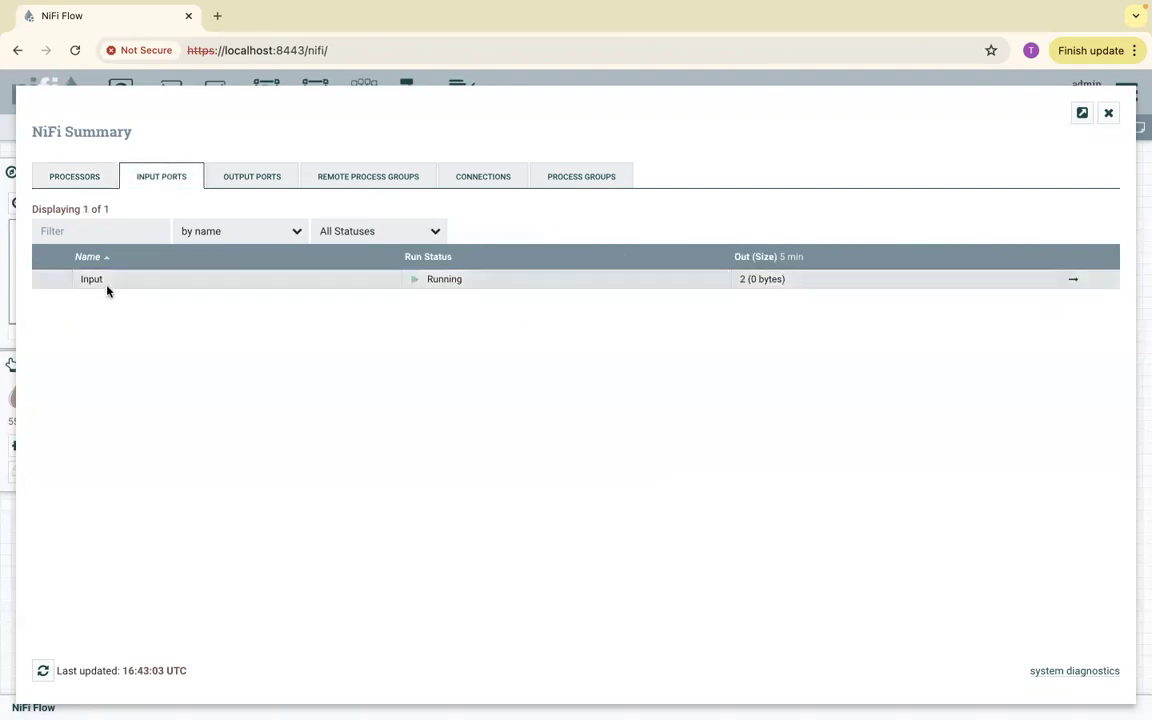
left_click(258, 176)
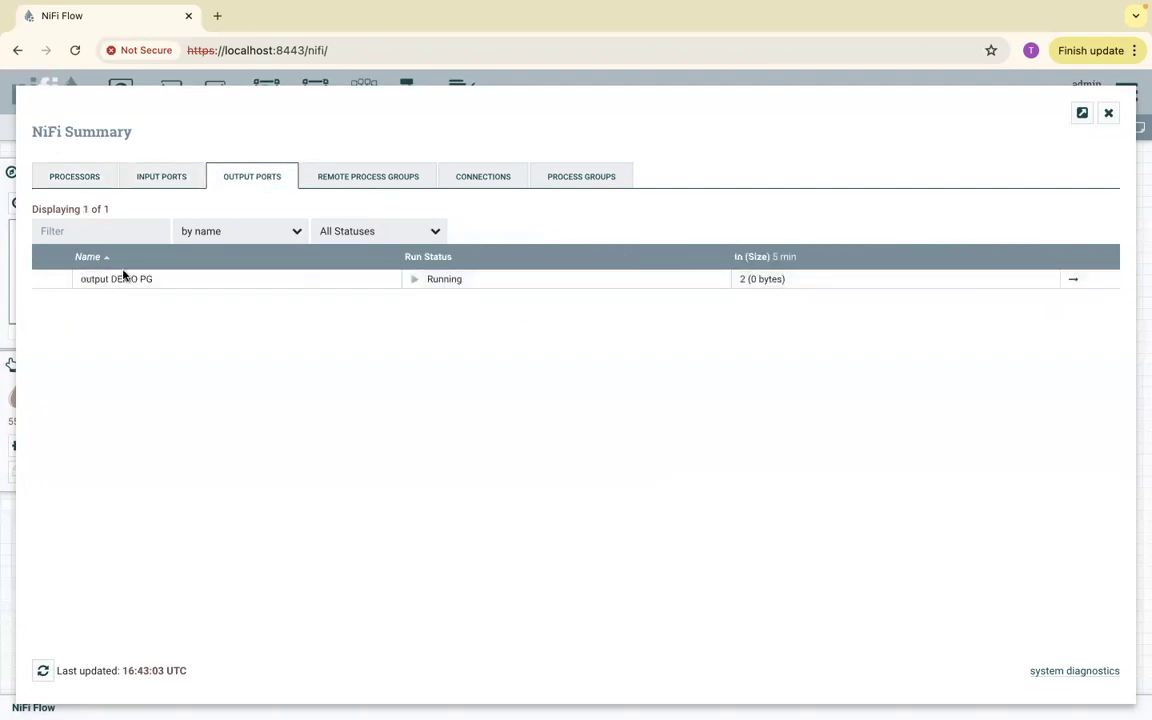
Examine the remote process groups, connections and process groups listings in the NiFi Summary, and close it
left_click(340, 175)
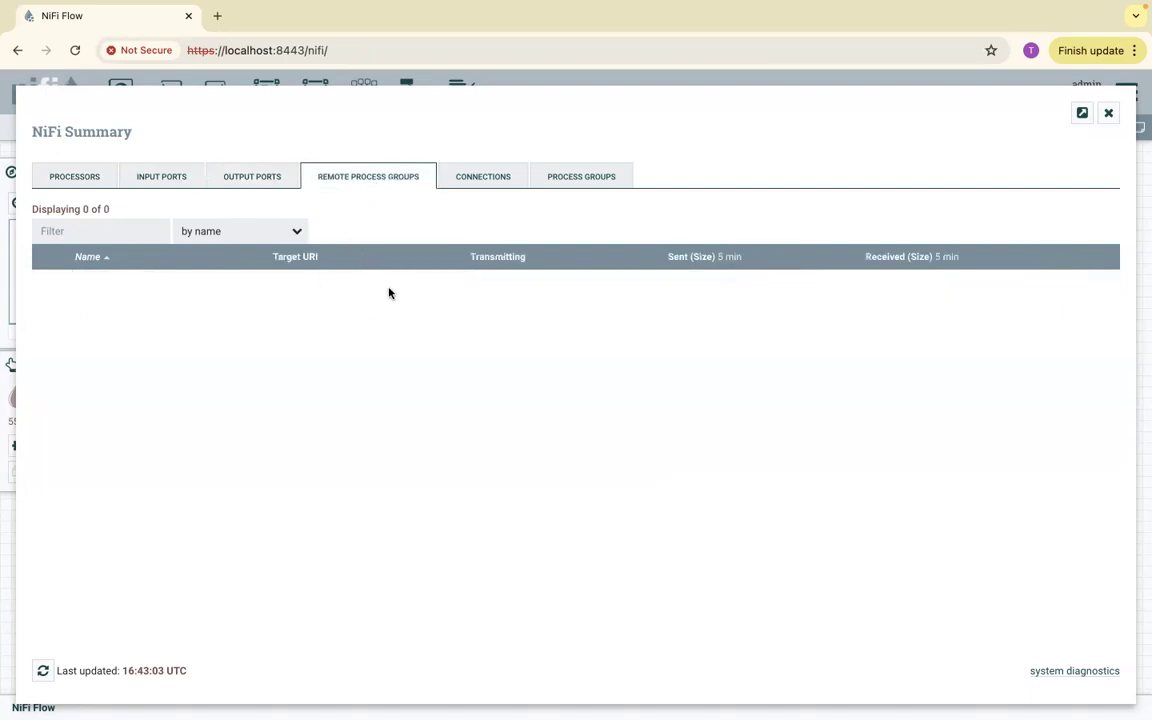
left_click(486, 177)
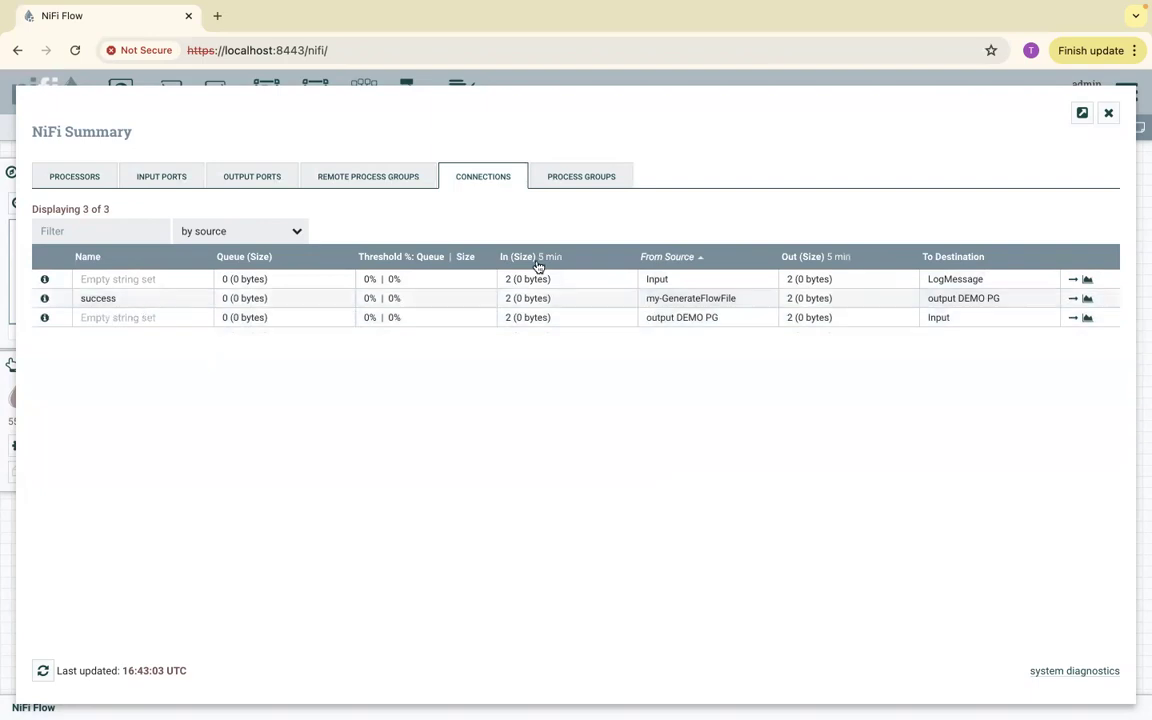
left_click(575, 178)
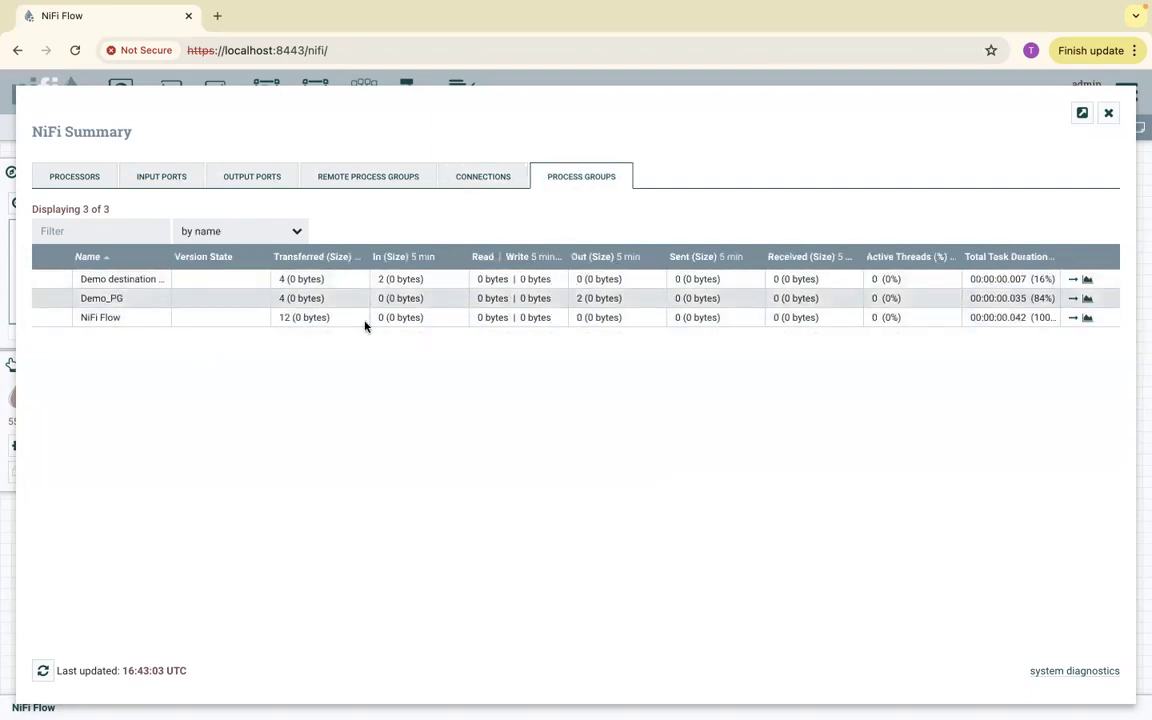
mouse_move(80, 318)
left_mouse_down()
mouse_move(159, 318)
mouse_move(84, 298)
left_mouse_up()
left_click_drag(168, 279, 80, 281)
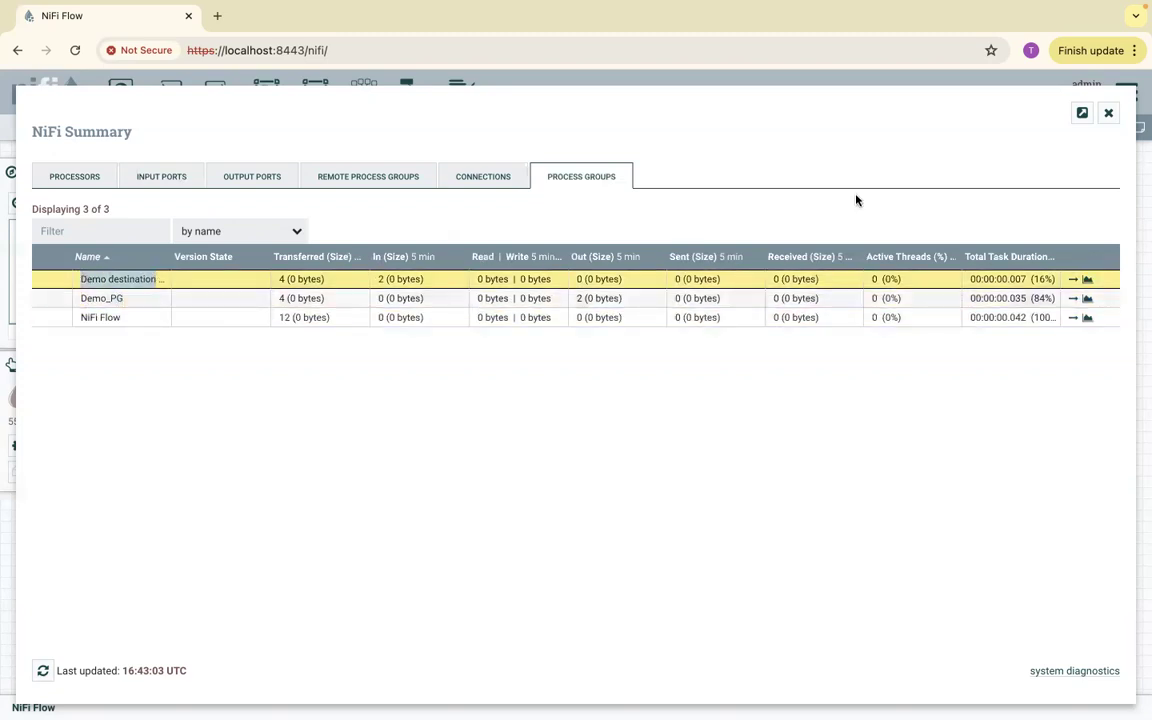
left_click(1108, 113)
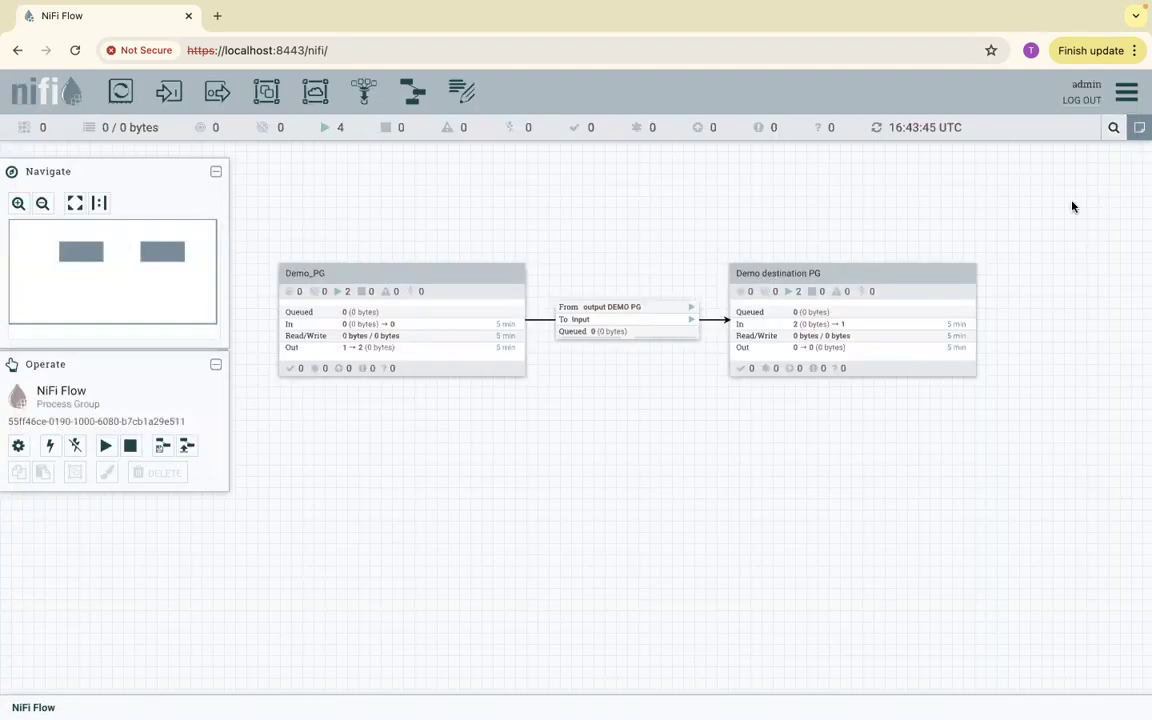
Open the NiFi Counters, refresh the Records Processed listing to review it, and close the window
left_click(1126, 95)
left_click(1022, 140)
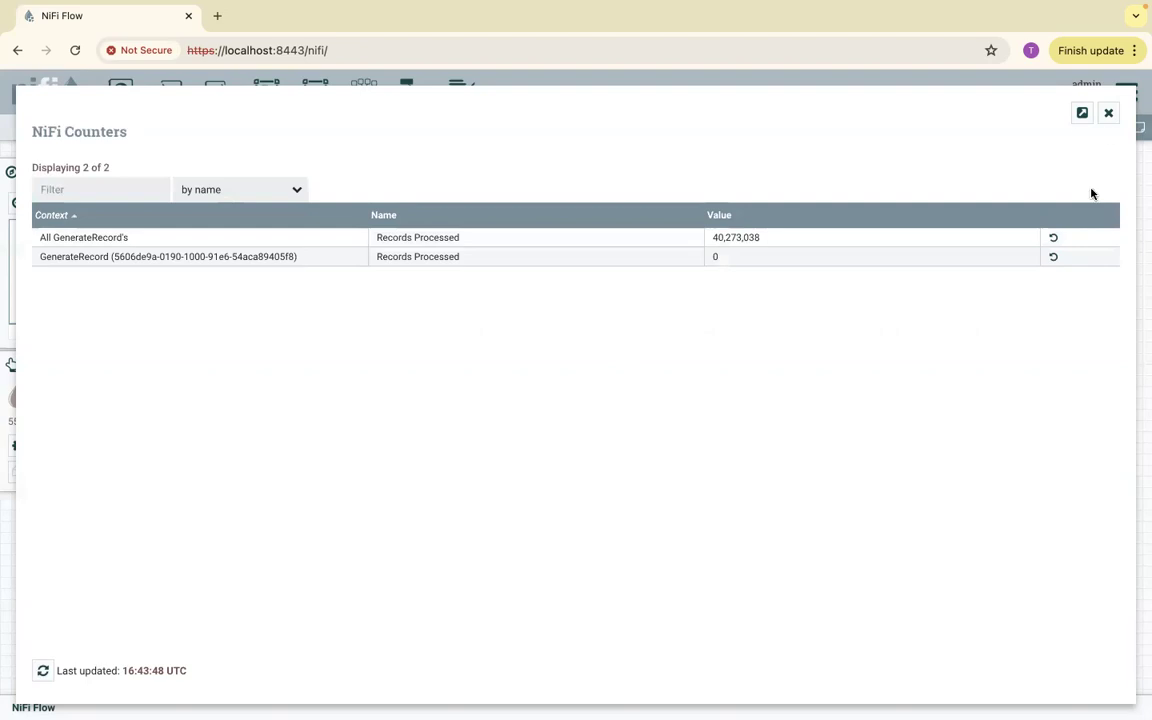
left_click(101, 190)
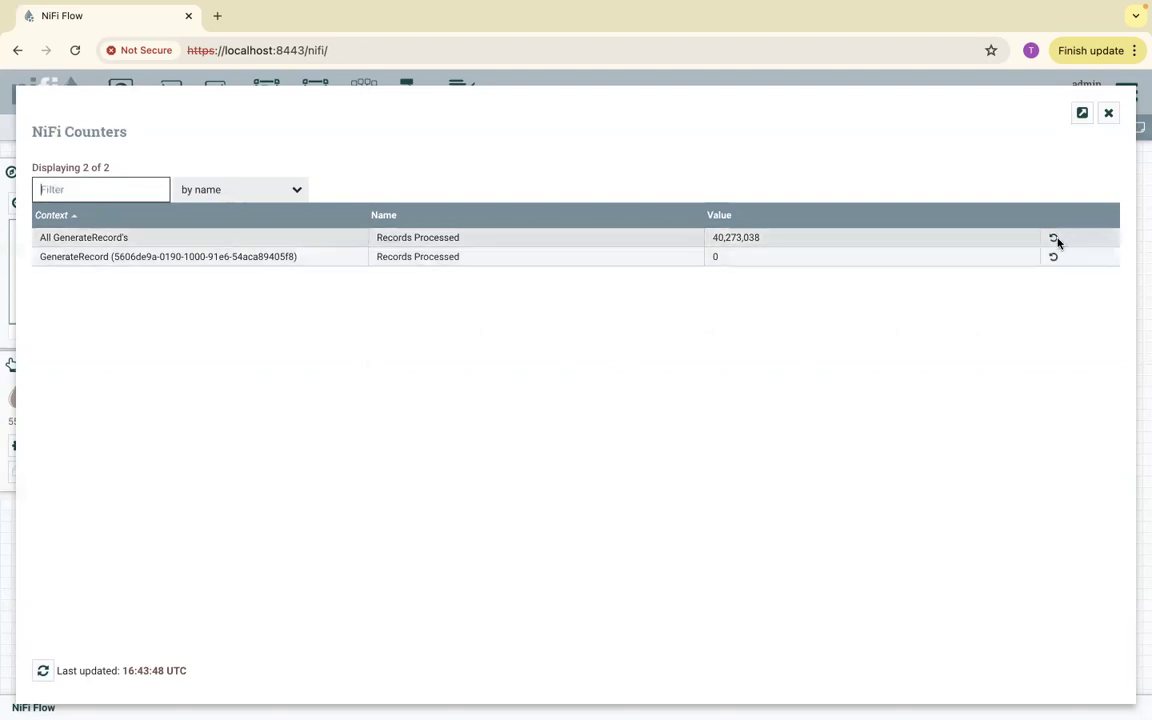
left_click(42, 671)
left_click(42, 672)
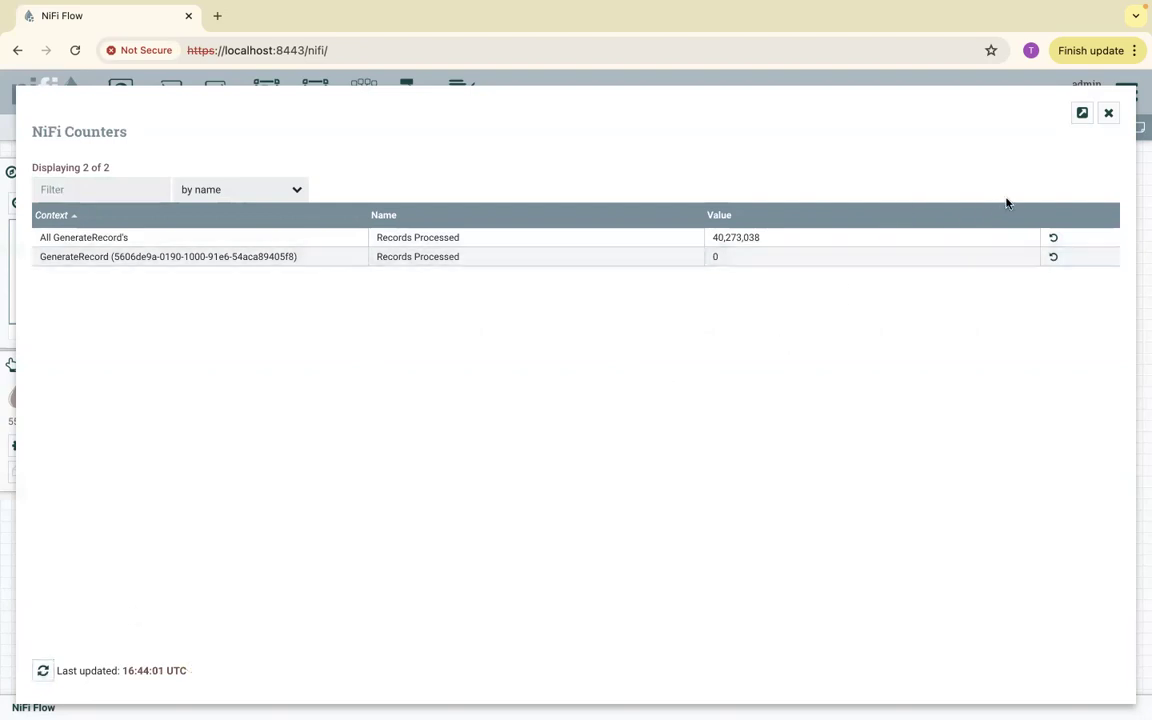
left_click(1110, 114)
View the list of NiFi Parameter Contexts and close it
left_click(1126, 95)
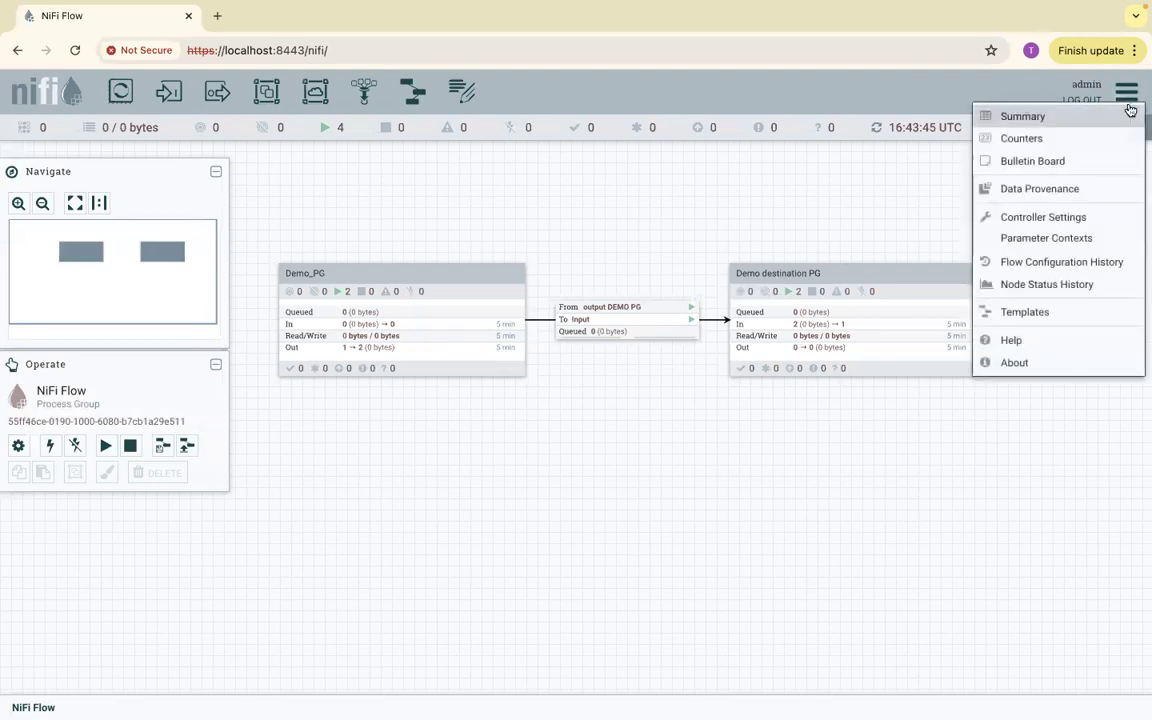
left_click(1044, 239)
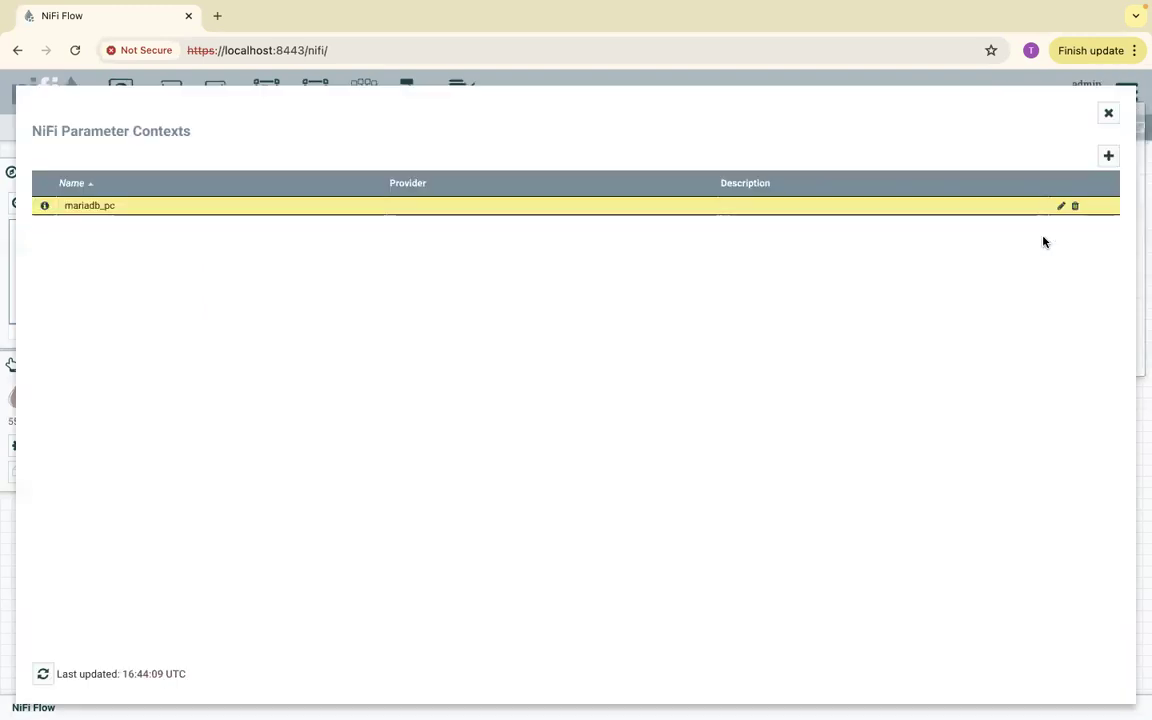
left_click(1105, 112)
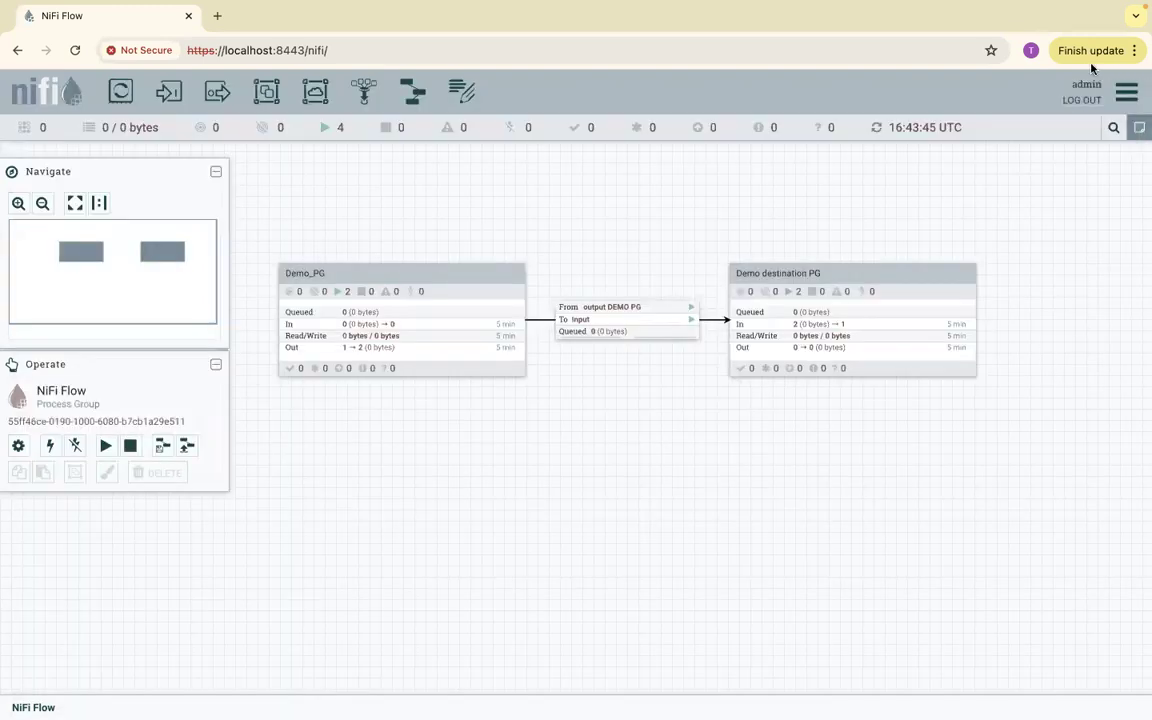
Download the myFirstTemplate template from the NiFi Templates list
left_click(1126, 93)
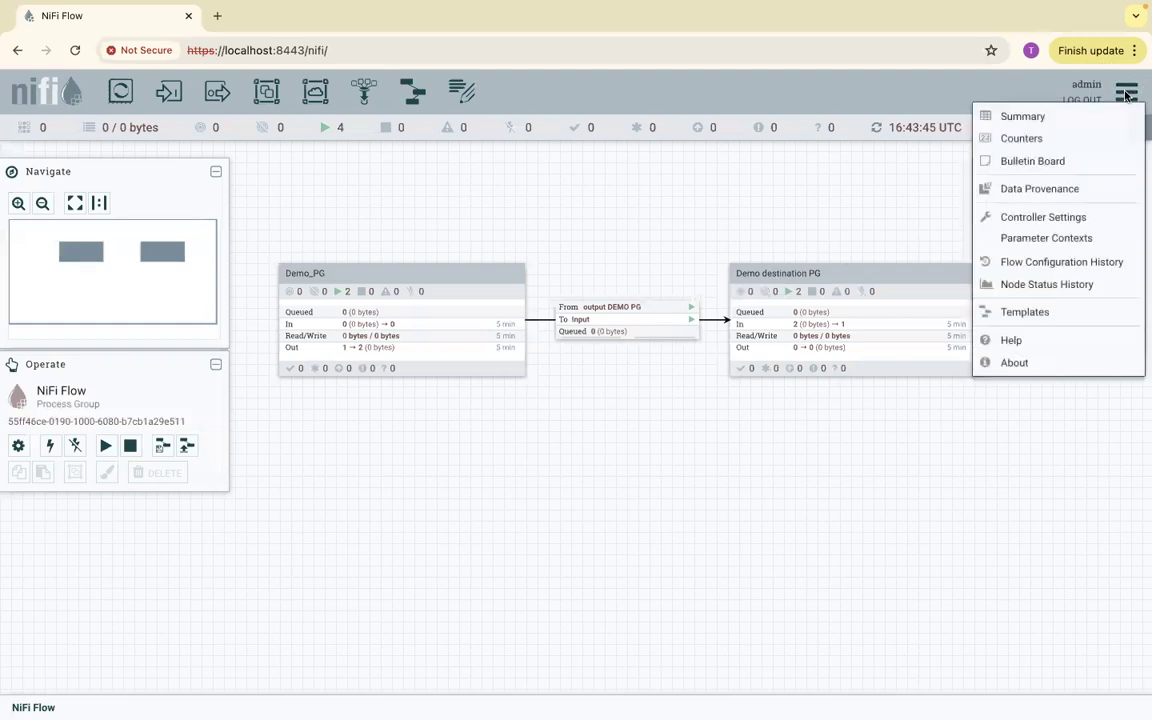
left_click(1025, 313)
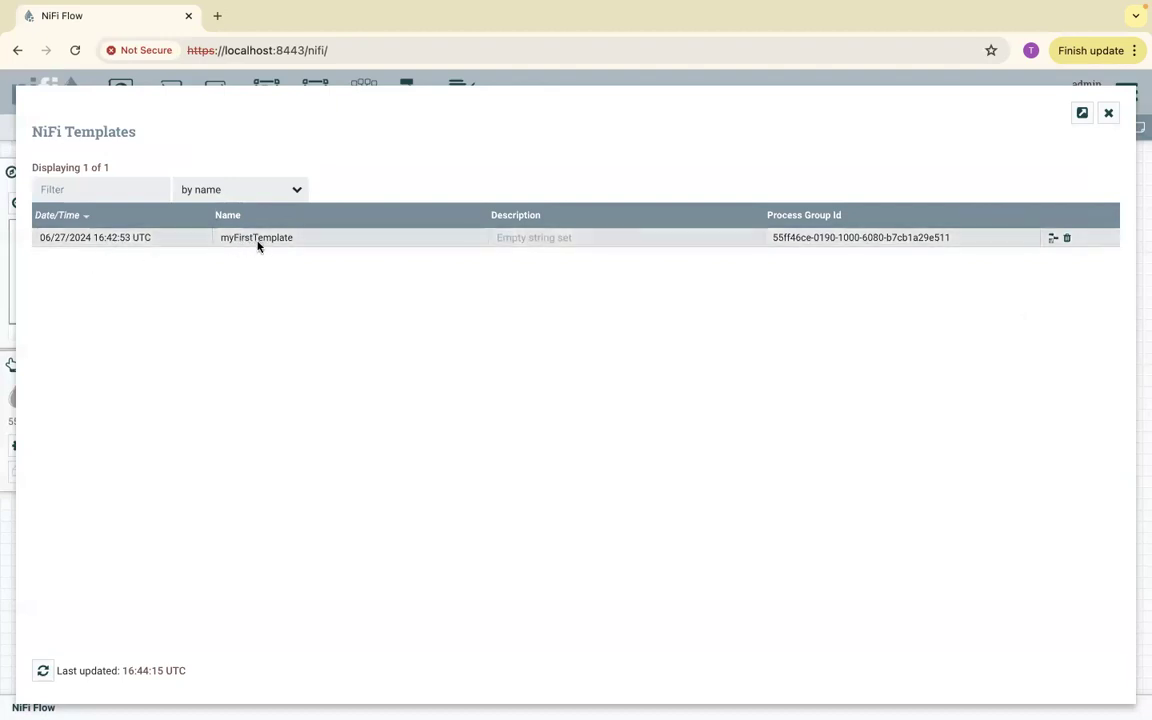
left_click(1055, 239)
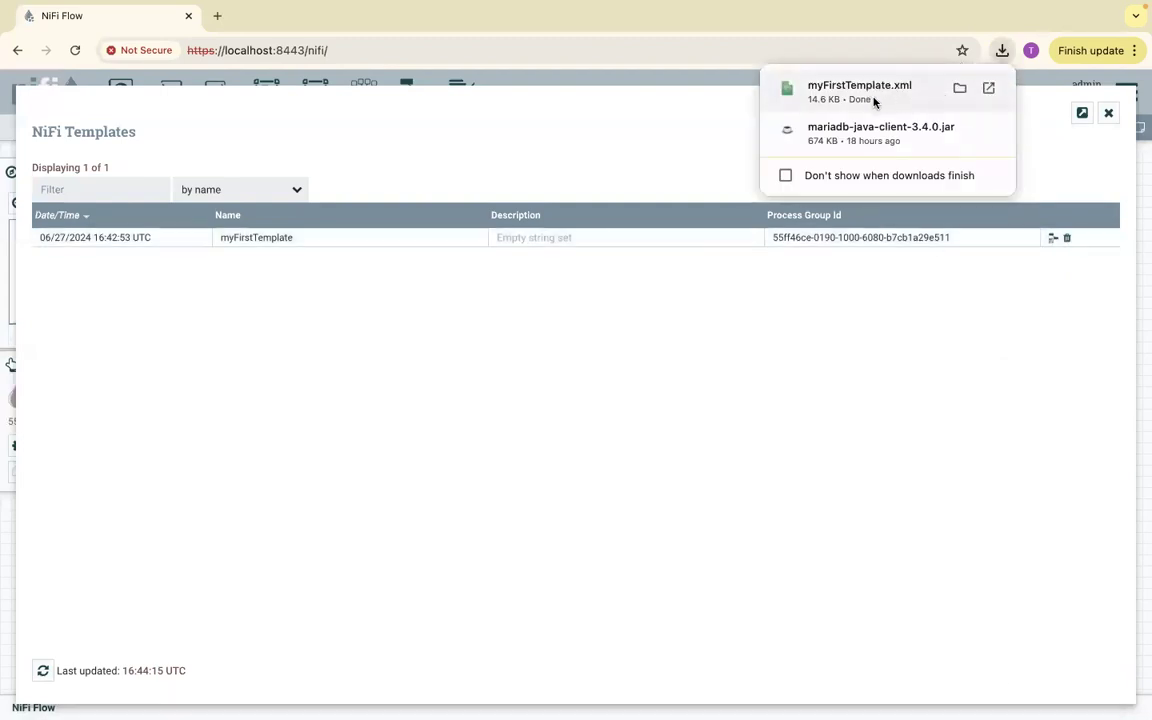
Show the downloaded myFirstTemplate.xml in the Downloads folder and open it with Atom
left_click(959, 88)
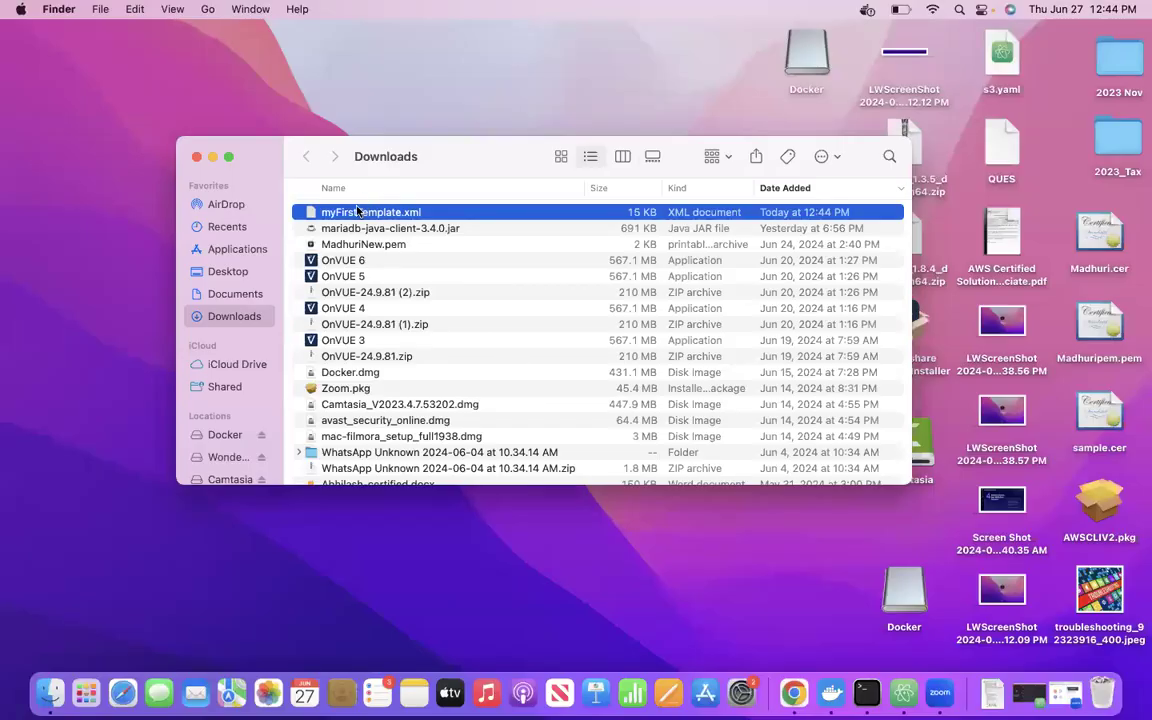
right_click(357, 211)
mouse_move(500, 233)
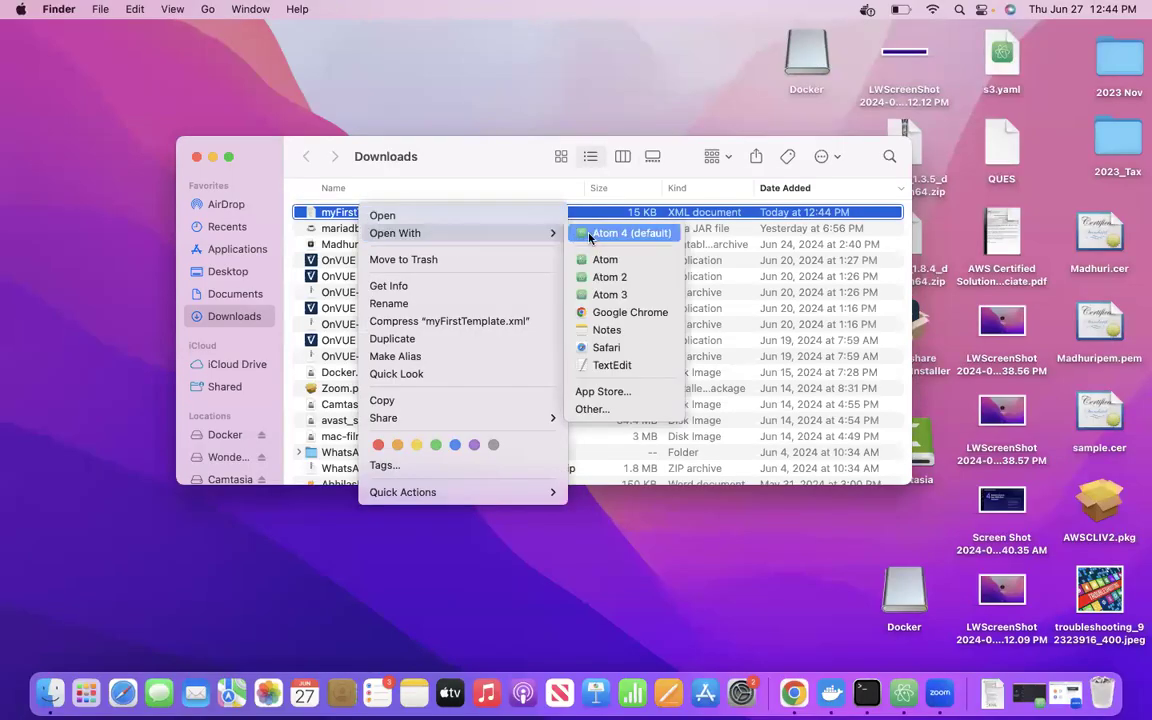
left_click(603, 259)
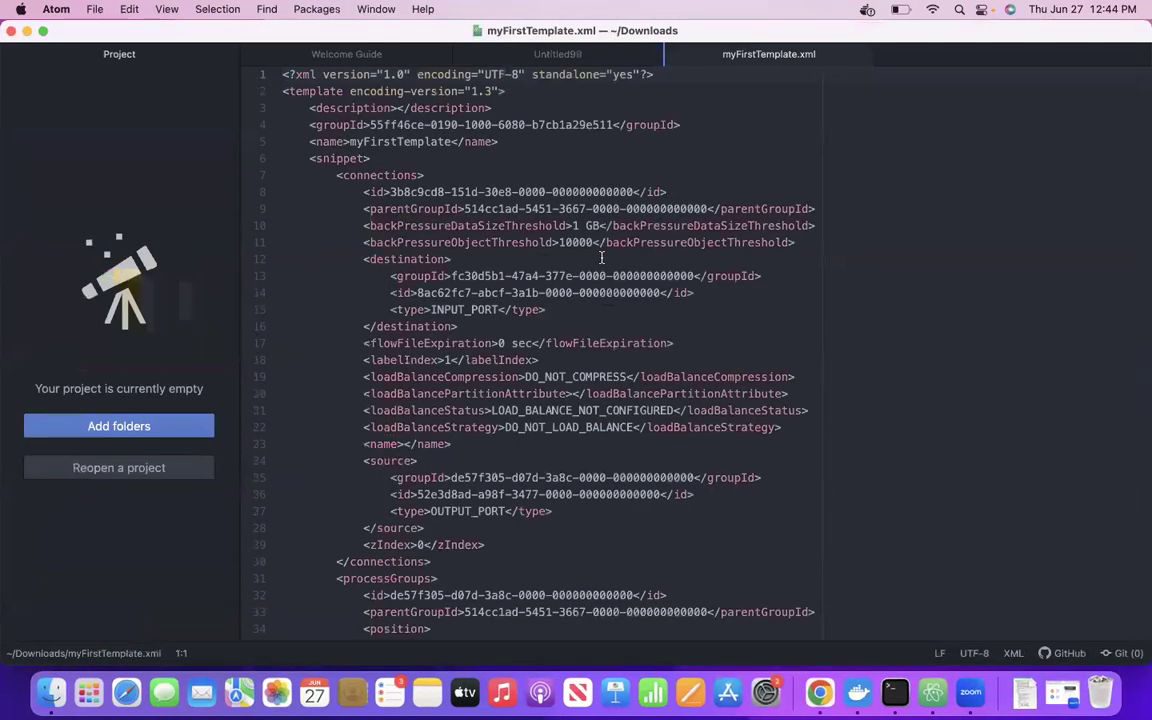
left_click(528, 255)
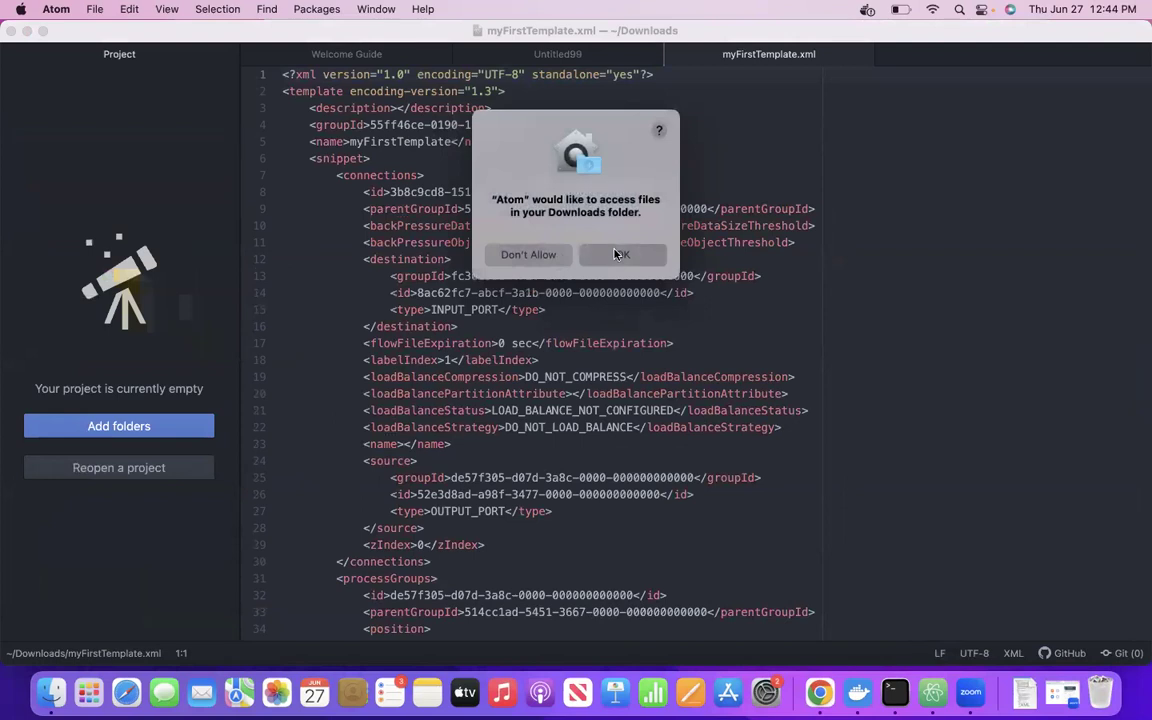
Examine the XML content of myFirstTemplate.xml from start to end, then return to NiFi in the browser and close the templates list
double_click(476, 309)
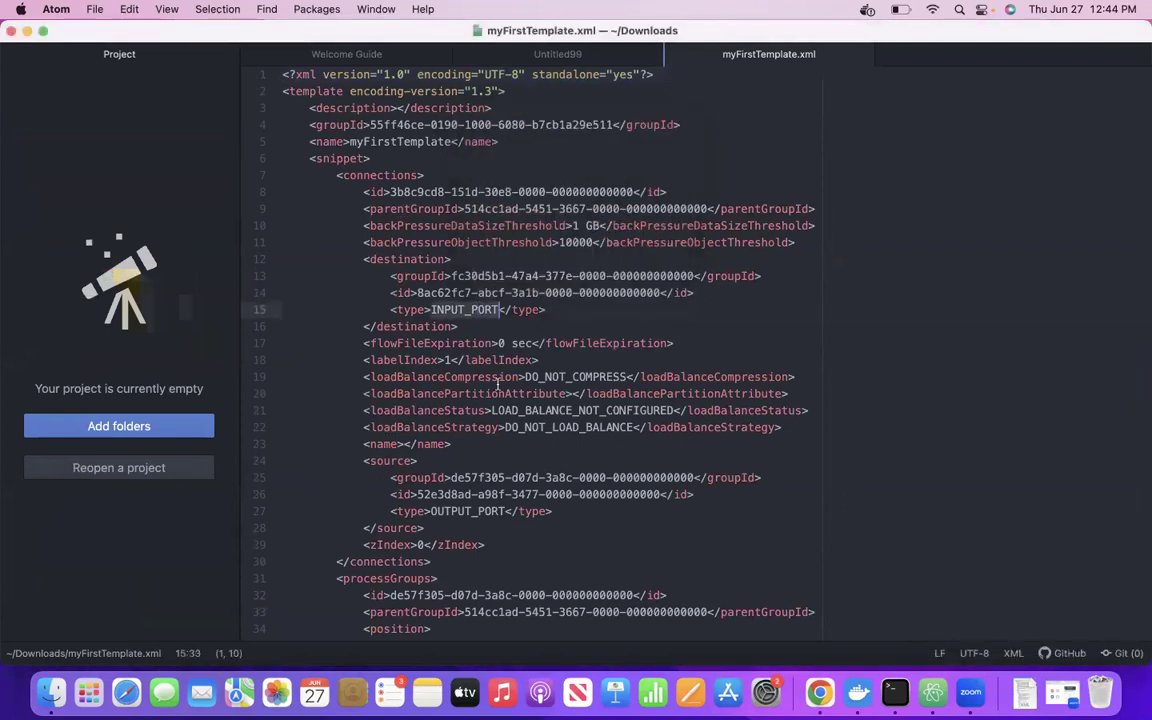
scroll(497, 384, "down", 15)
scroll(497, 384, "down", 20)
scroll(497, 384, "down", 17)
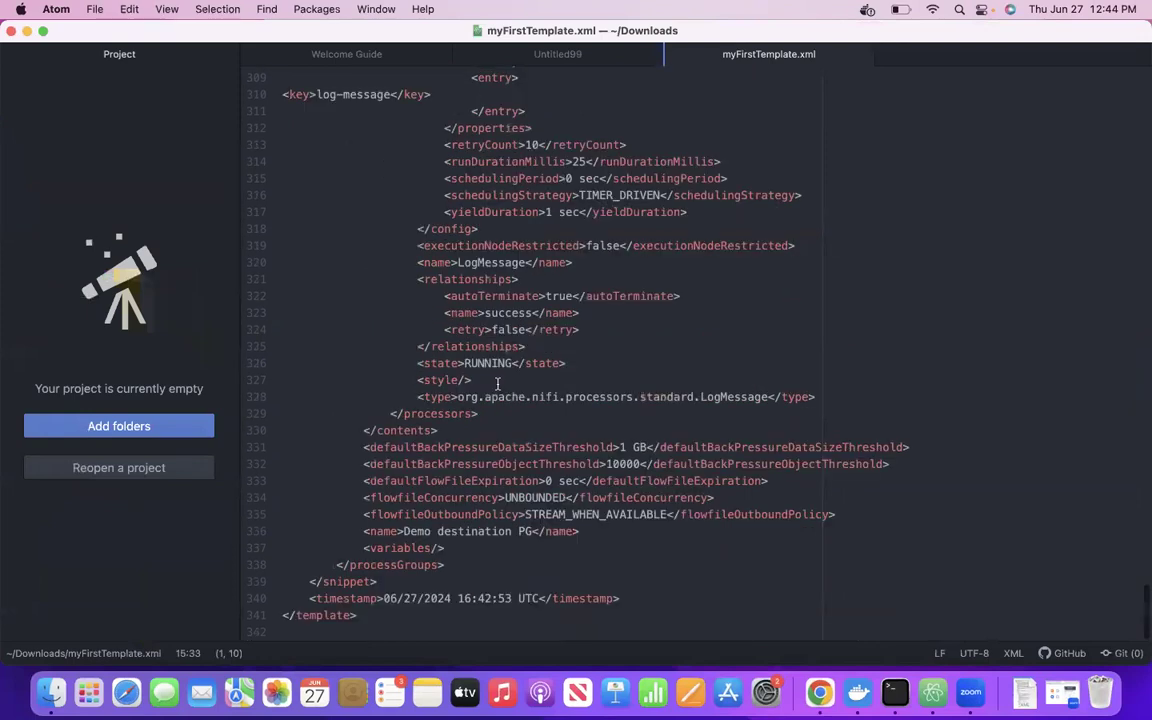
scroll(497, 384, "up", 20)
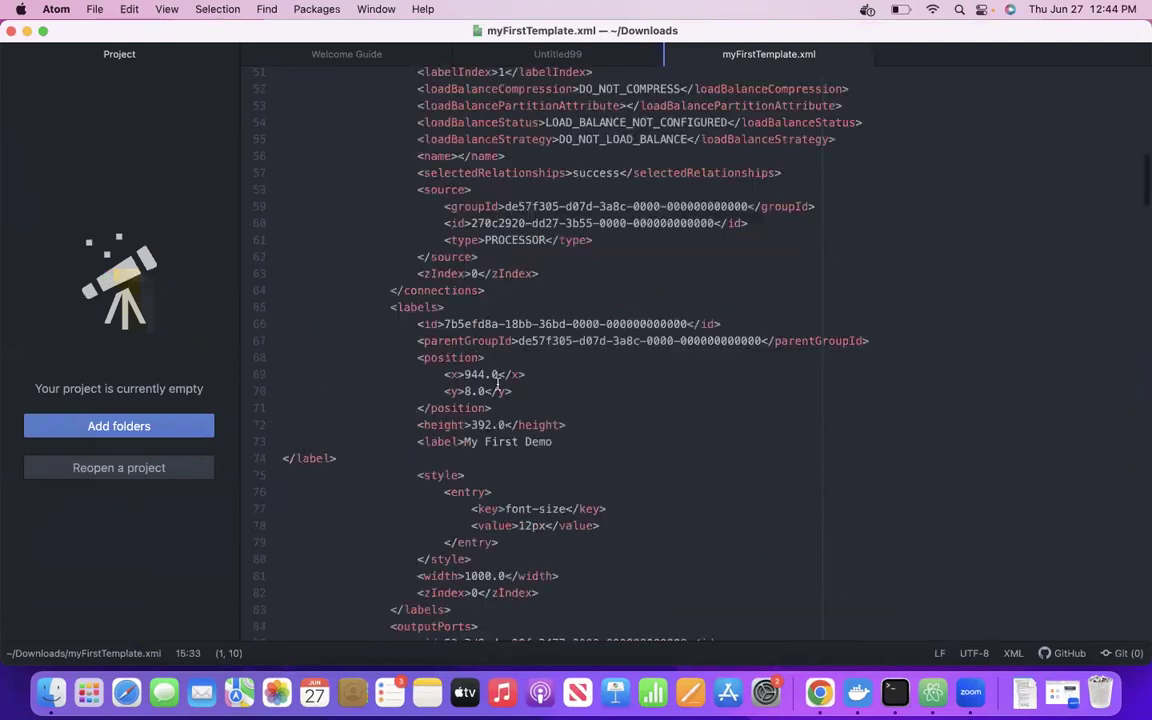
left_click(27, 31)
key("ctrl+Right")
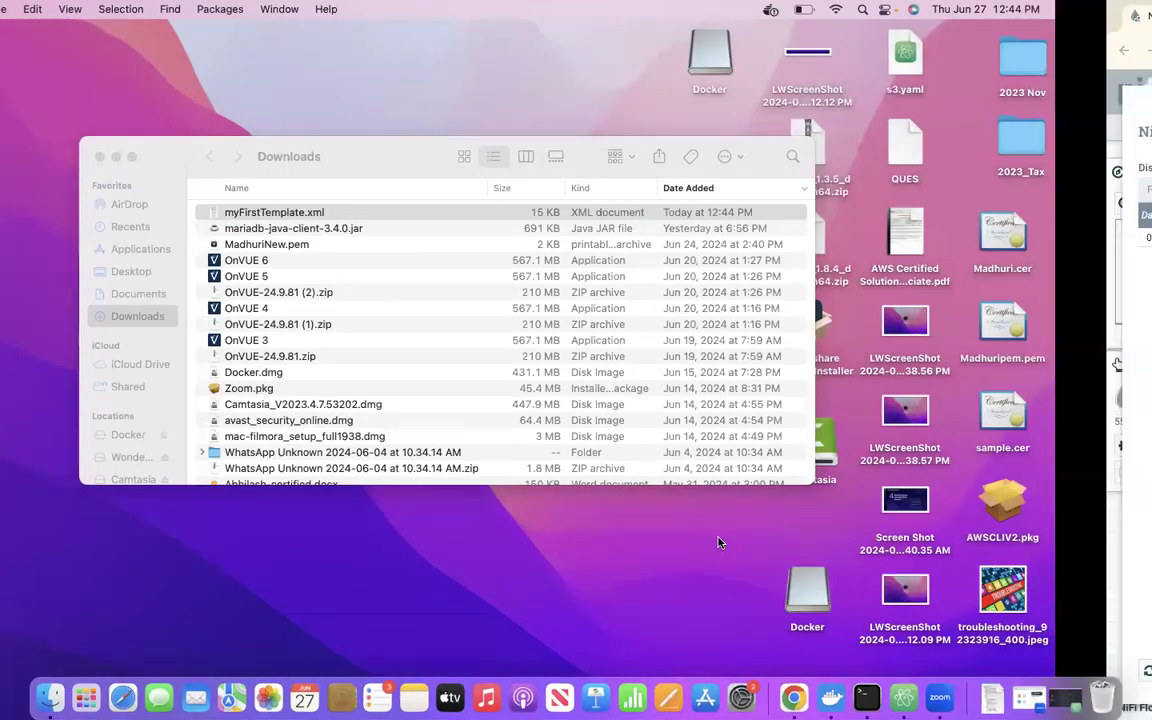
key("Escape")
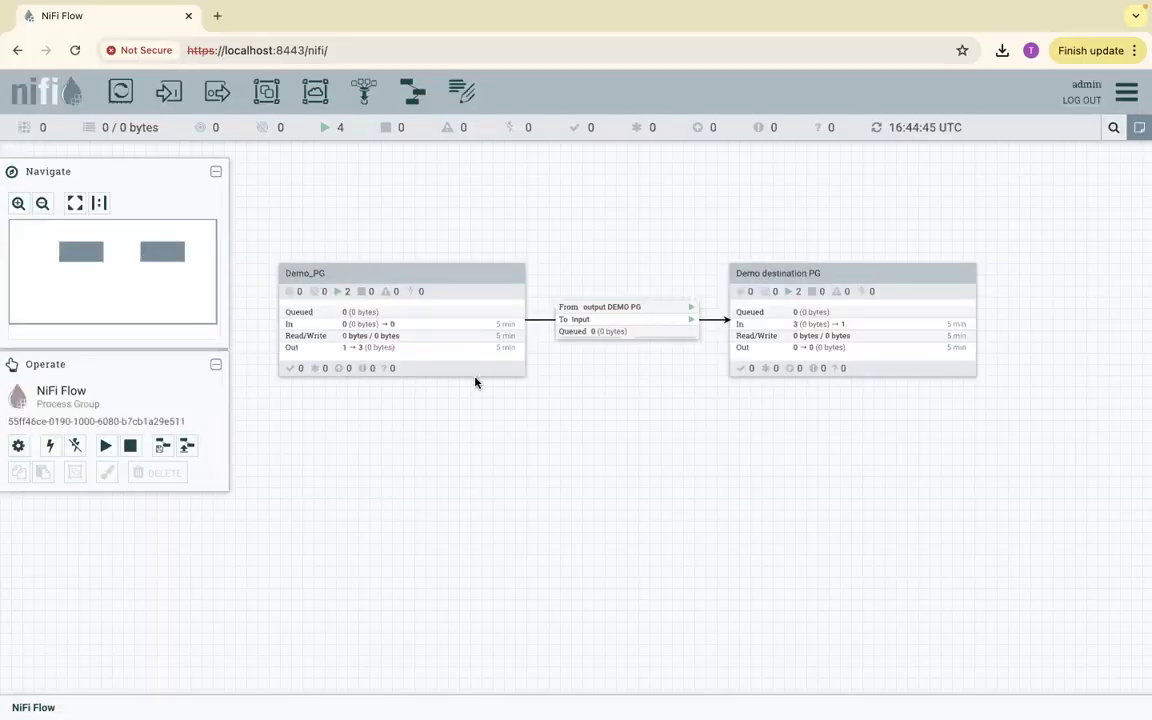
Try to delete the Demo_PG process group from the NiFi Flow canvas
right_click(460, 291)
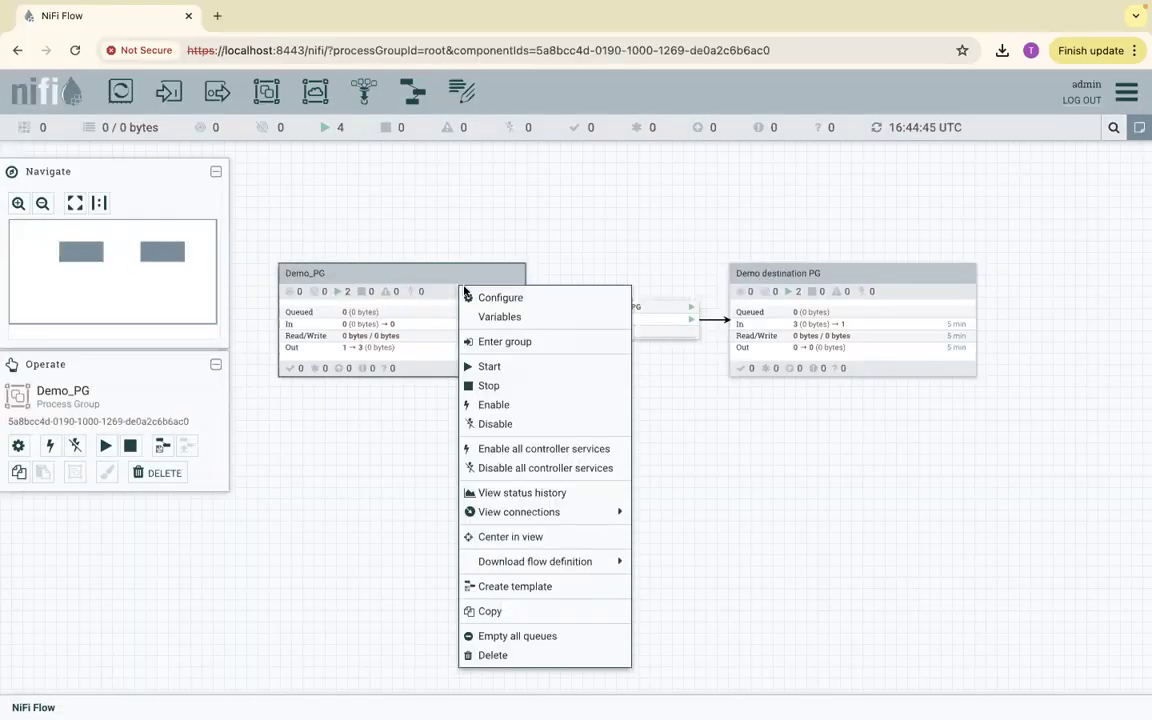
left_click(501, 656)
left_click(685, 475)
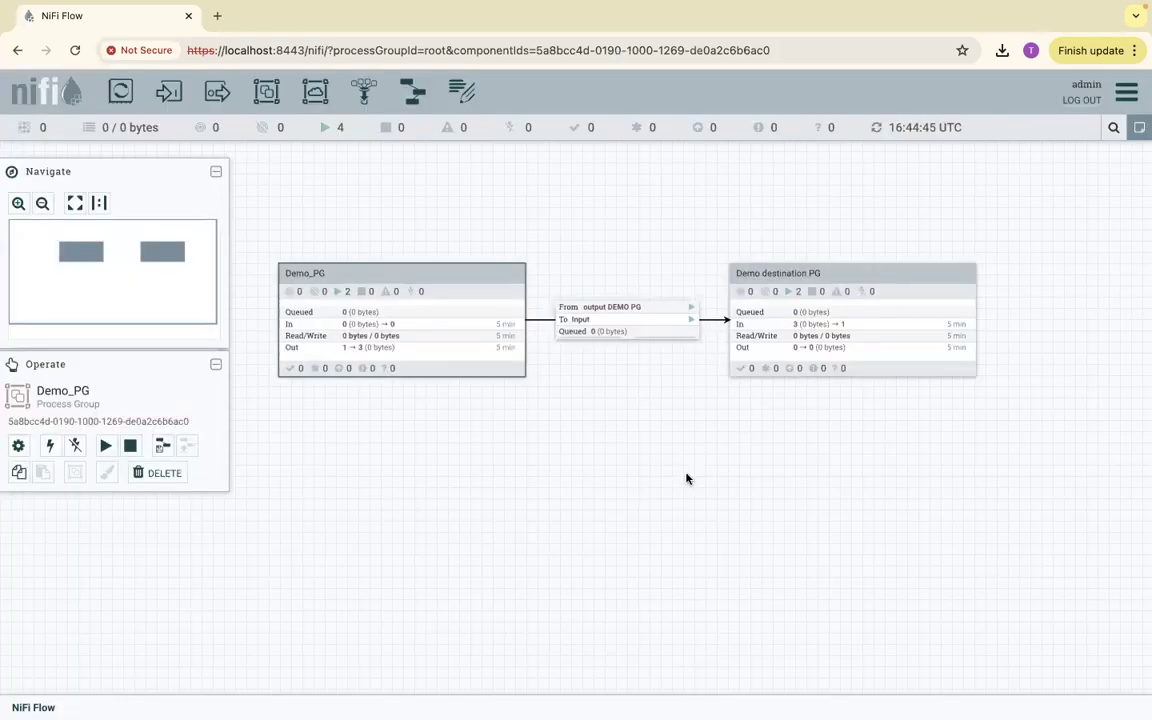
Empty all queues of the Demo_PG process group
right_click(440, 285)
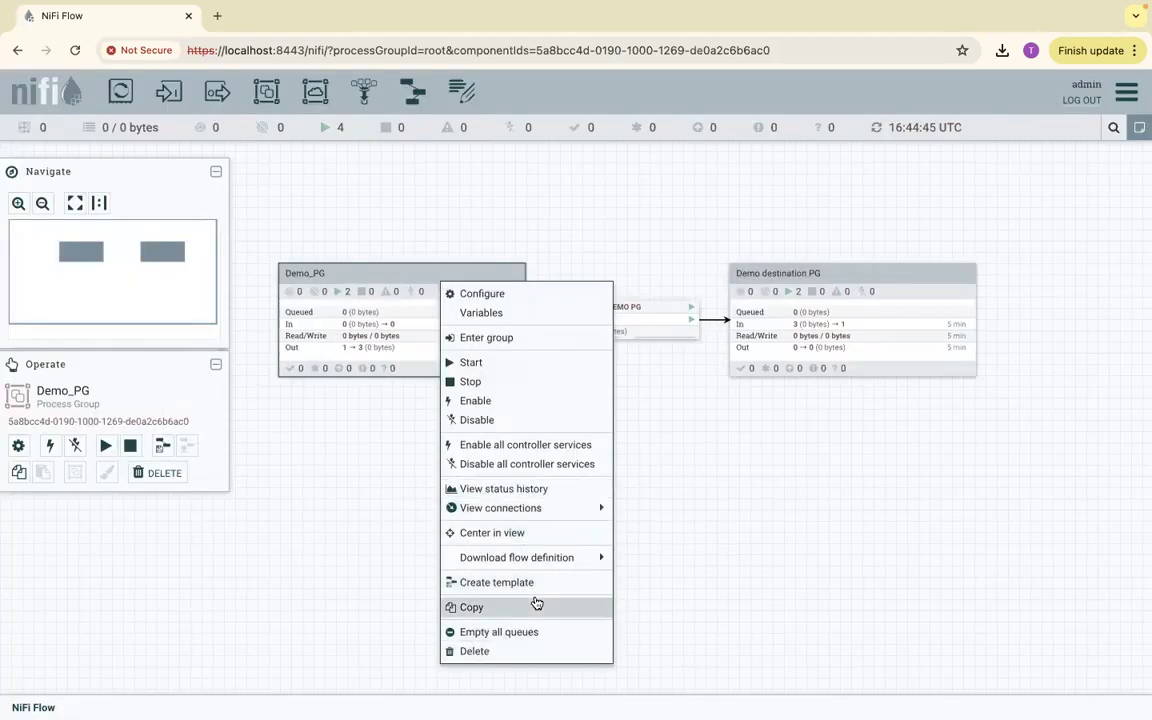
left_click(497, 641)
left_click(664, 482)
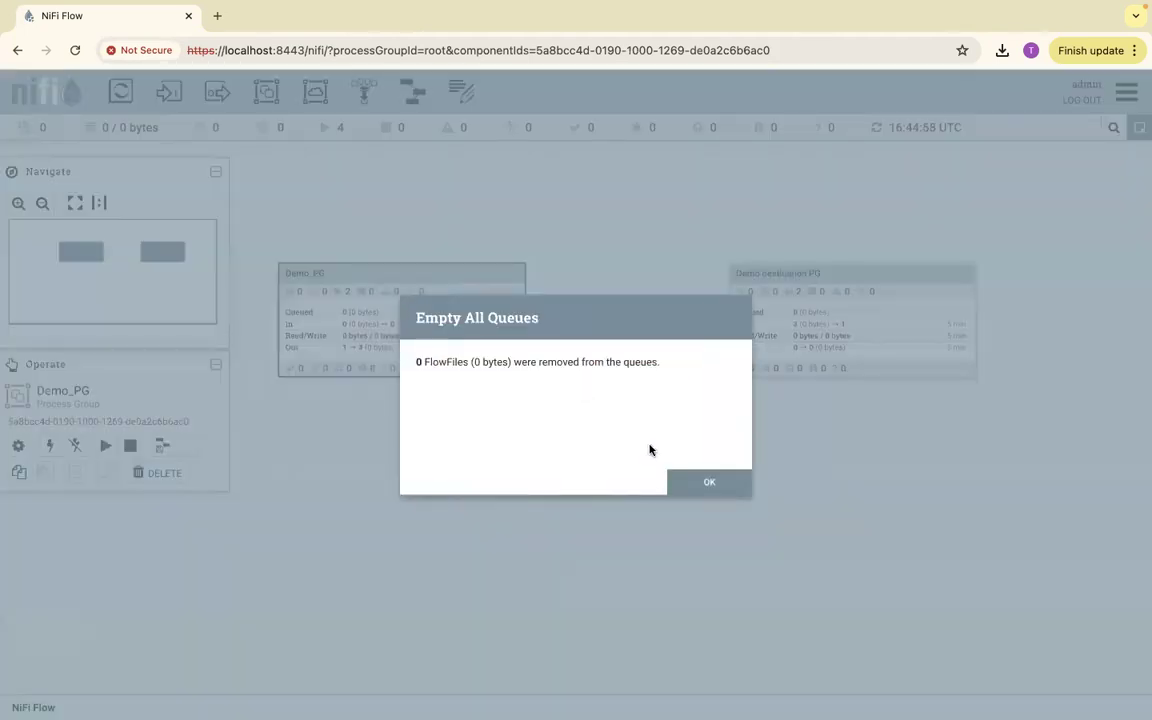
left_click(690, 480)
Try again to delete the Demo_PG process group
right_click(440, 258)
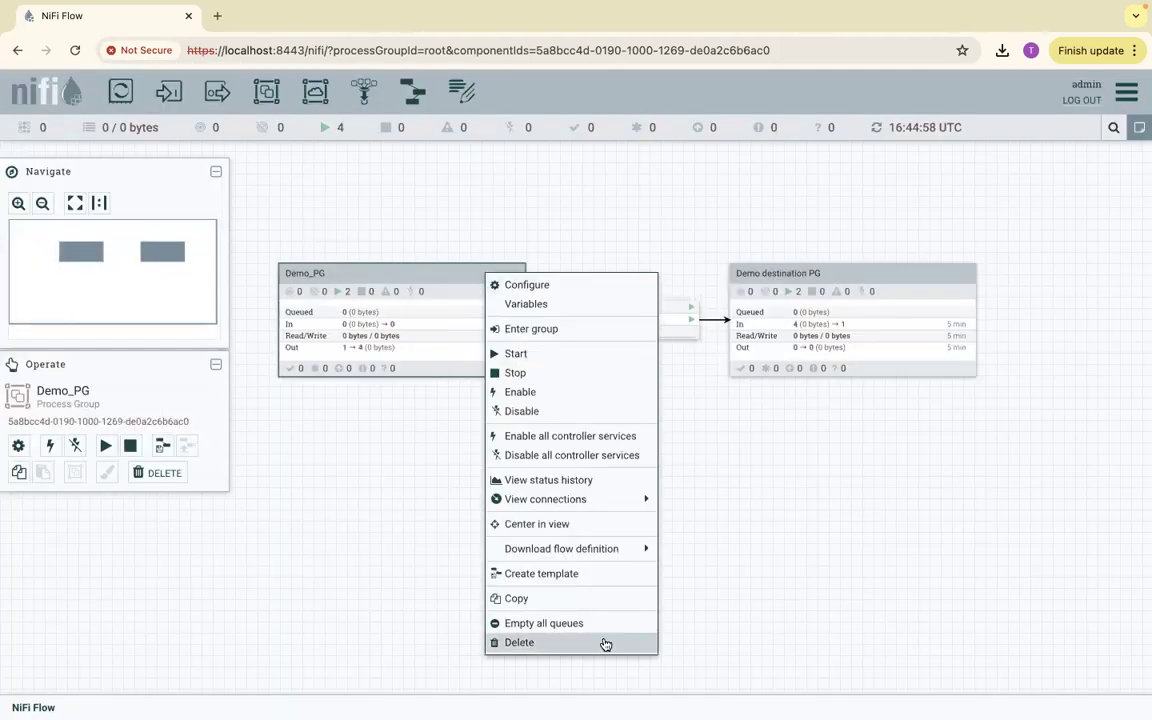
left_click(545, 646)
left_click(694, 483)
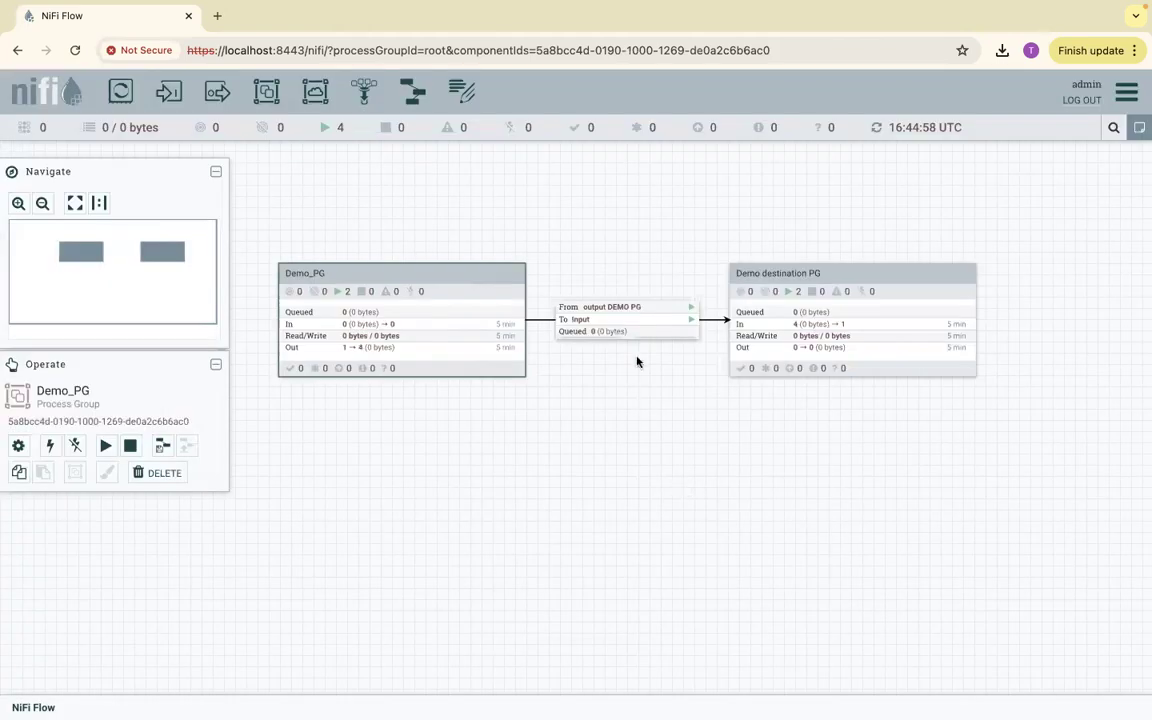
Try to delete the connection between Demo_PG and Demo destination PG
right_click(643, 328)
left_click(704, 524)
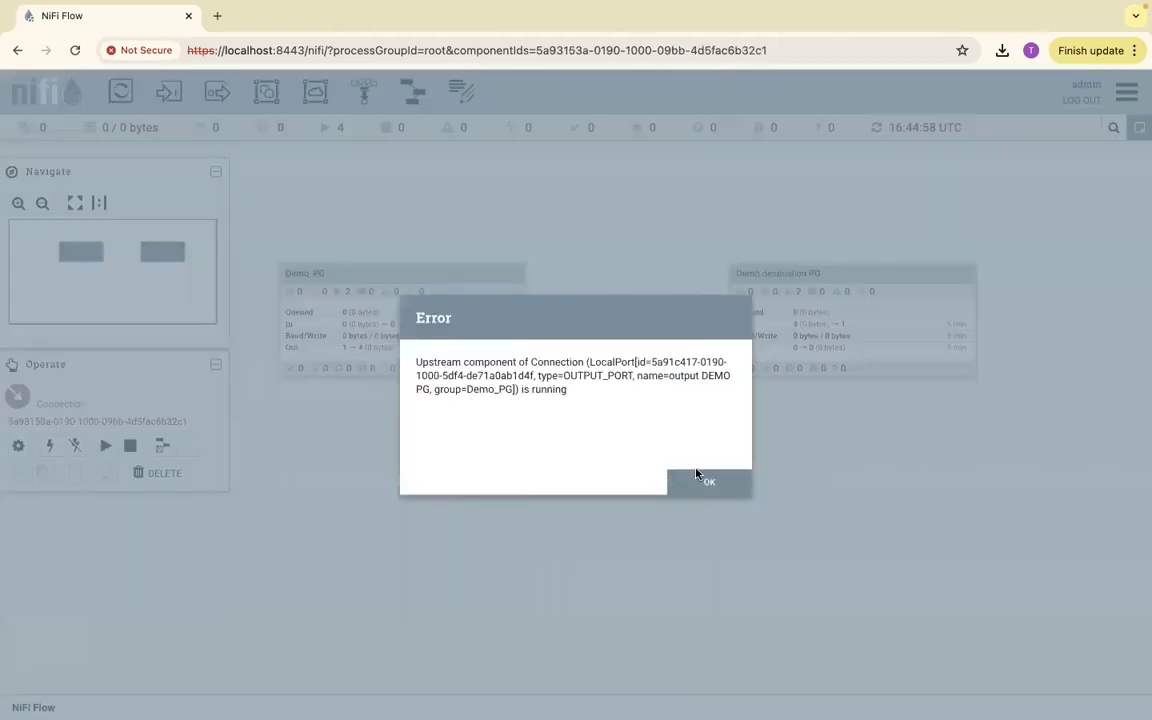
left_click(697, 476)
Stop the Demo destination PG process group
right_click(824, 287)
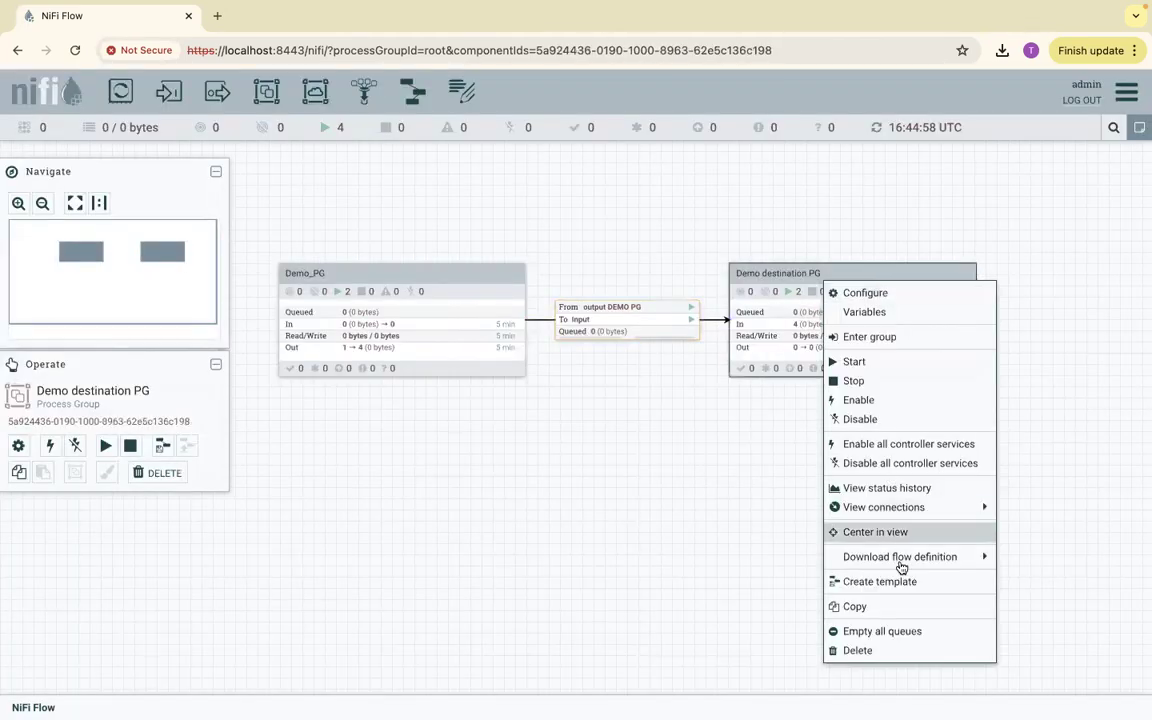
left_click(876, 384)
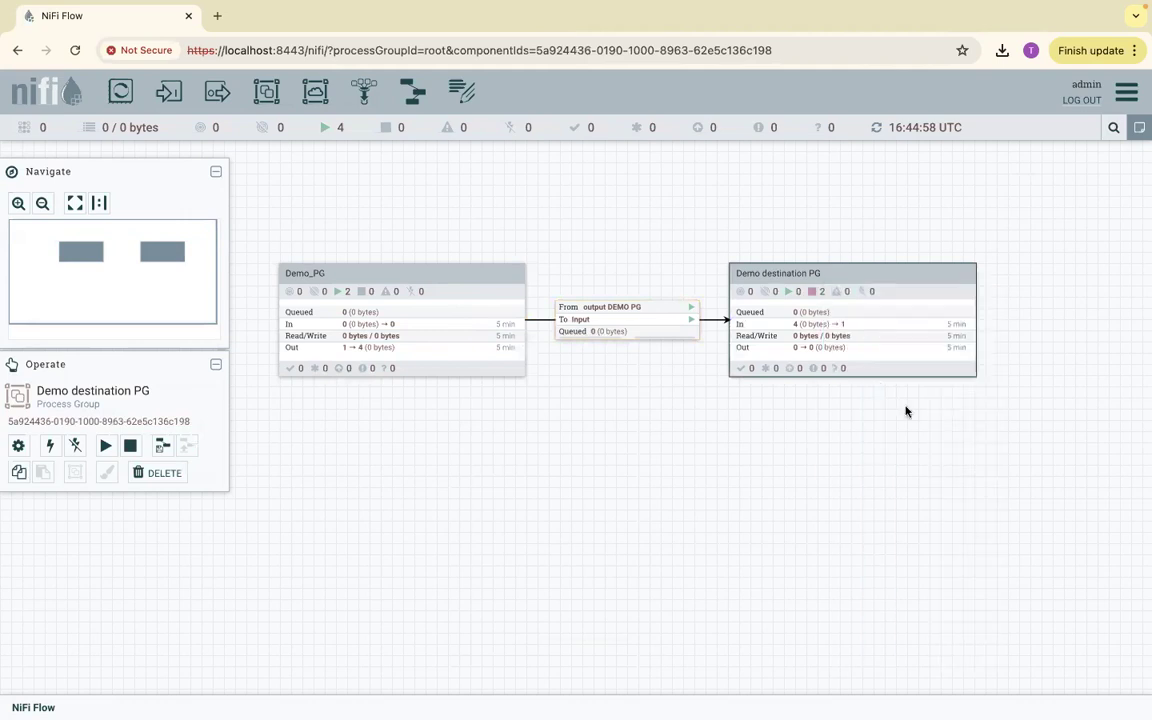
right_click(817, 263)
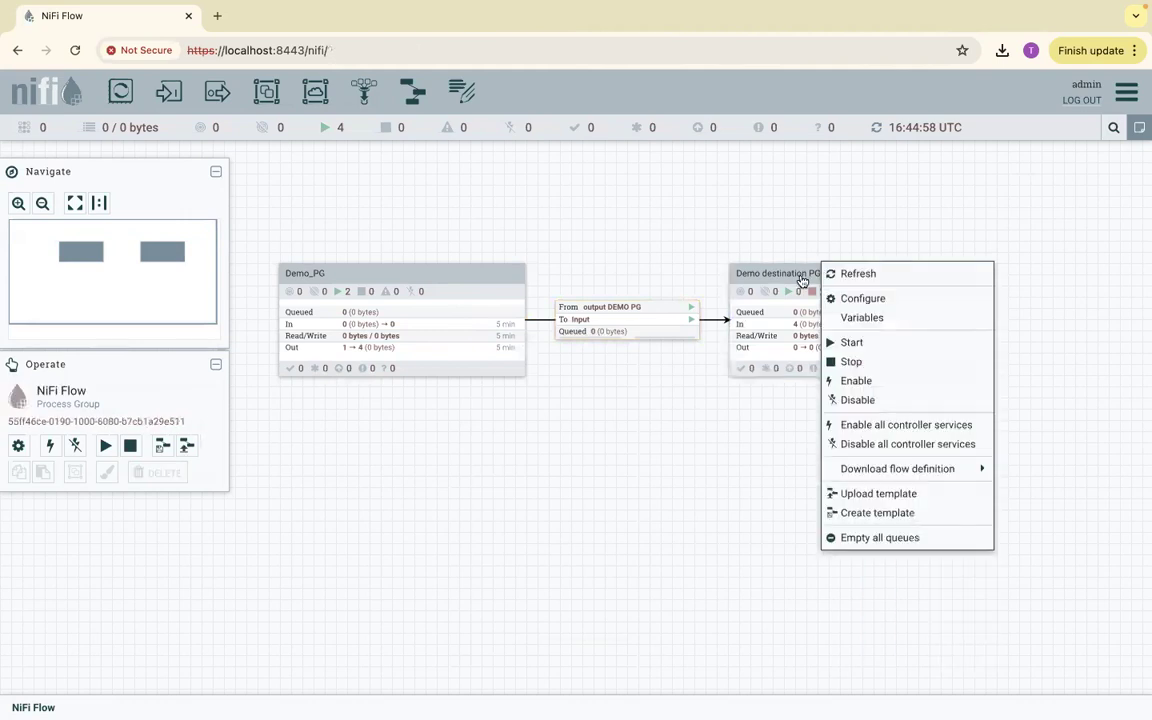
right_click(808, 272)
Empty the queue of the connection between Demo_PG and Demo destination PG
right_click(663, 310)
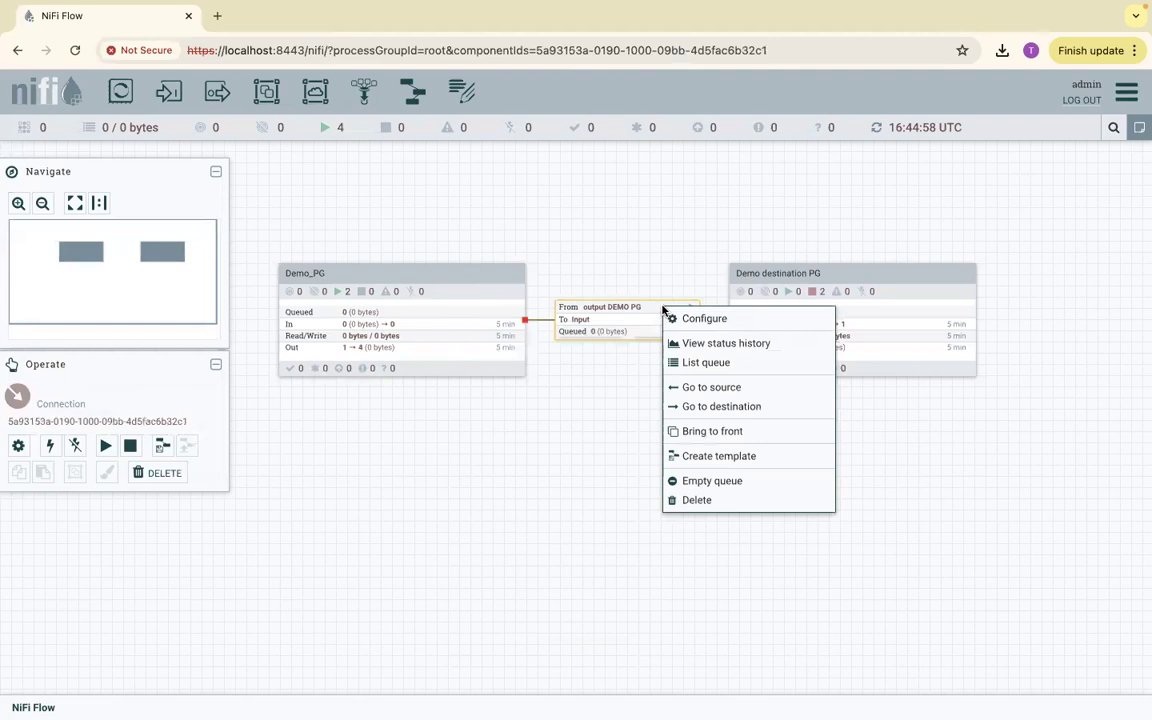
left_click(698, 481)
left_click(692, 487)
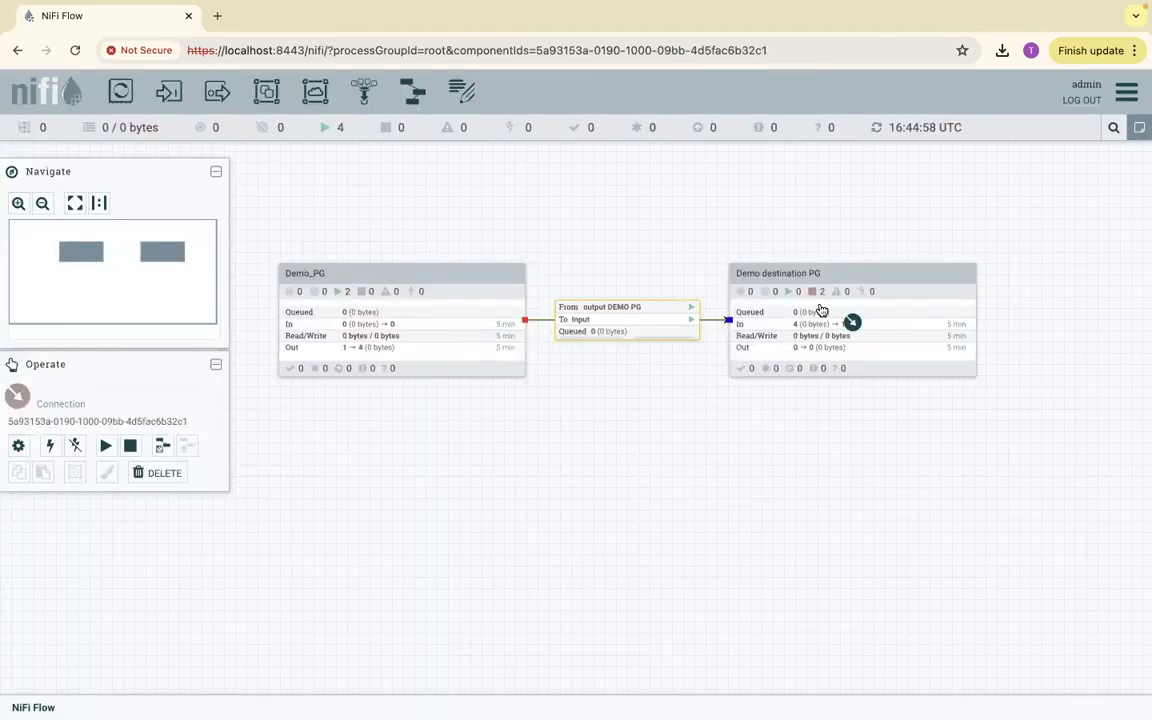
Try to delete the Demo destination PG process group
right_click(832, 273)
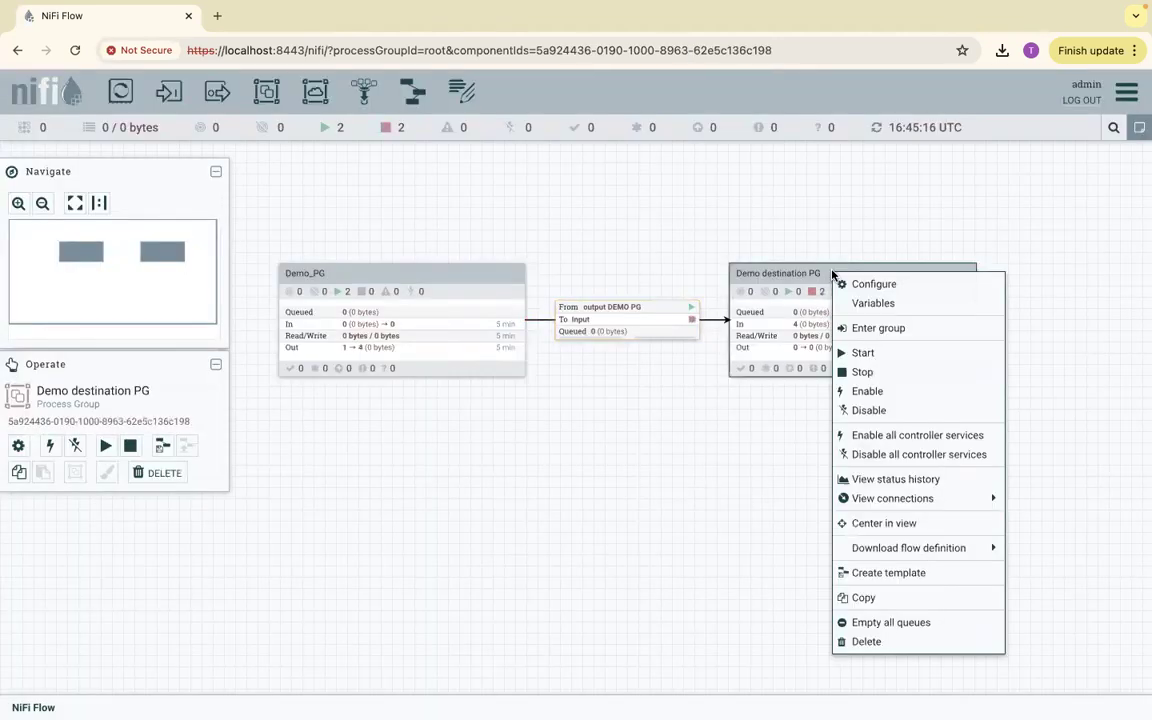
left_click(862, 641)
left_click(709, 483)
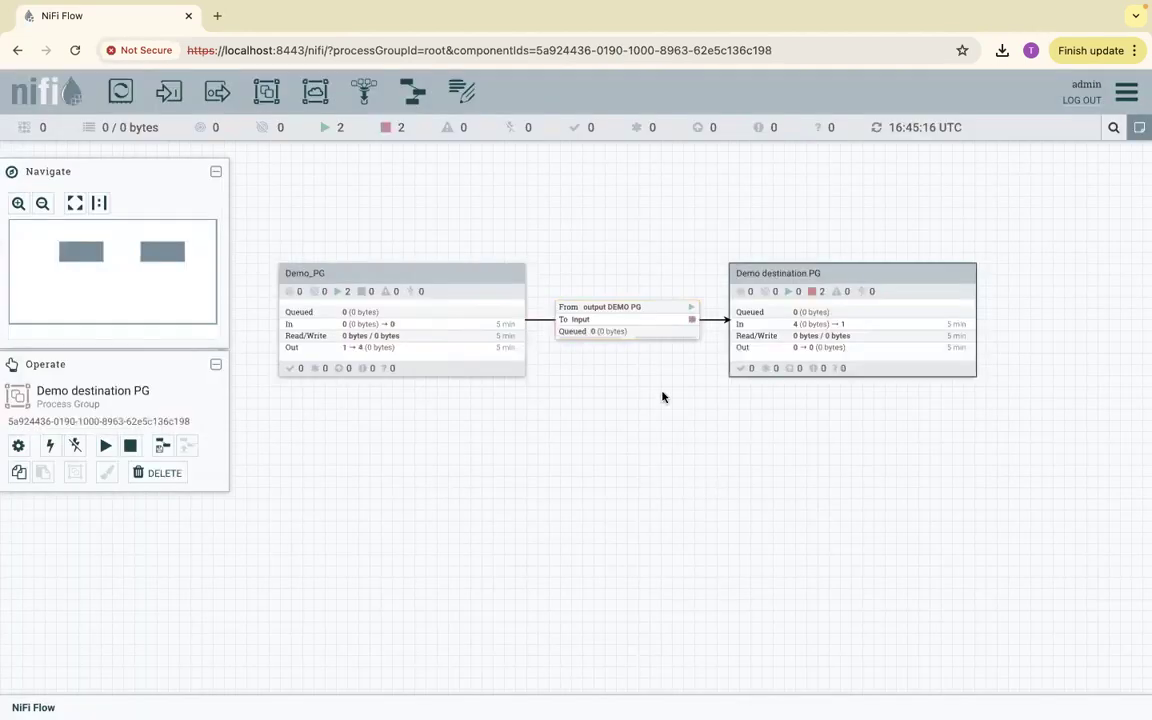
Empty the queue of the connection between Demo_PG and Demo destination PG again
right_click(657, 309)
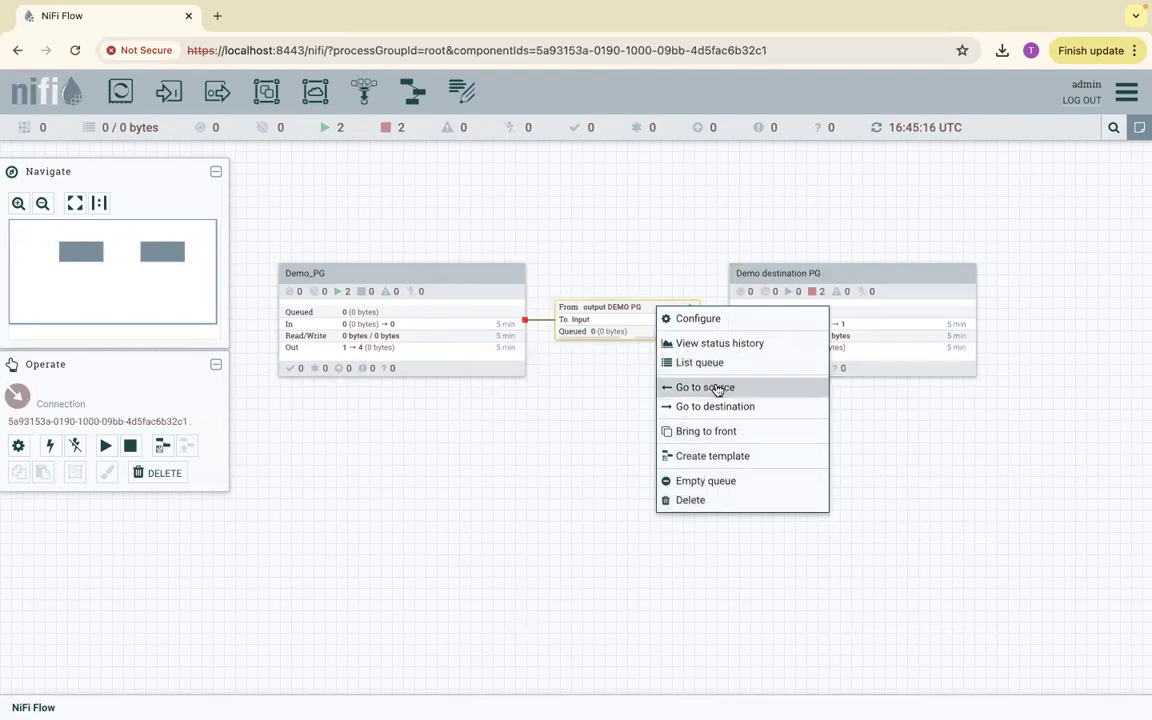
left_click(694, 482)
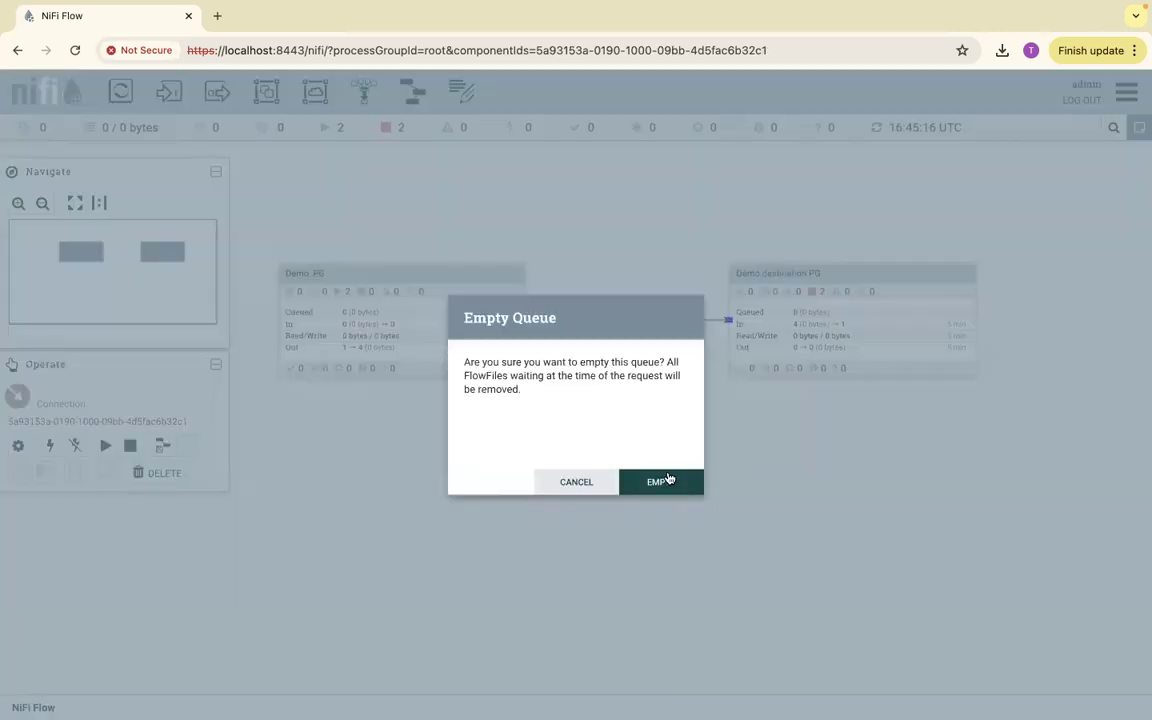
left_click(666, 480)
left_click(680, 481)
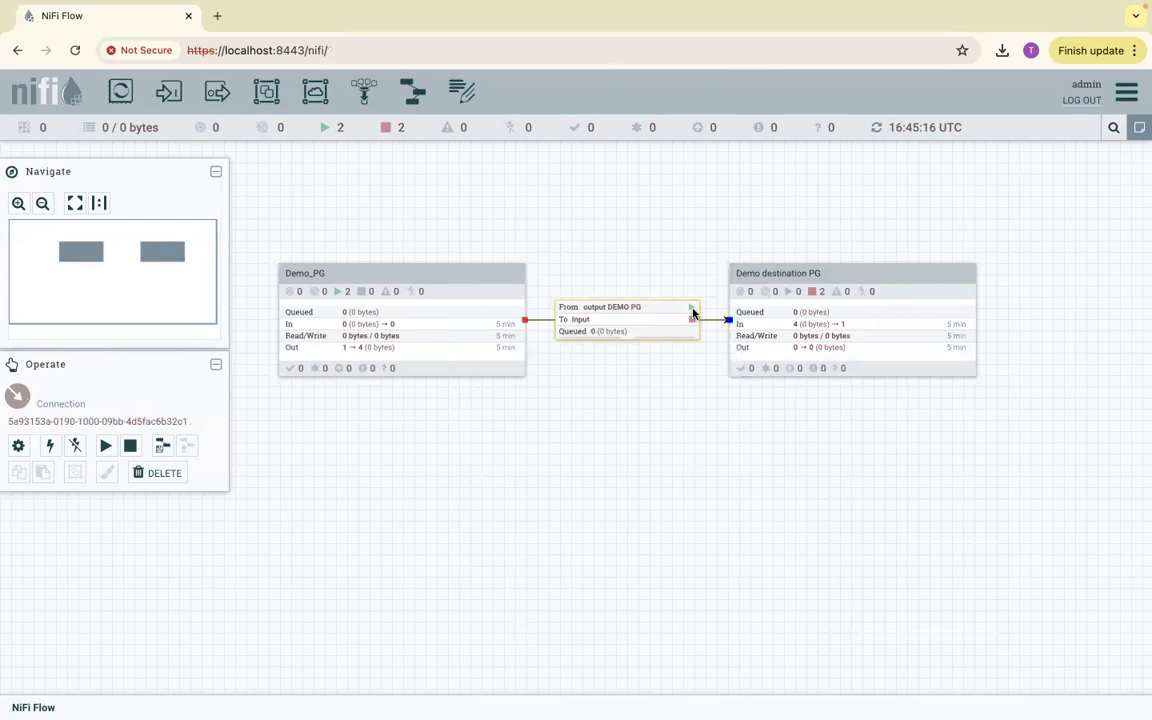
Try again to delete the connection between Demo_PG and Demo destination PG
right_click(775, 276)
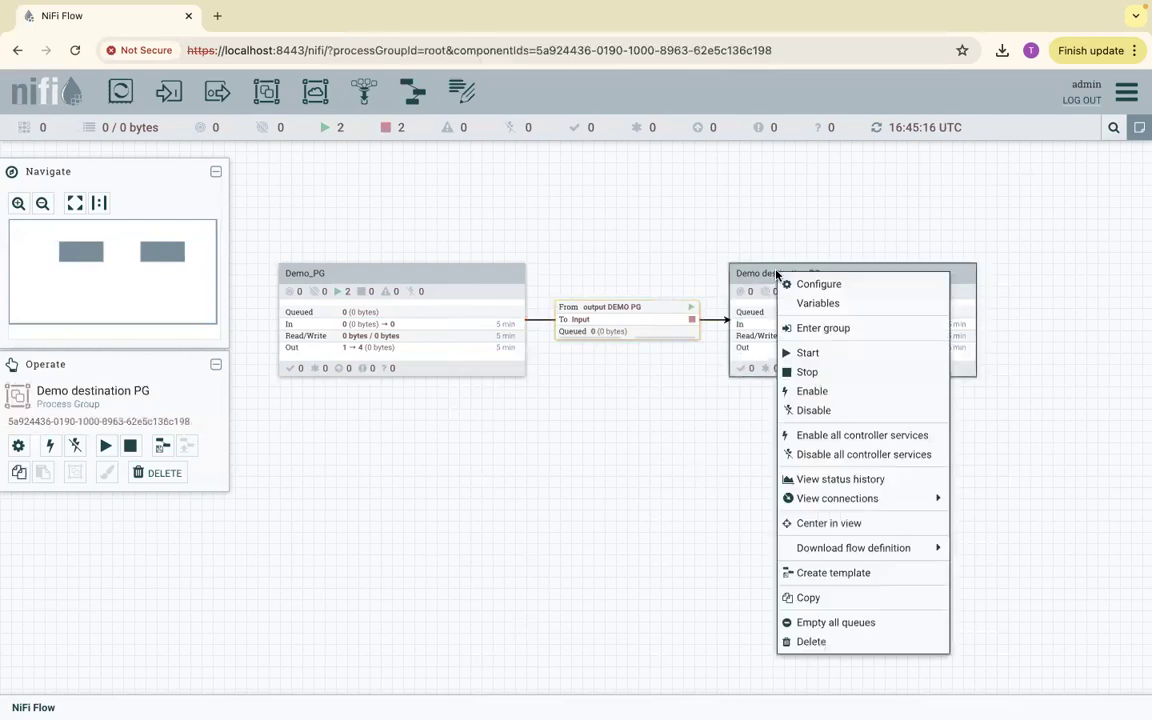
right_click(676, 250)
left_click(678, 252)
right_click(648, 322)
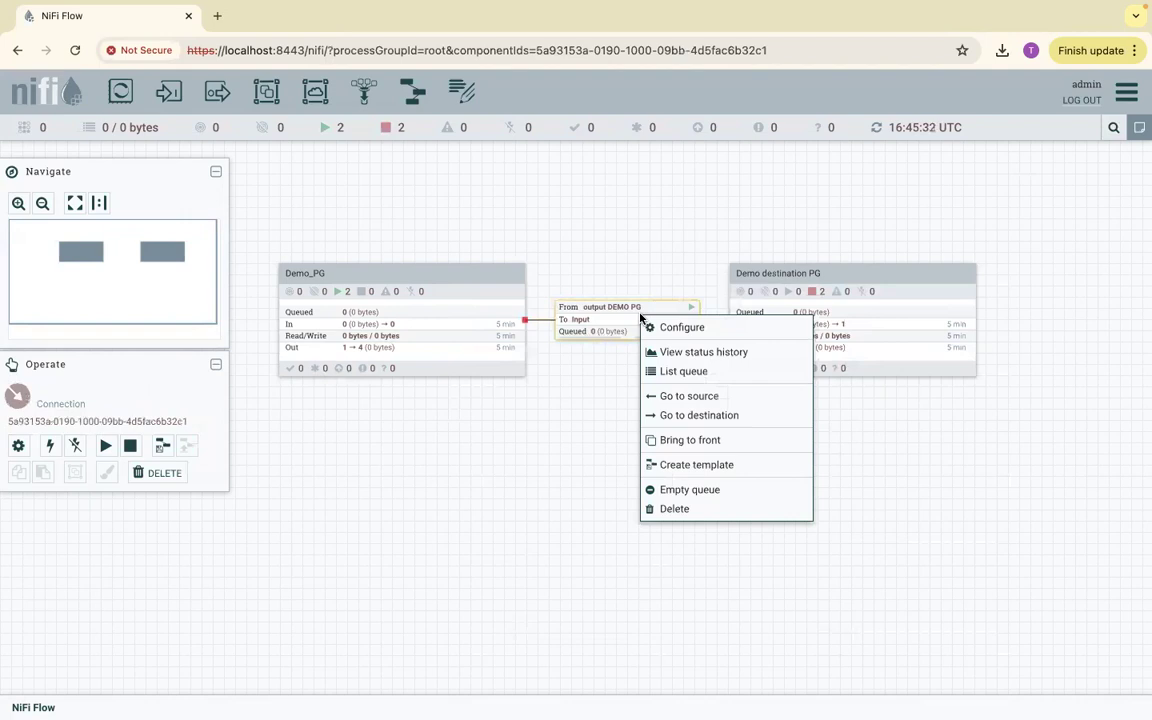
left_click(674, 508)
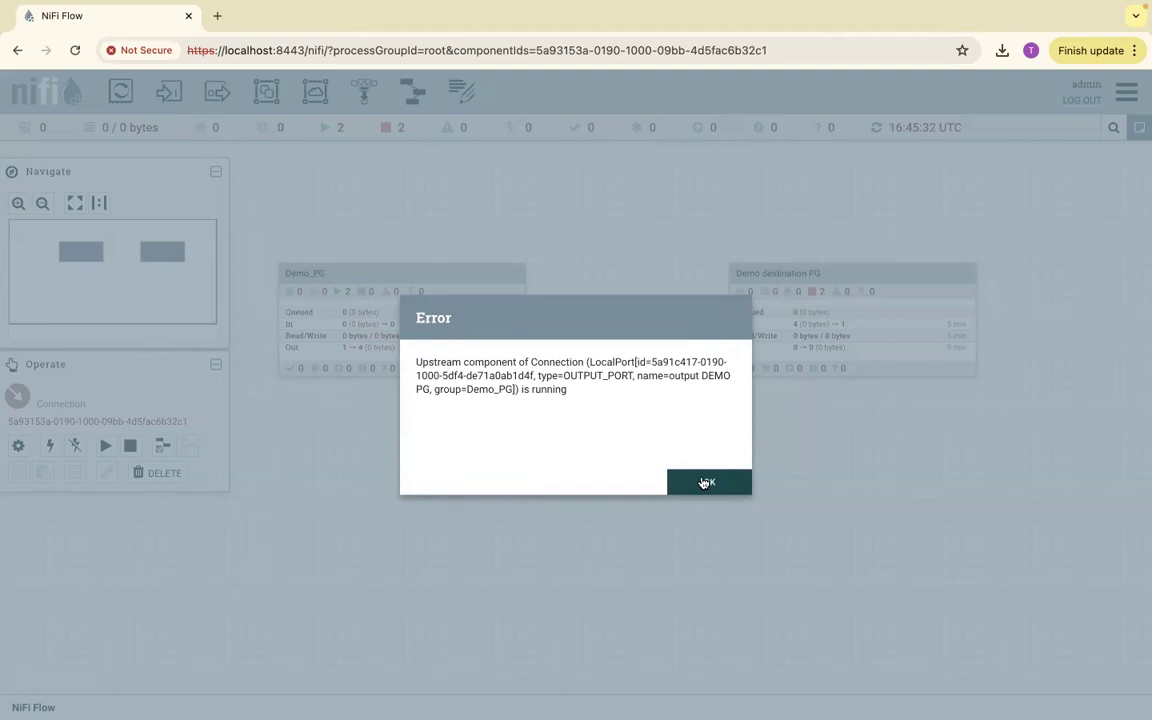
left_click(704, 483)
Stop the Demo_PG process group and delete its connection to Demo destination PG
right_click(445, 284)
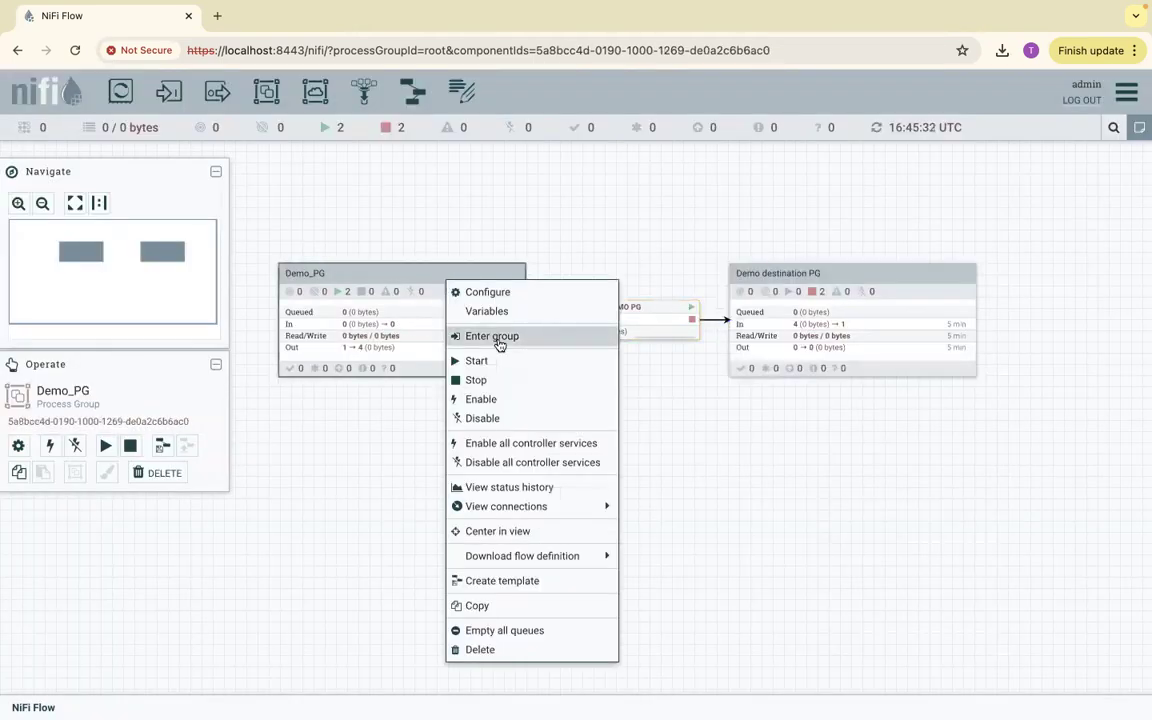
left_click(500, 381)
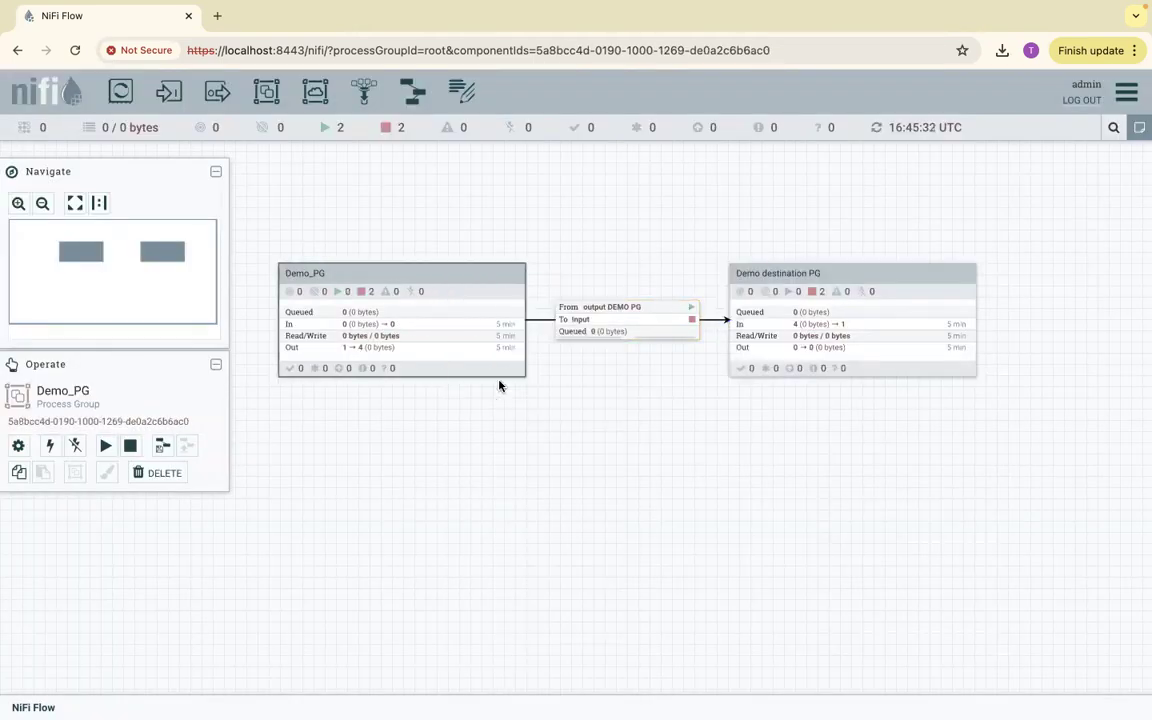
right_click(666, 315)
left_click(698, 502)
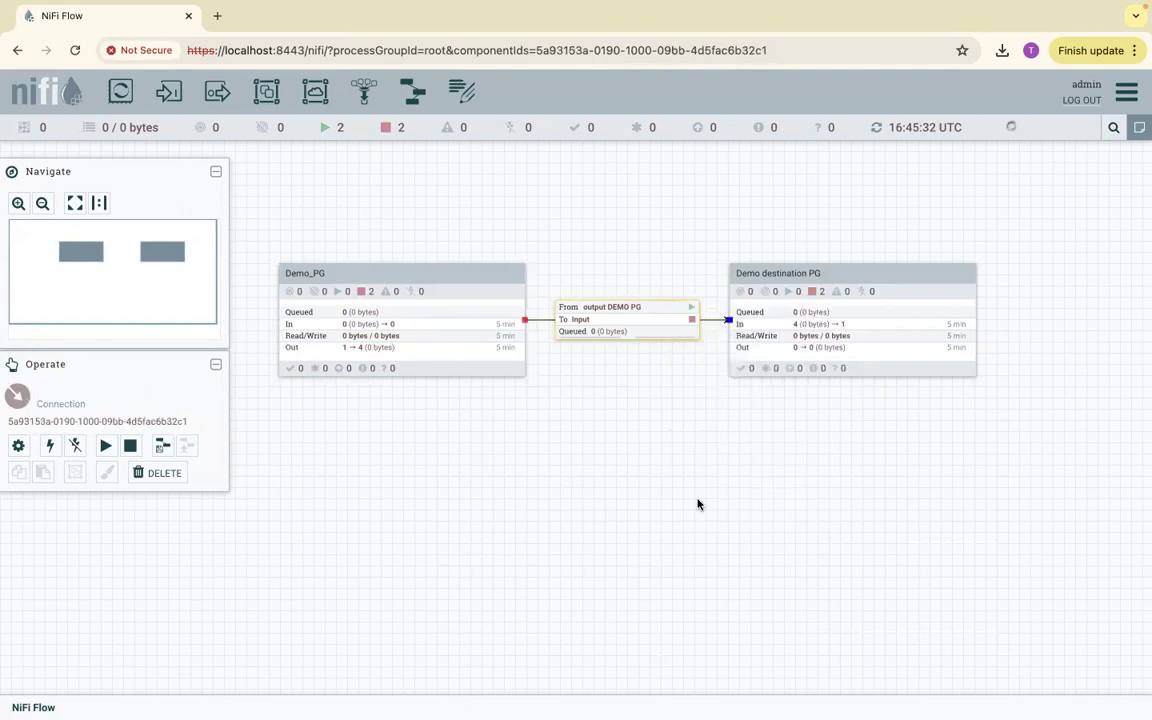
Delete the Demo destination PG and Demo_PG process groups from the canvas
right_click(815, 278)
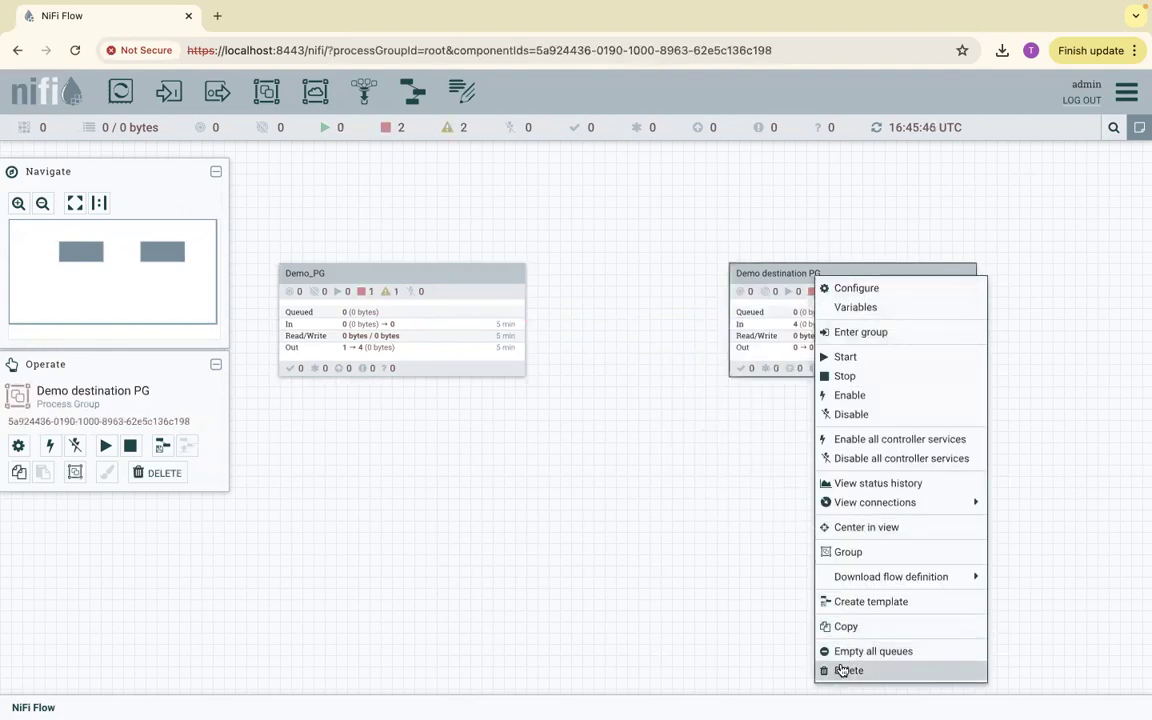
left_click(842, 670)
right_click(473, 288)
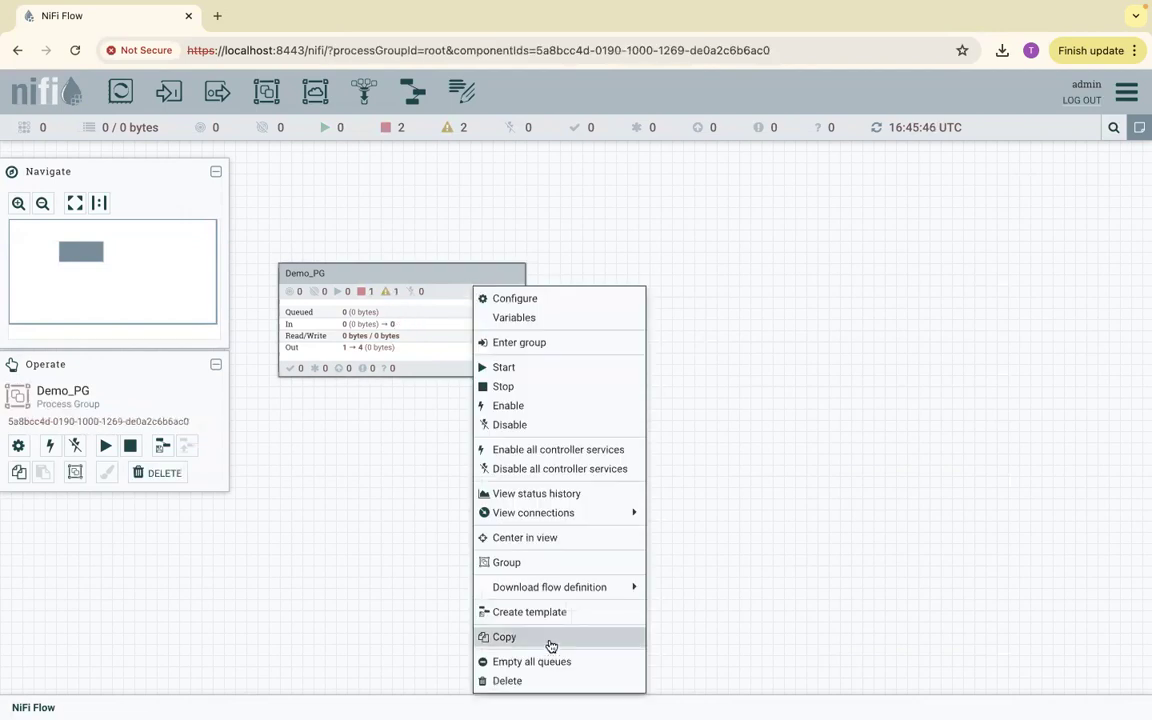
left_click(512, 681)
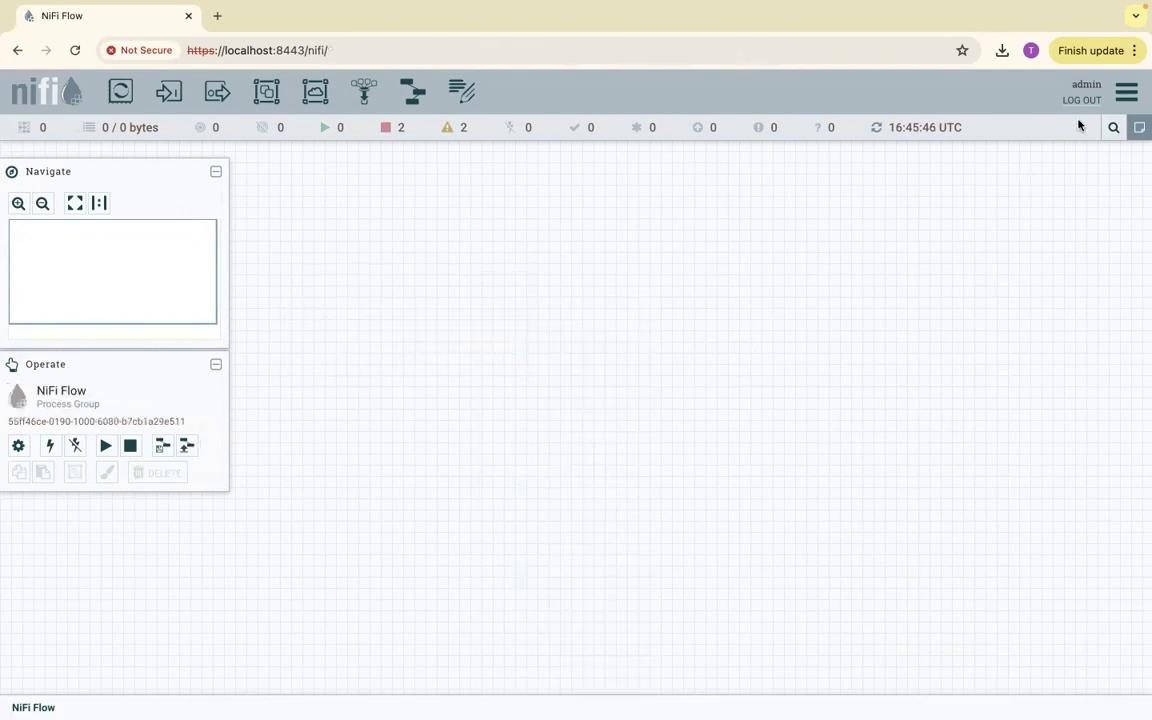
Try to upload the template file myFirstTemplate.xml from the Downloads folder
right_click(736, 297)
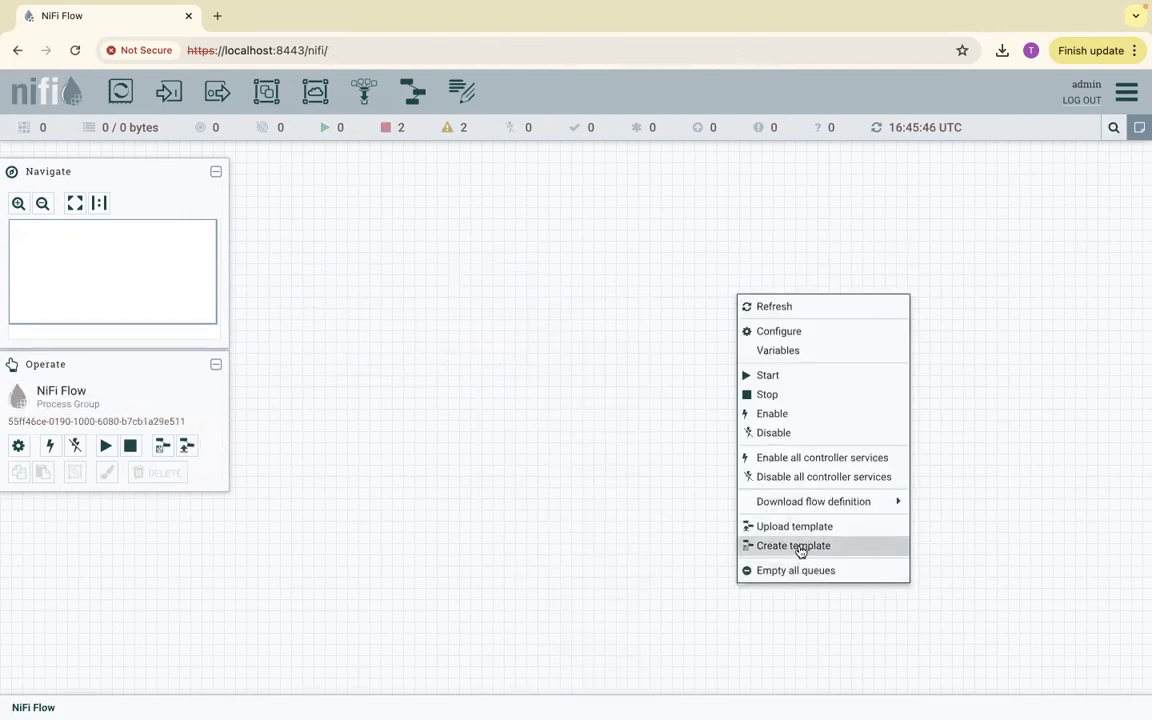
left_click(806, 534)
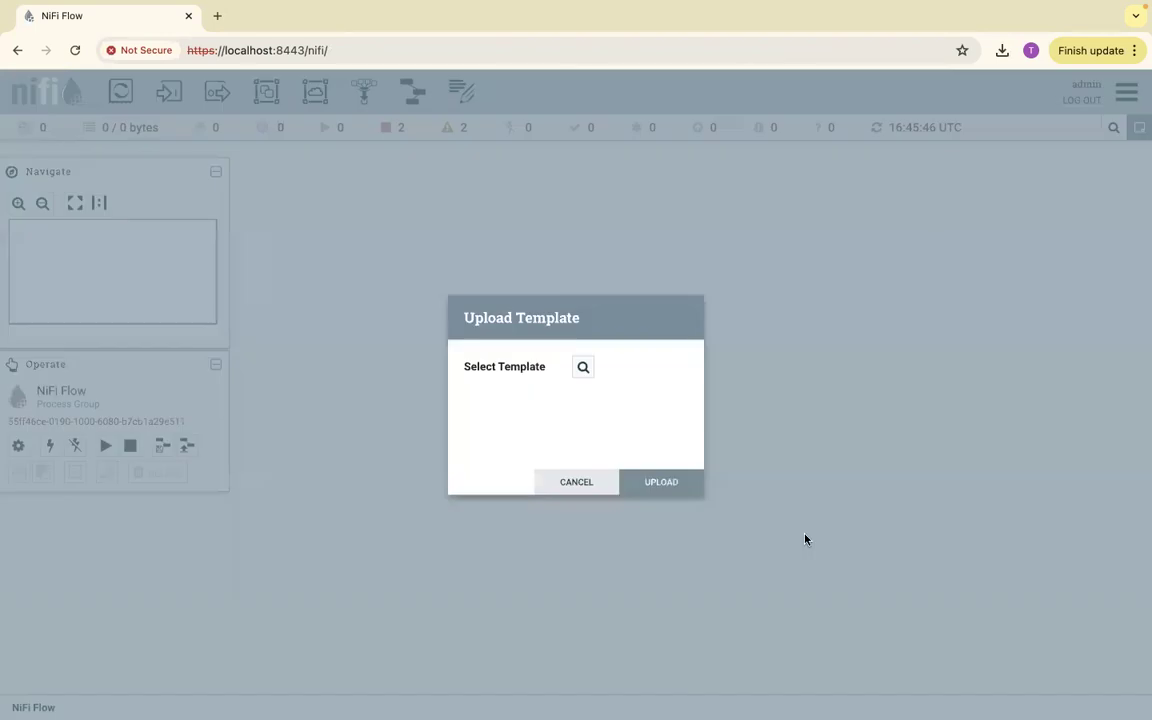
left_click(583, 369)
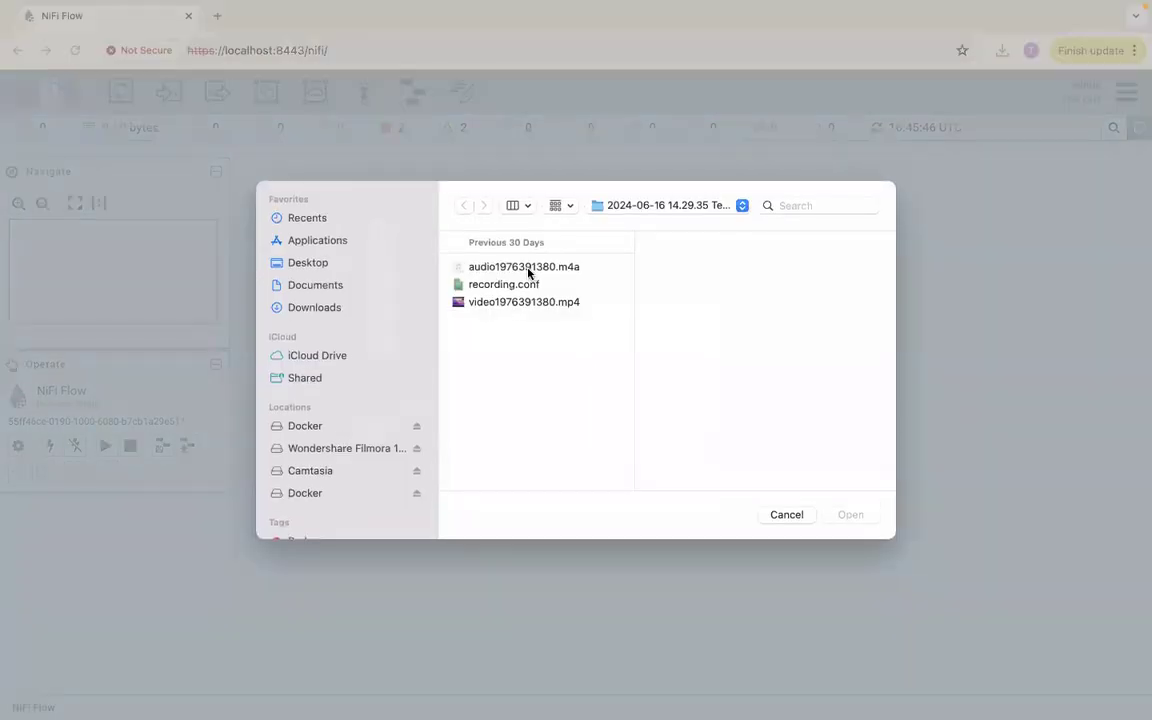
left_click(338, 286)
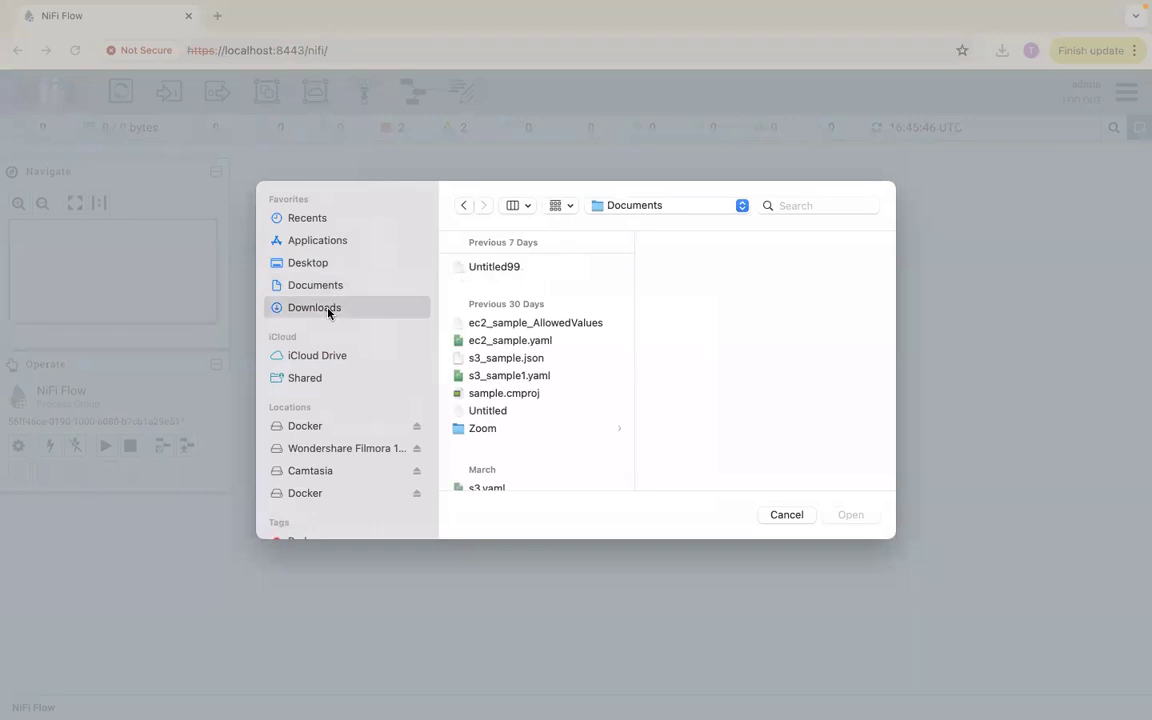
left_click(329, 308)
double_click(490, 267)
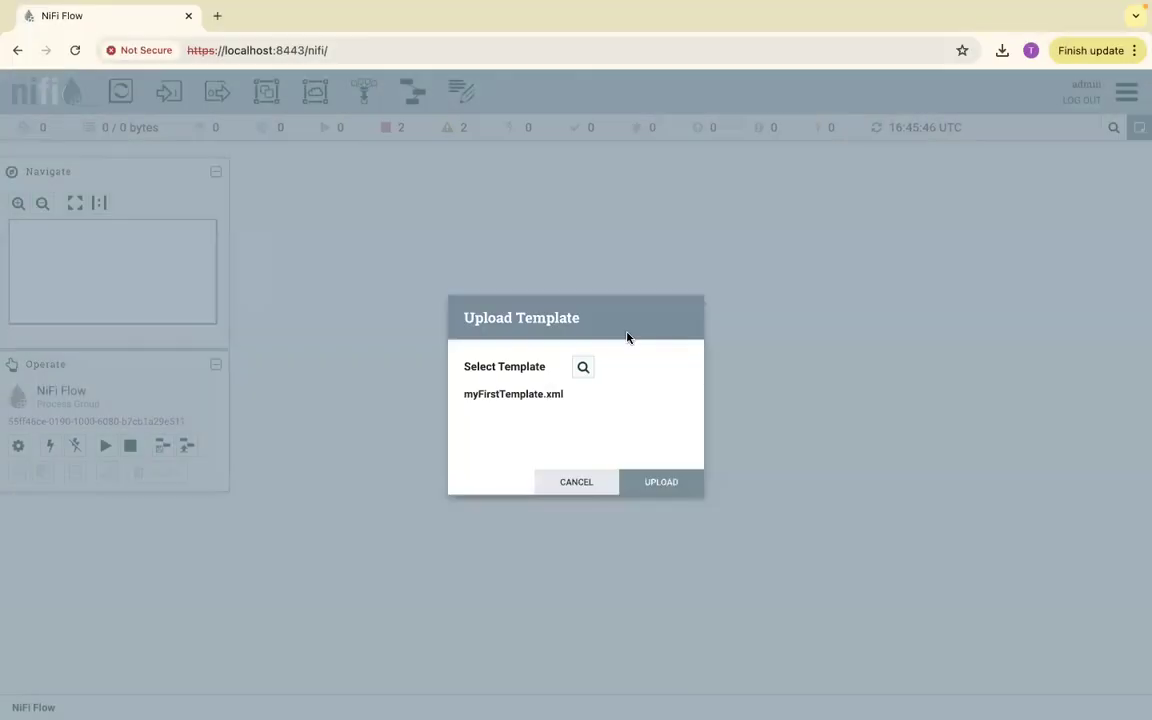
left_click(676, 483)
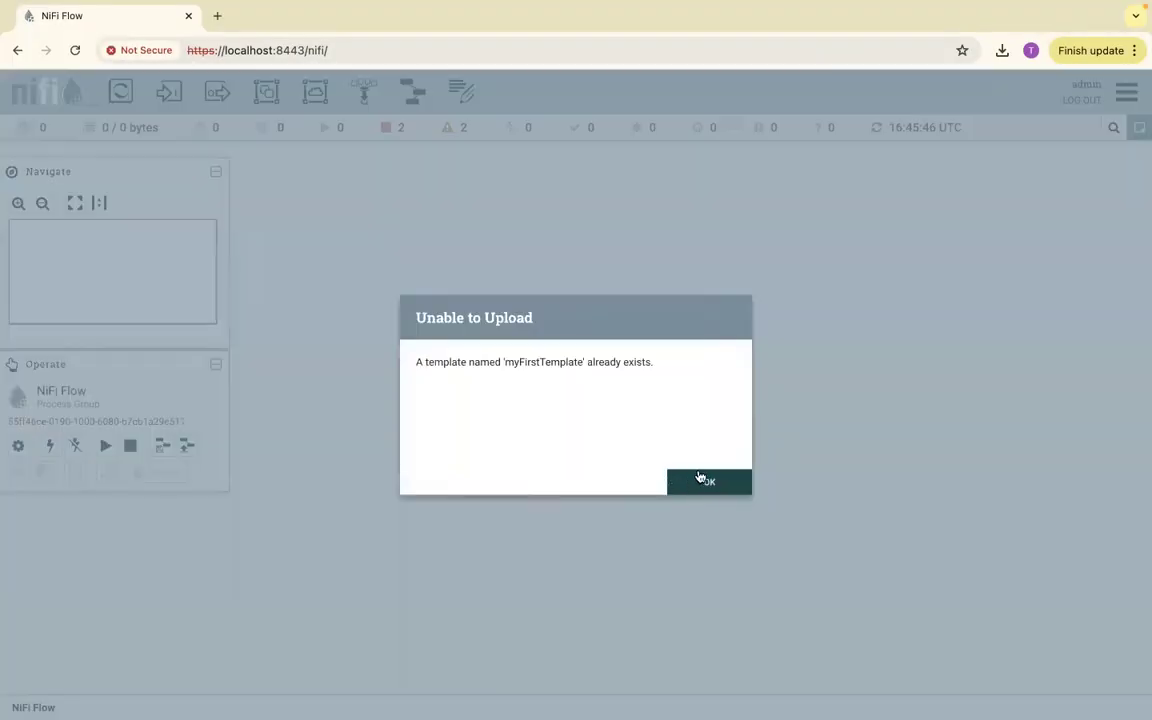
left_click(705, 483)
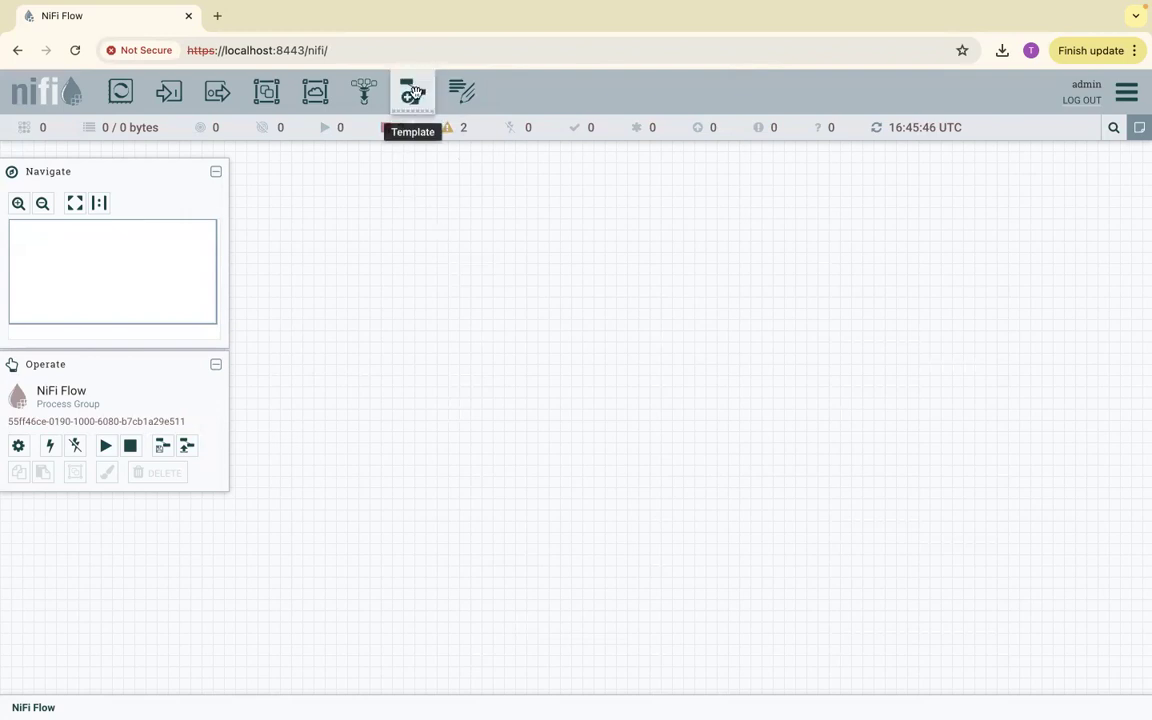
Add the template myFirstTemplate to the empty canvas
left_click_drag(415, 93, 424, 298)
left_click(542, 393)
left_click(540, 408)
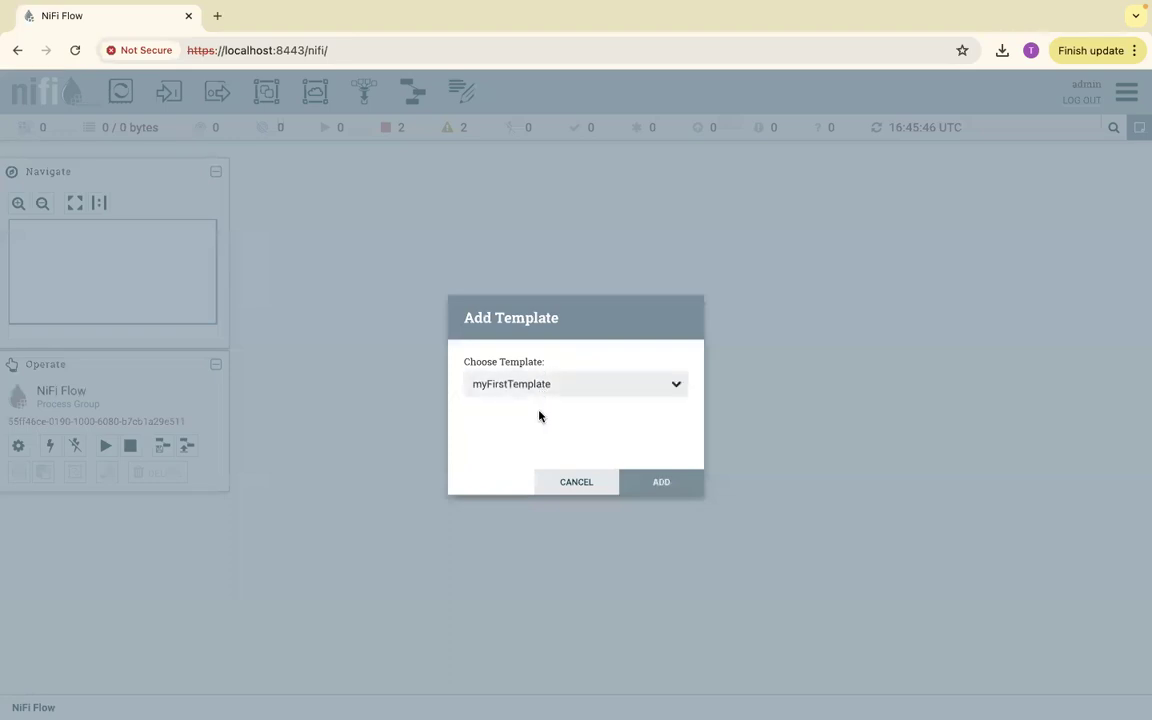
left_click(666, 492)
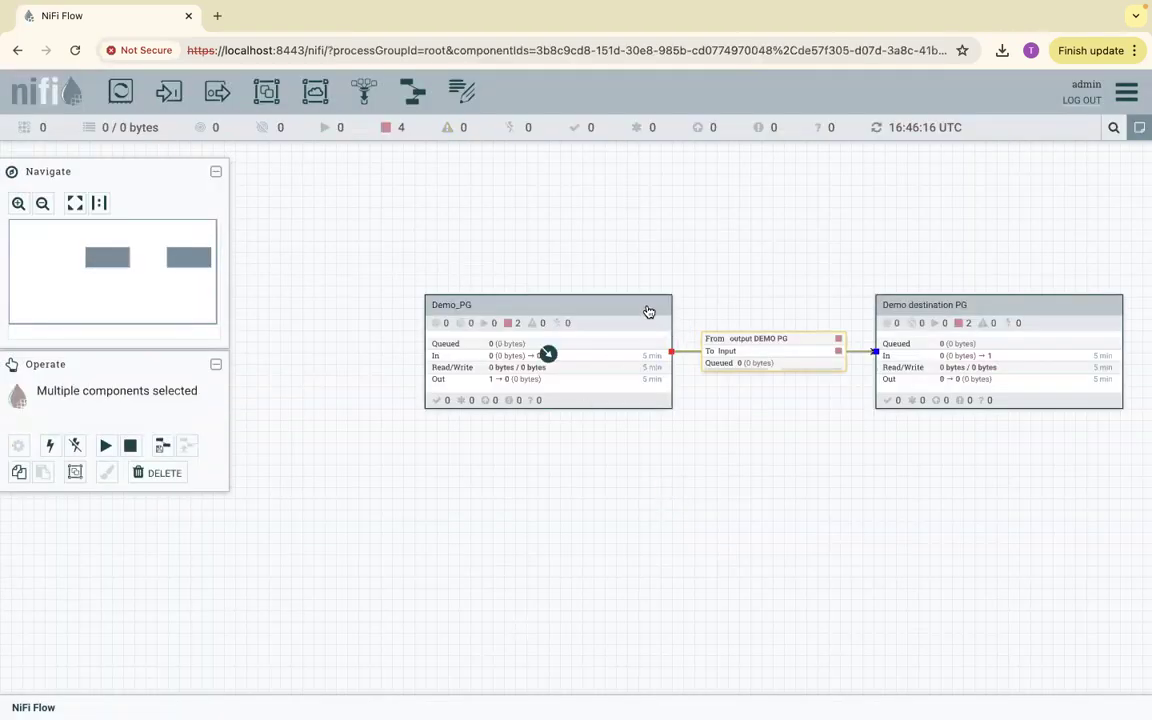